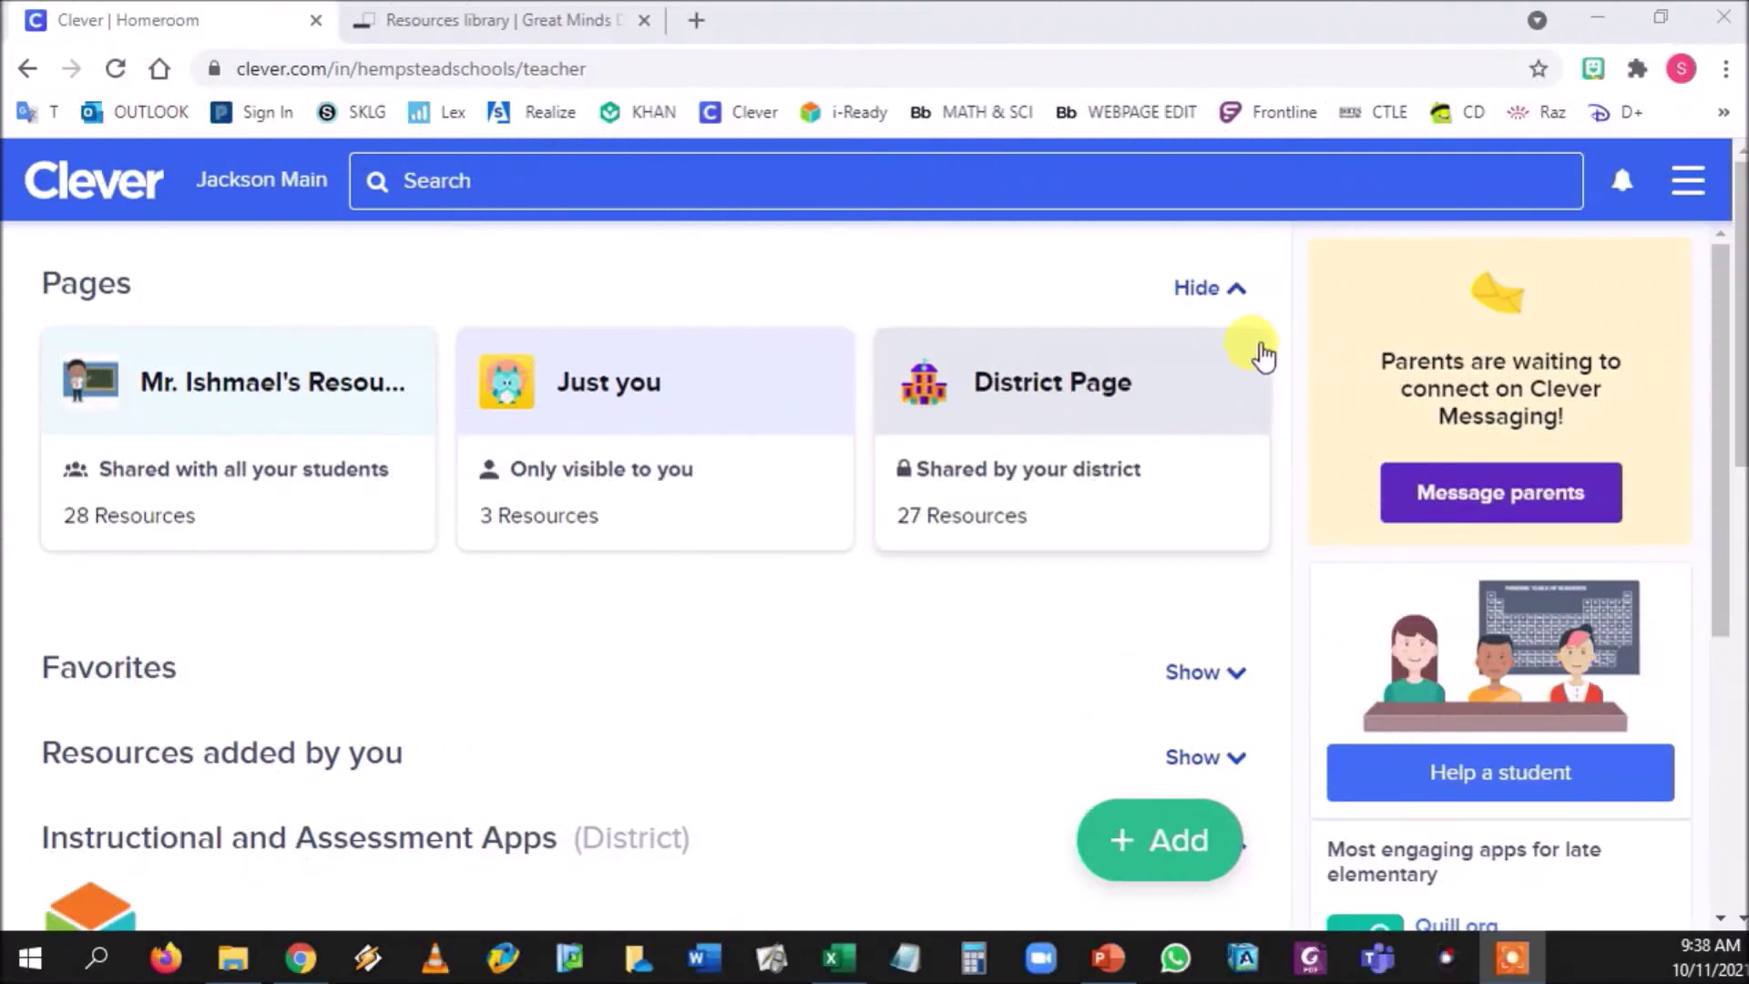
Step: Open the teacher's shared class resources page in Clever
{"action": "scroll", "coordinate": [1223, 336], "scroll_direction": "down", "scroll_amount": 10}
{"action": "scroll", "coordinate": [1218, 341], "scroll_direction": "down", "scroll_amount": 3}
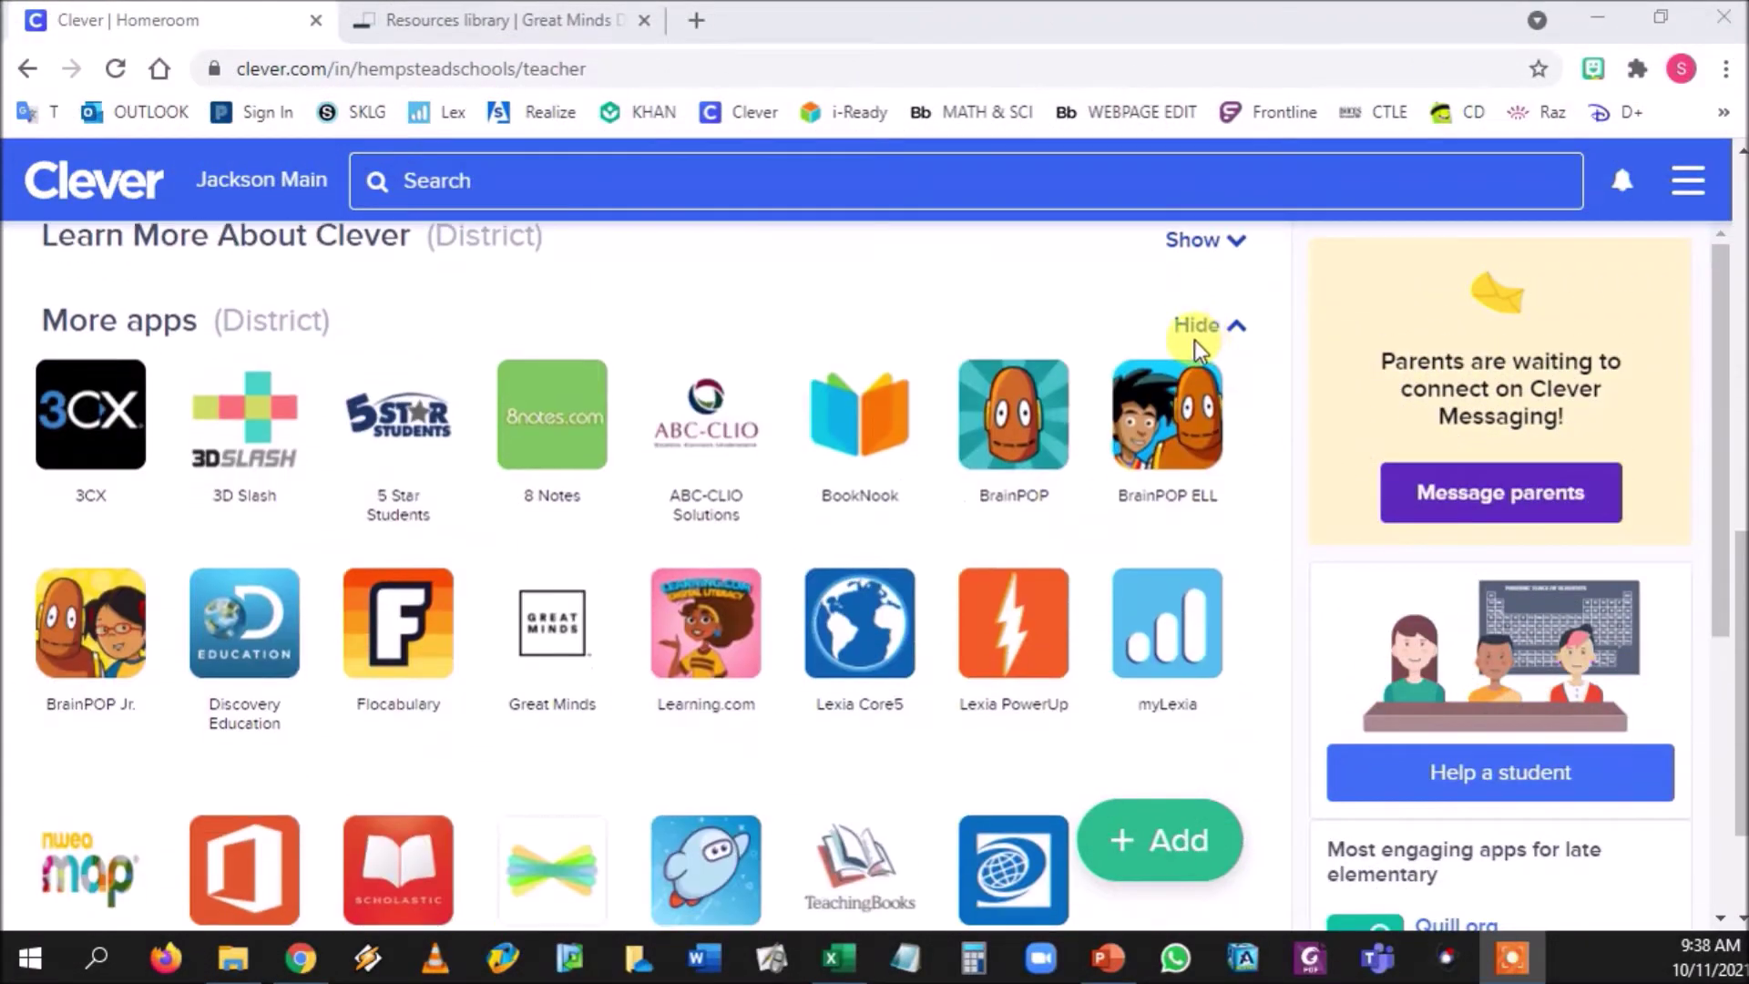
{"action": "scroll", "coordinate": [596, 541], "scroll_direction": "up", "scroll_amount": 2}
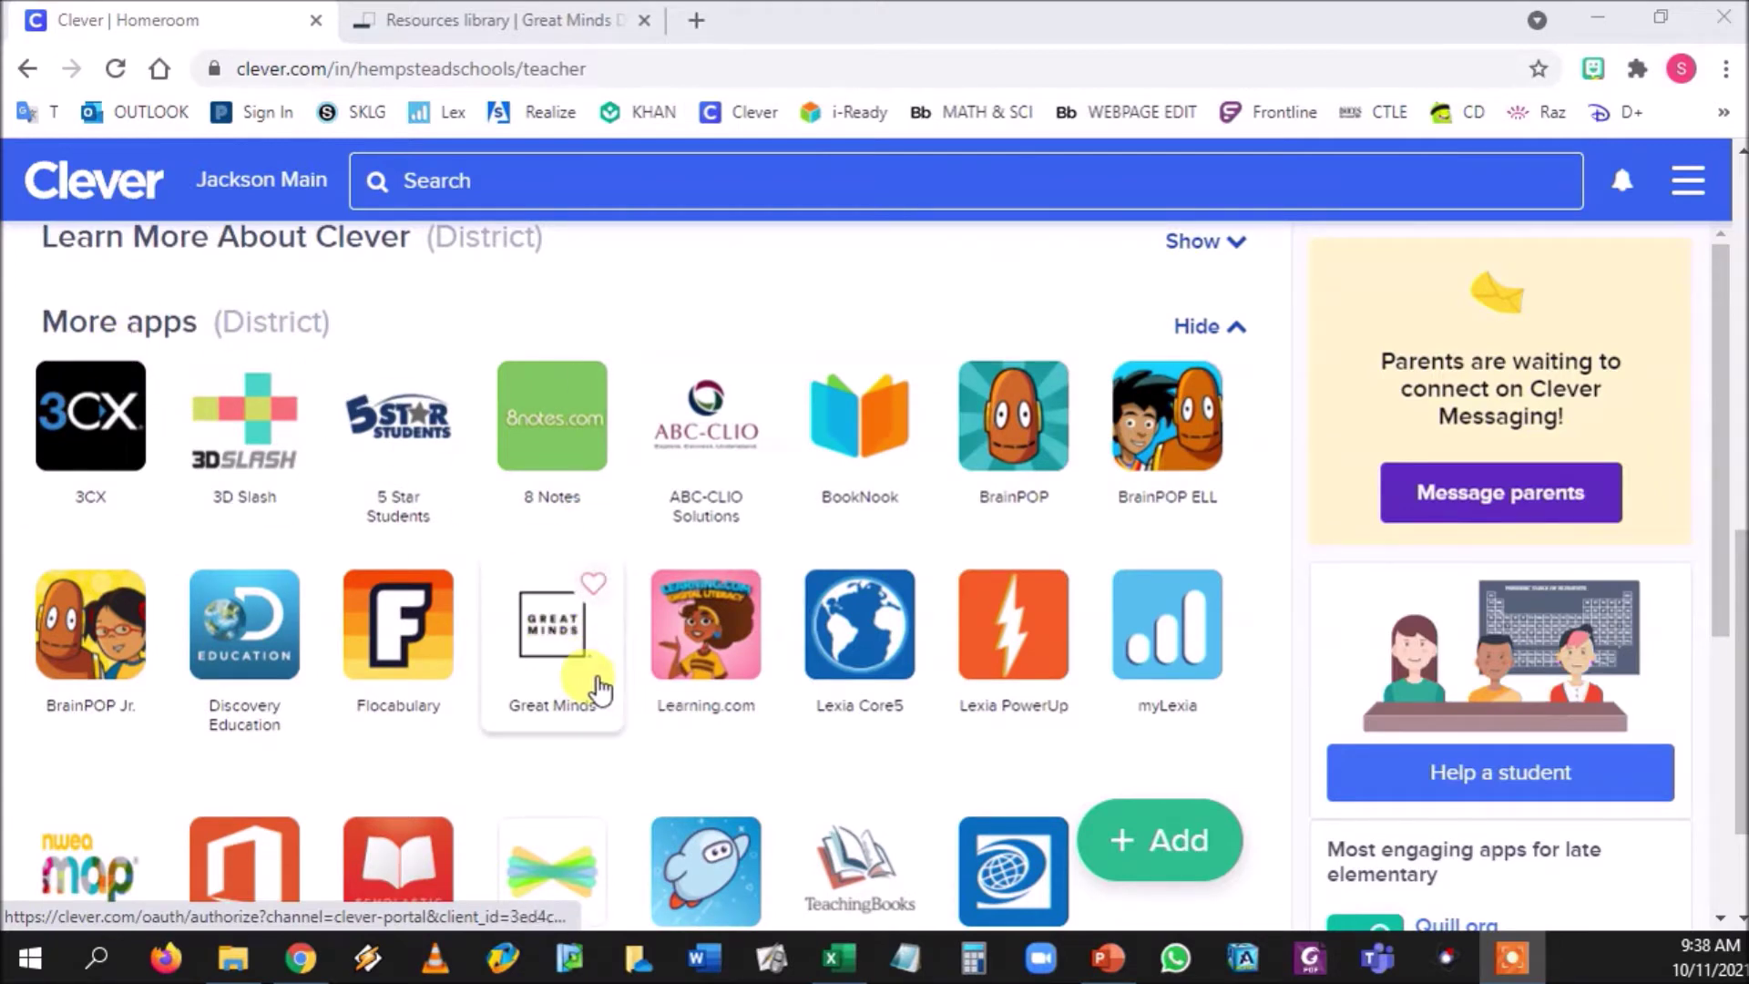
{"action": "scroll", "coordinate": [508, 683], "scroll_direction": "up", "scroll_amount": 10}
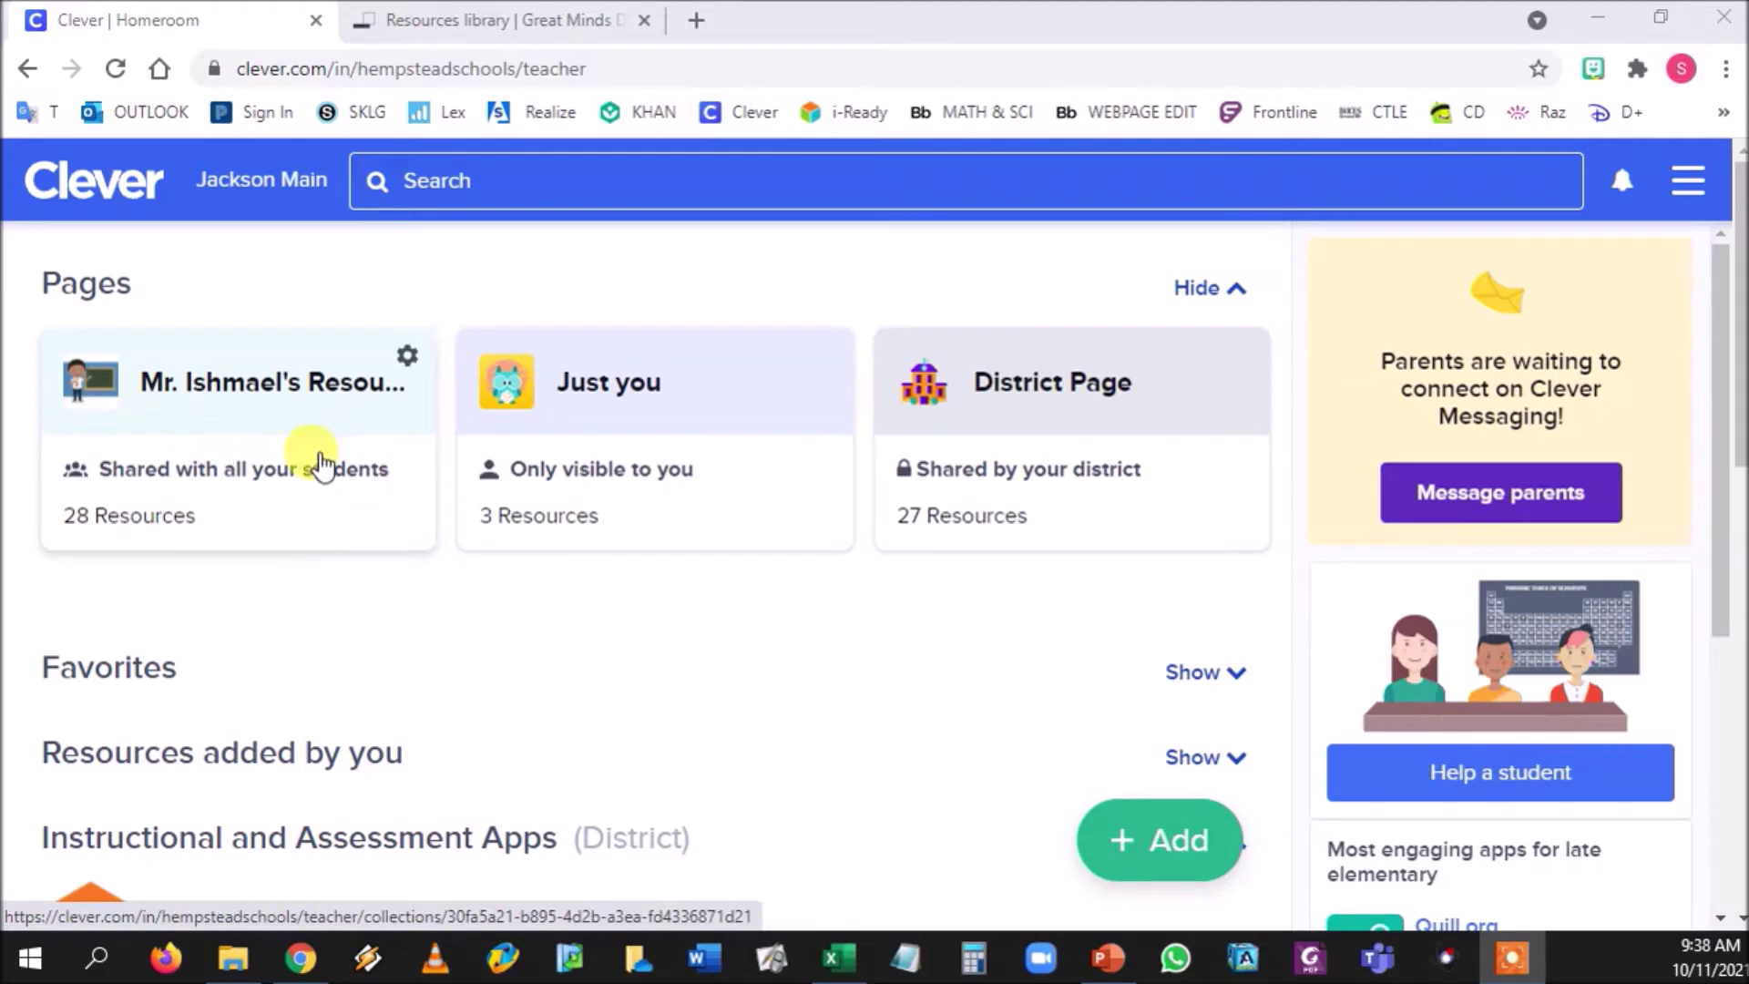
{"action": "left_click", "coordinate": [236, 483]}
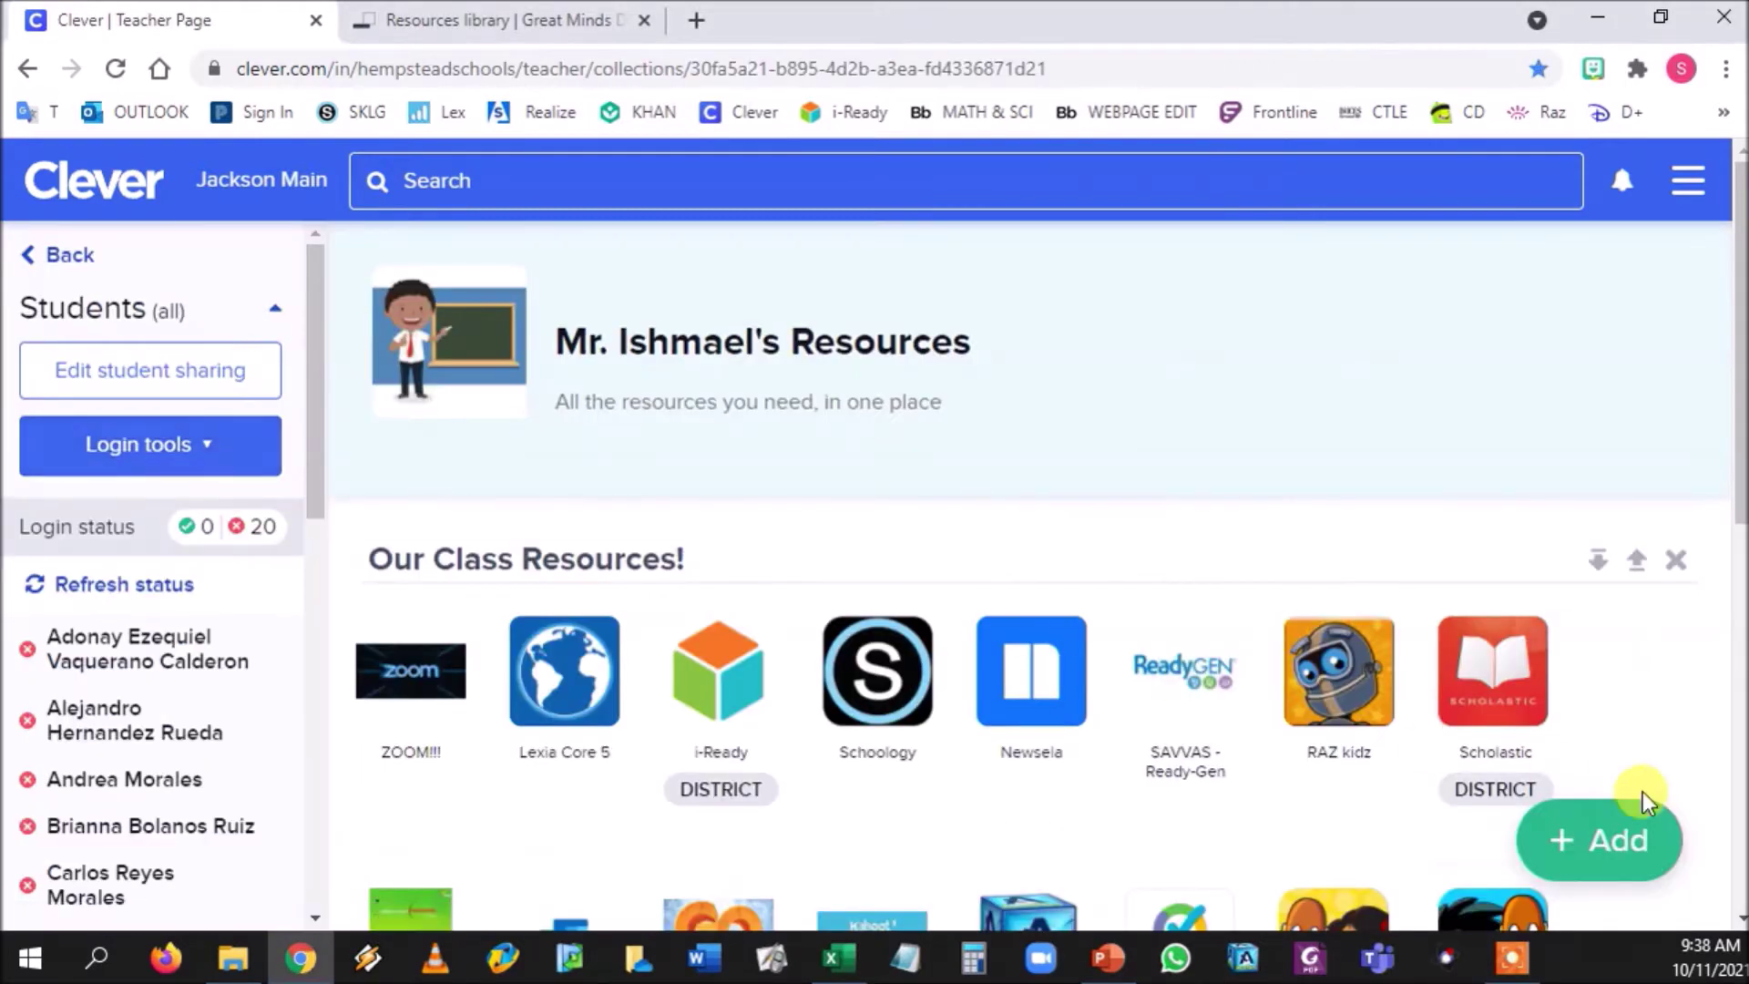
Step: Add the Great Minds app to the page, found by searching 'great'
{"action": "left_click", "coordinate": [1621, 847]}
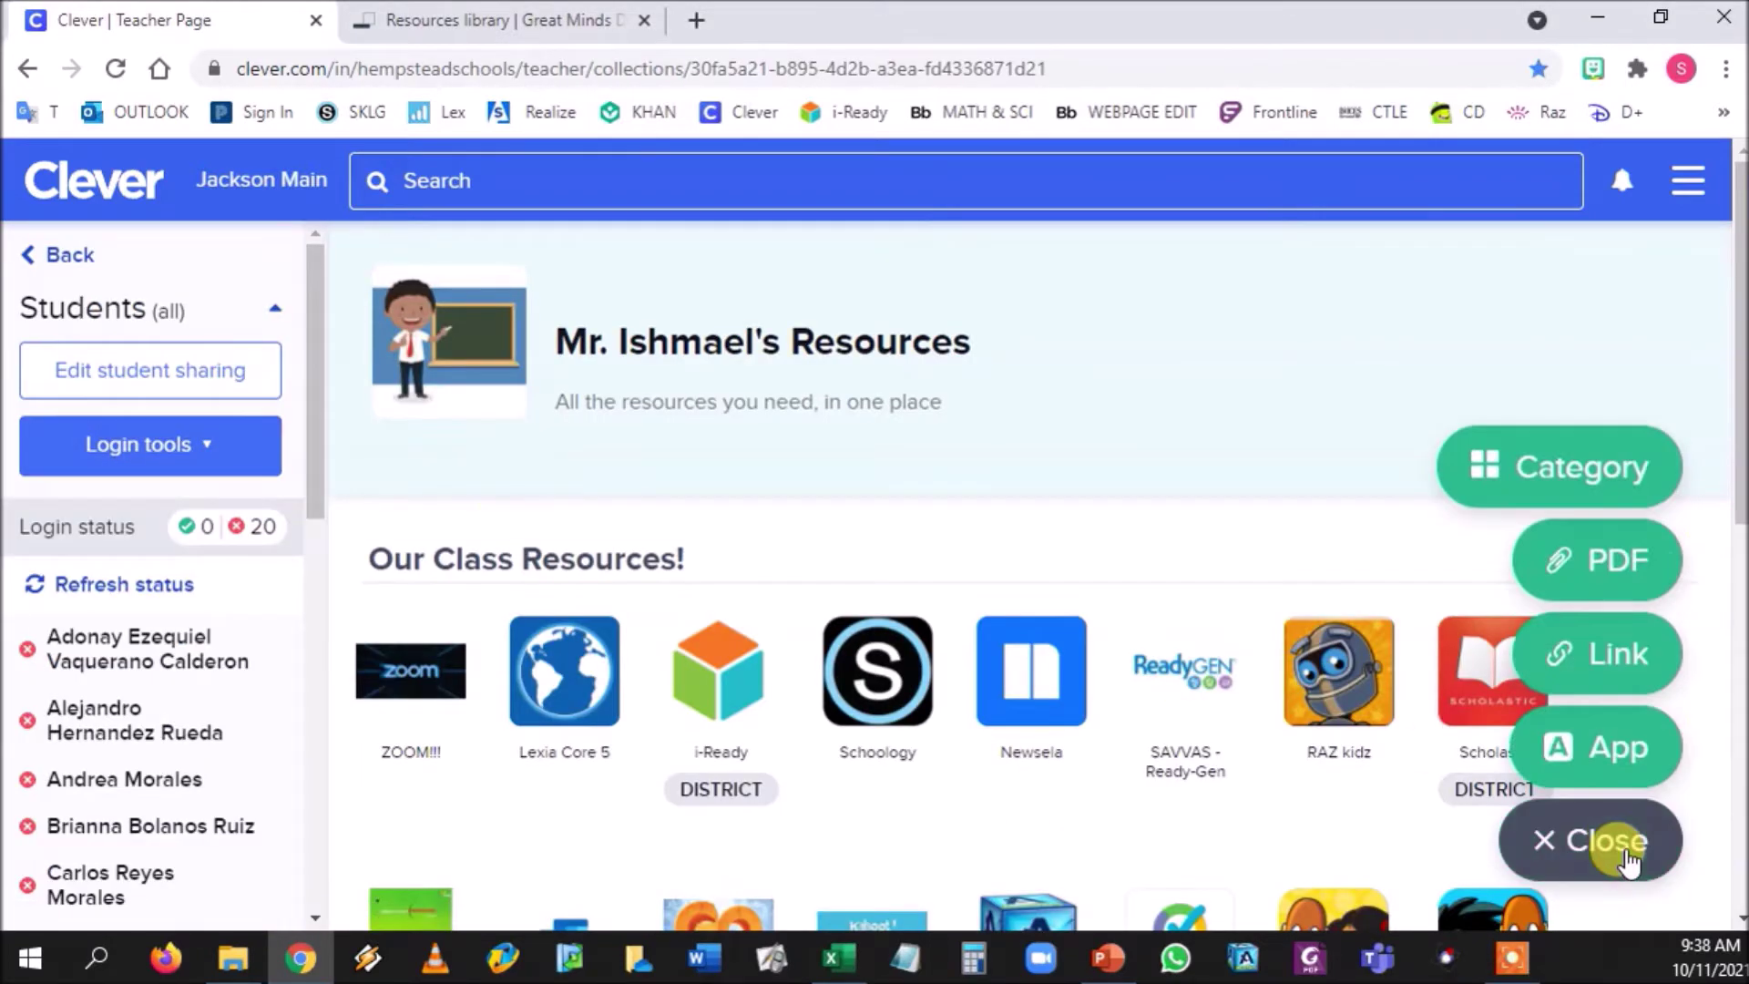
{"action": "left_click", "coordinate": [1610, 745]}
{"action": "left_click", "coordinate": [1446, 436]}
{"action": "type", "text": "g"}
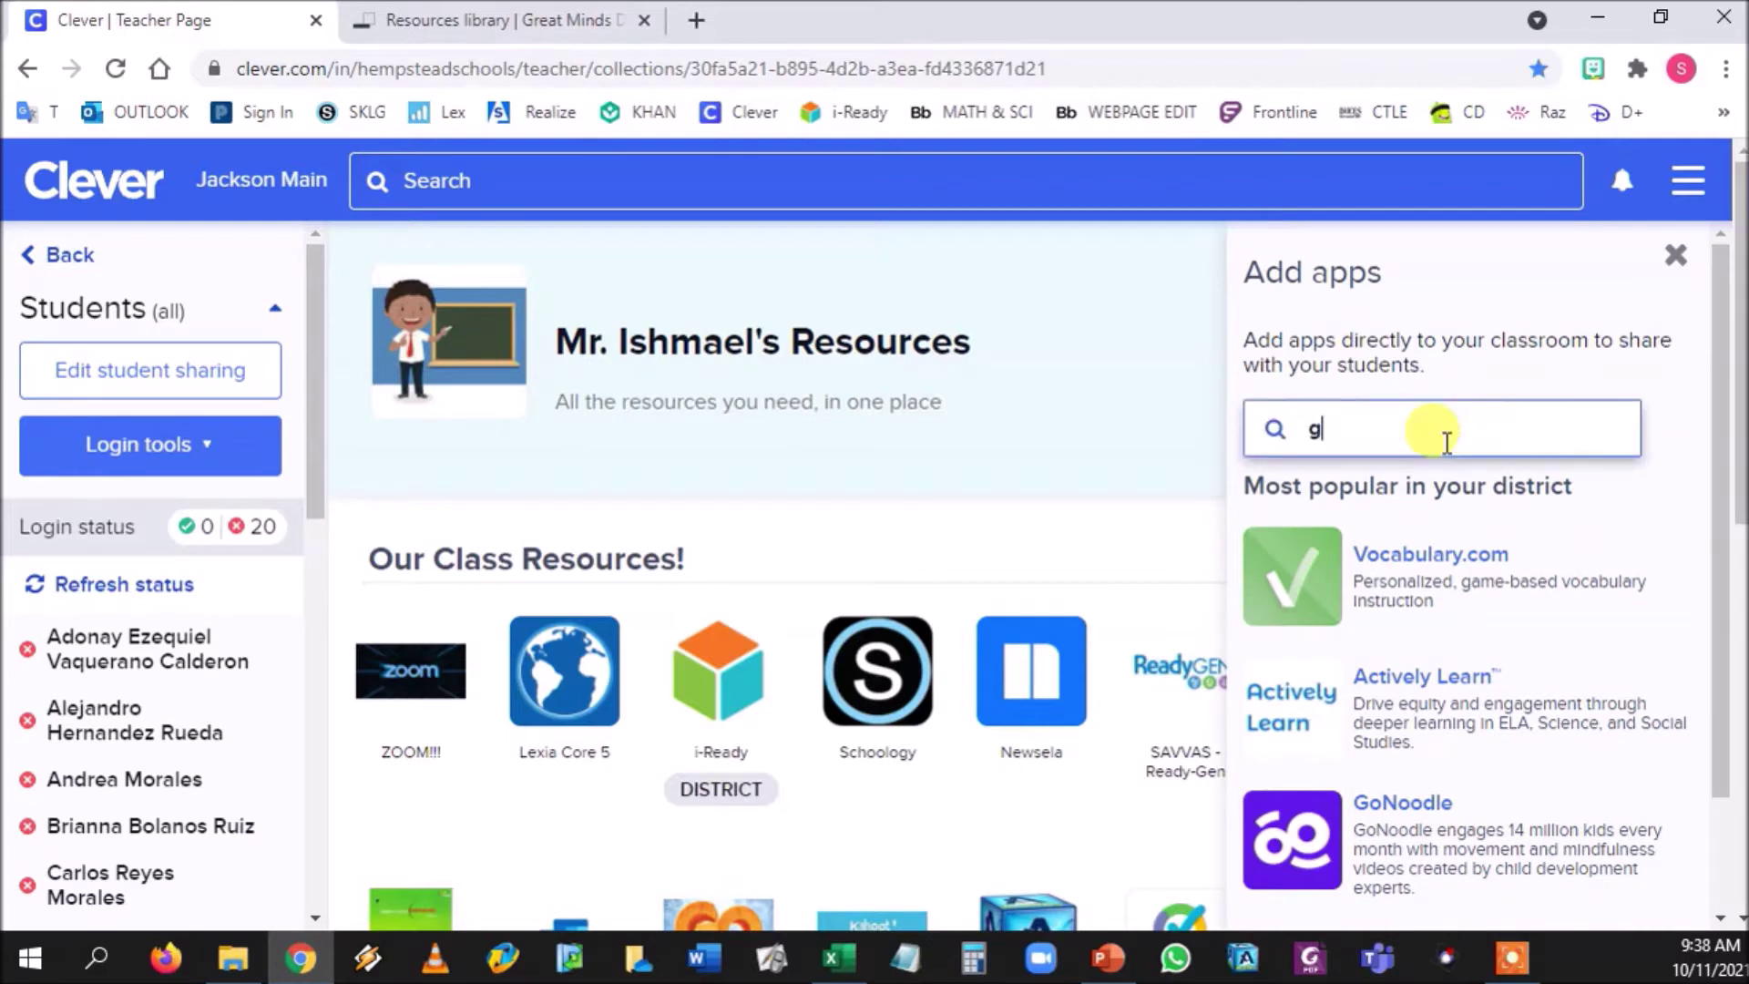
{"action": "type", "text": "reat"}
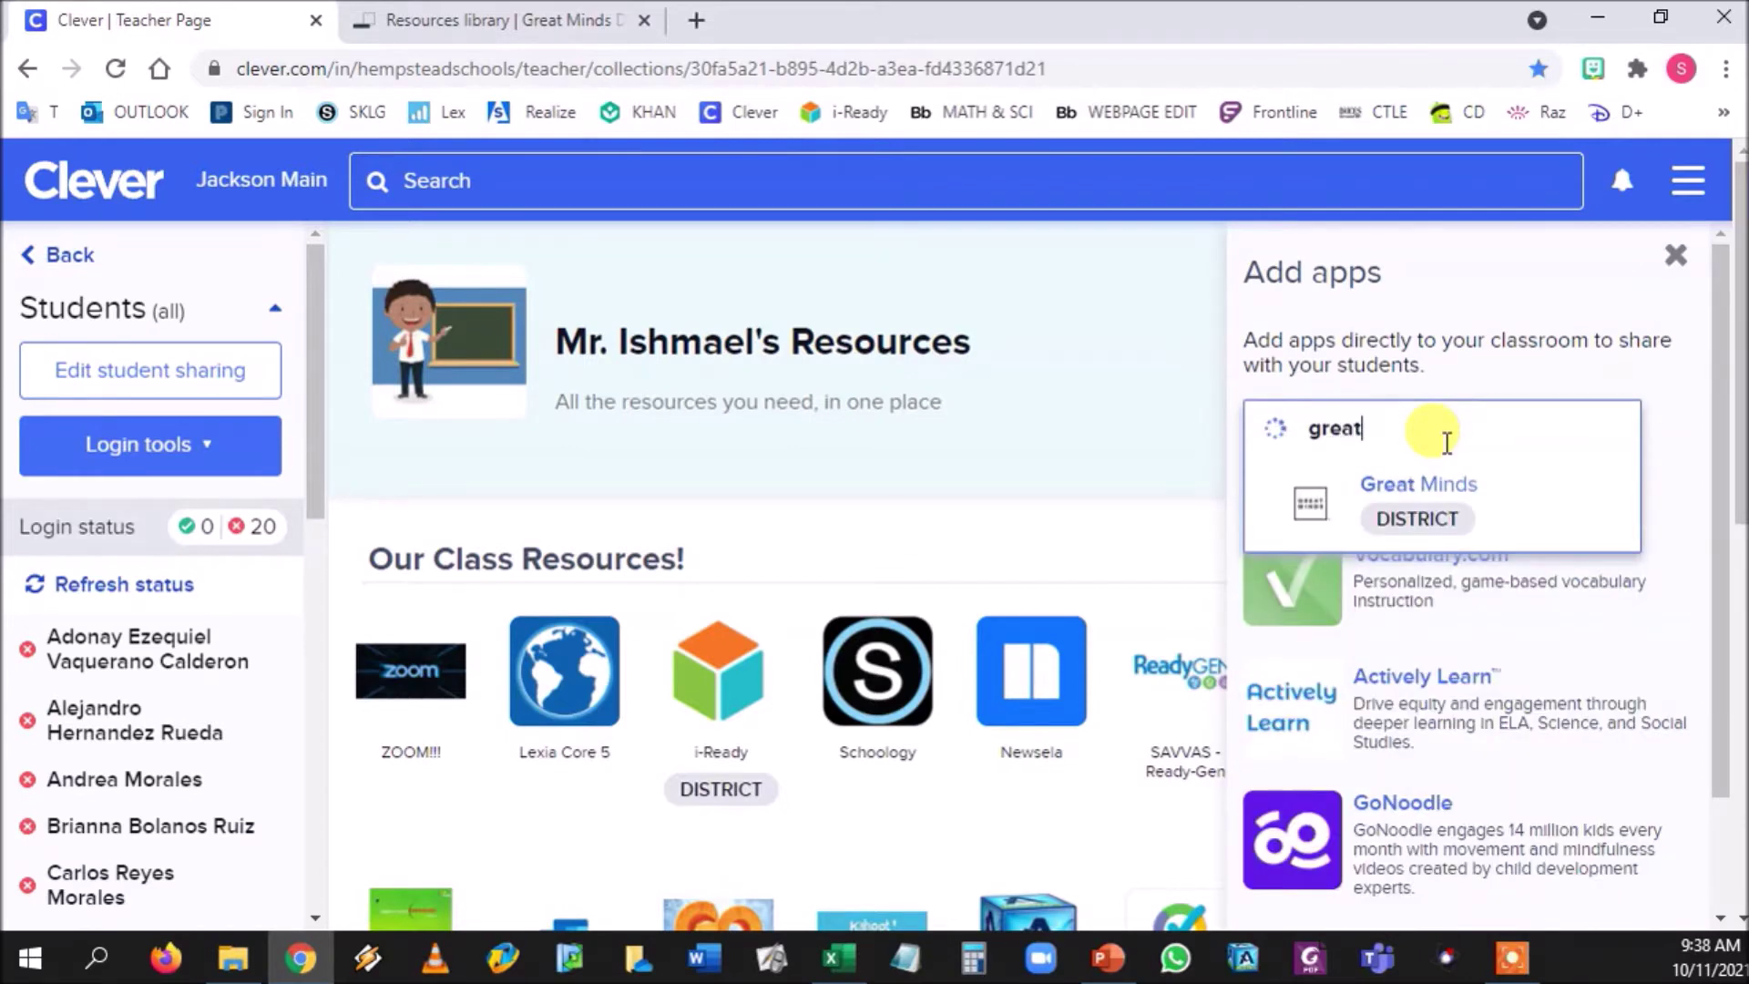
{"action": "left_click", "coordinate": [1426, 525]}
{"action": "left_click", "coordinate": [1363, 661]}
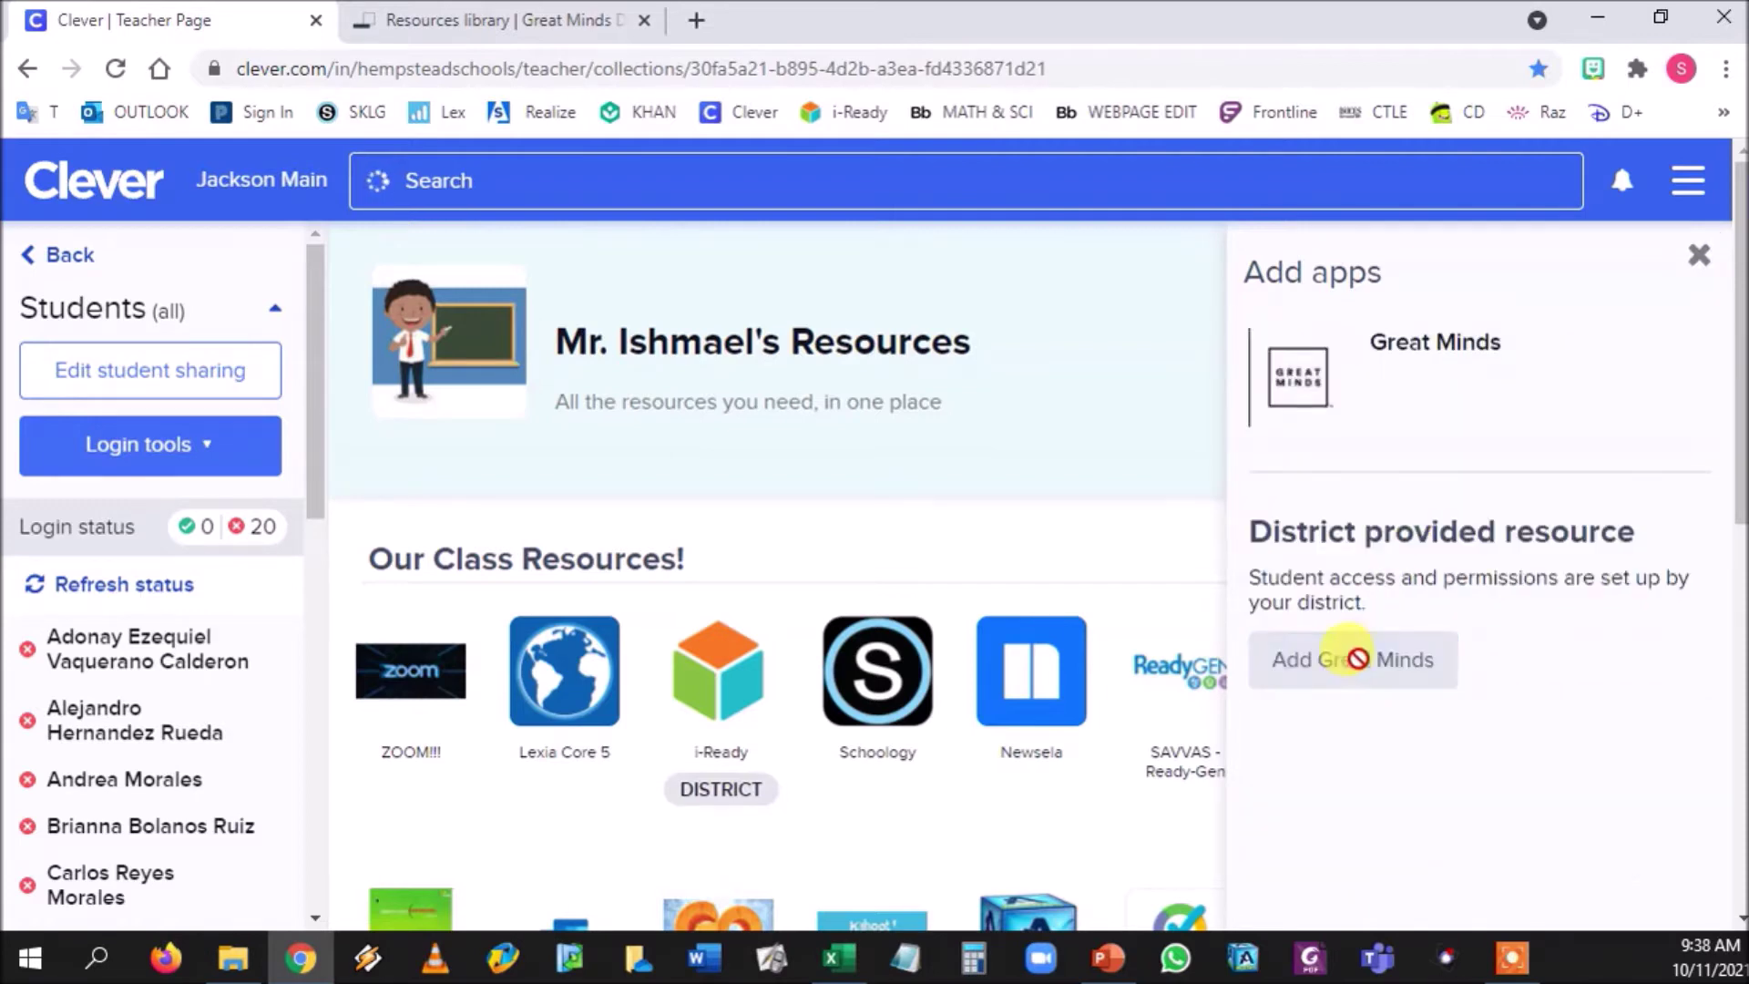
Step: Move Great Minds into Our Class Resources, delete the empty Newly Added category, and launch it
{"action": "scroll", "coordinate": [476, 731], "scroll_direction": "down", "scroll_amount": 3}
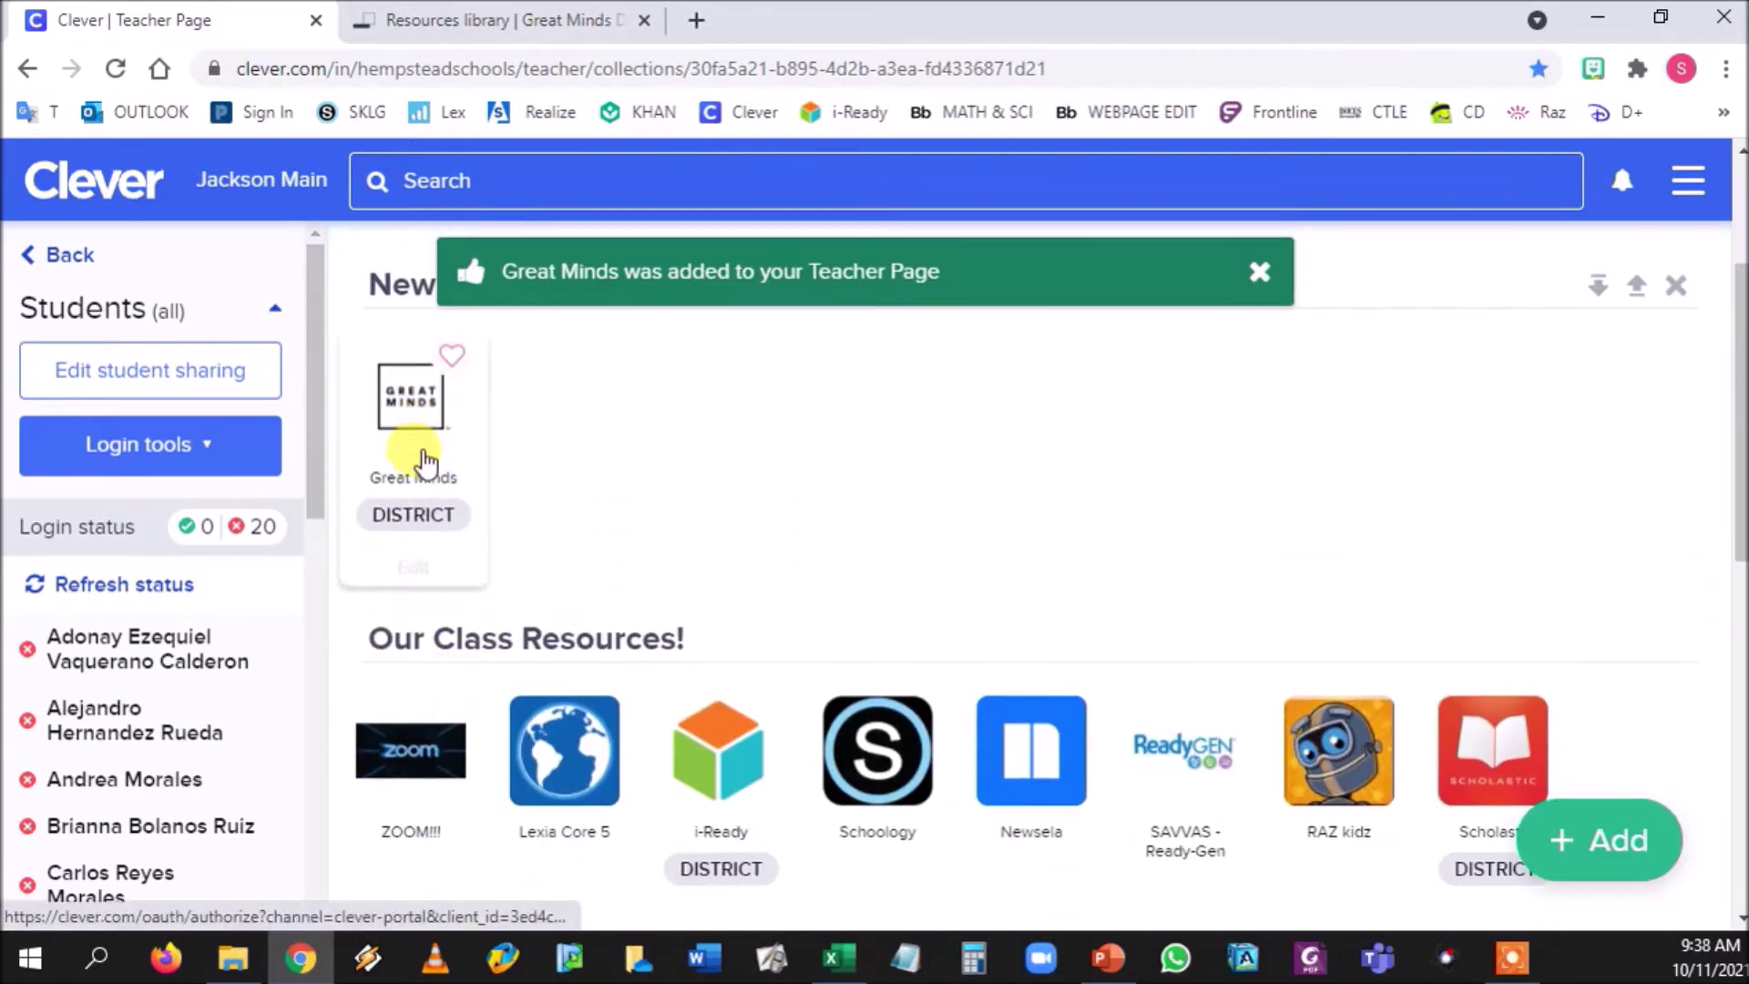
{"action": "left_click_drag", "start_coordinate": [413, 456], "coordinate": [813, 797]}
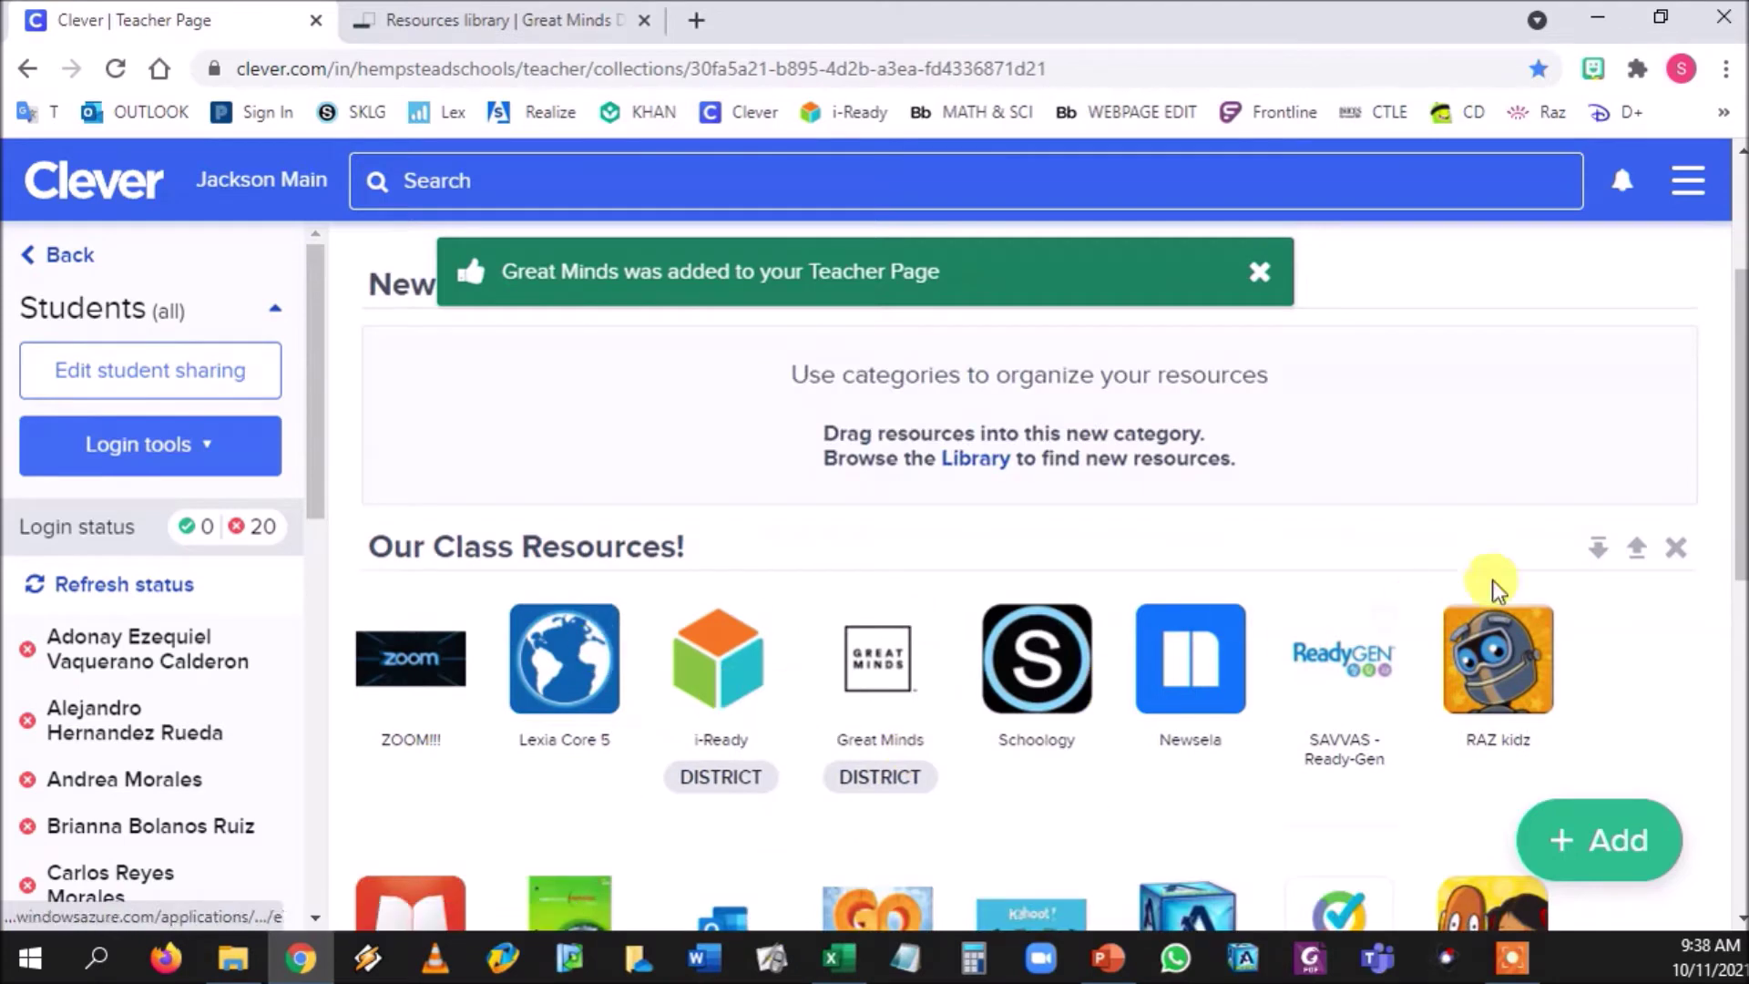
{"action": "scroll", "coordinate": [1549, 558], "scroll_direction": "up", "scroll_amount": 2}
{"action": "left_click", "coordinate": [1676, 422]}
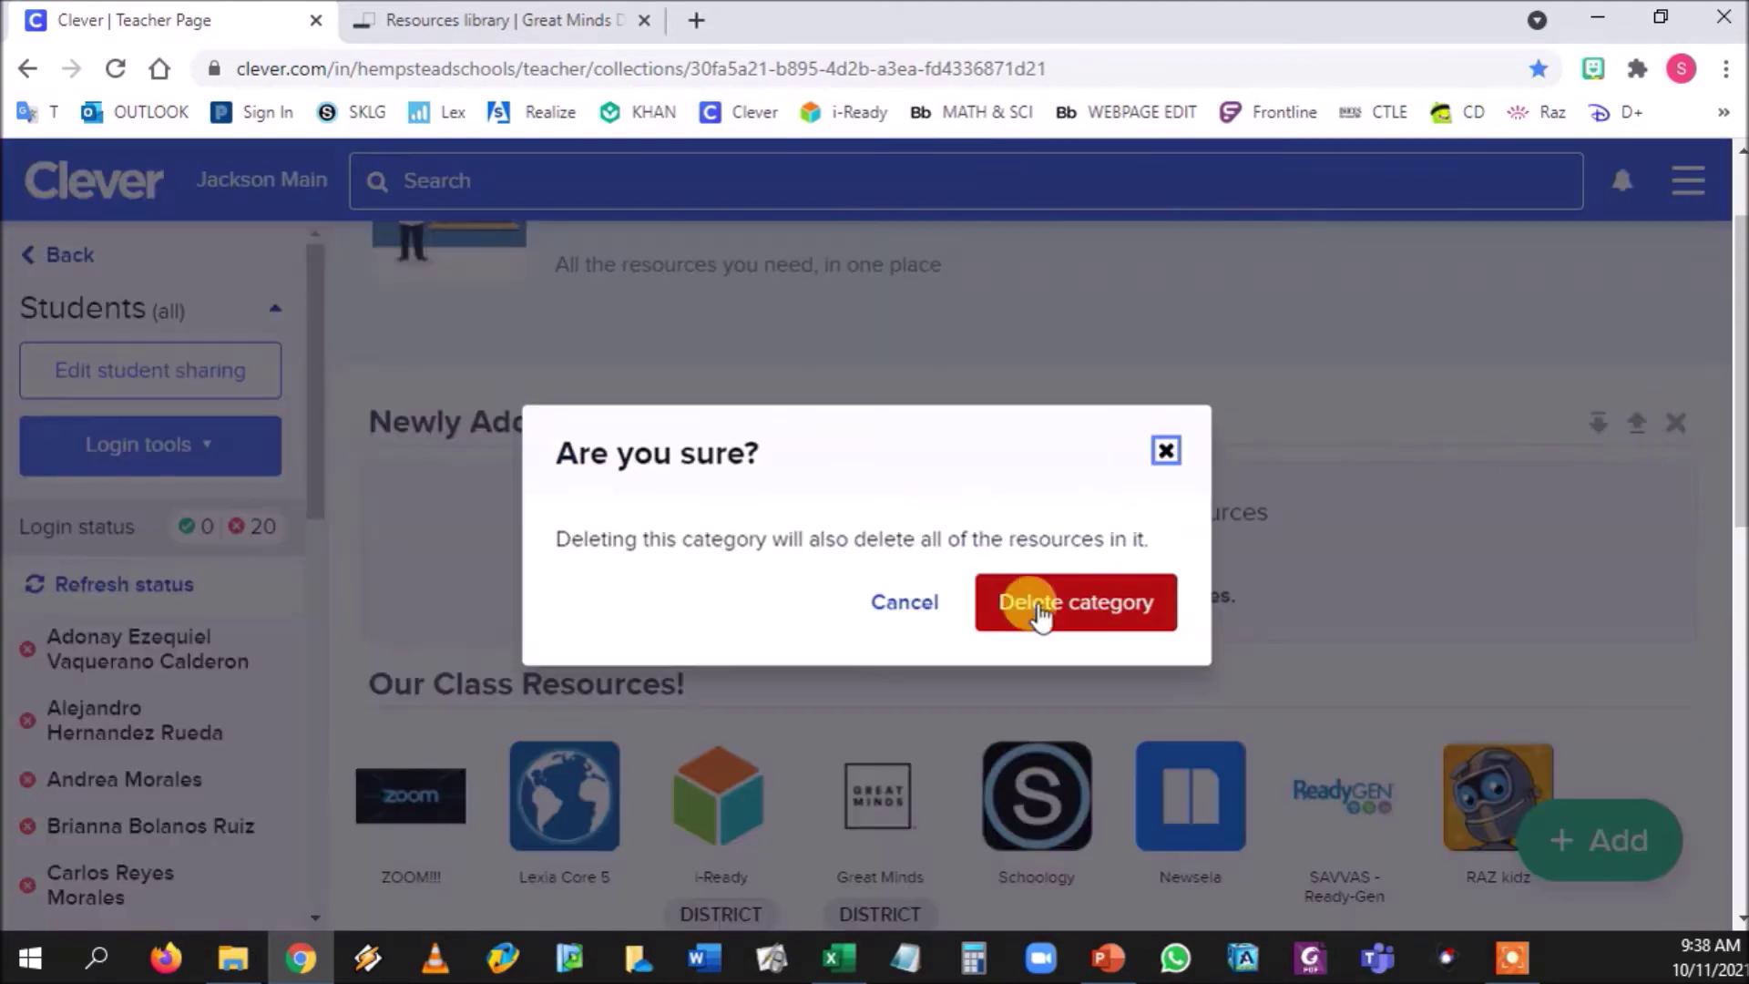
{"action": "left_click", "coordinate": [1035, 605]}
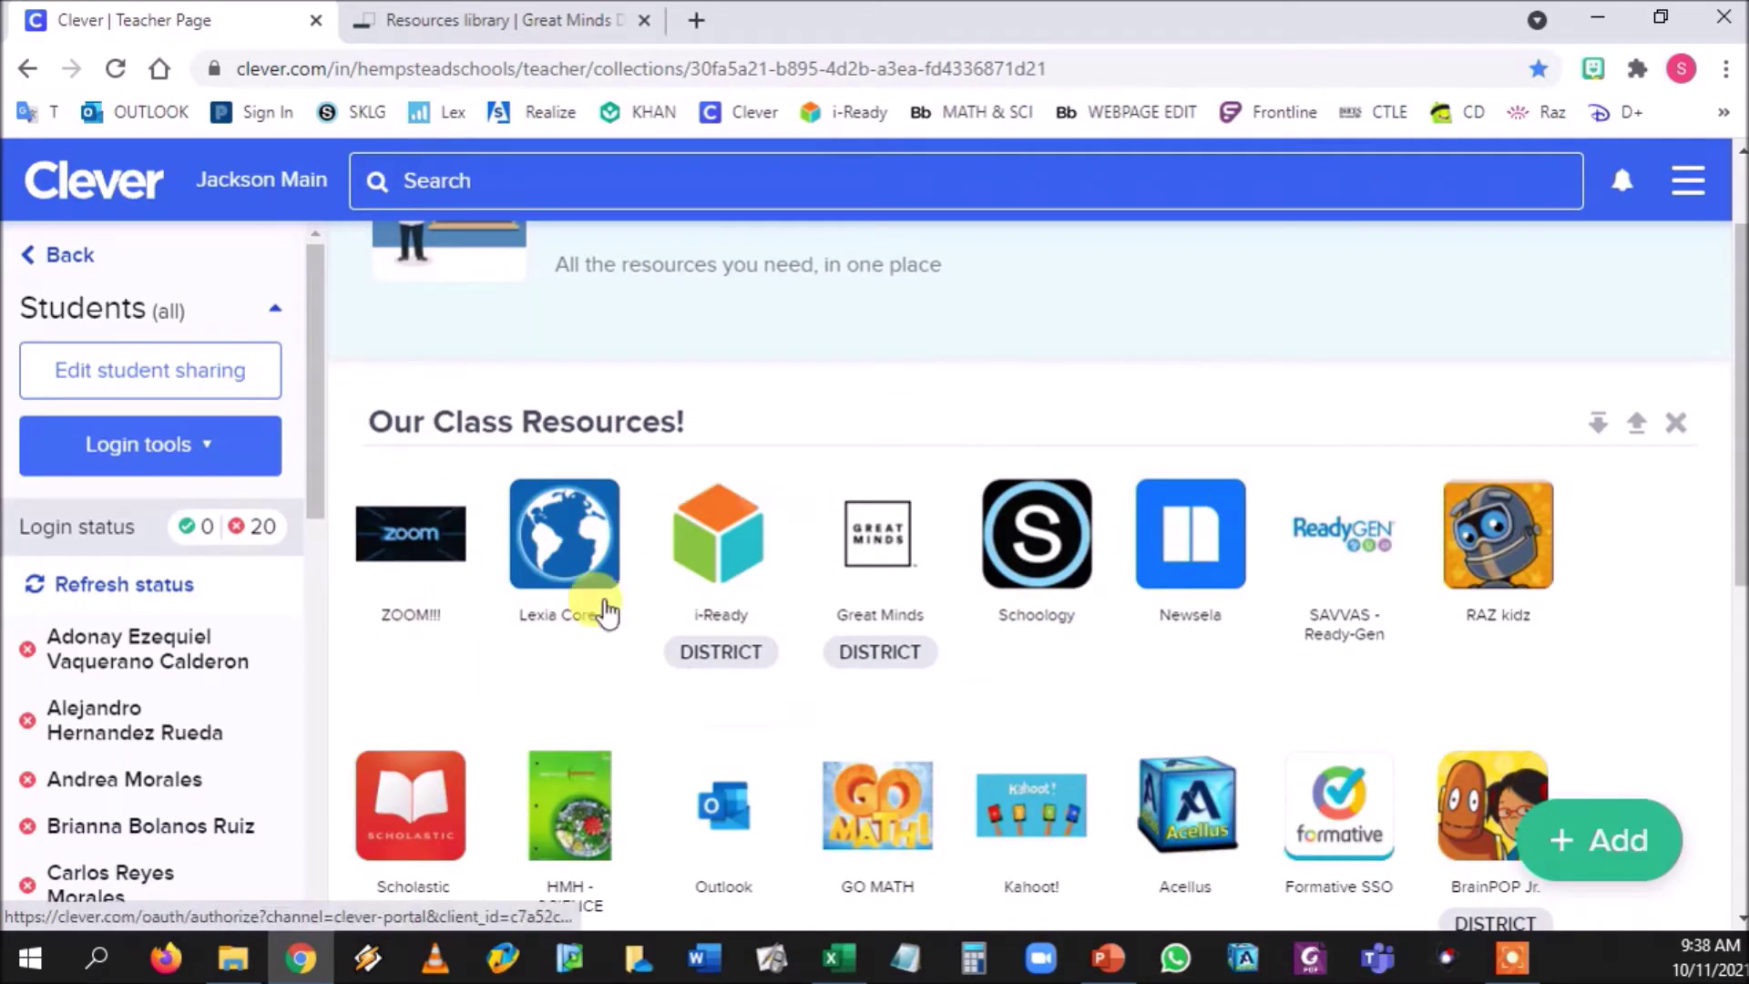
{"action": "left_click", "coordinate": [899, 583]}
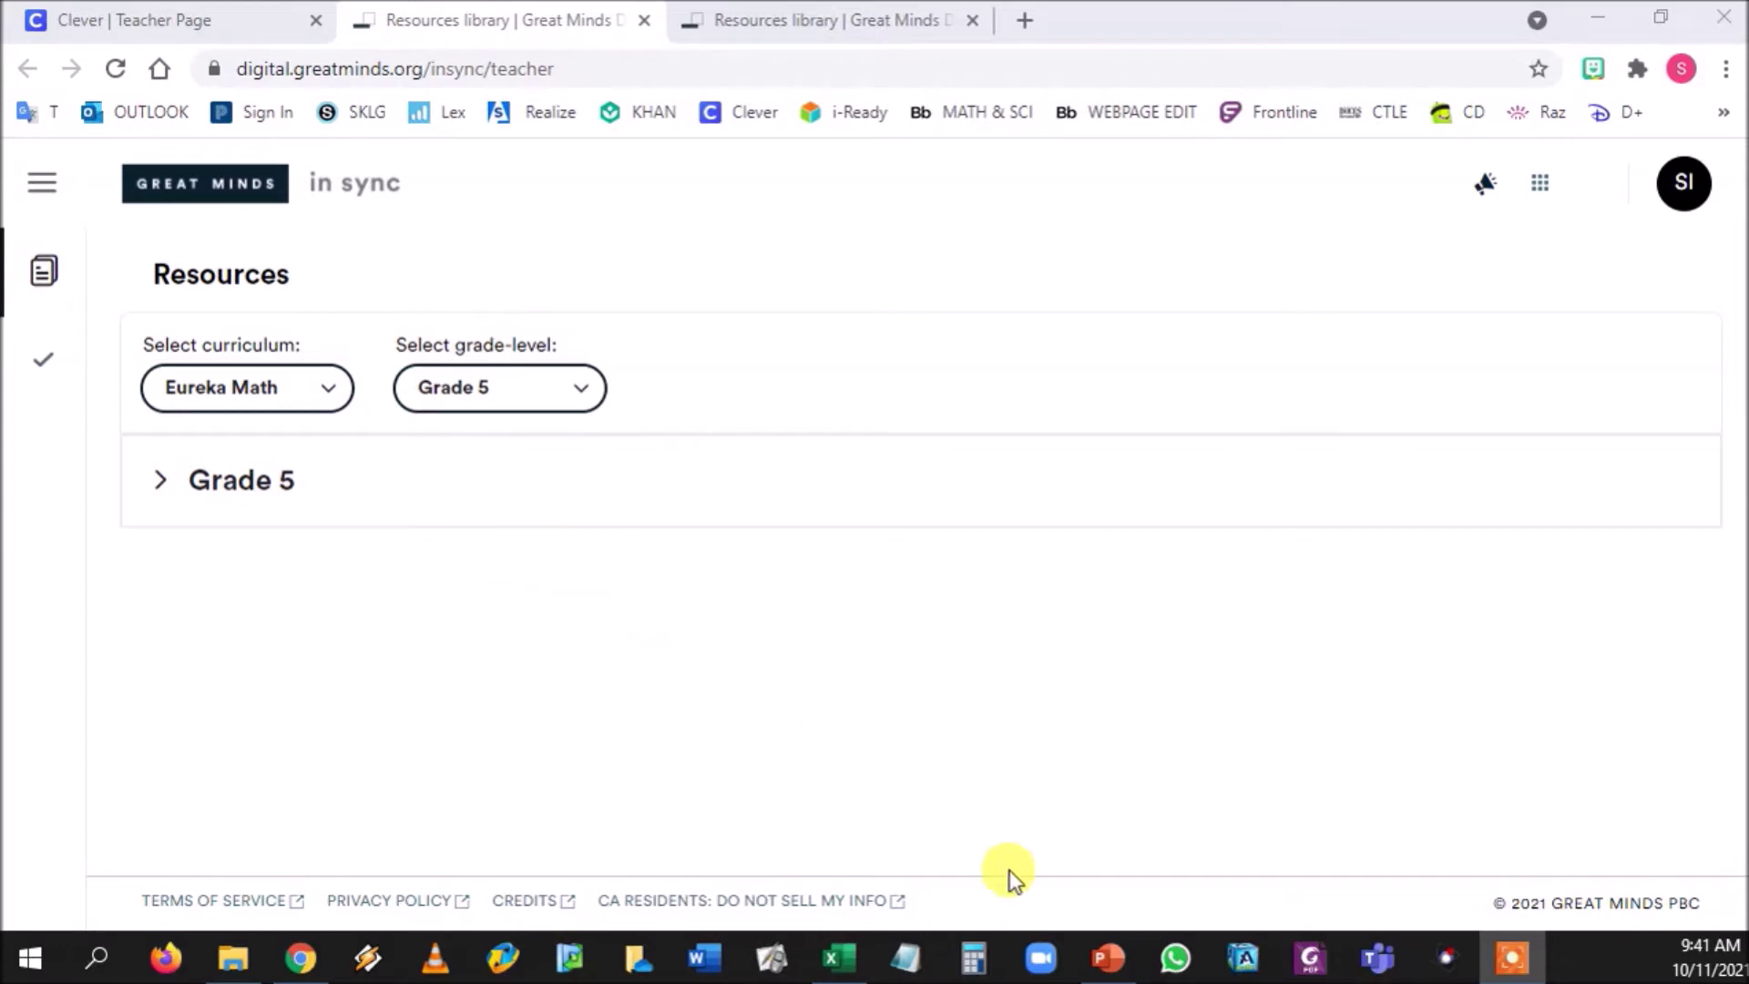
{"action": "mouse_move", "coordinate": [1108, 955]}
{"action": "left_click", "coordinate": [1124, 884]}
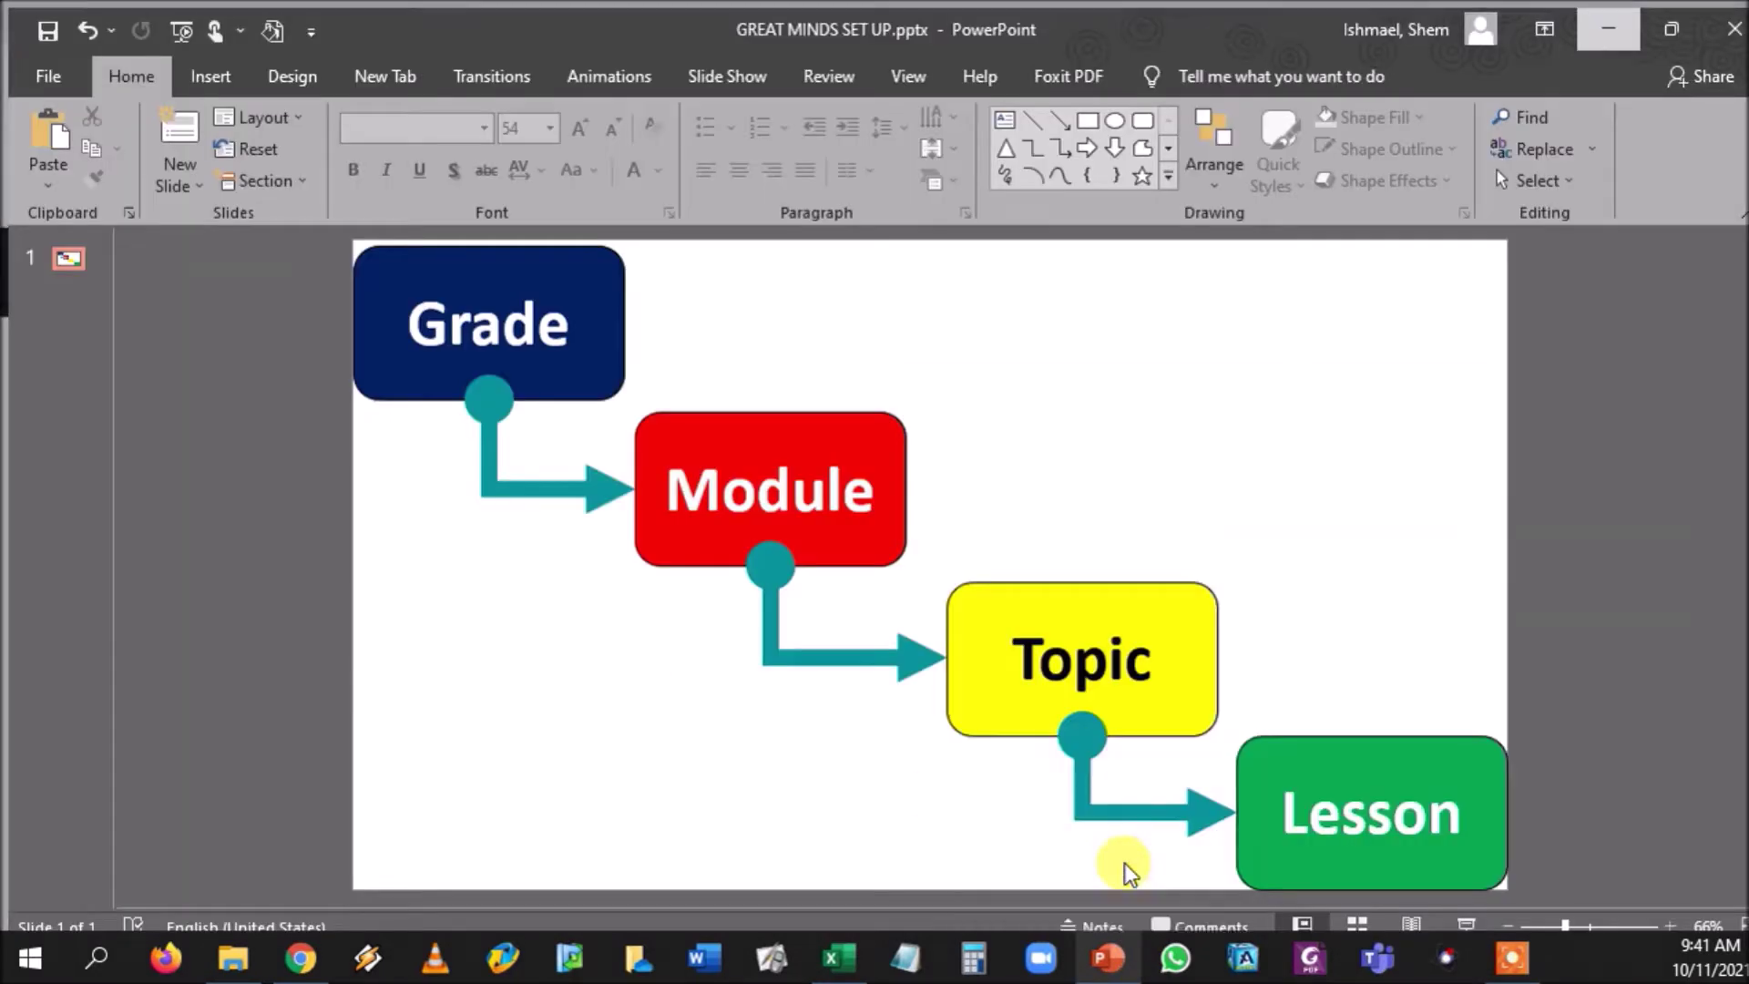
{"action": "left_click", "coordinate": [588, 305]}
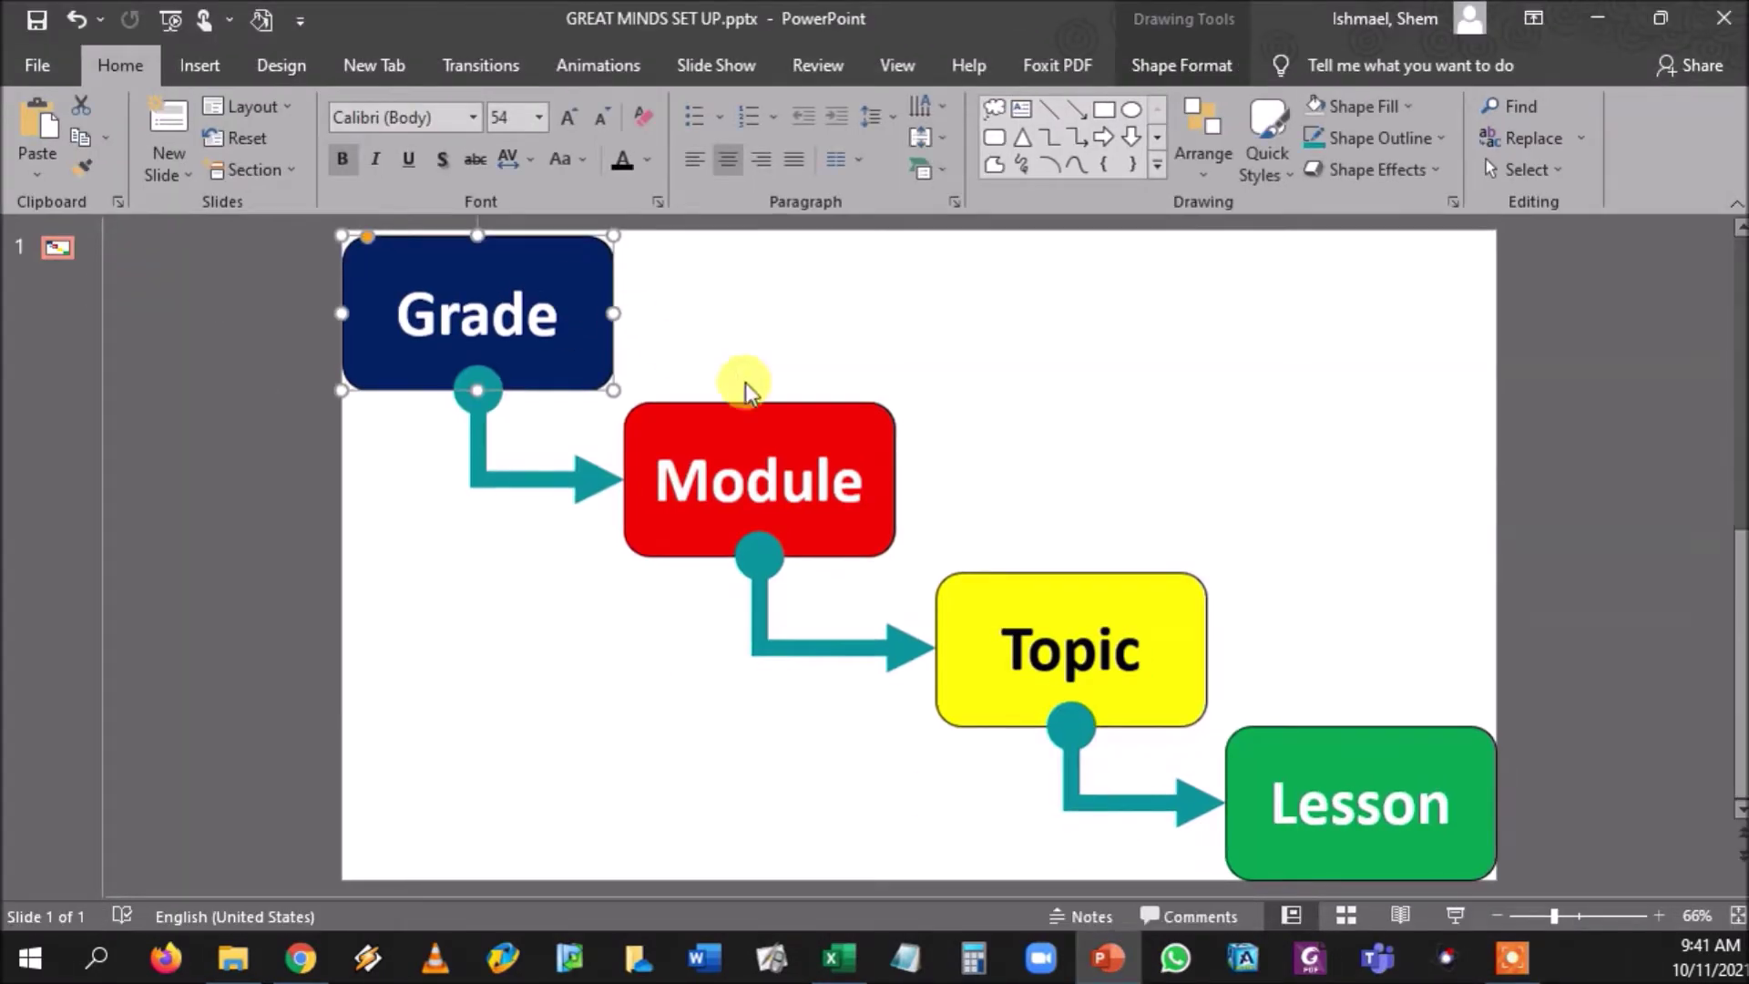
{"action": "left_click", "coordinate": [797, 423]}
{"action": "left_click", "coordinate": [1075, 592]}
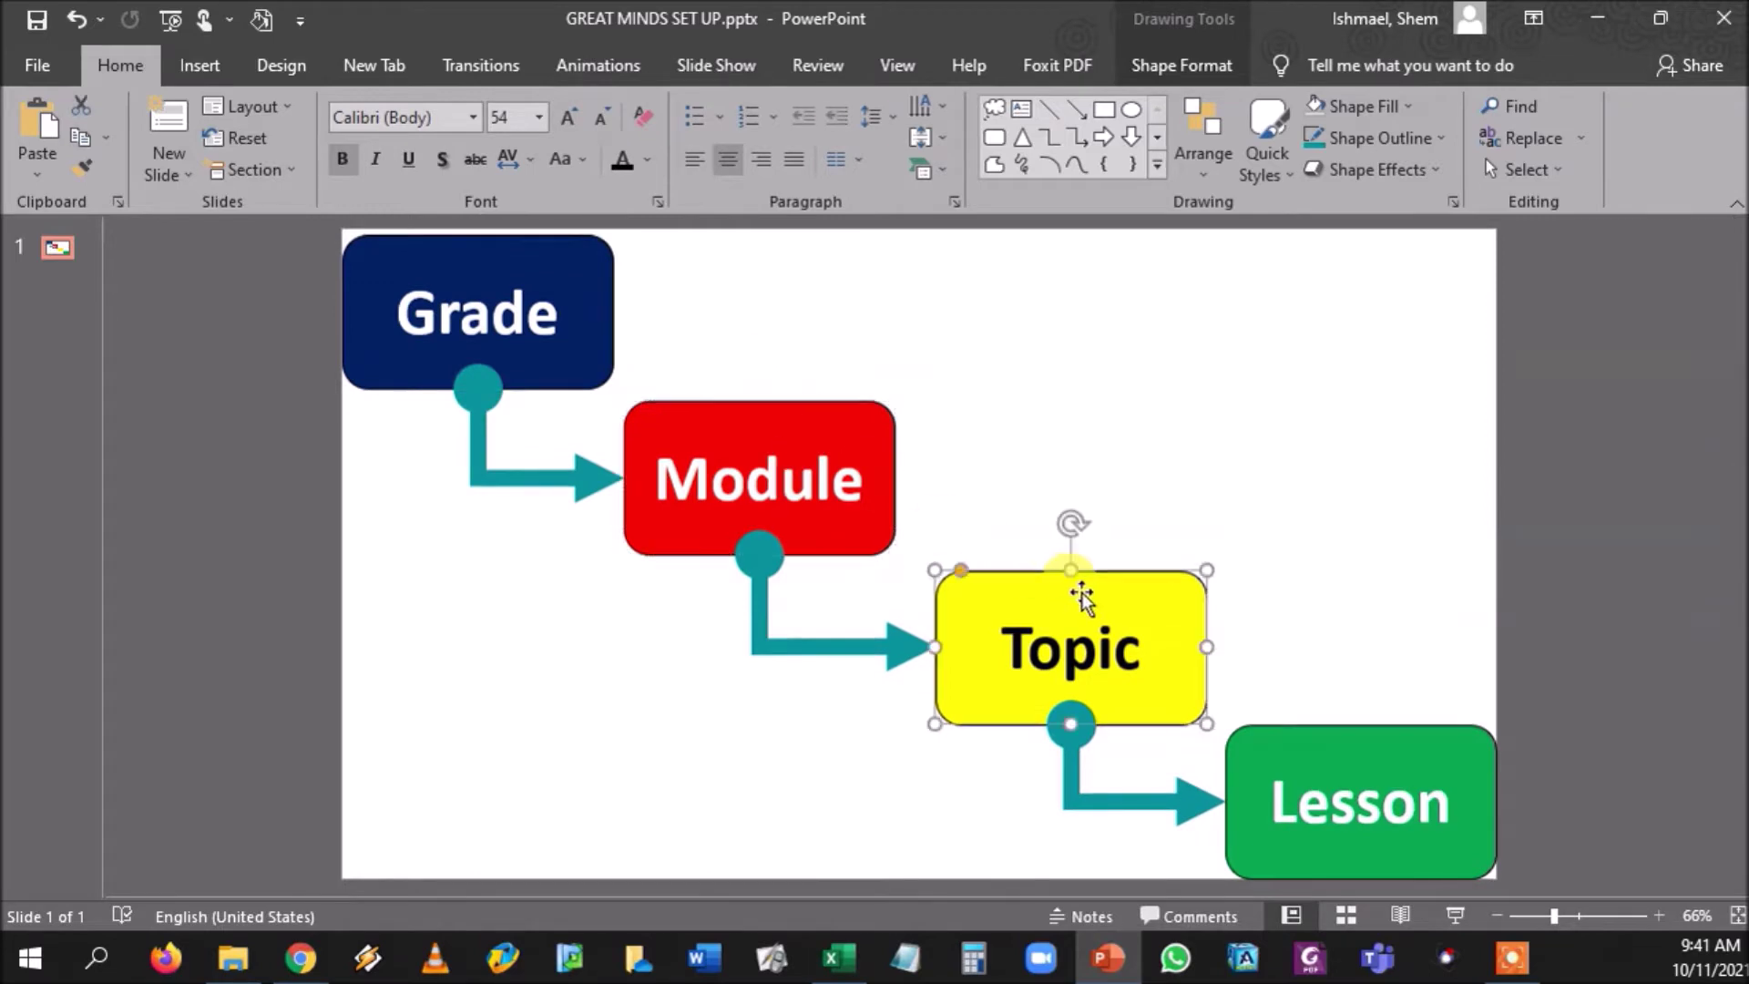
{"action": "left_click", "coordinate": [1353, 751]}
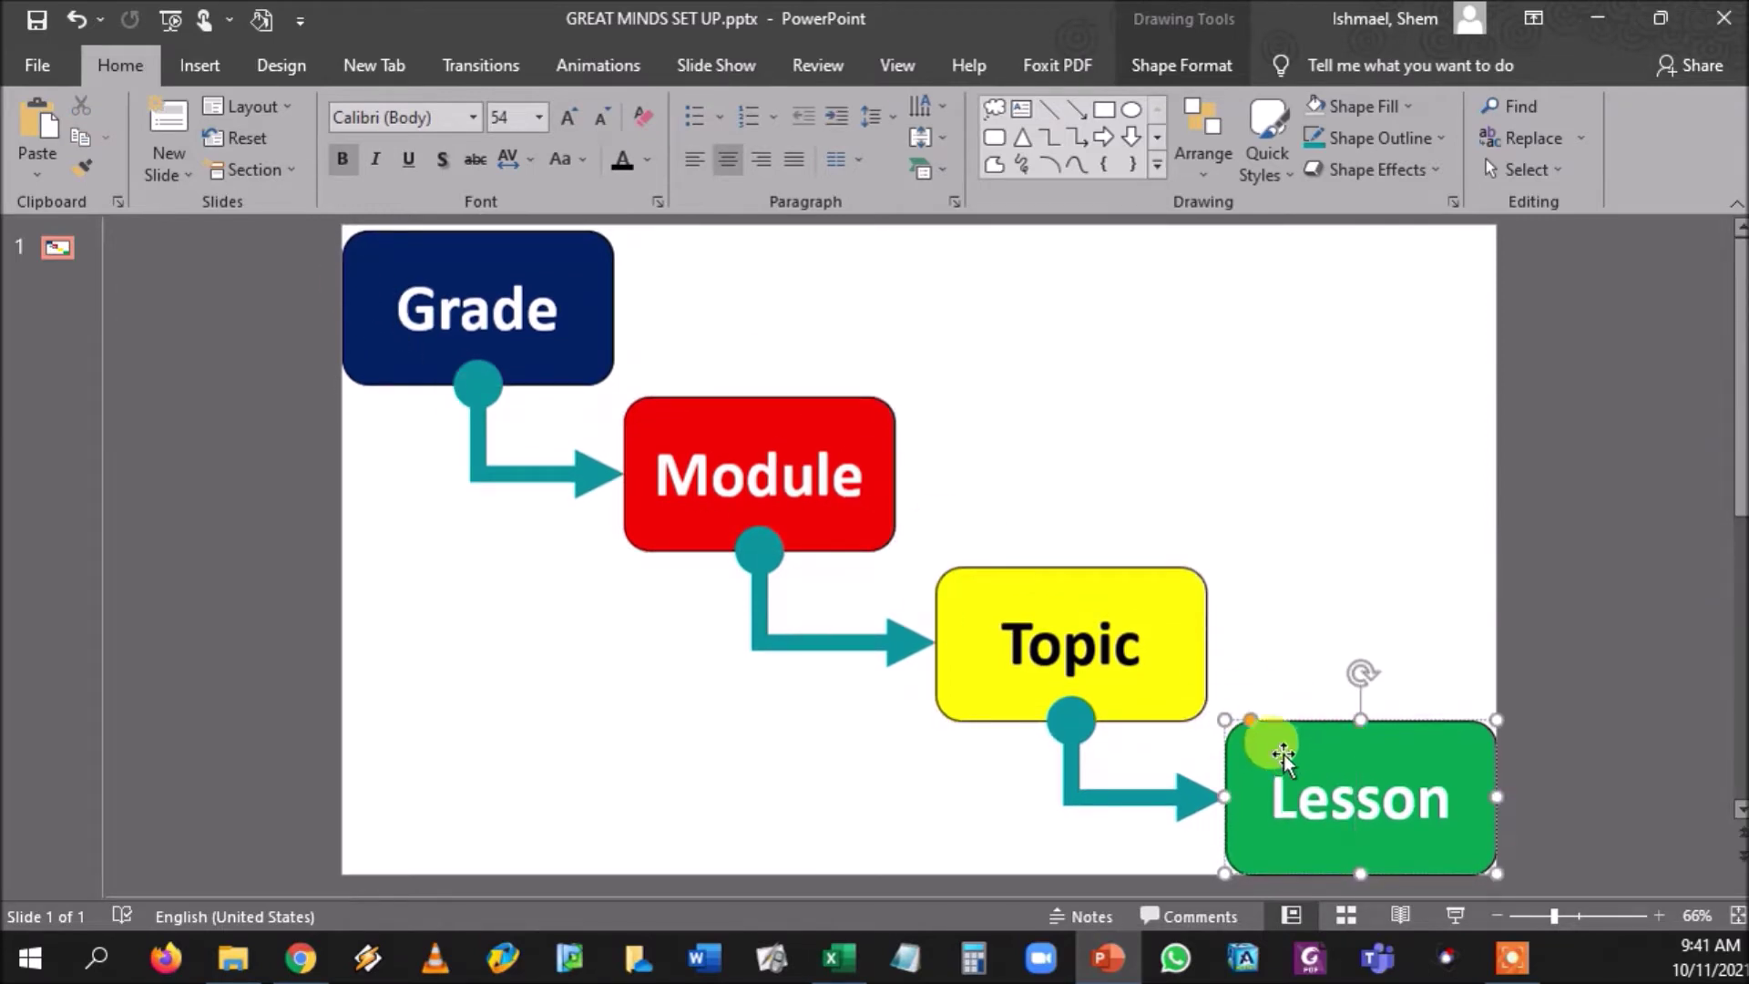
{"action": "left_click", "coordinate": [1598, 18]}
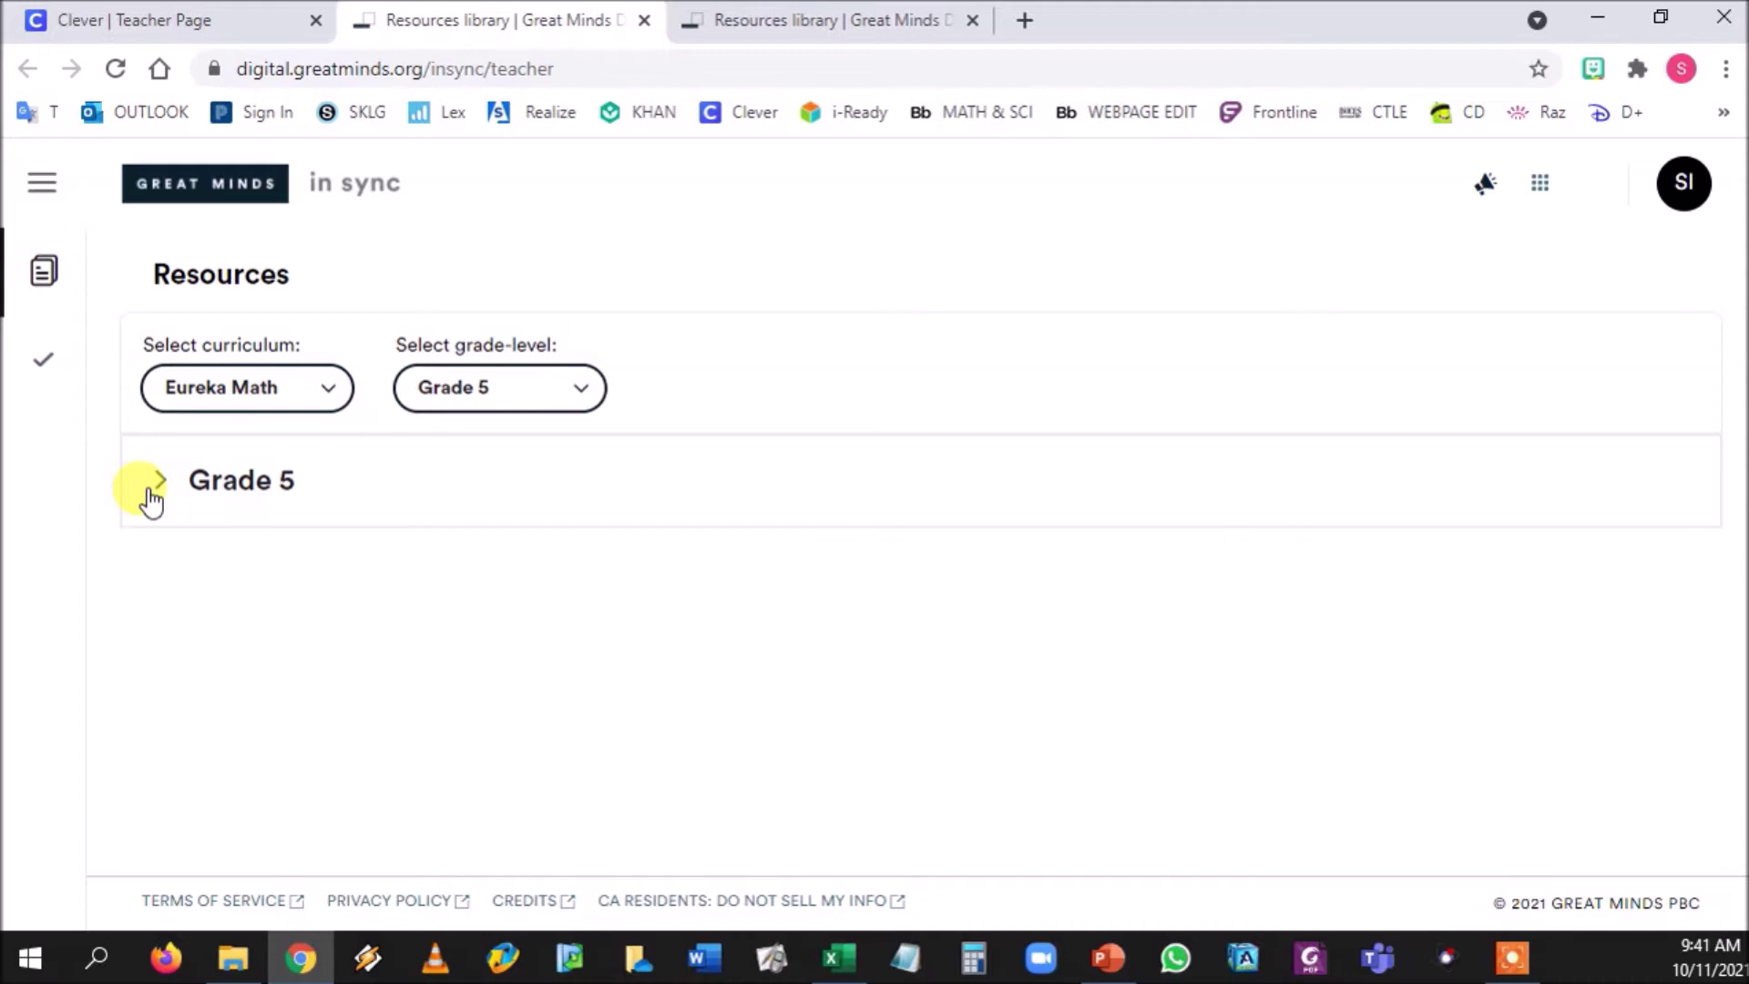
Step: Choose Grade 5 from the grade-level dropdown to show its resources
{"action": "left_click", "coordinate": [285, 401]}
{"action": "left_click", "coordinate": [527, 388]}
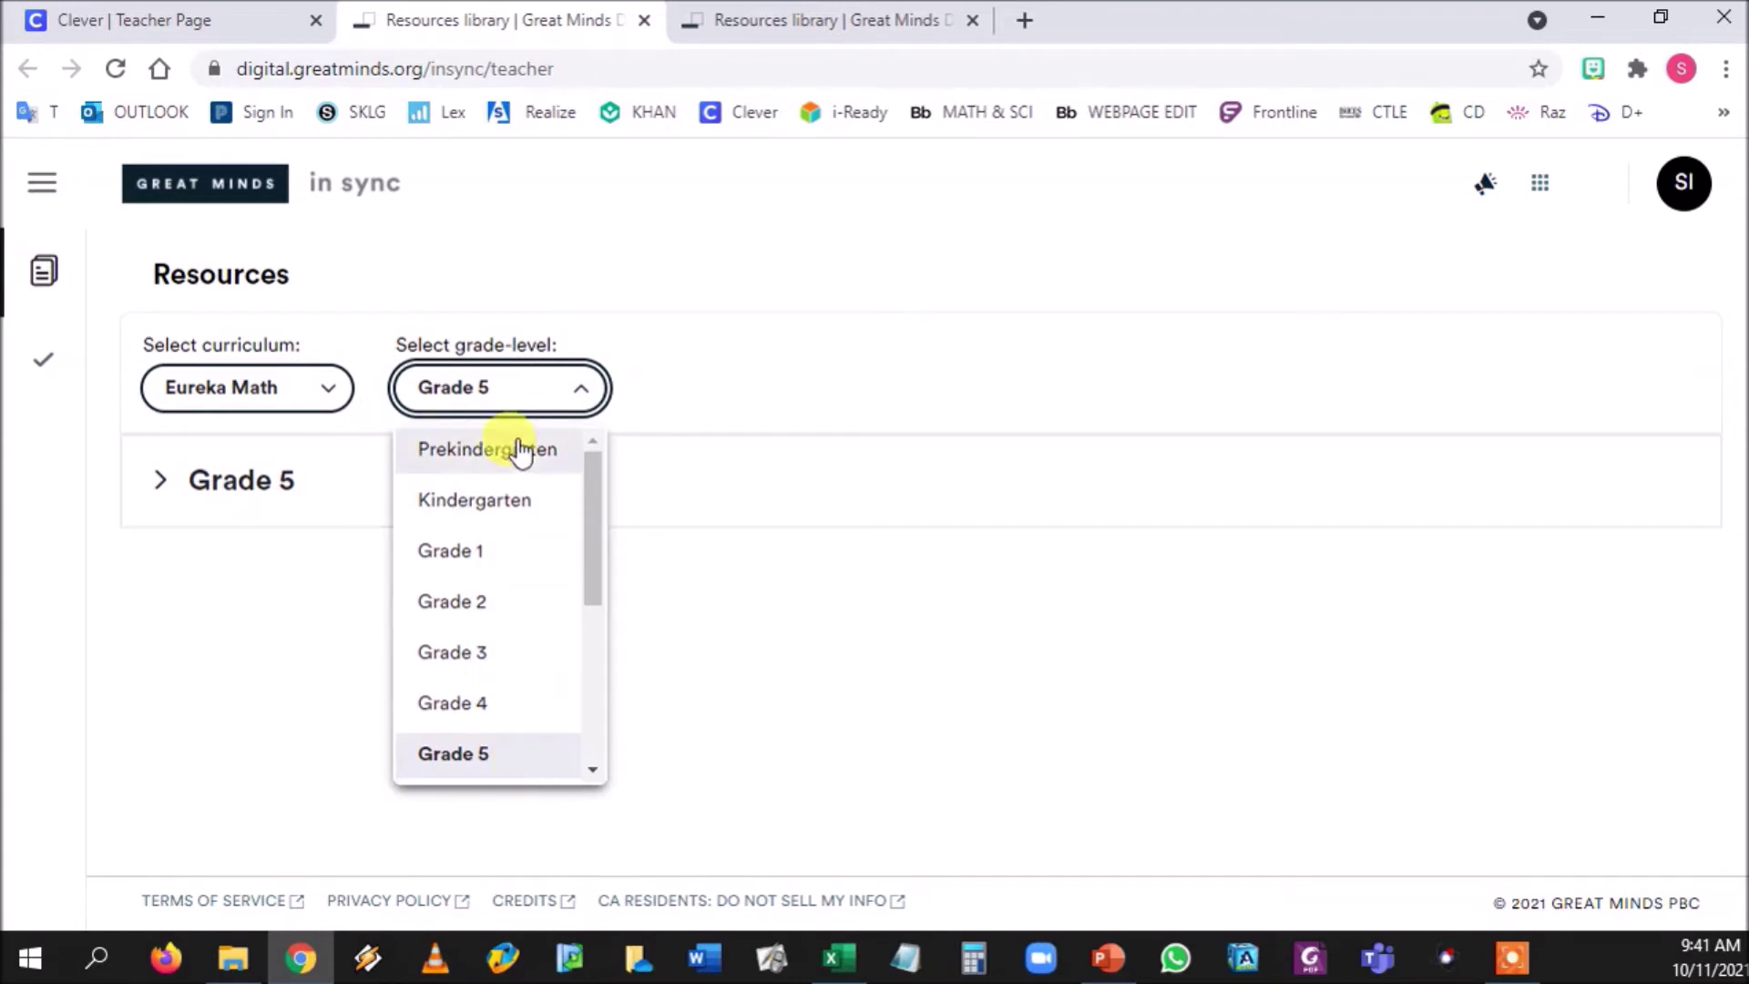
{"action": "left_click", "coordinate": [496, 756]}
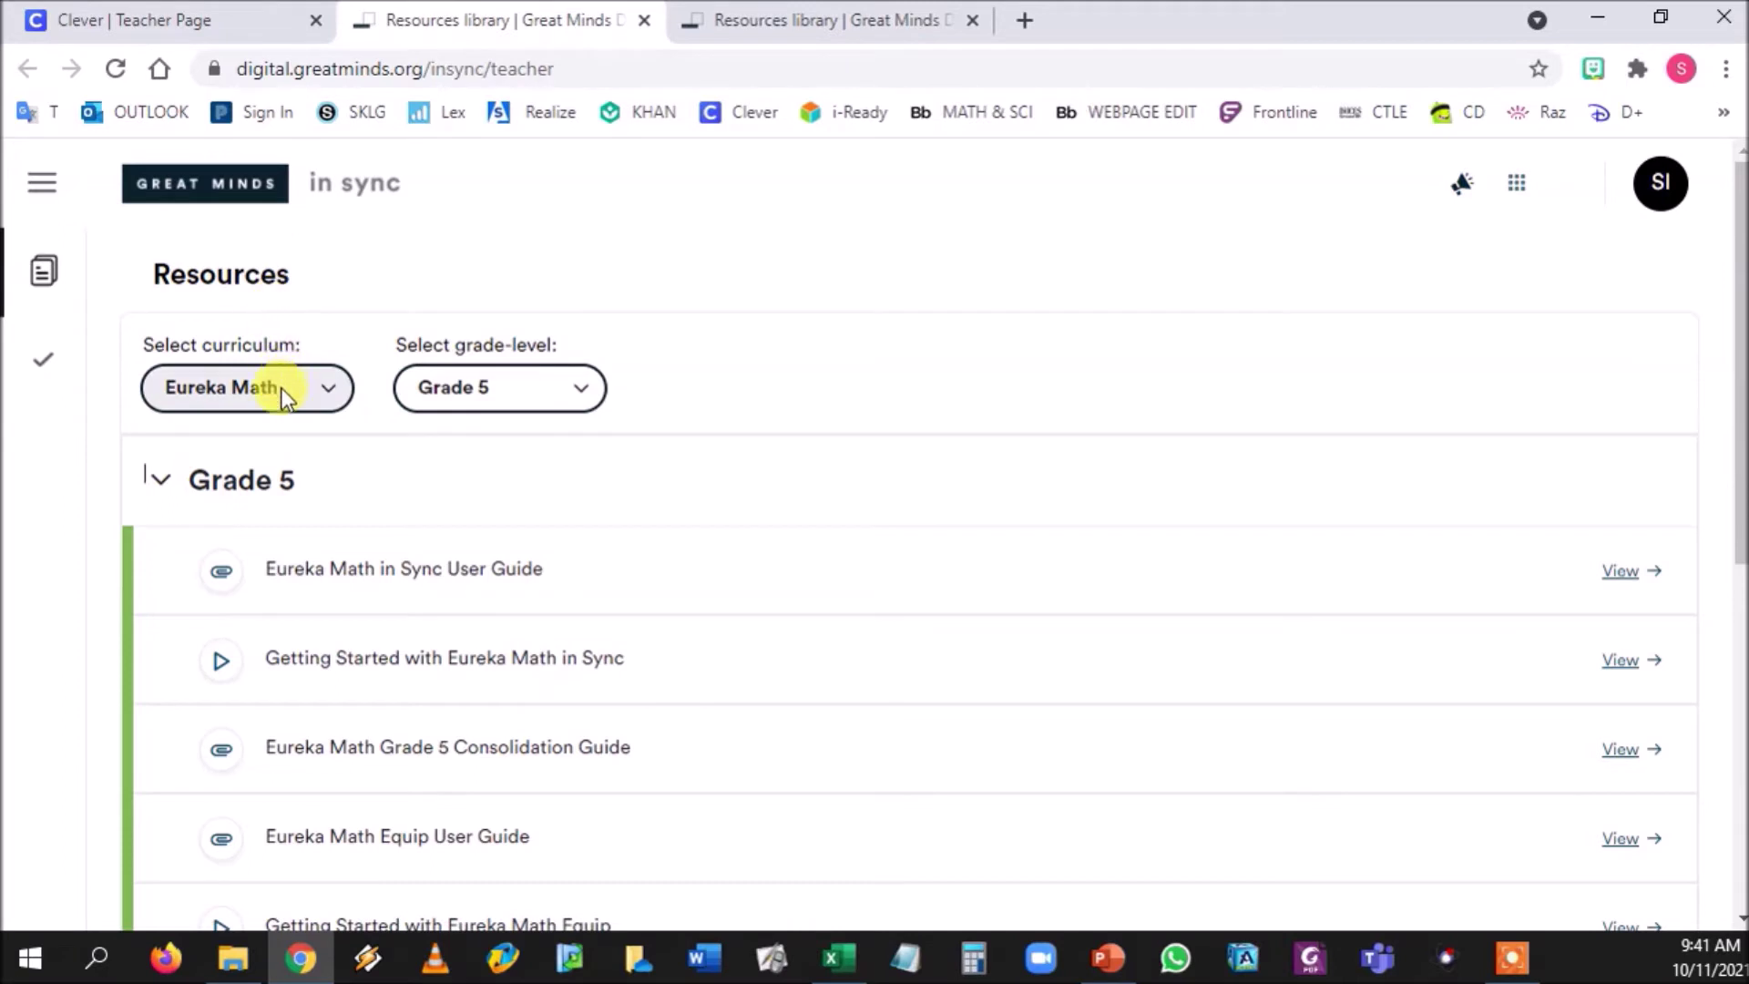
{"action": "scroll", "coordinate": [283, 419], "scroll_direction": "down", "scroll_amount": 1}
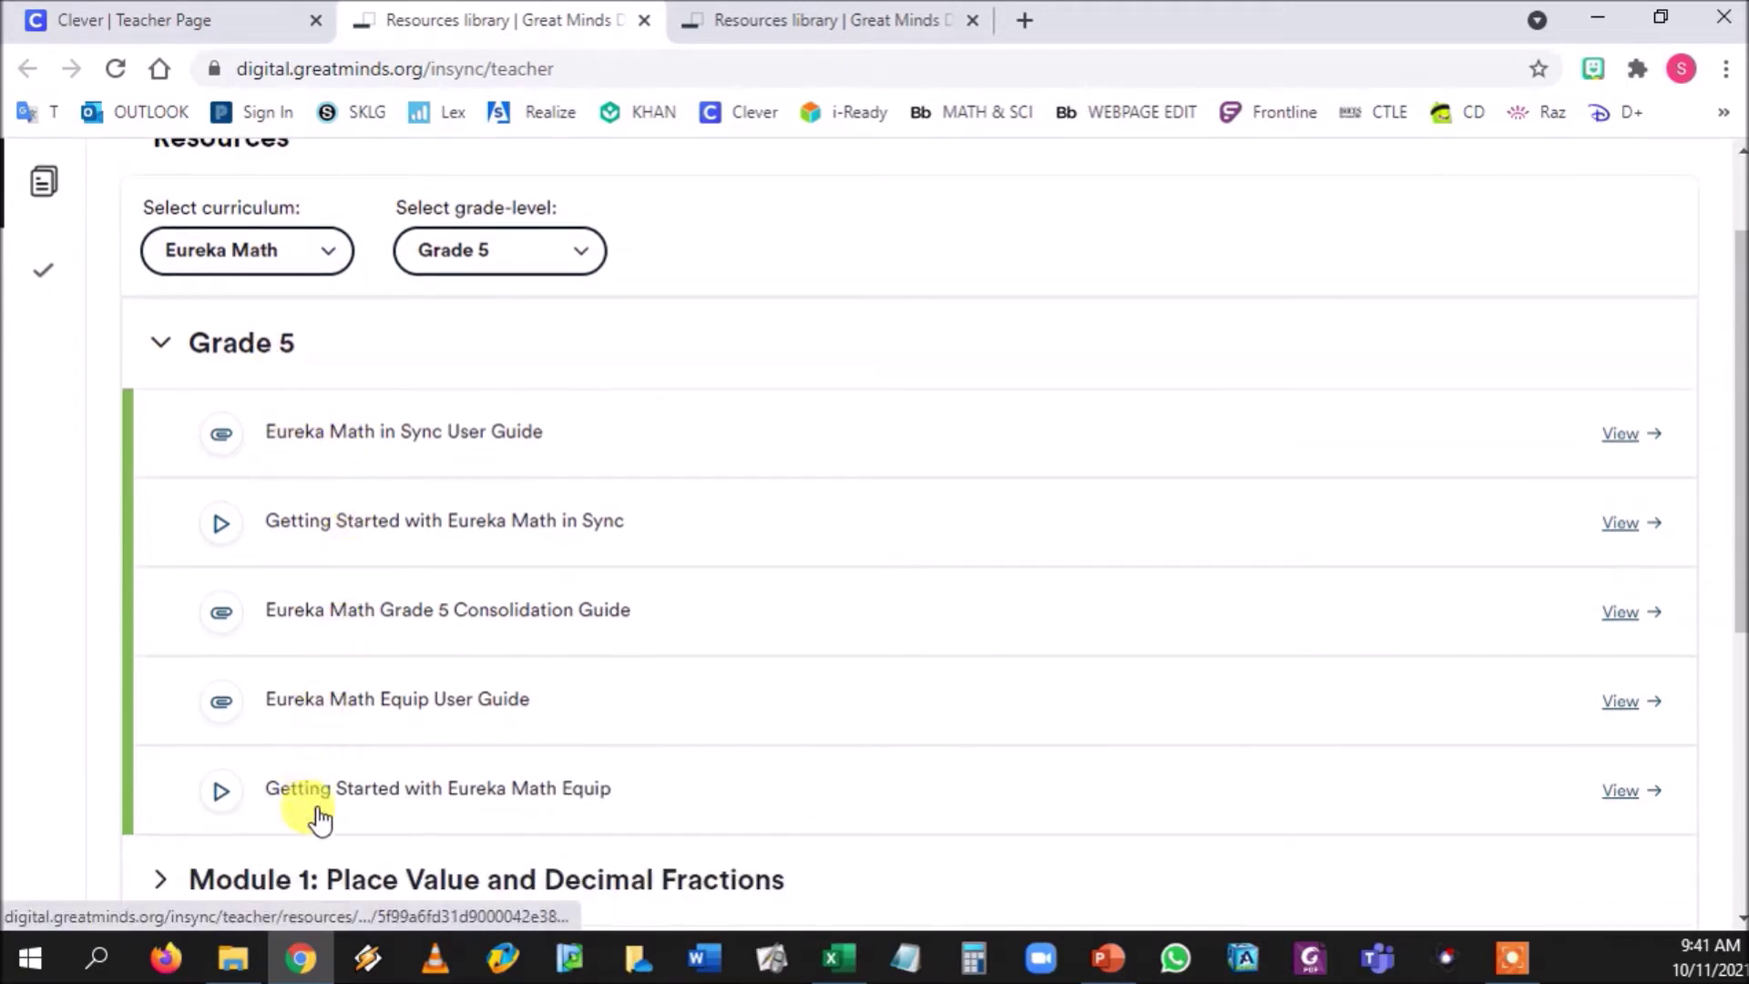
{"action": "scroll", "coordinate": [318, 827], "scroll_direction": "down", "scroll_amount": 5}
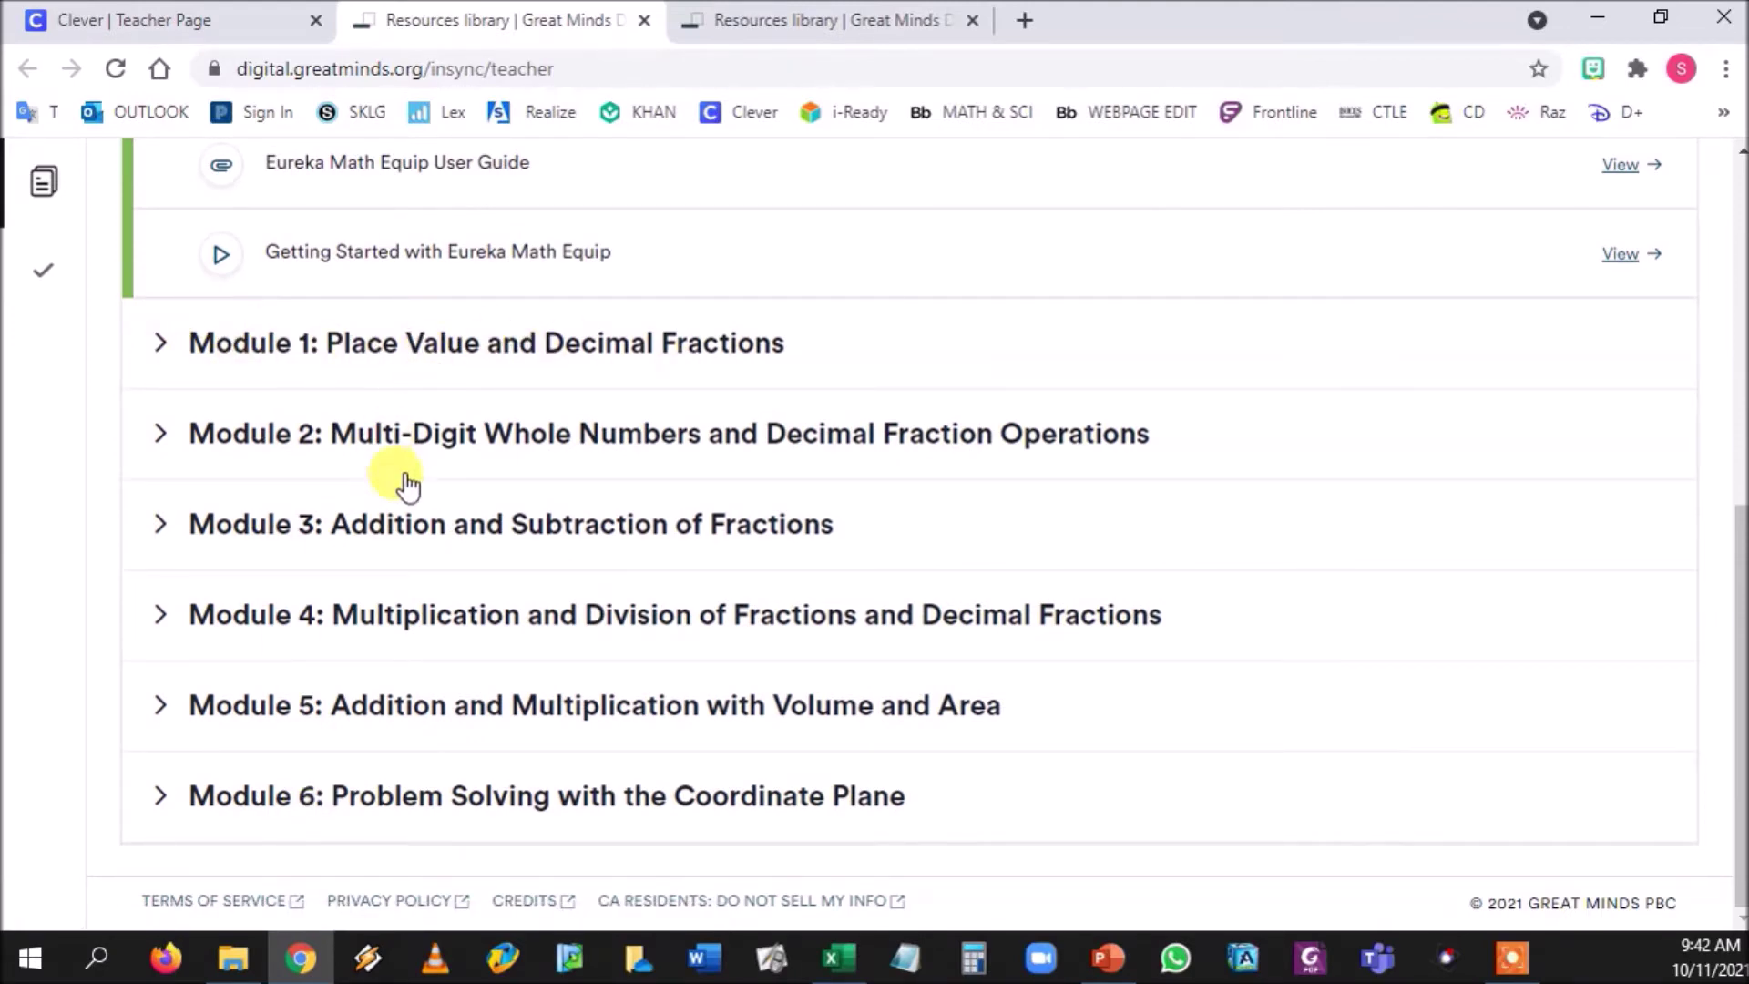
Step: Expand Module 1, Topic A and Lesson 1 to list the lesson's resources
{"action": "left_click", "coordinate": [156, 346]}
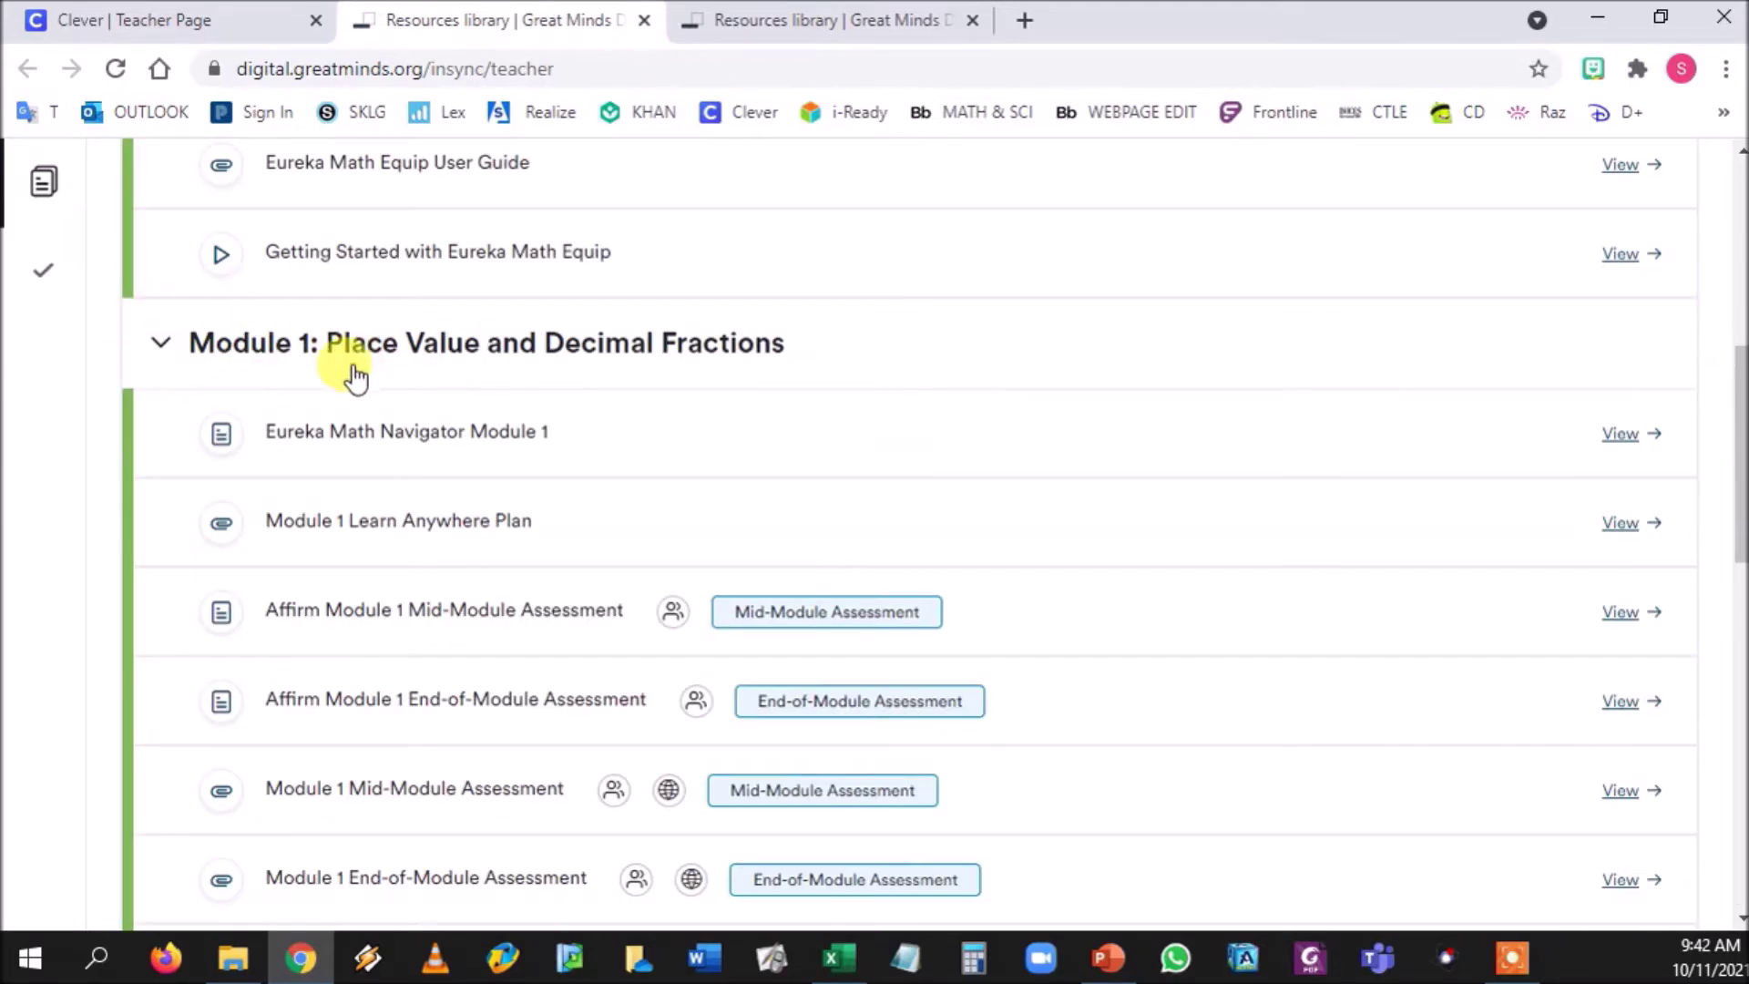
{"action": "scroll", "coordinate": [346, 378], "scroll_direction": "down", "scroll_amount": 5}
{"action": "scroll", "coordinate": [337, 369], "scroll_direction": "down", "scroll_amount": 4}
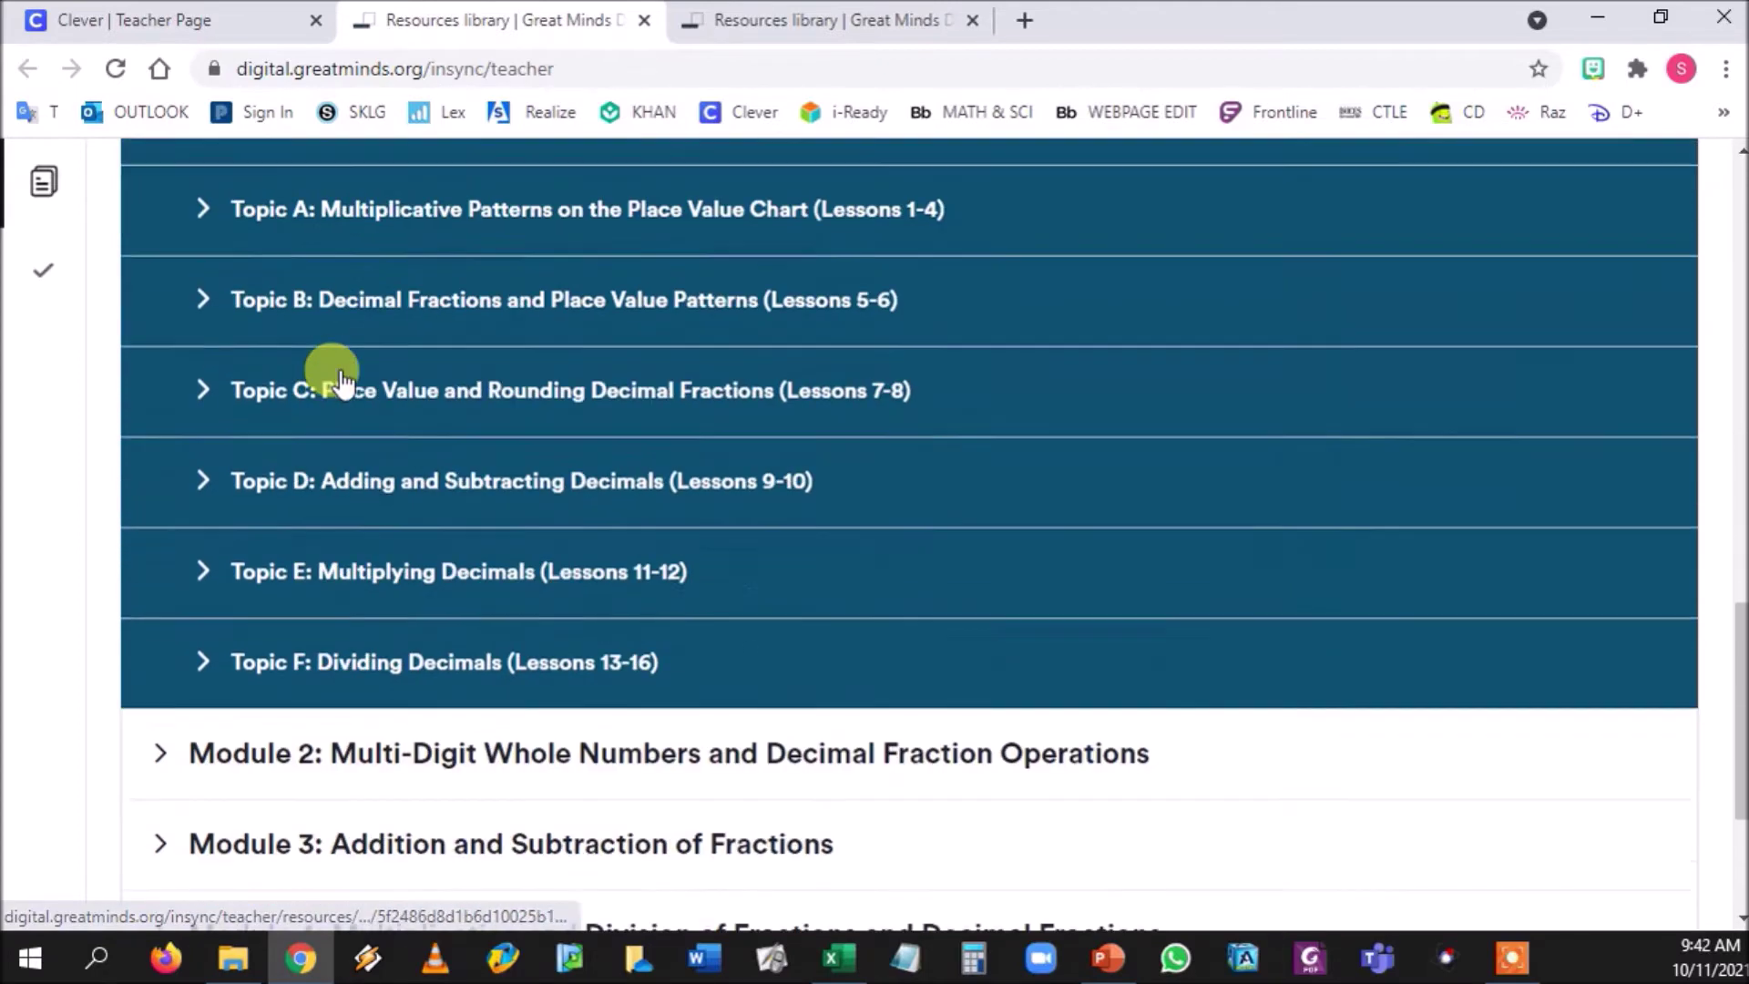
{"action": "scroll", "coordinate": [332, 378], "scroll_direction": "up", "scroll_amount": 1}
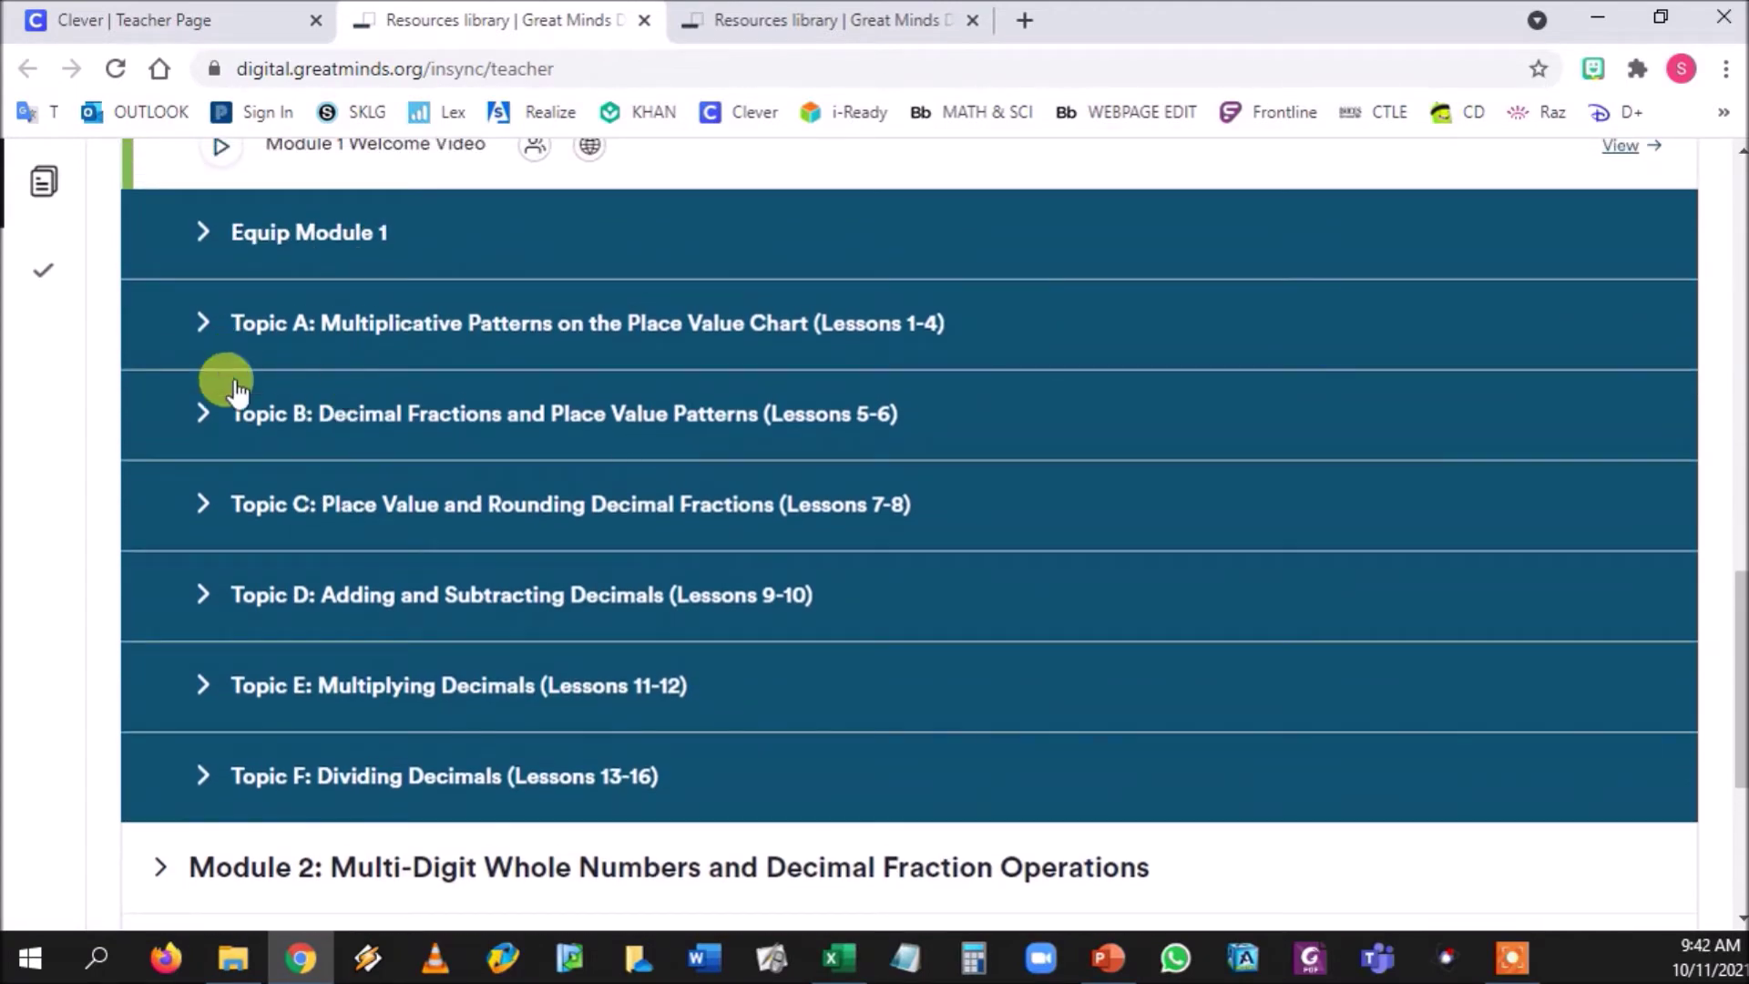
{"action": "left_click", "coordinate": [187, 324]}
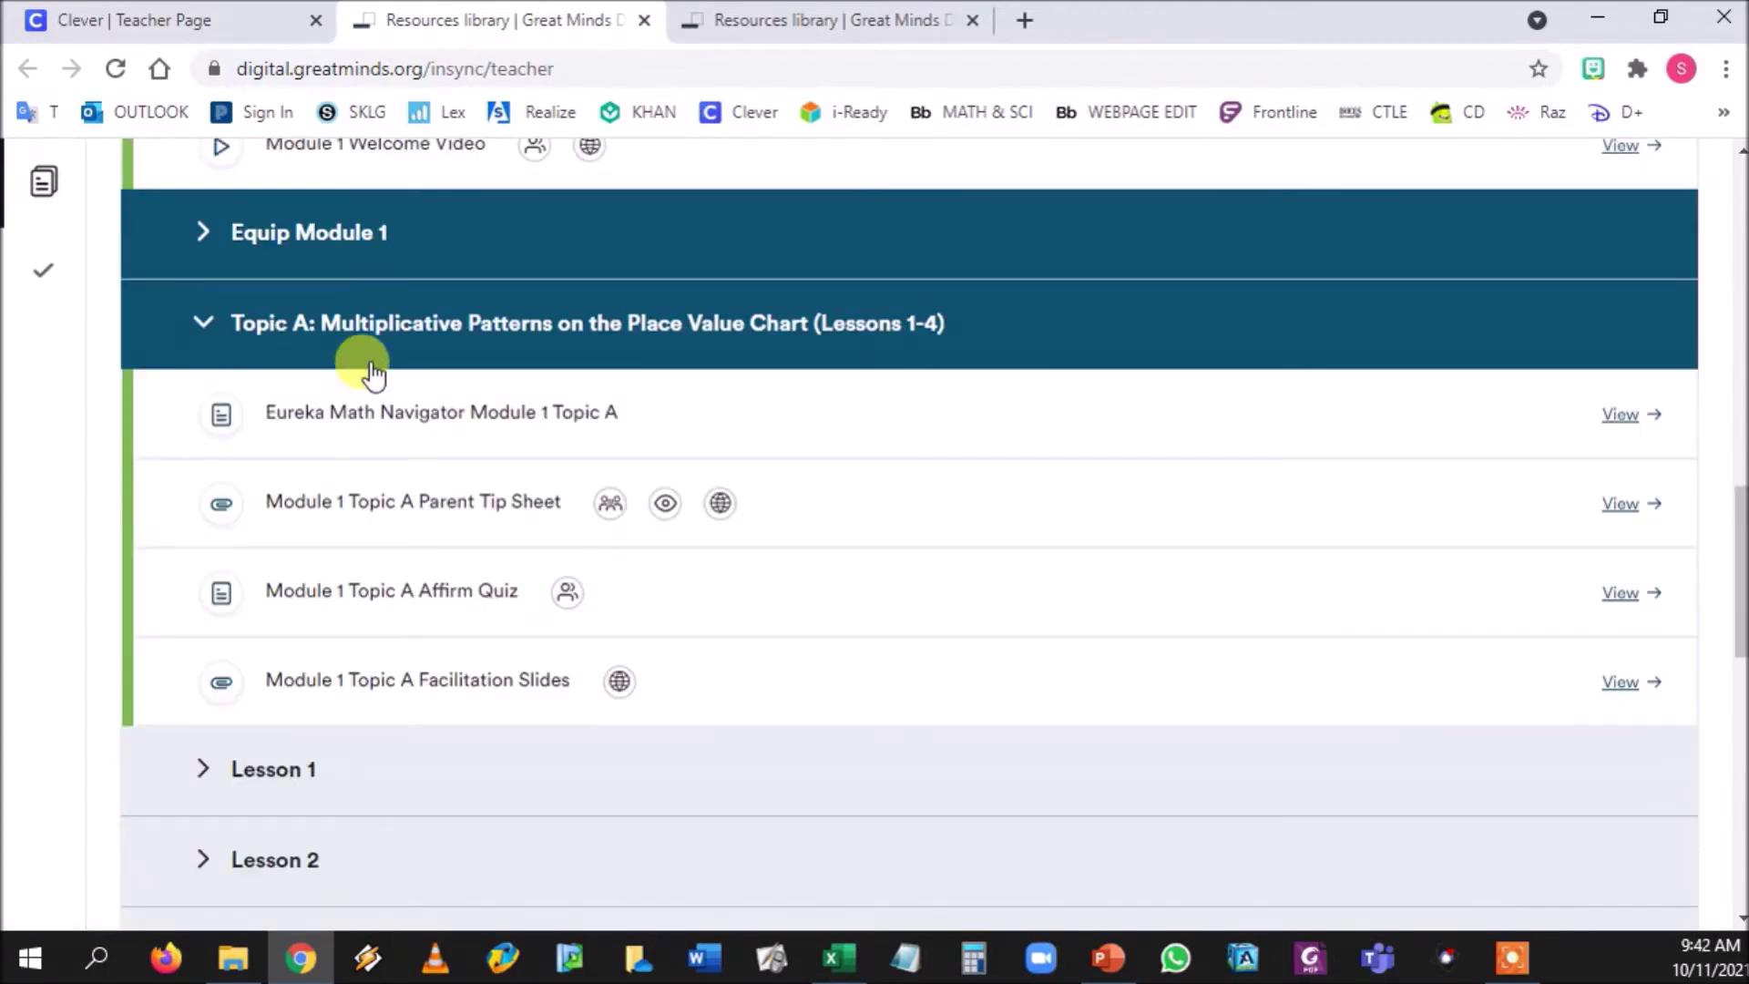
{"action": "scroll", "coordinate": [367, 371], "scroll_direction": "down", "scroll_amount": 5}
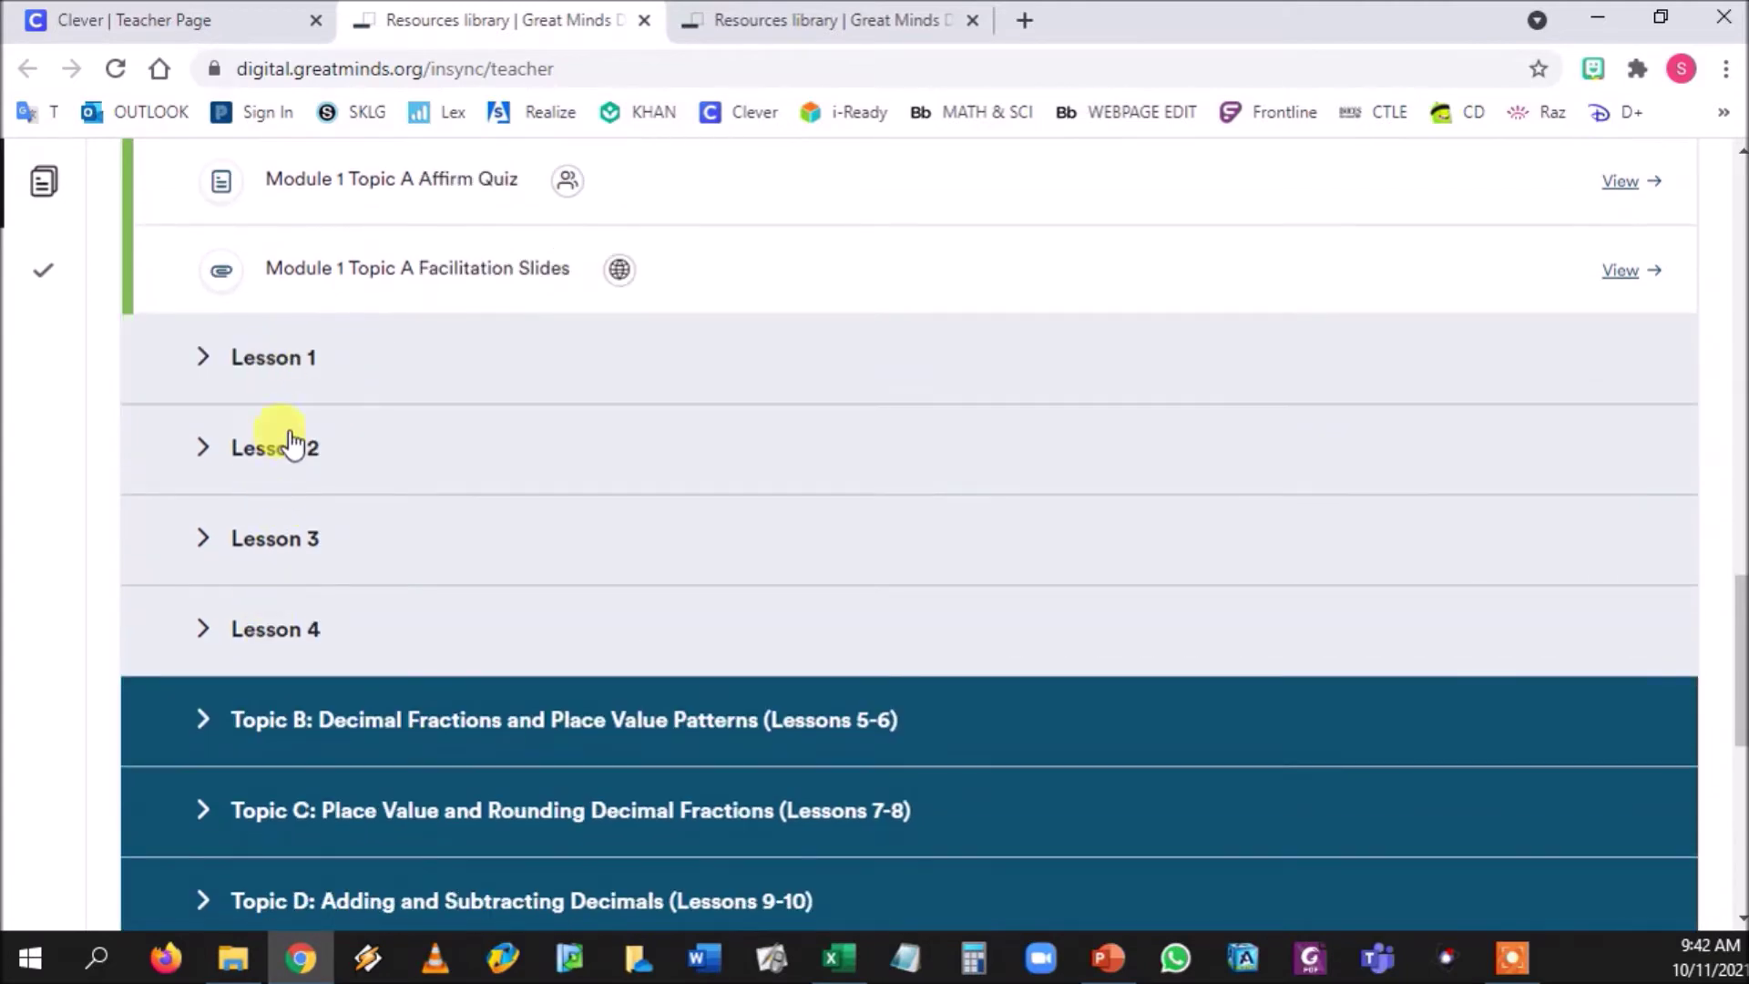
{"action": "left_click", "coordinate": [200, 356]}
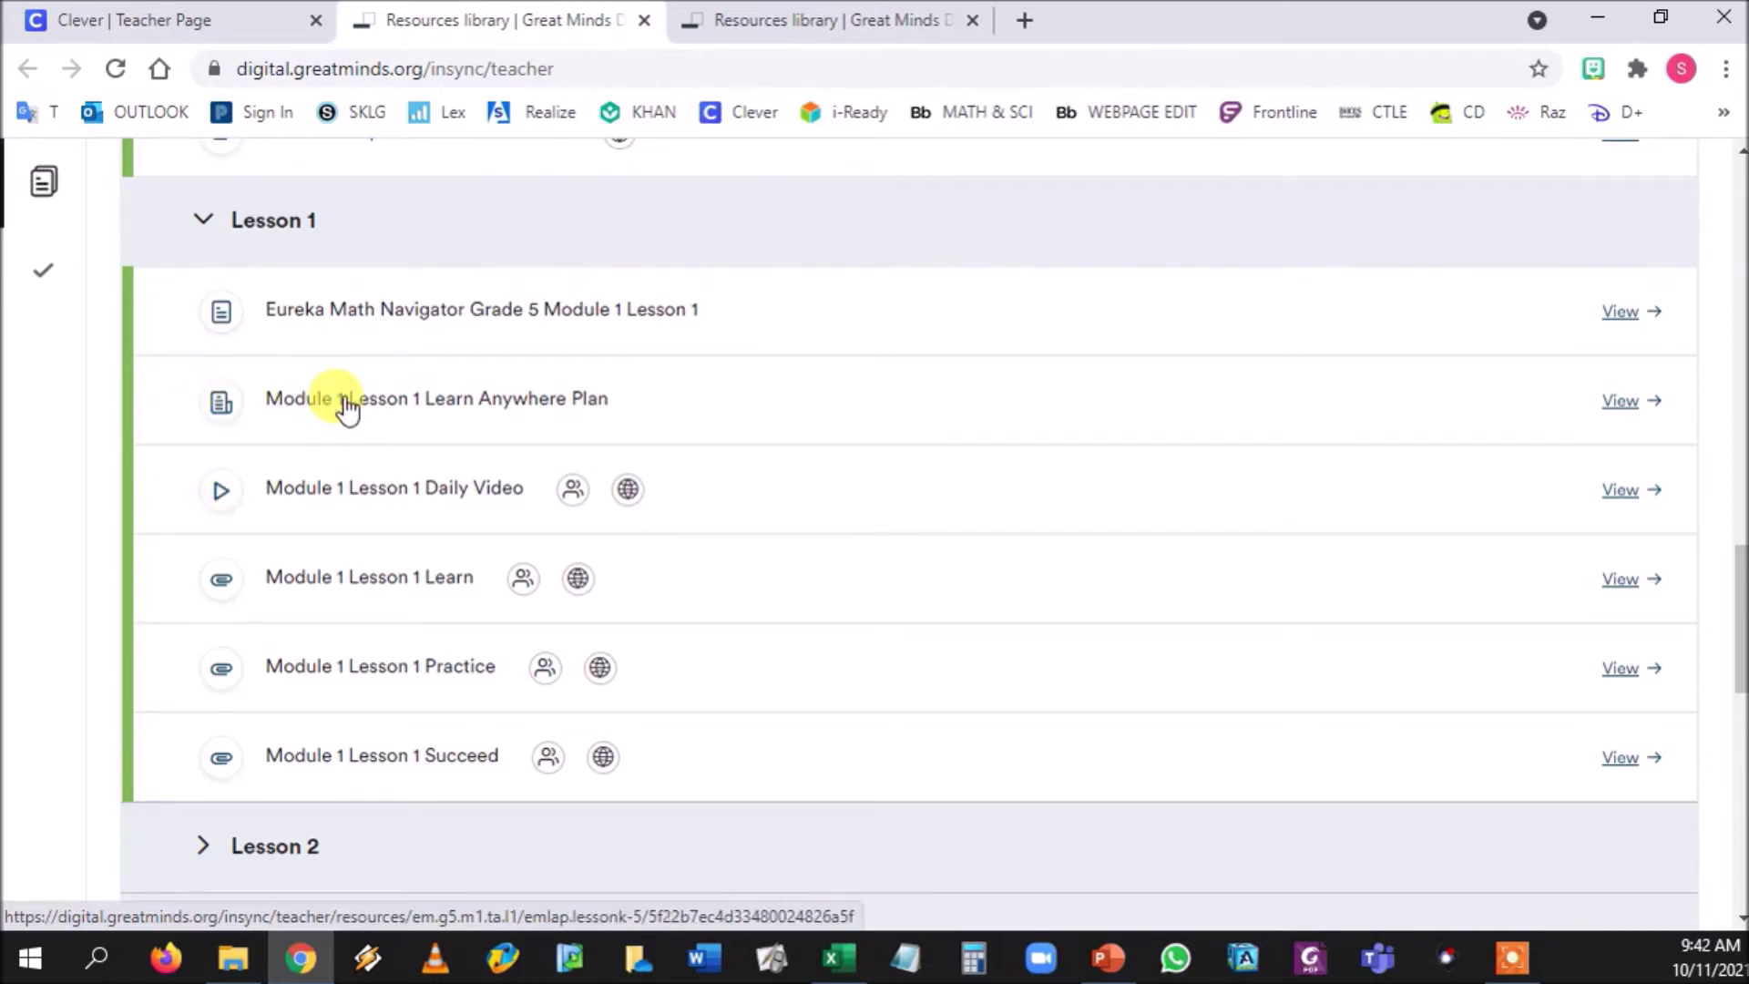
Step: Open the Module 1 Lesson 1 Learn Anywhere Plan and scroll through its lesson details table
{"action": "left_click", "coordinate": [314, 404]}
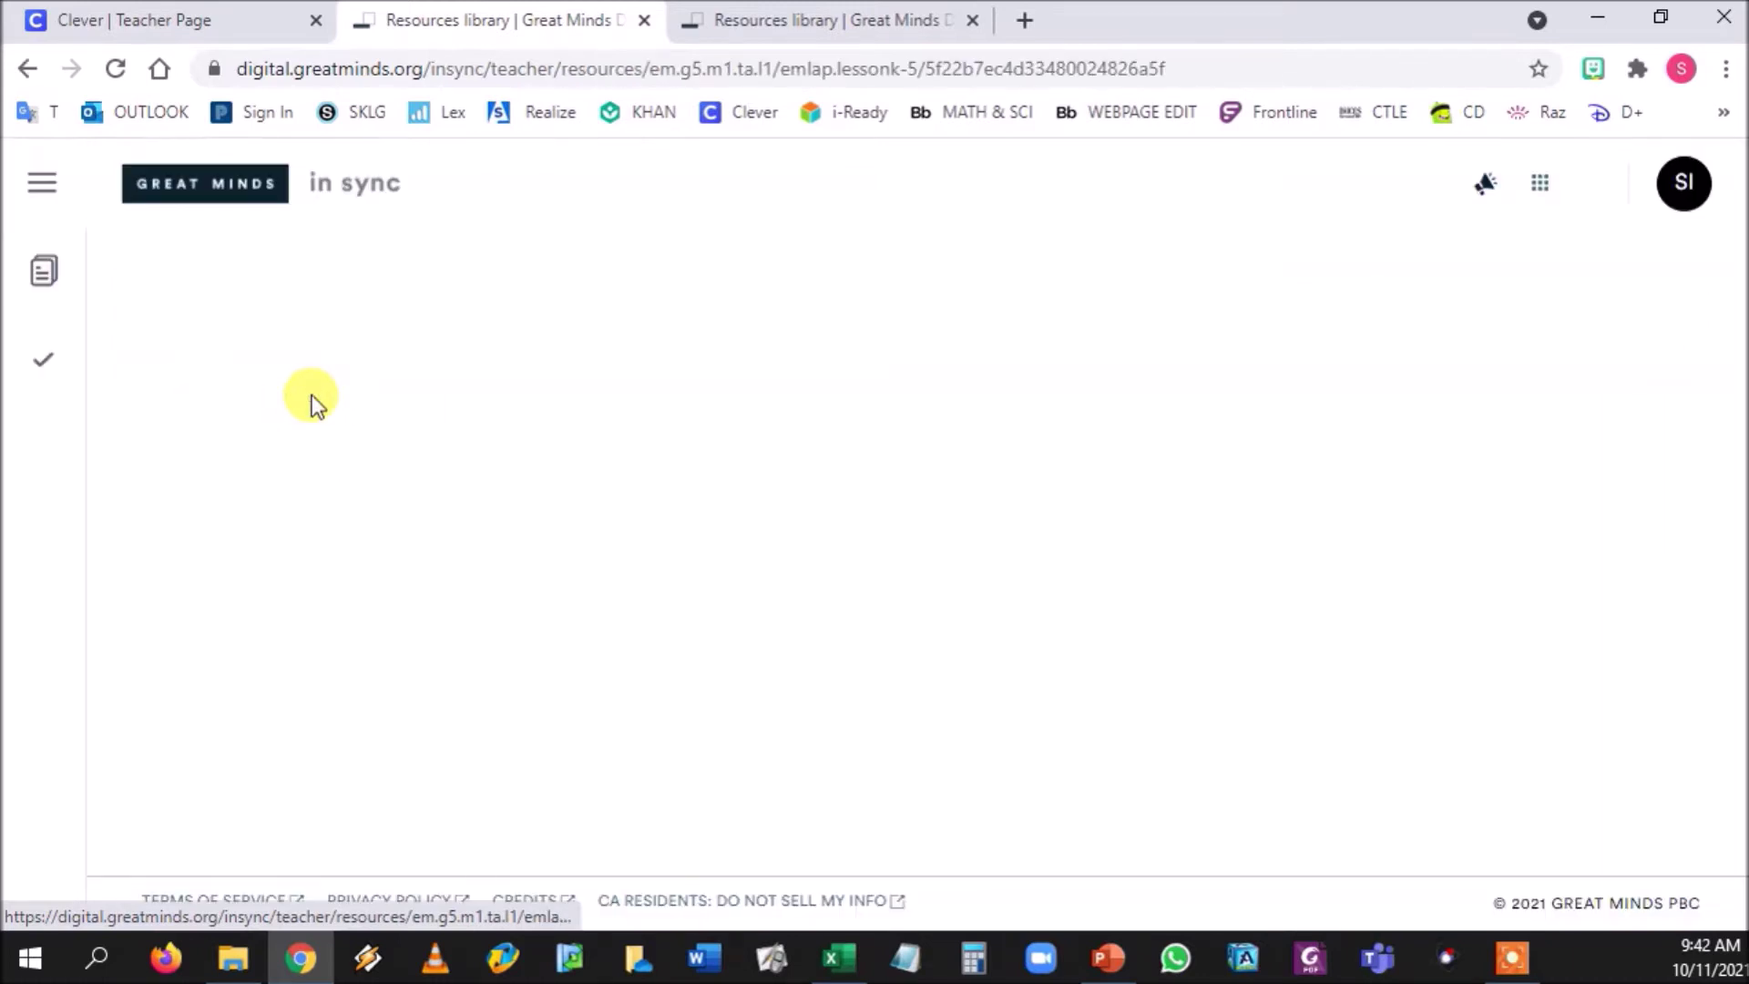
{"action": "scroll", "coordinate": [1051, 714], "scroll_direction": "down", "scroll_amount": 6}
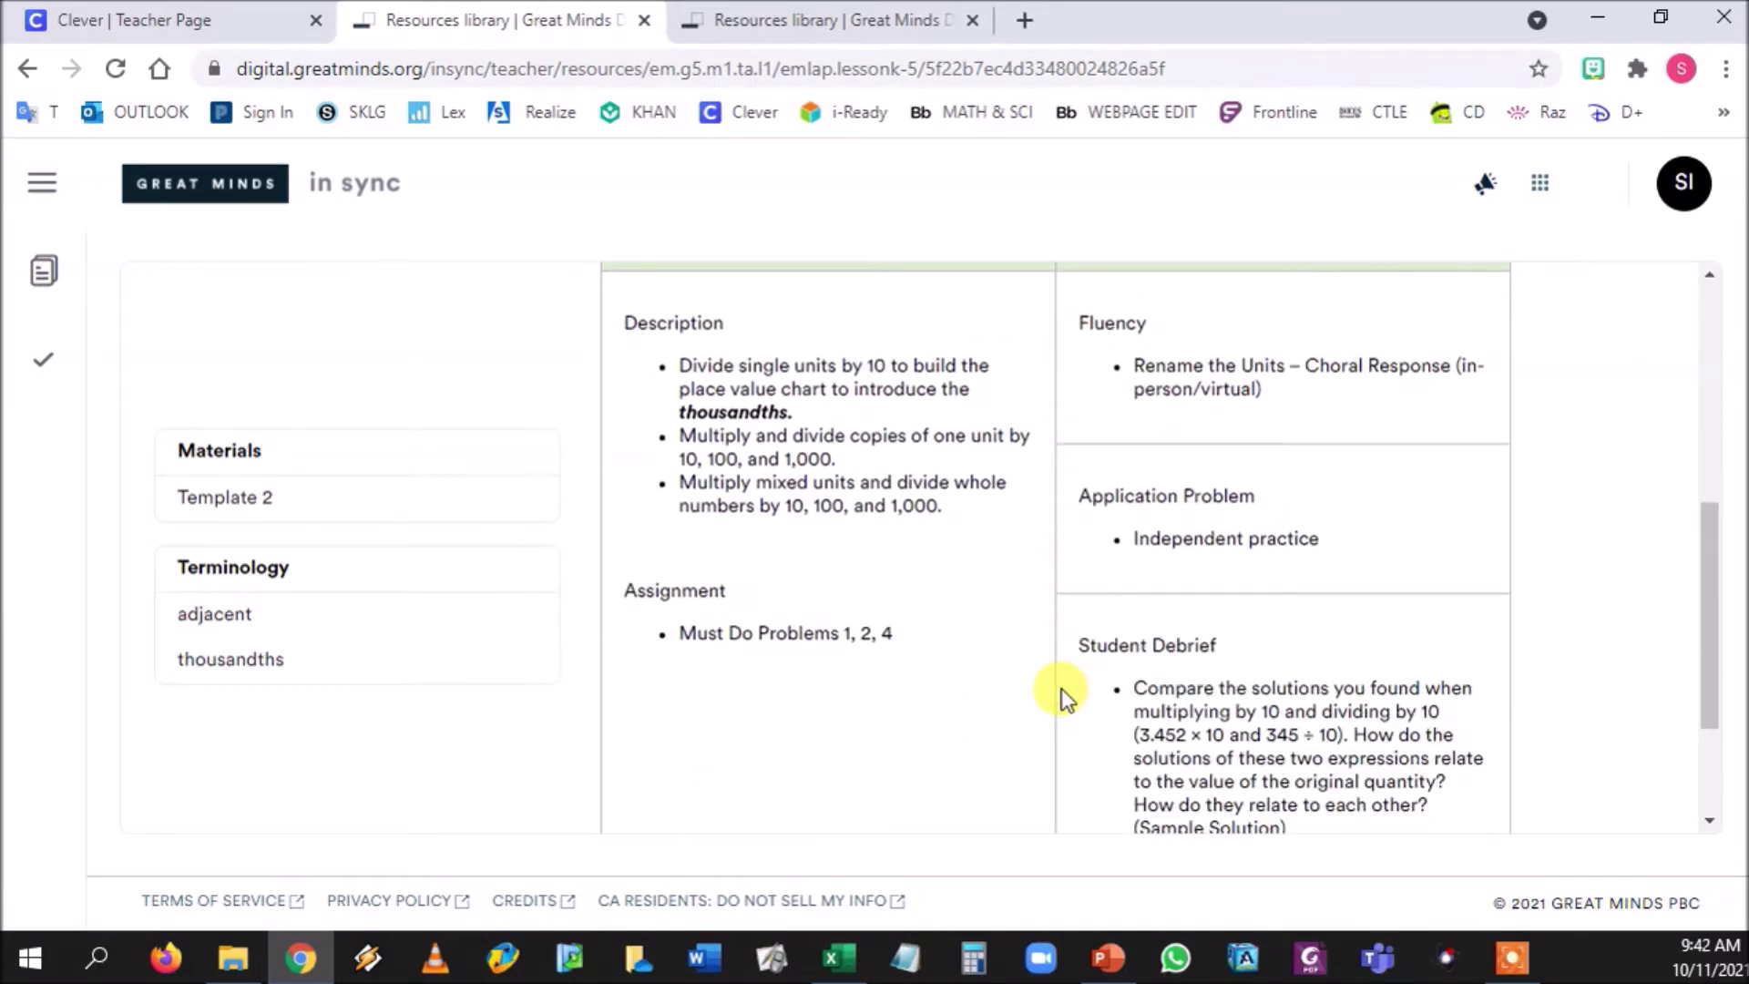
{"action": "scroll", "coordinate": [1064, 697], "scroll_direction": "down", "scroll_amount": 2}
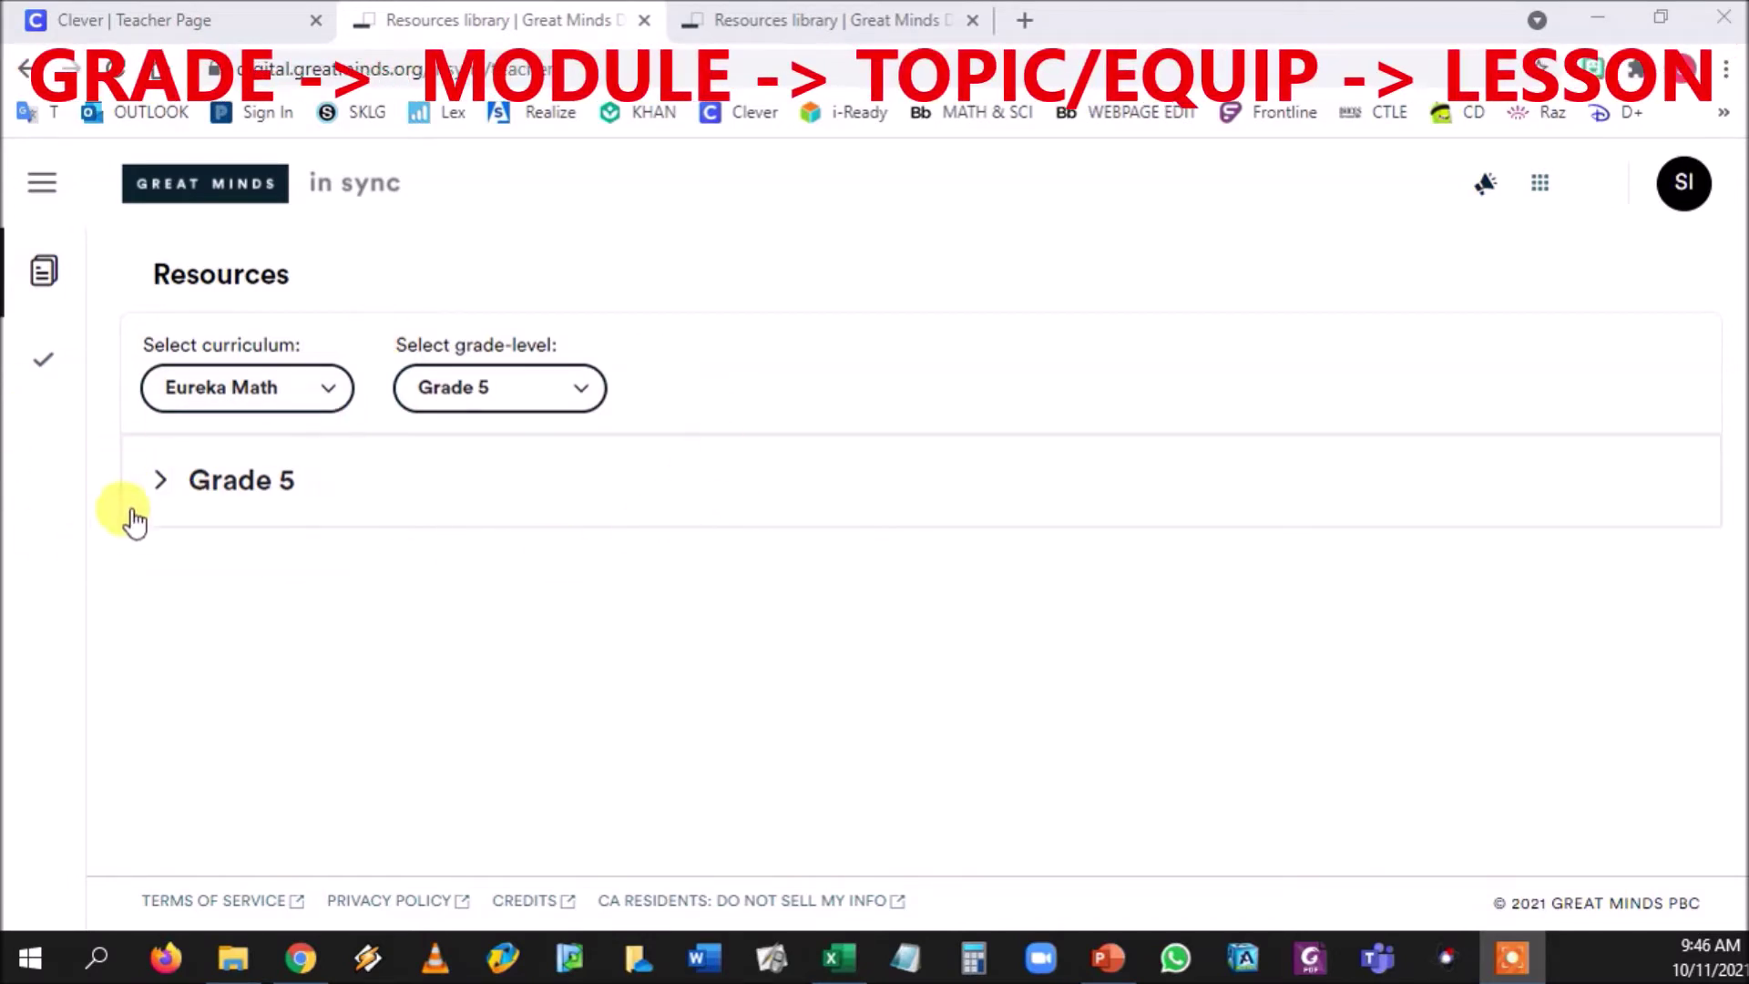
Step: Expand Grade 5, Module 1 and Equip Module 1 in the resources library
{"action": "left_click", "coordinate": [159, 487]}
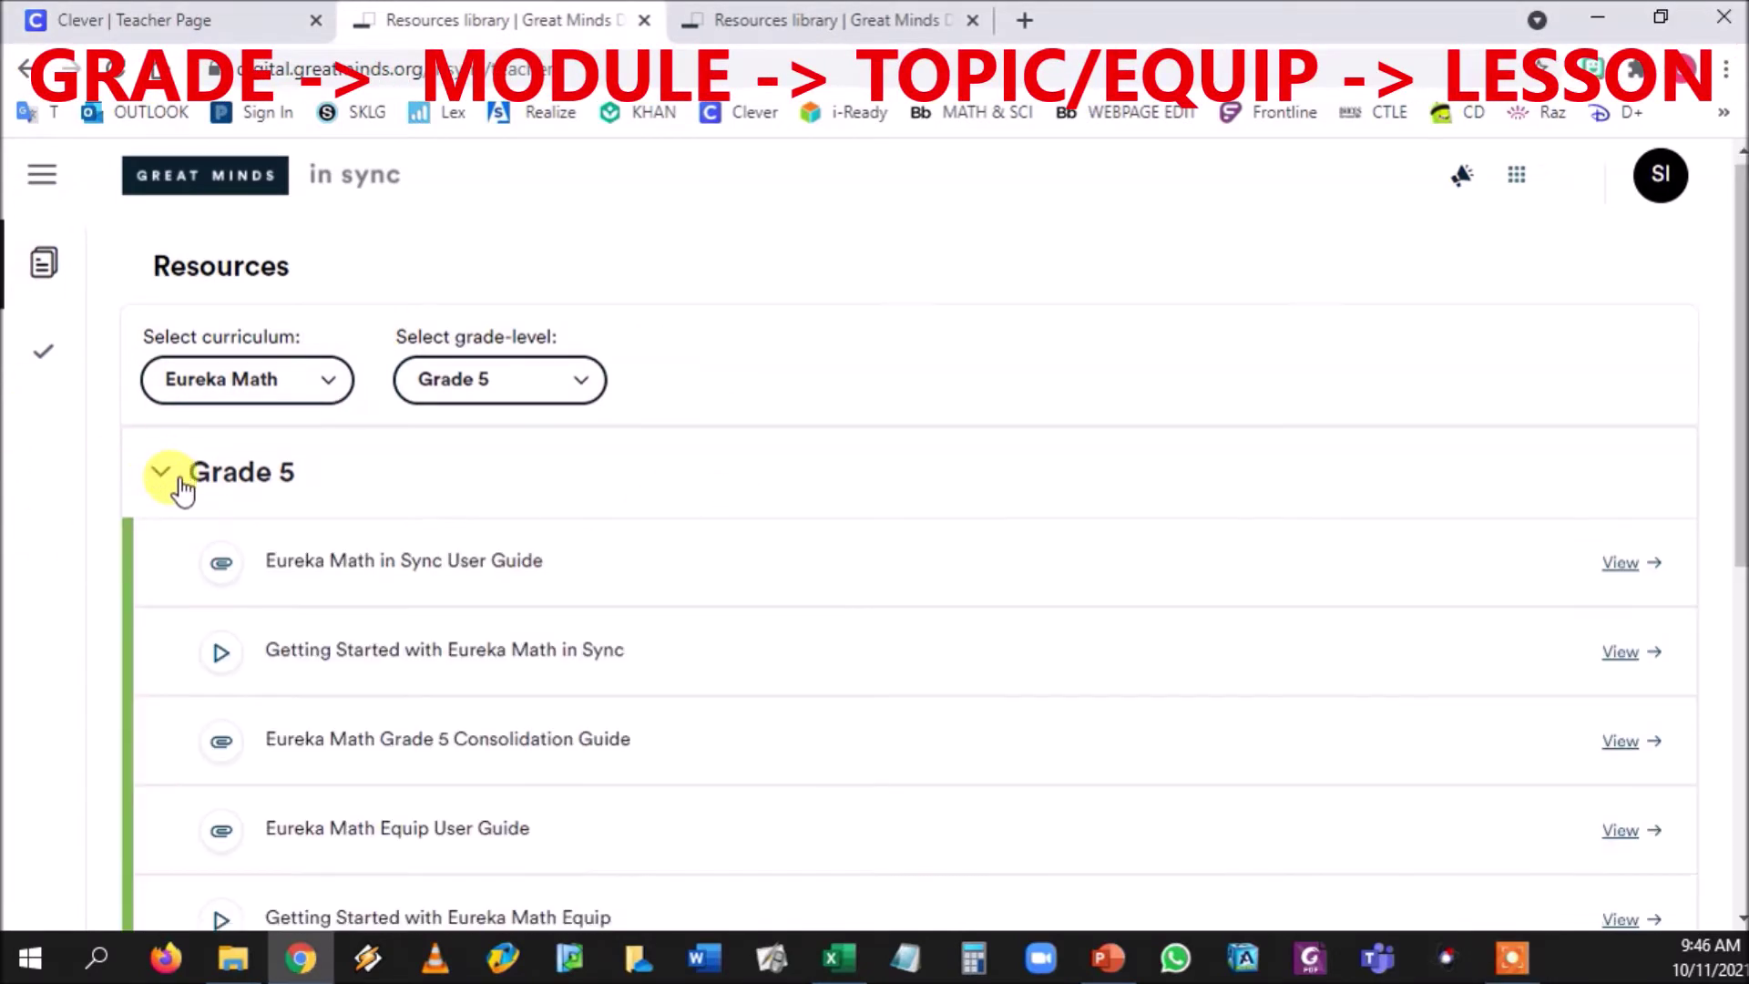
{"action": "scroll", "coordinate": [169, 488], "scroll_direction": "down", "scroll_amount": 4}
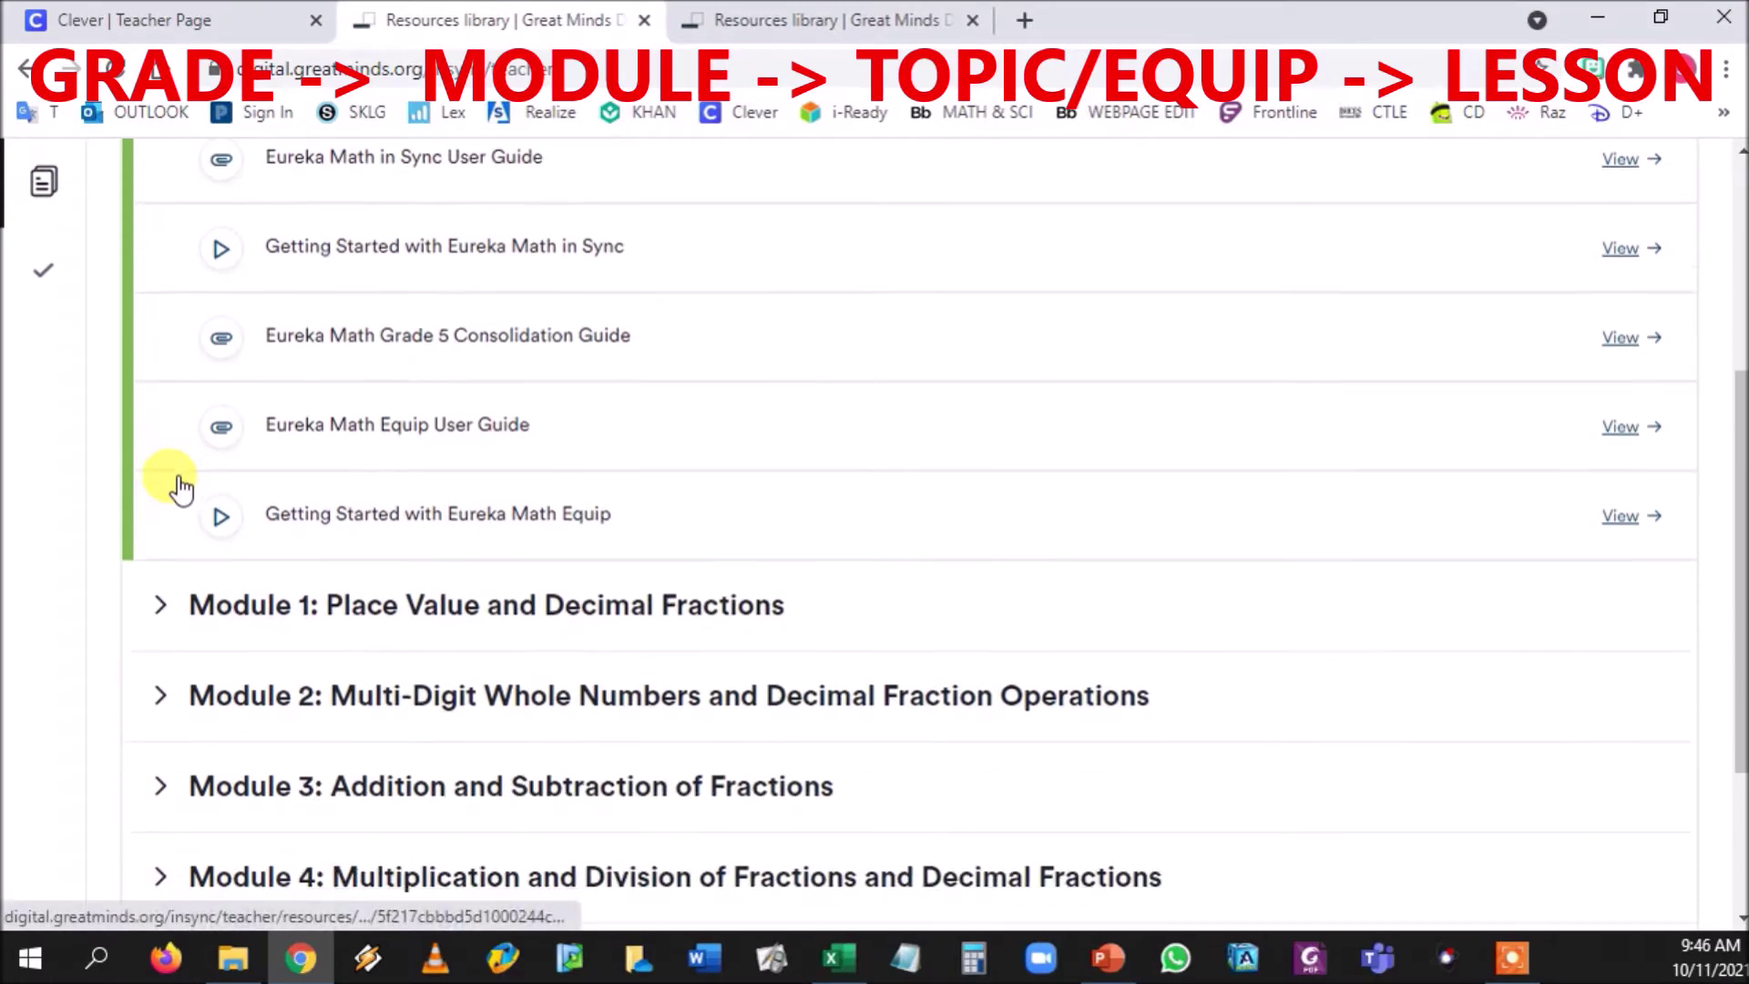
{"action": "left_click", "coordinate": [158, 615]}
{"action": "scroll", "coordinate": [156, 593], "scroll_direction": "down", "scroll_amount": 6}
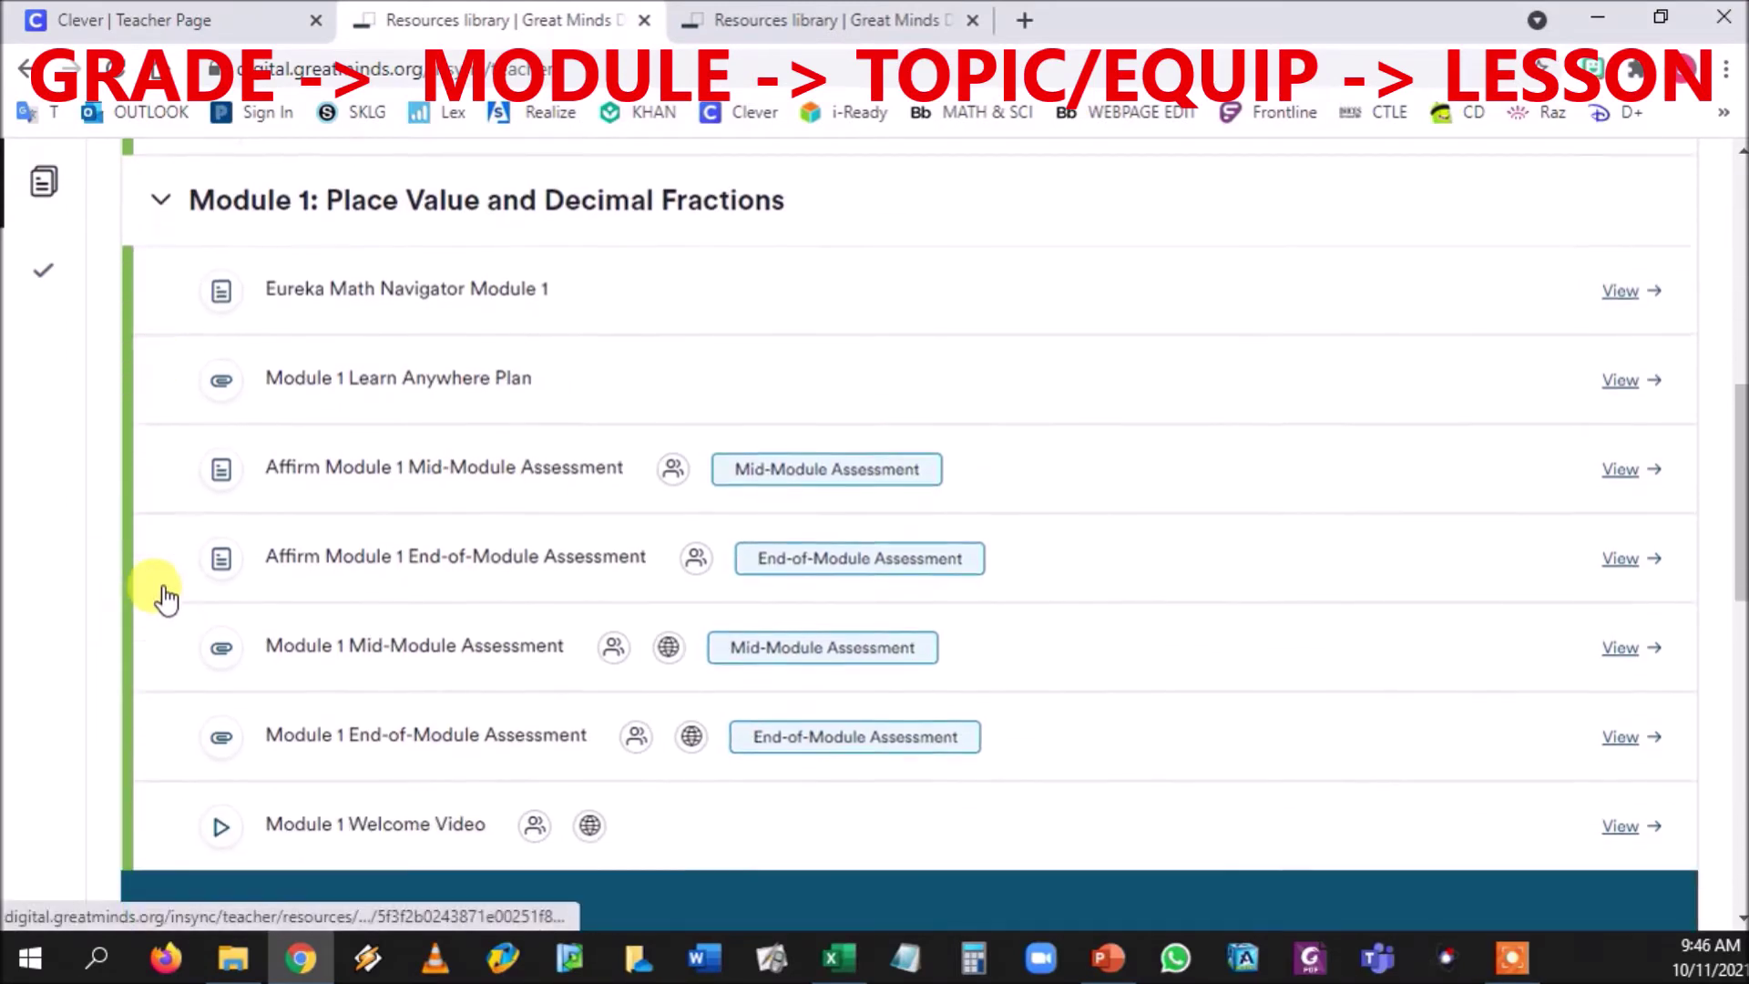
{"action": "scroll", "coordinate": [155, 592], "scroll_direction": "down", "scroll_amount": 2}
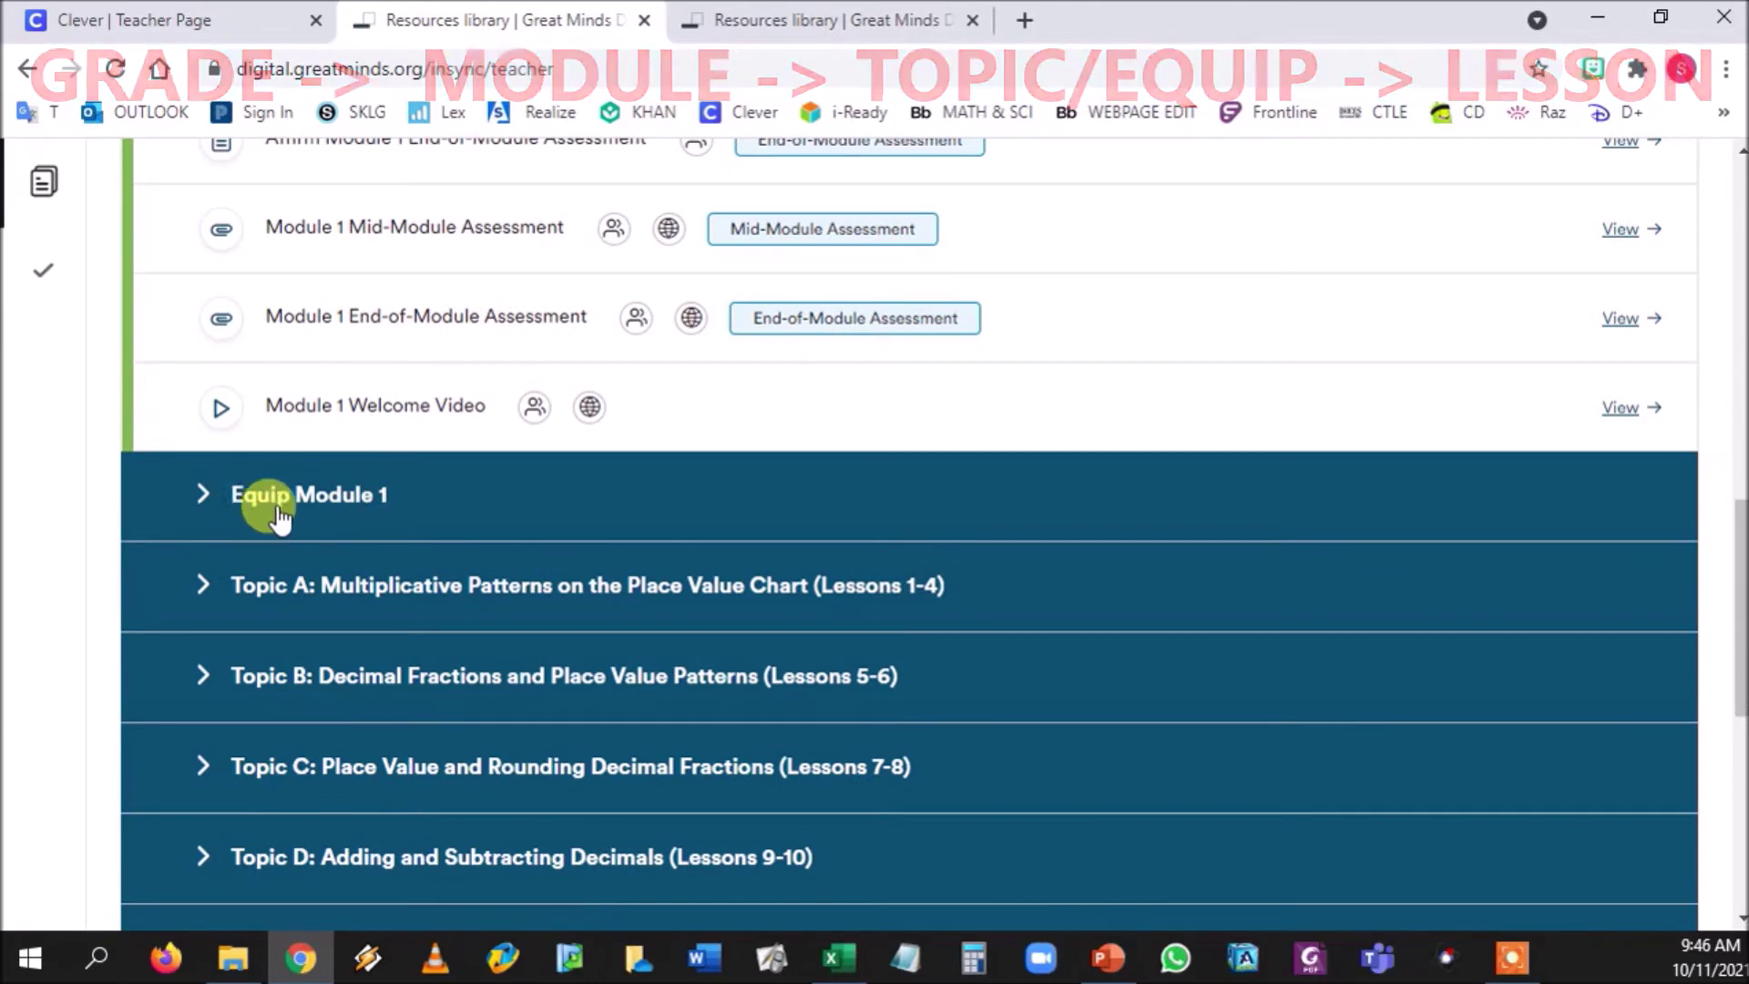
{"action": "left_click", "coordinate": [195, 504]}
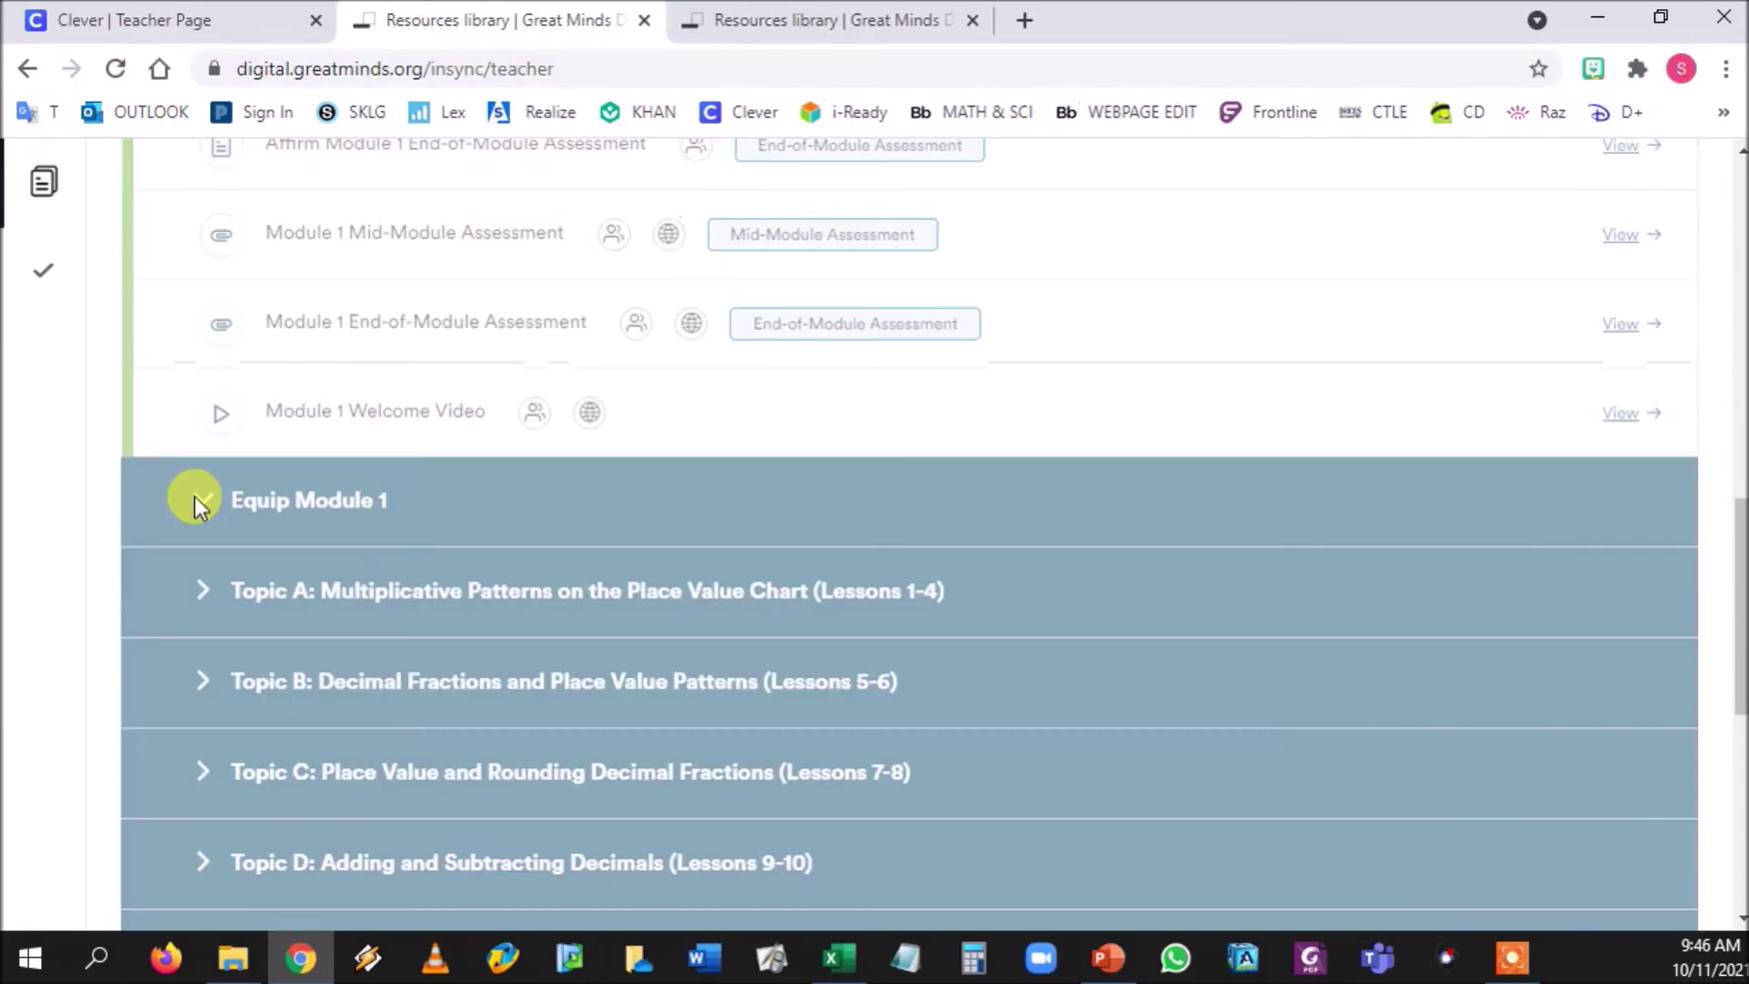
Step: Look over the Equip Module 1 guide and assessments, then expand Supporting Content A
{"action": "scroll", "coordinate": [574, 515], "scroll_direction": "down", "scroll_amount": 3}
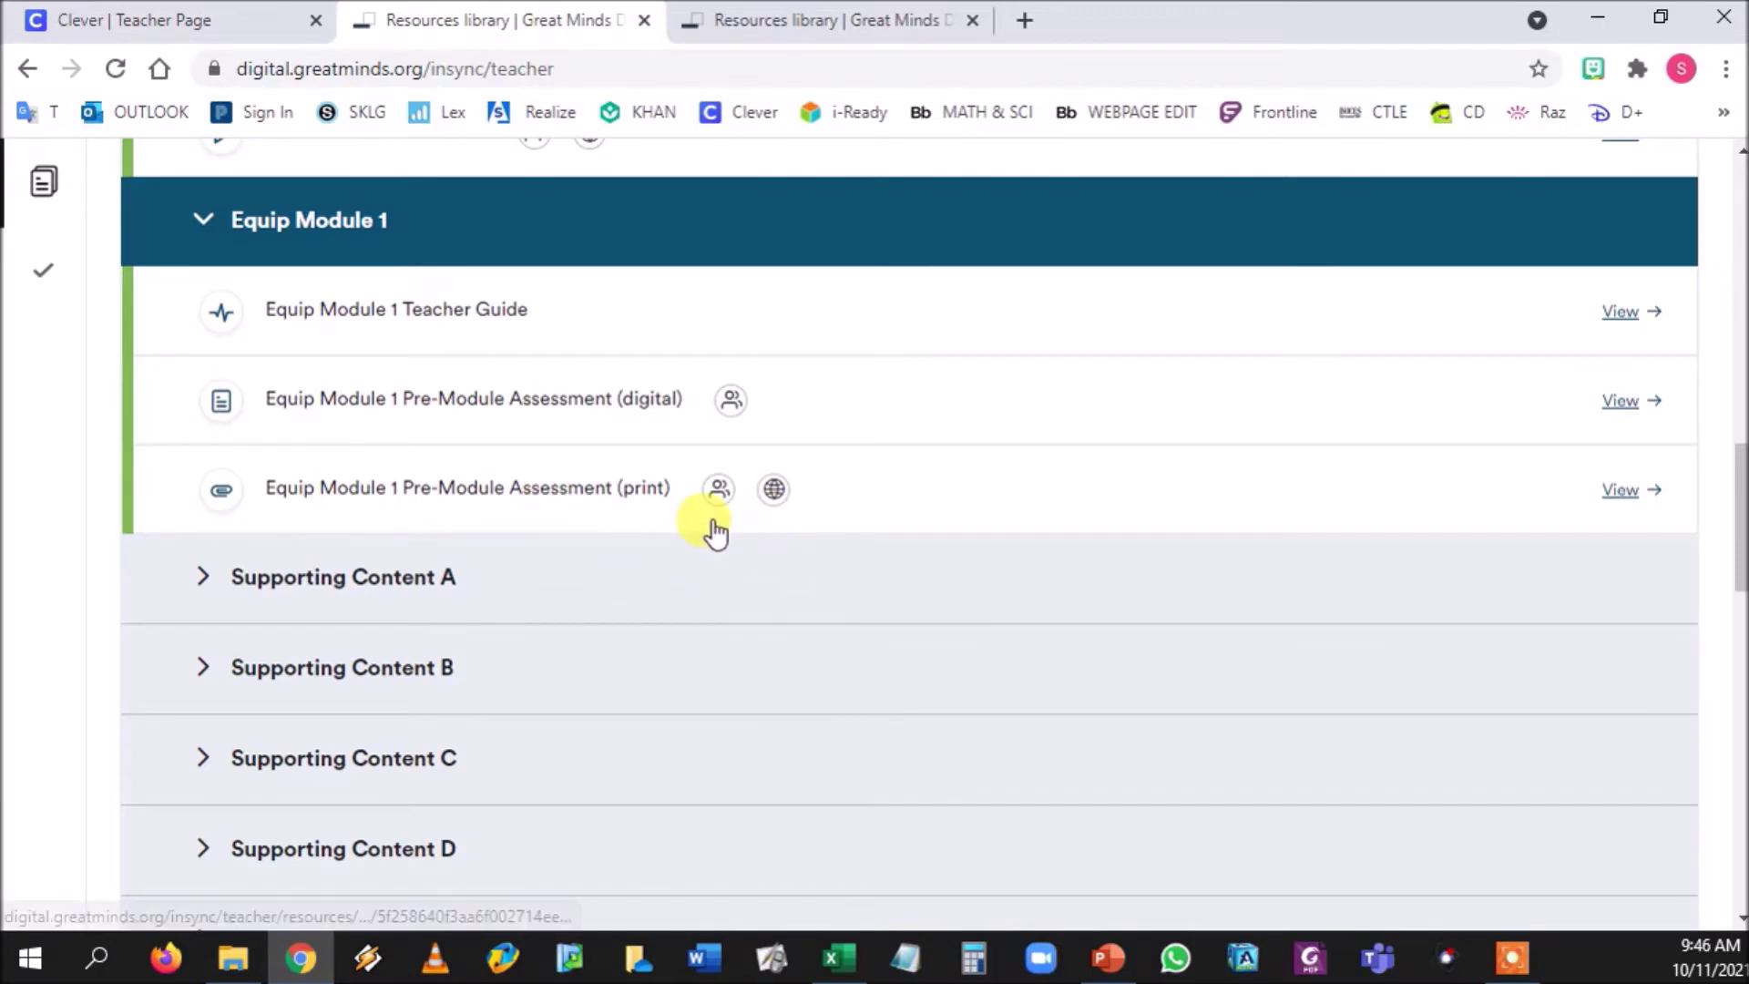
{"action": "mouse_move", "coordinate": [719, 499]}
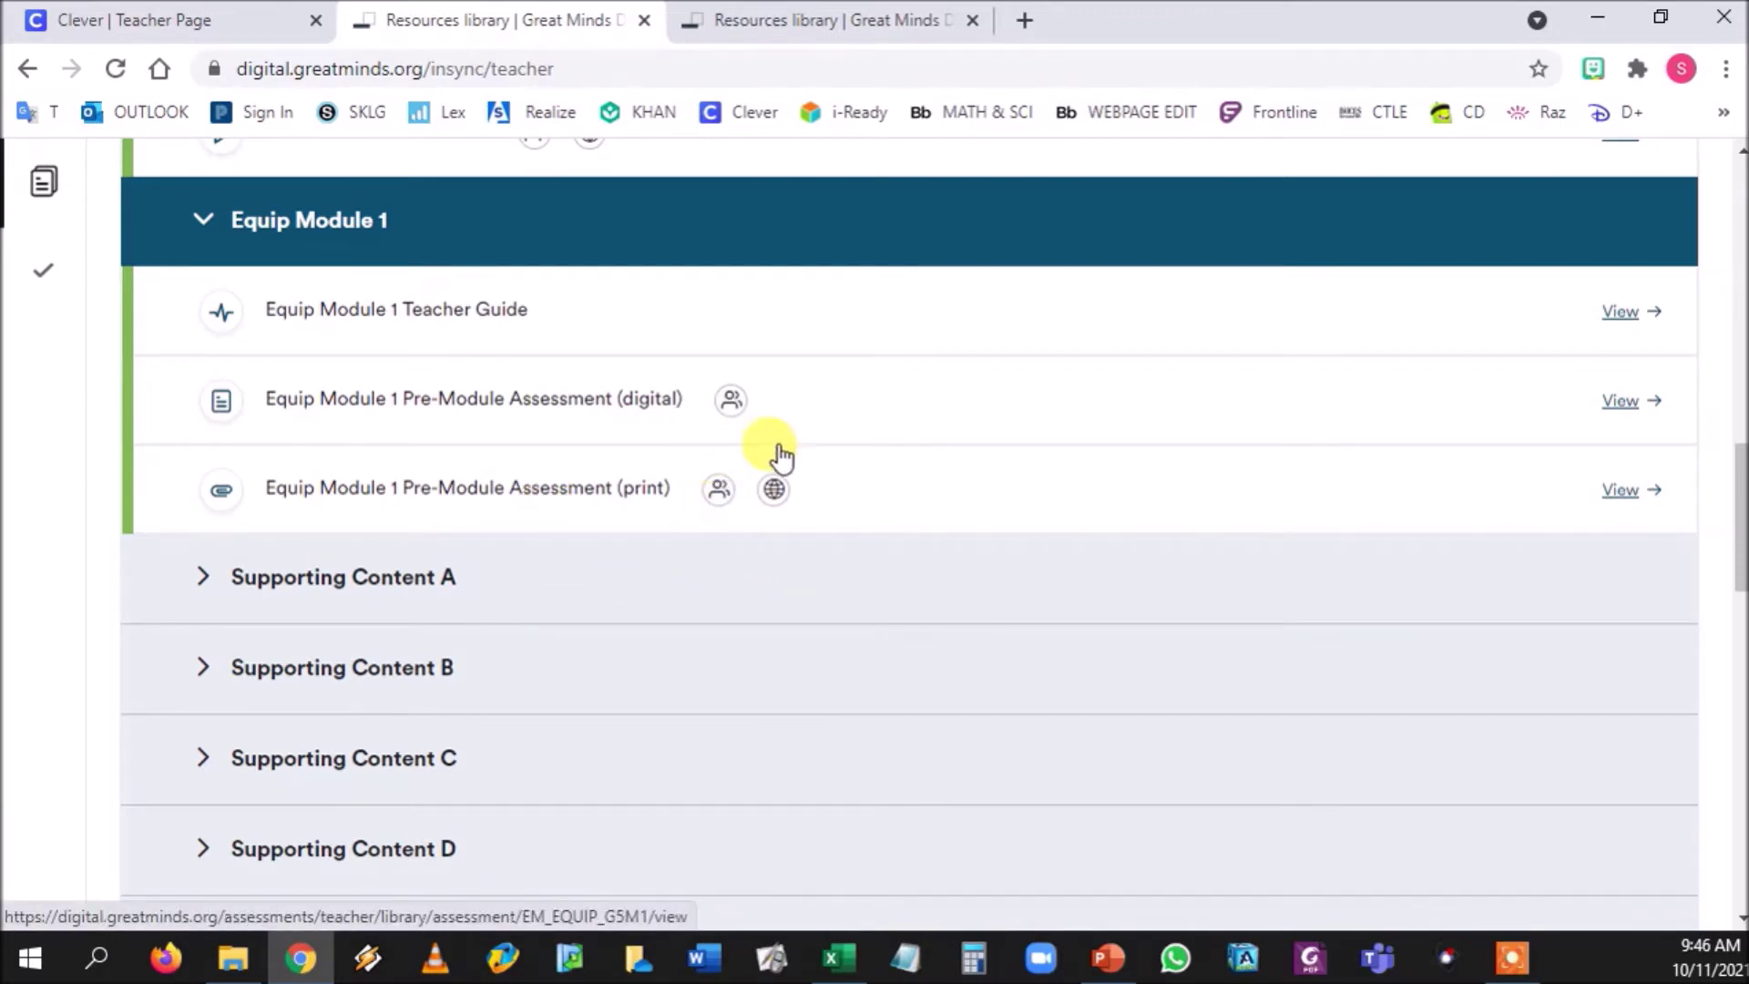
{"action": "mouse_move", "coordinate": [782, 507]}
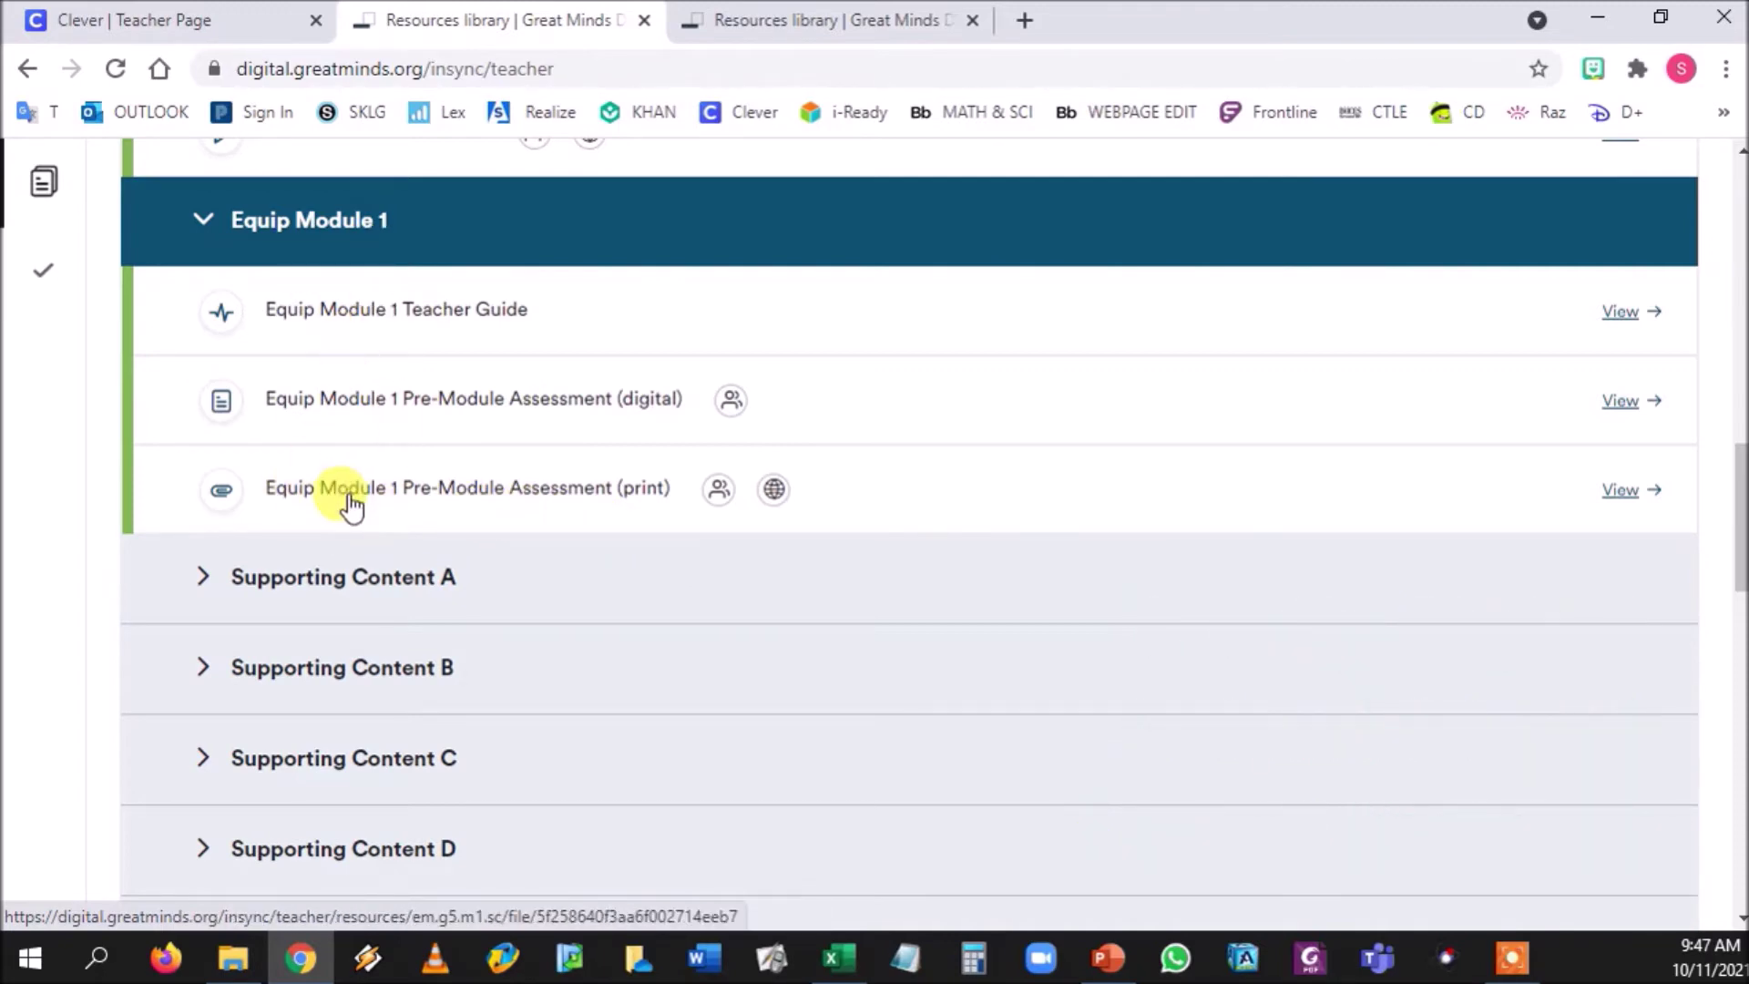
{"action": "scroll", "coordinate": [351, 505], "scroll_direction": "down", "scroll_amount": 3}
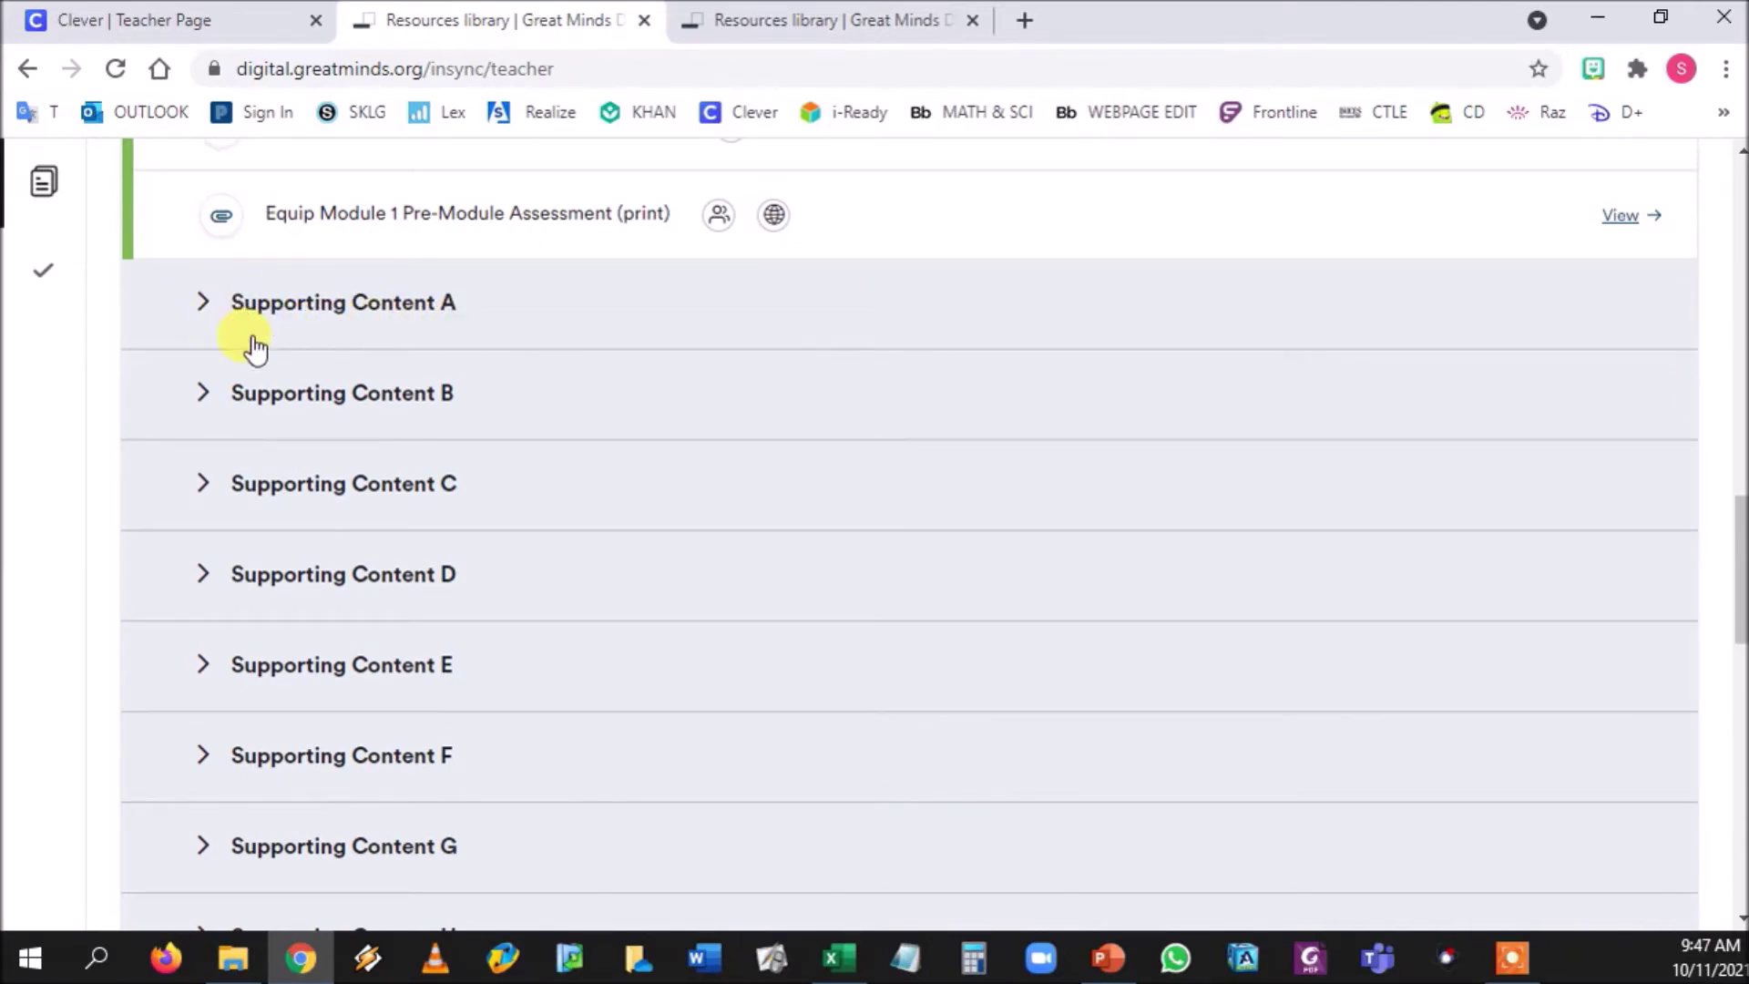
{"action": "scroll", "coordinate": [255, 349], "scroll_direction": "down", "scroll_amount": 9}
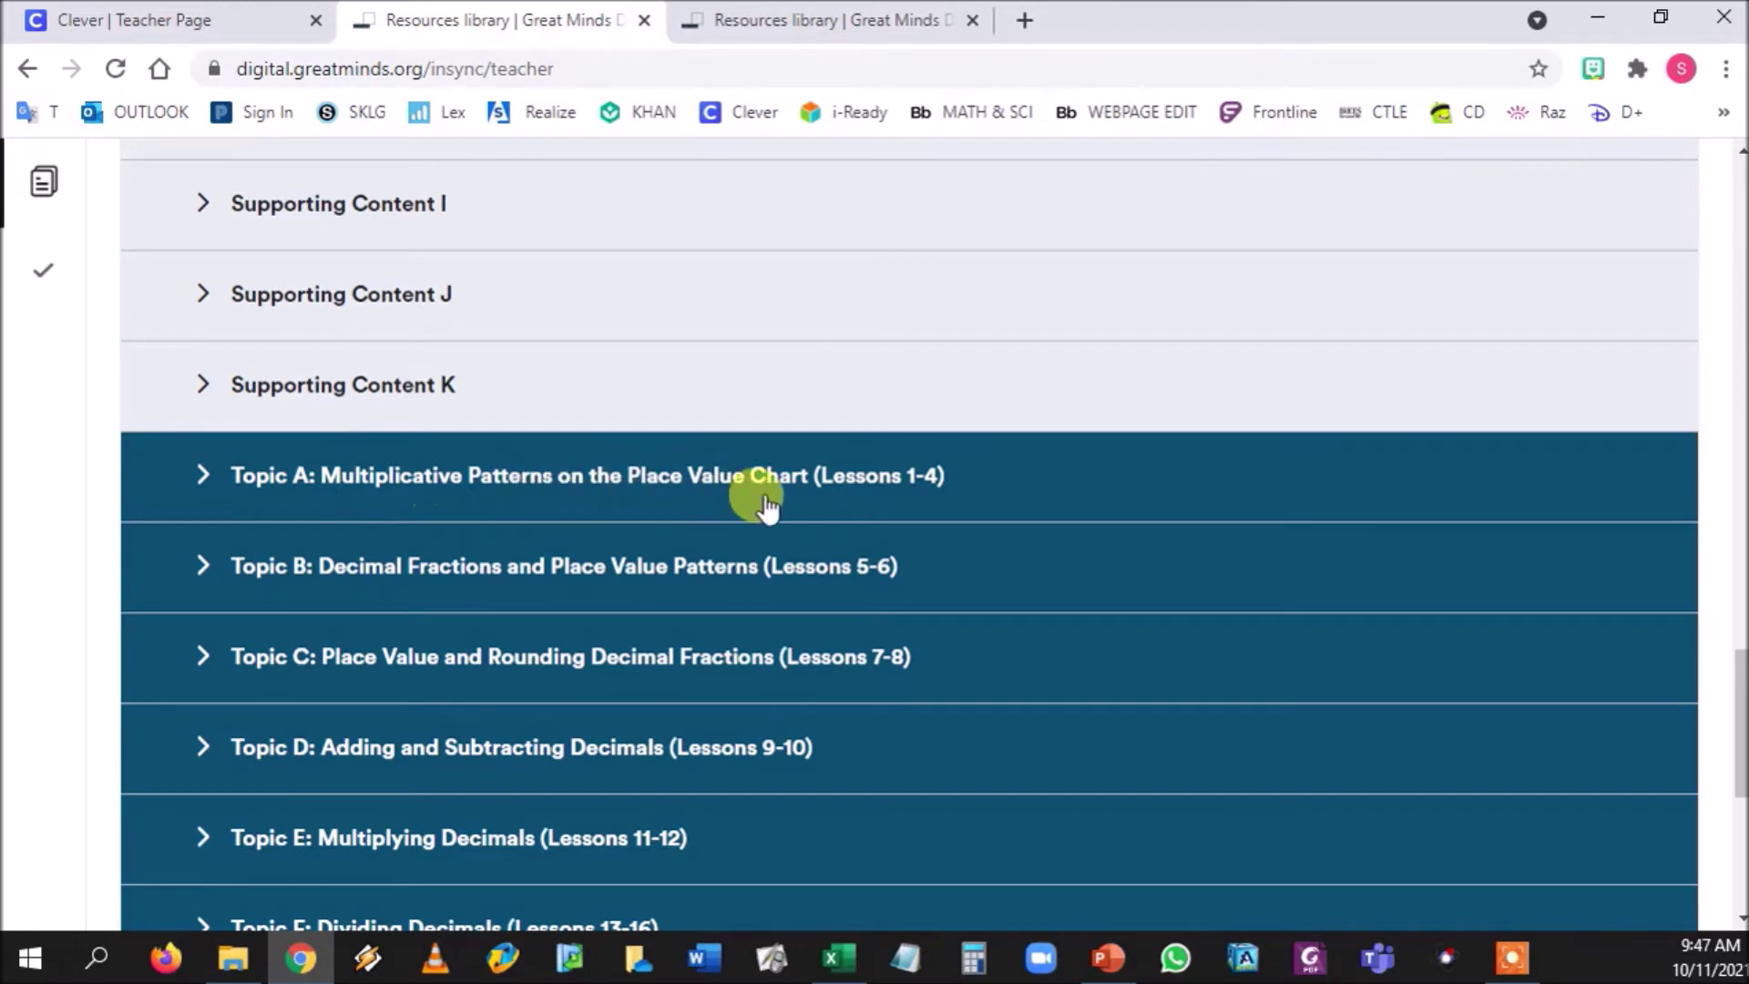
{"action": "scroll", "coordinate": [683, 499], "scroll_direction": "up", "scroll_amount": 5}
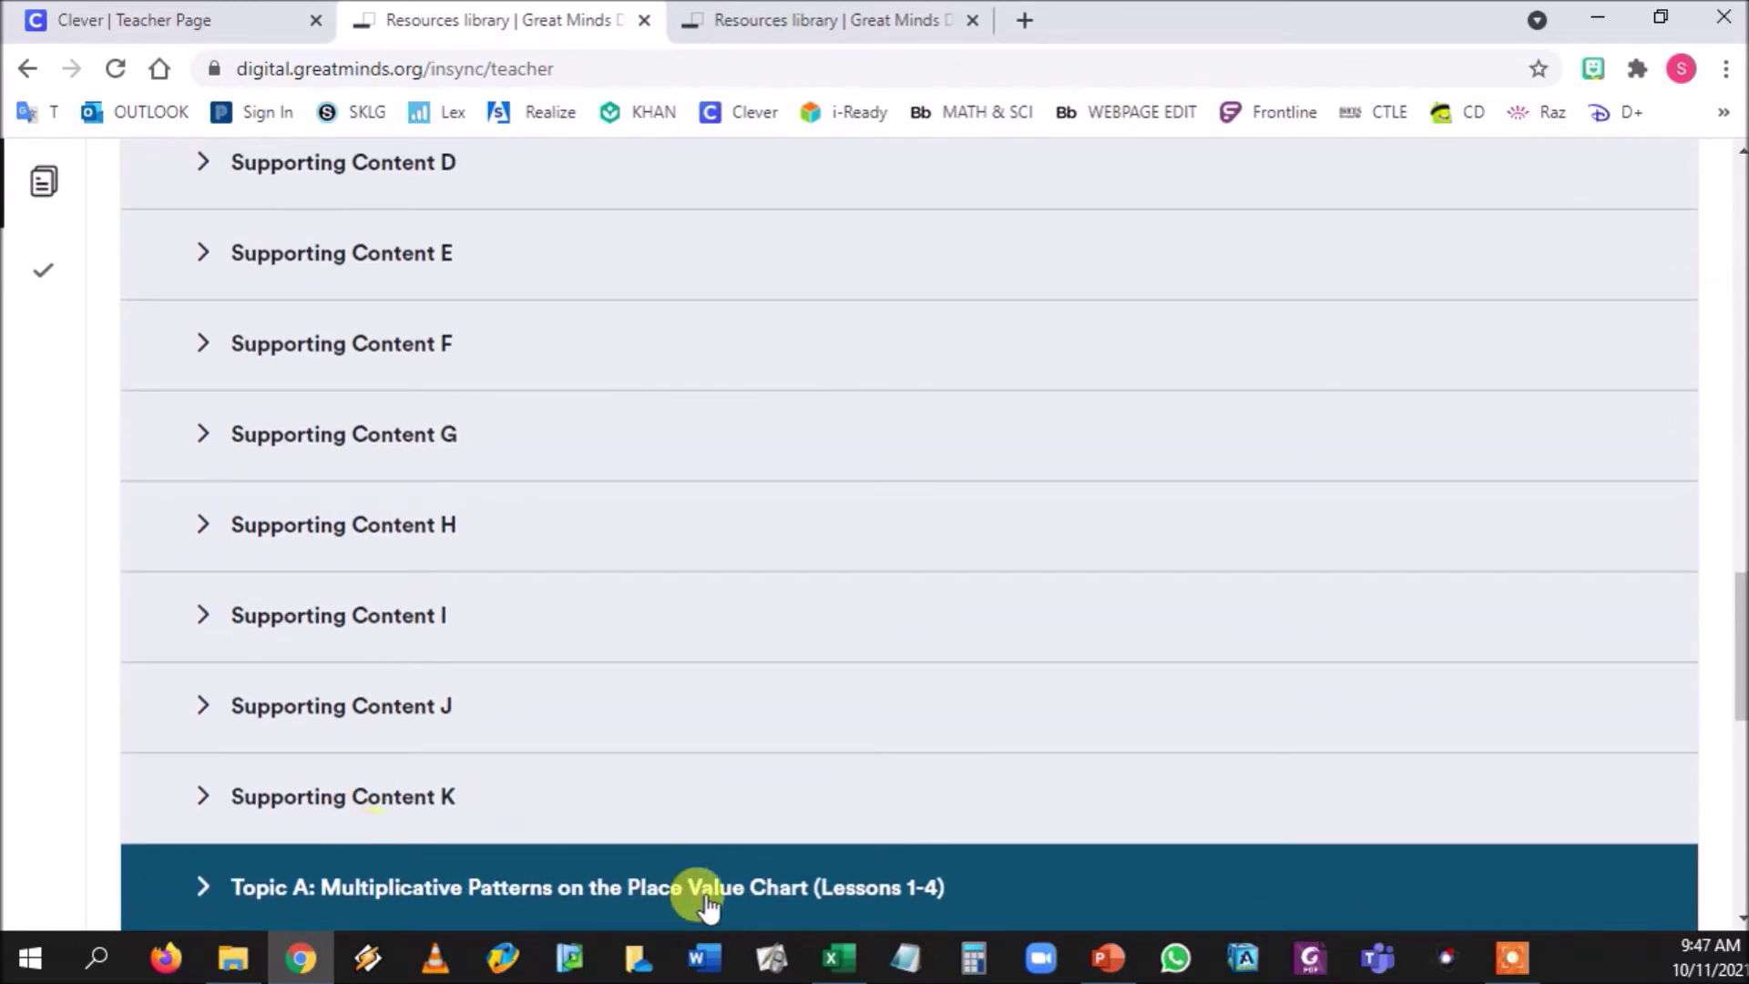
{"action": "scroll", "coordinate": [456, 838], "scroll_direction": "up", "scroll_amount": 6}
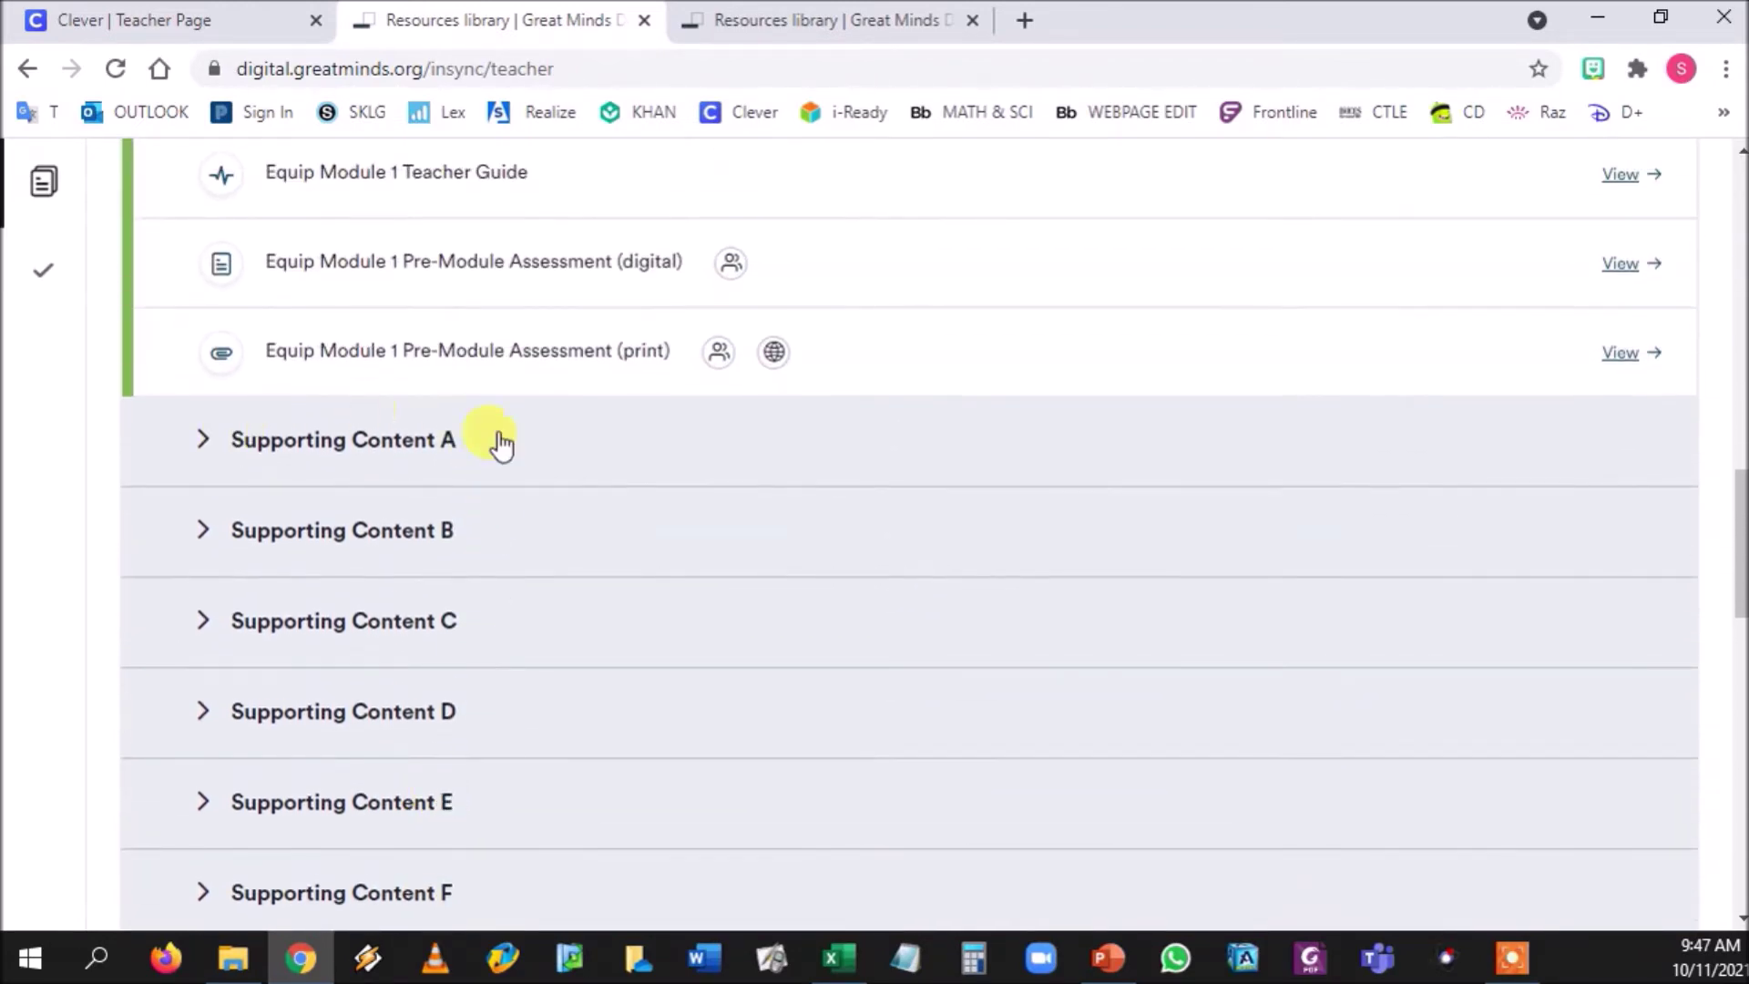
{"action": "left_click", "coordinate": [201, 452]}
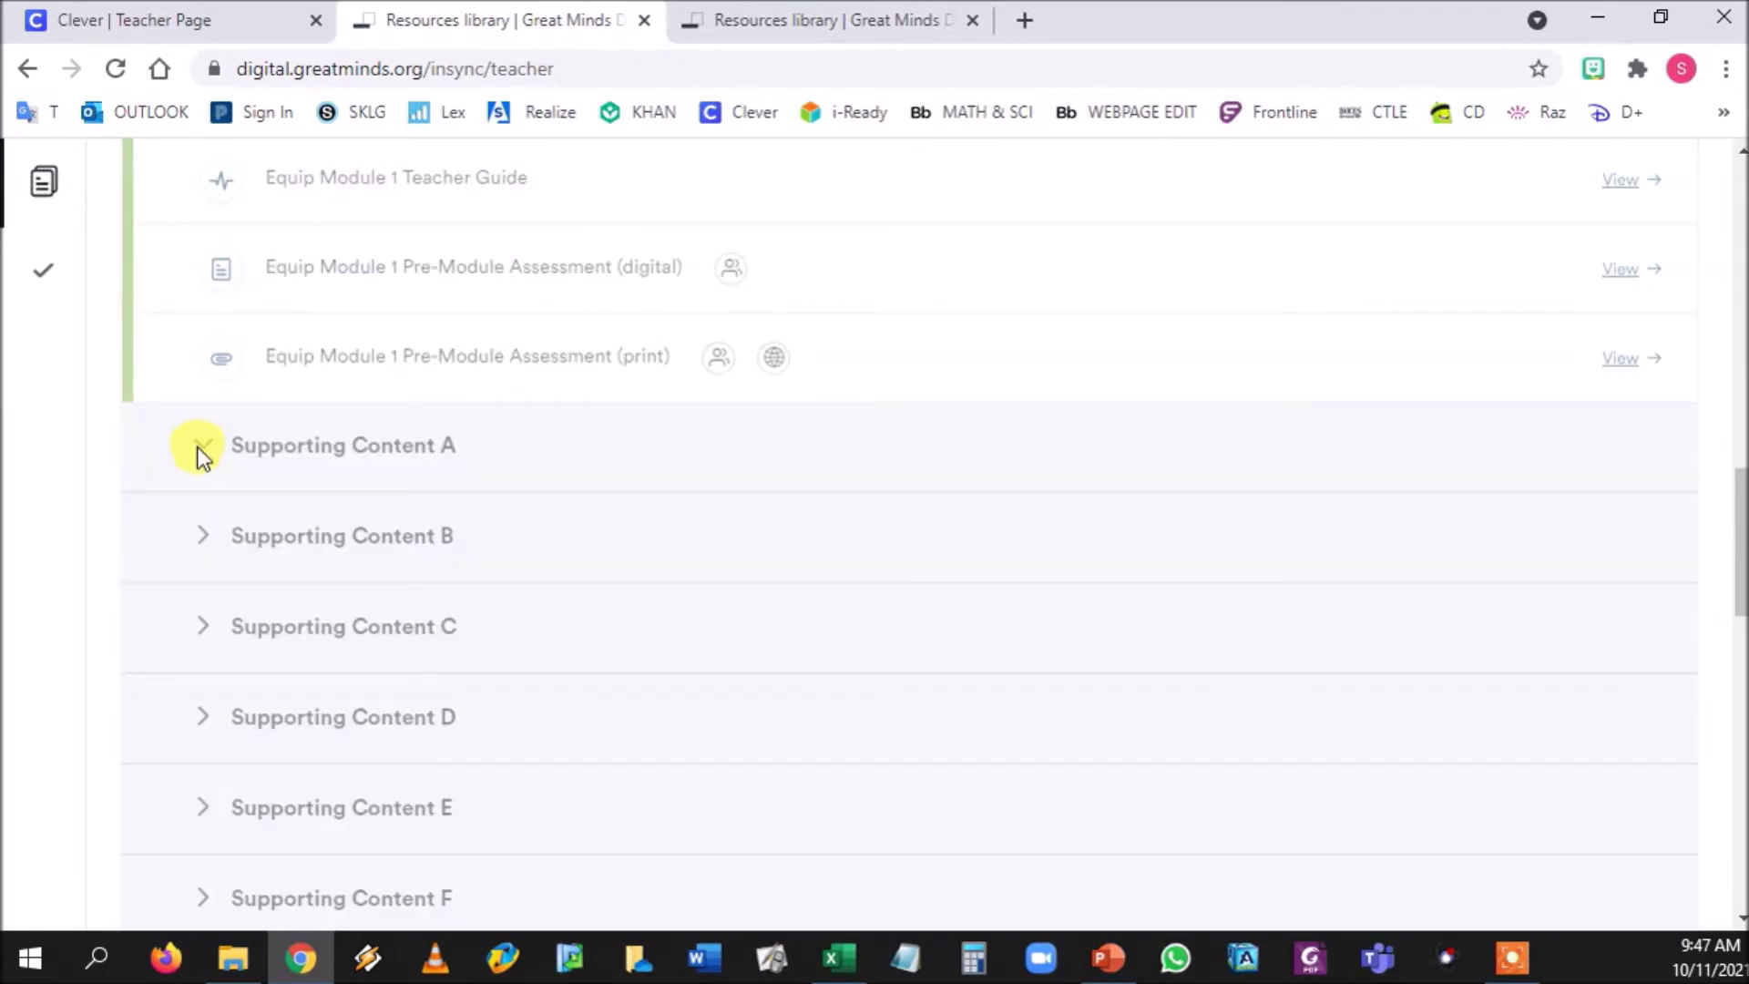
Step: Scroll through Module 1's Supporting Content B–K and Topics A–F, returning to Supporting Content A
{"action": "scroll", "coordinate": [285, 460], "scroll_direction": "down", "scroll_amount": 2}
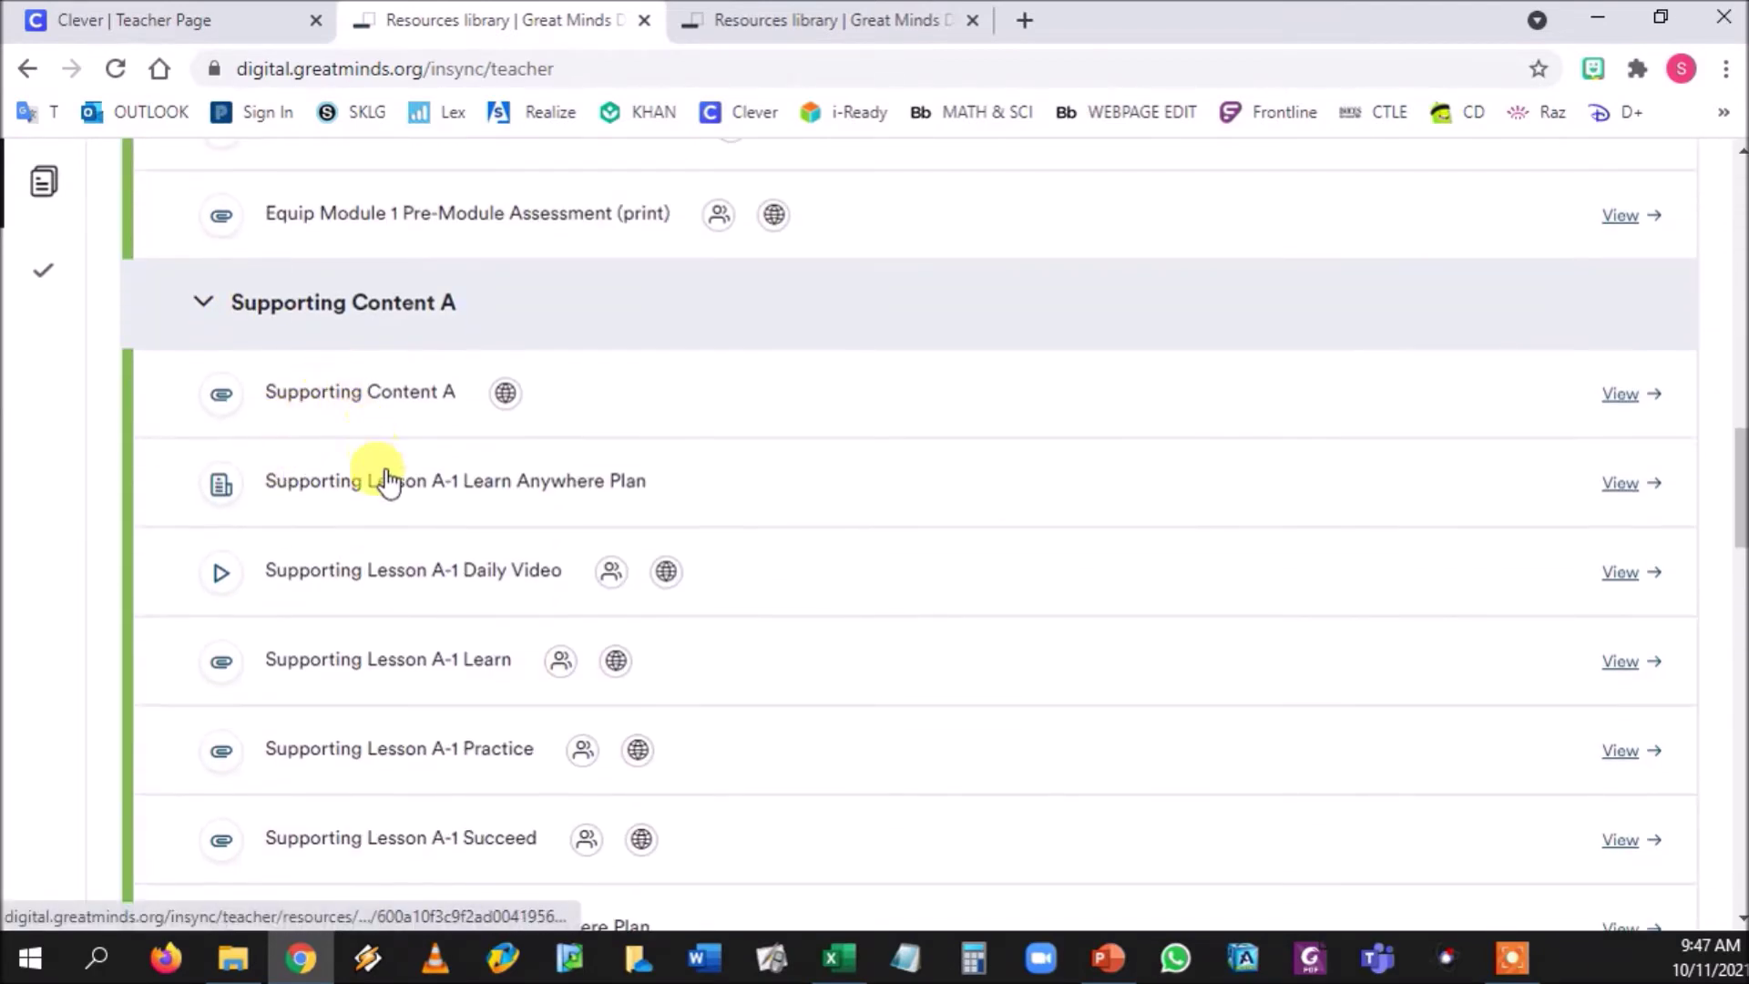
{"action": "scroll", "coordinate": [382, 501], "scroll_direction": "down", "scroll_amount": 3}
{"action": "scroll", "coordinate": [422, 203], "scroll_direction": "up", "scroll_amount": 1}
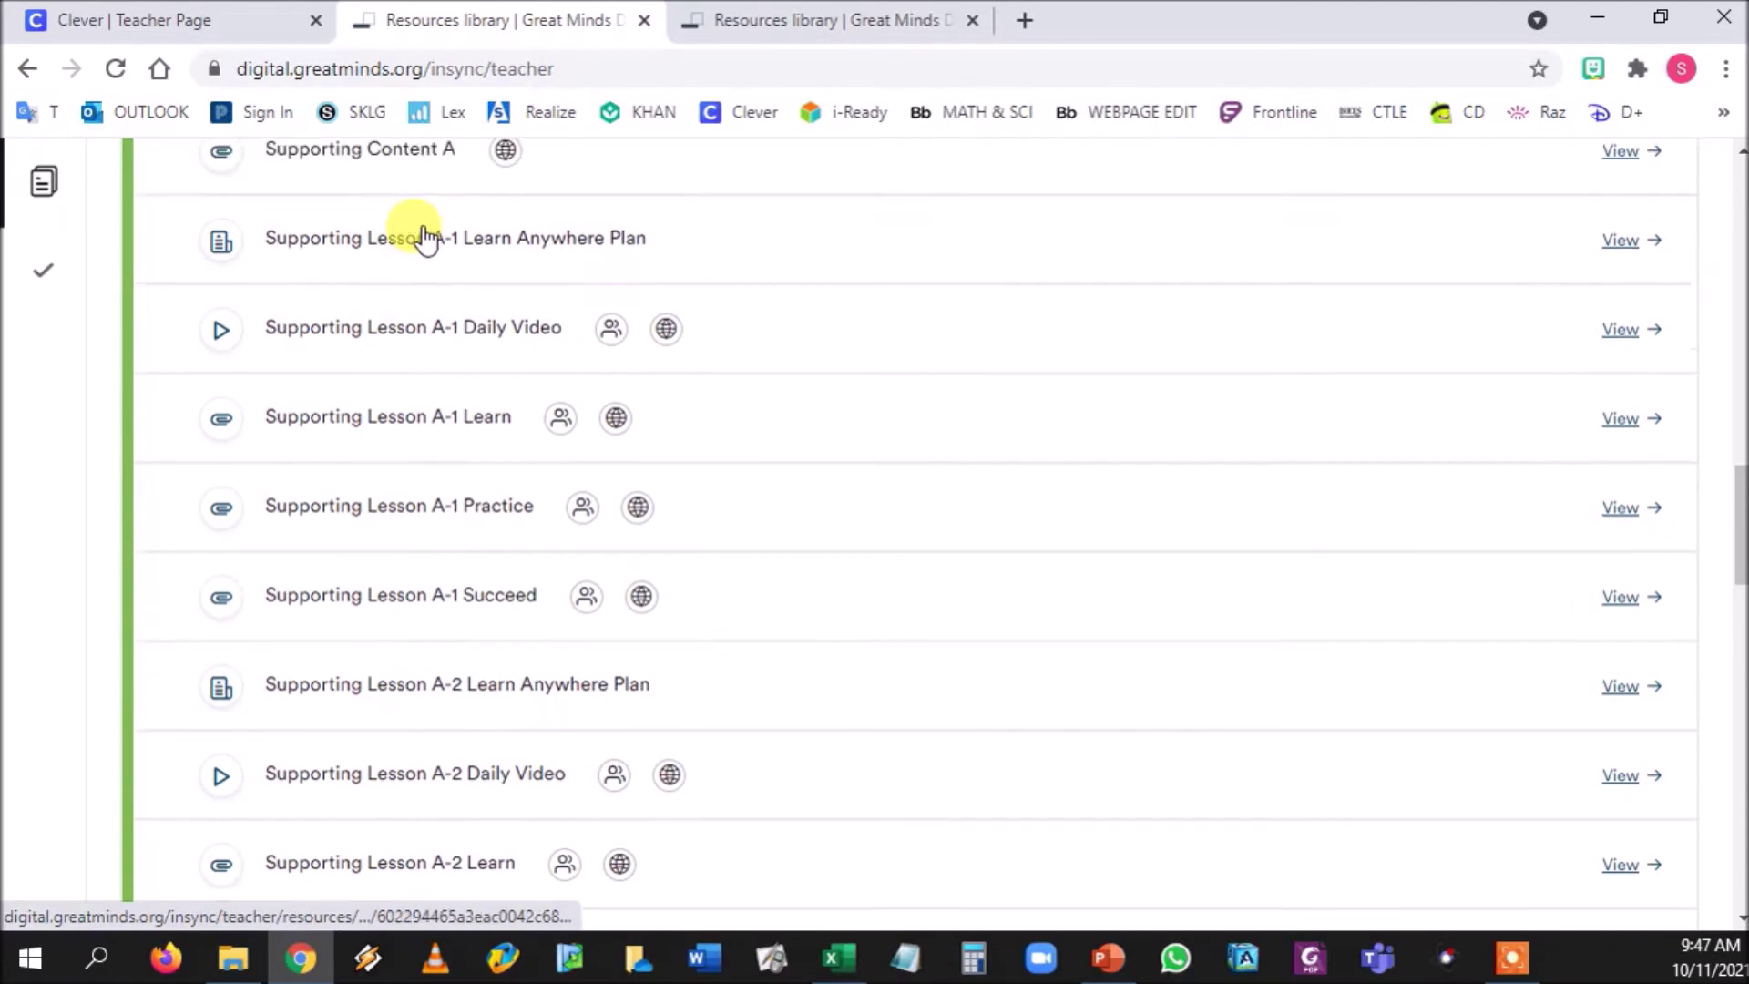
{"action": "scroll", "coordinate": [403, 565], "scroll_direction": "down", "scroll_amount": 1}
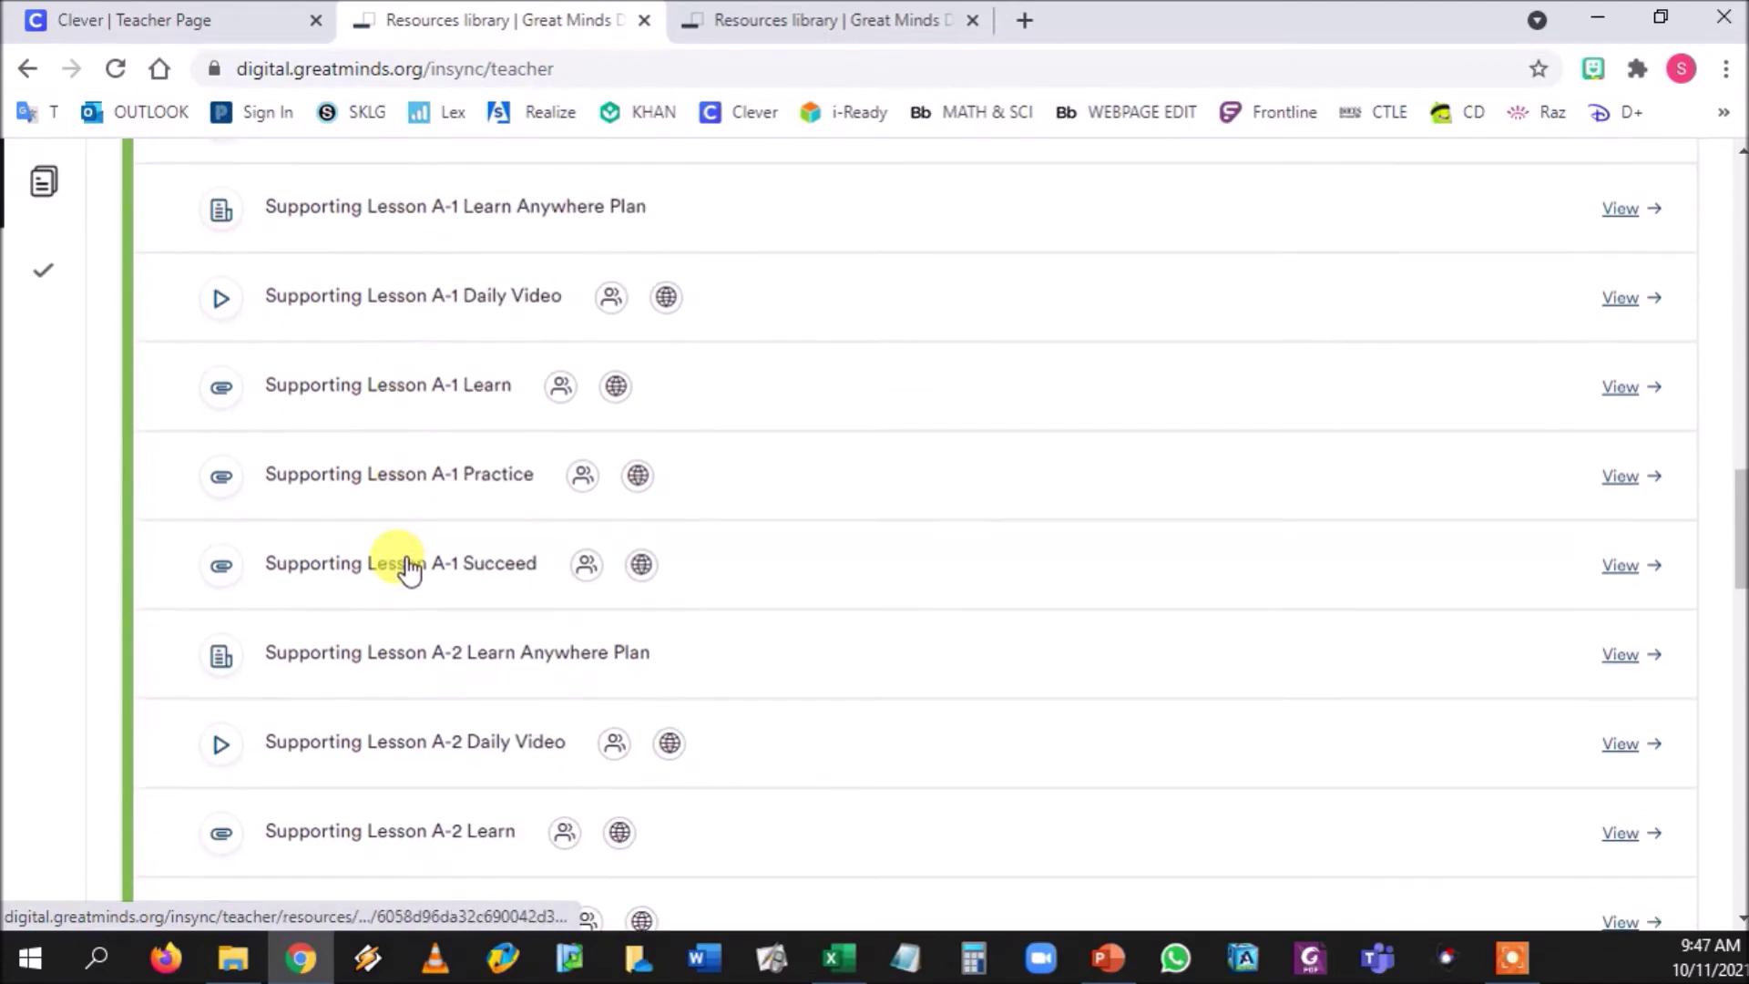
{"action": "scroll", "coordinate": [408, 569], "scroll_direction": "down", "scroll_amount": 2}
{"action": "scroll", "coordinate": [406, 570], "scroll_direction": "up", "scroll_amount": 1}
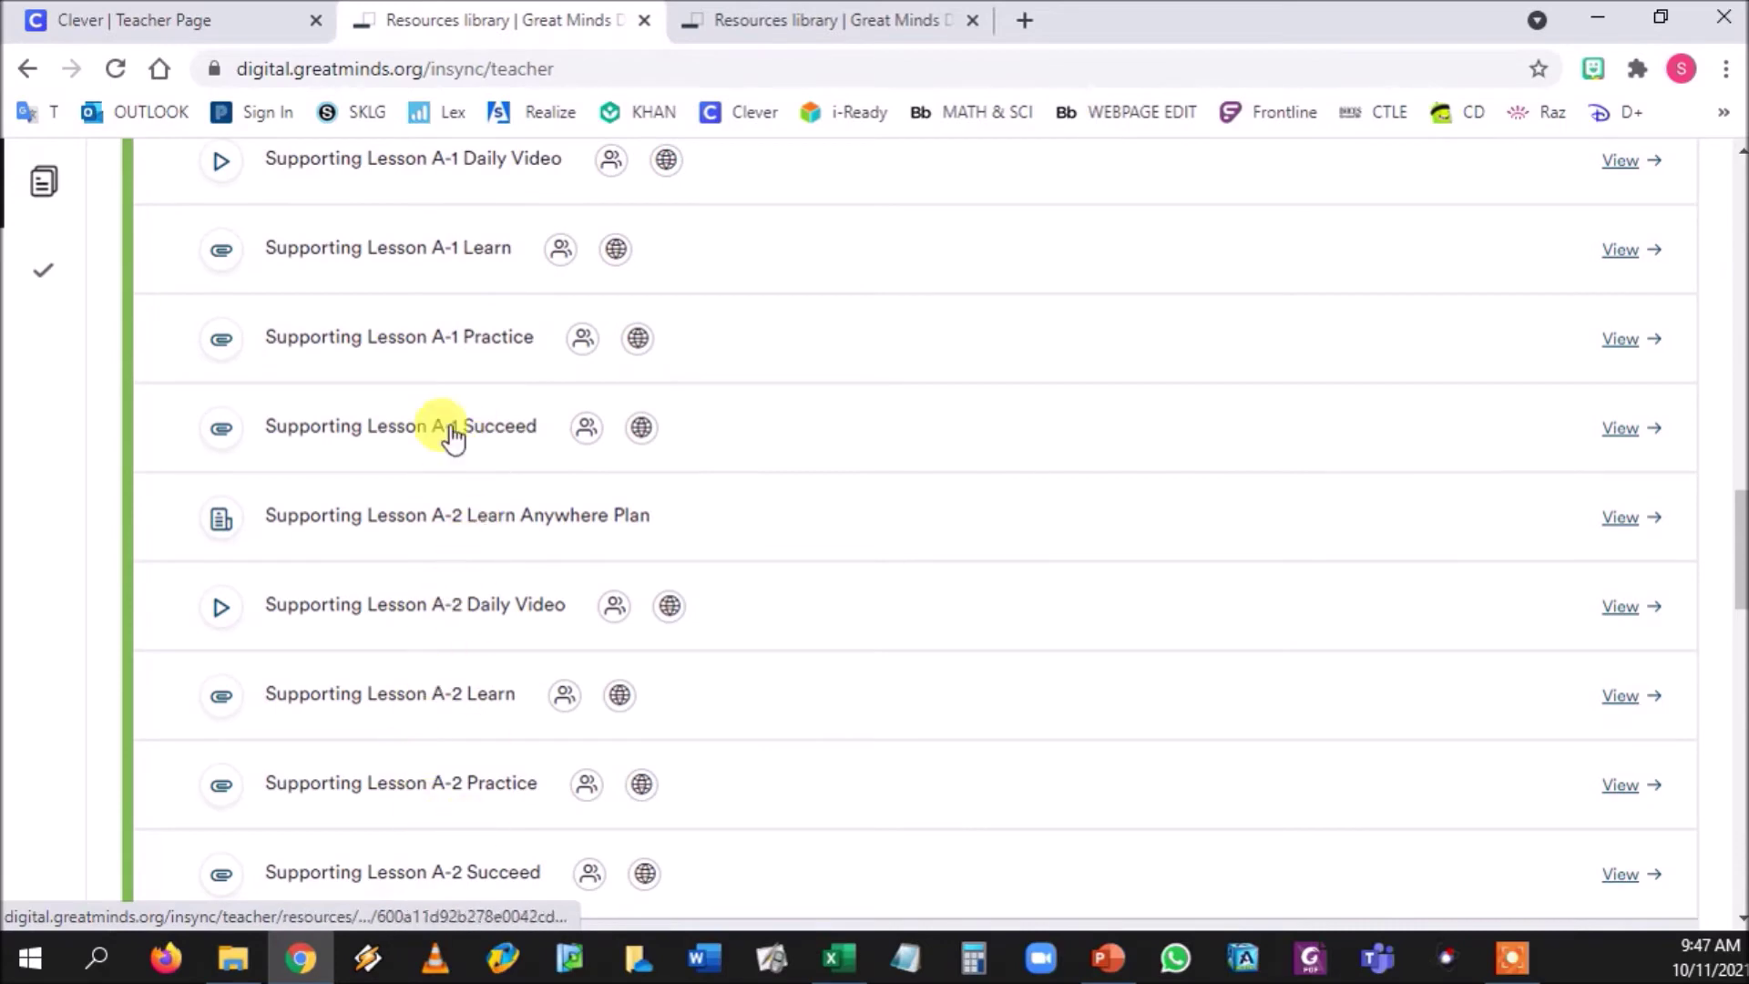
{"action": "scroll", "coordinate": [451, 724], "scroll_direction": "down", "scroll_amount": 1}
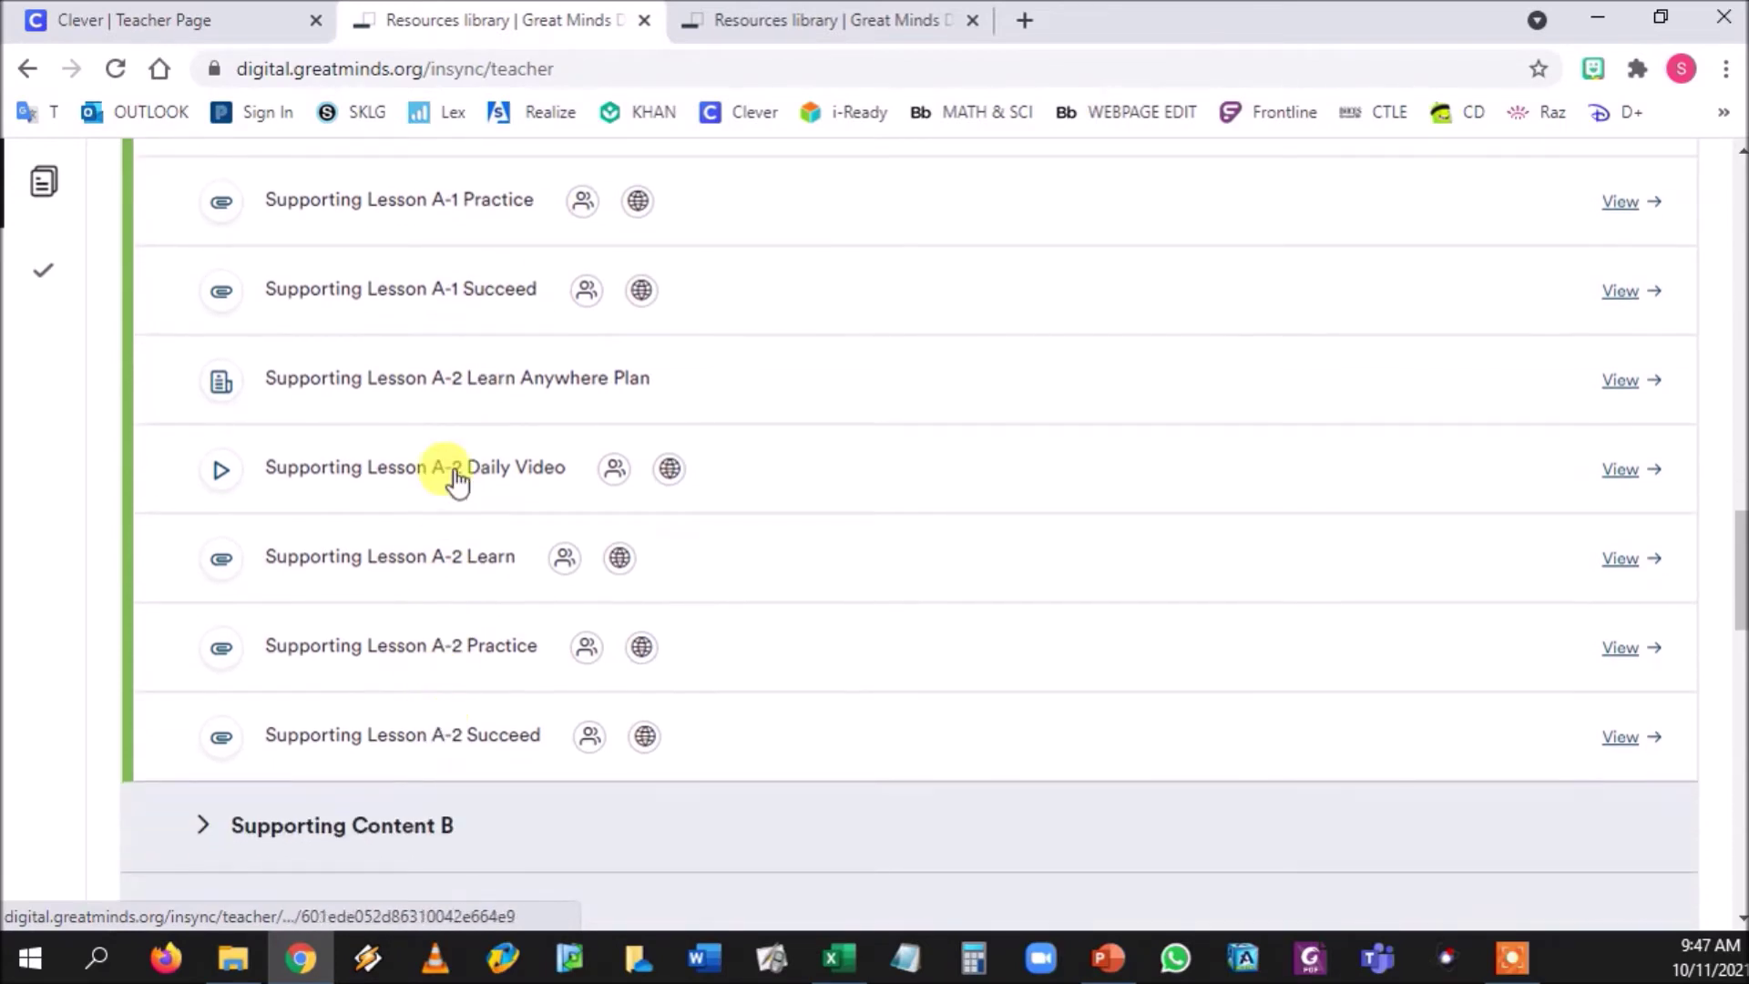
{"action": "scroll", "coordinate": [439, 658], "scroll_direction": "down", "scroll_amount": 8}
{"action": "scroll", "coordinate": [440, 657], "scroll_direction": "down", "scroll_amount": 1}
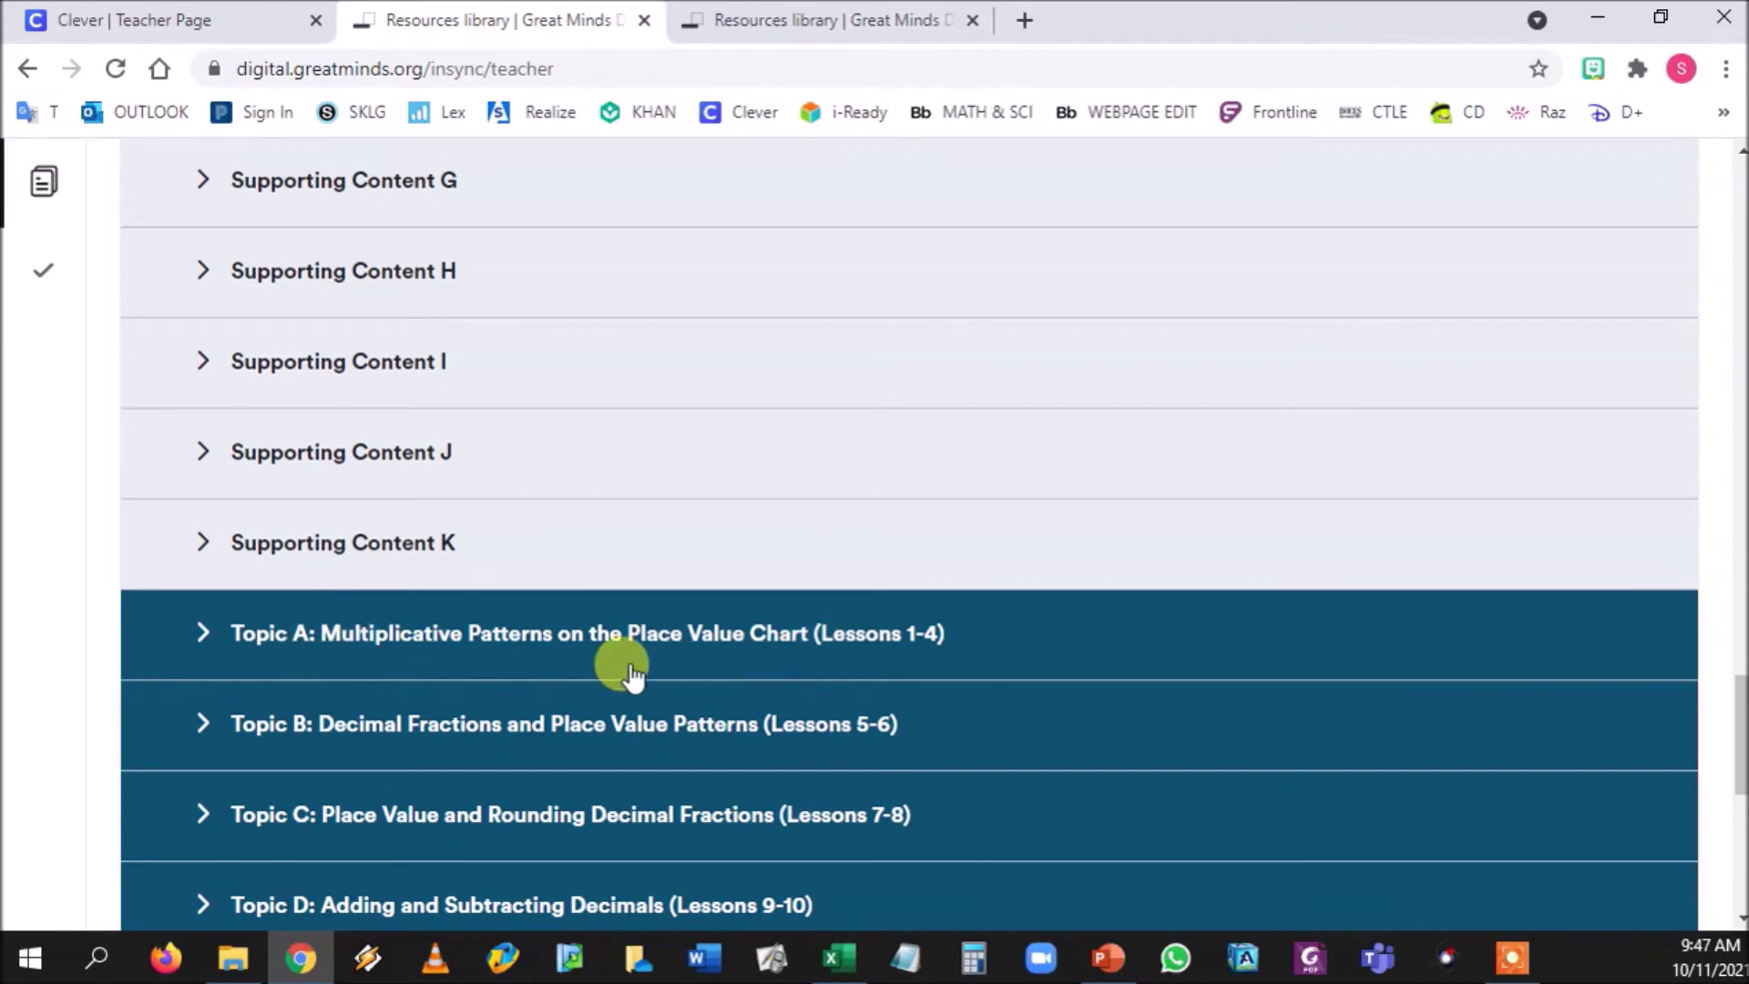
{"action": "scroll", "coordinate": [483, 665], "scroll_direction": "up", "scroll_amount": 1}
{"action": "scroll", "coordinate": [483, 665], "scroll_direction": "up", "scroll_amount": 6}
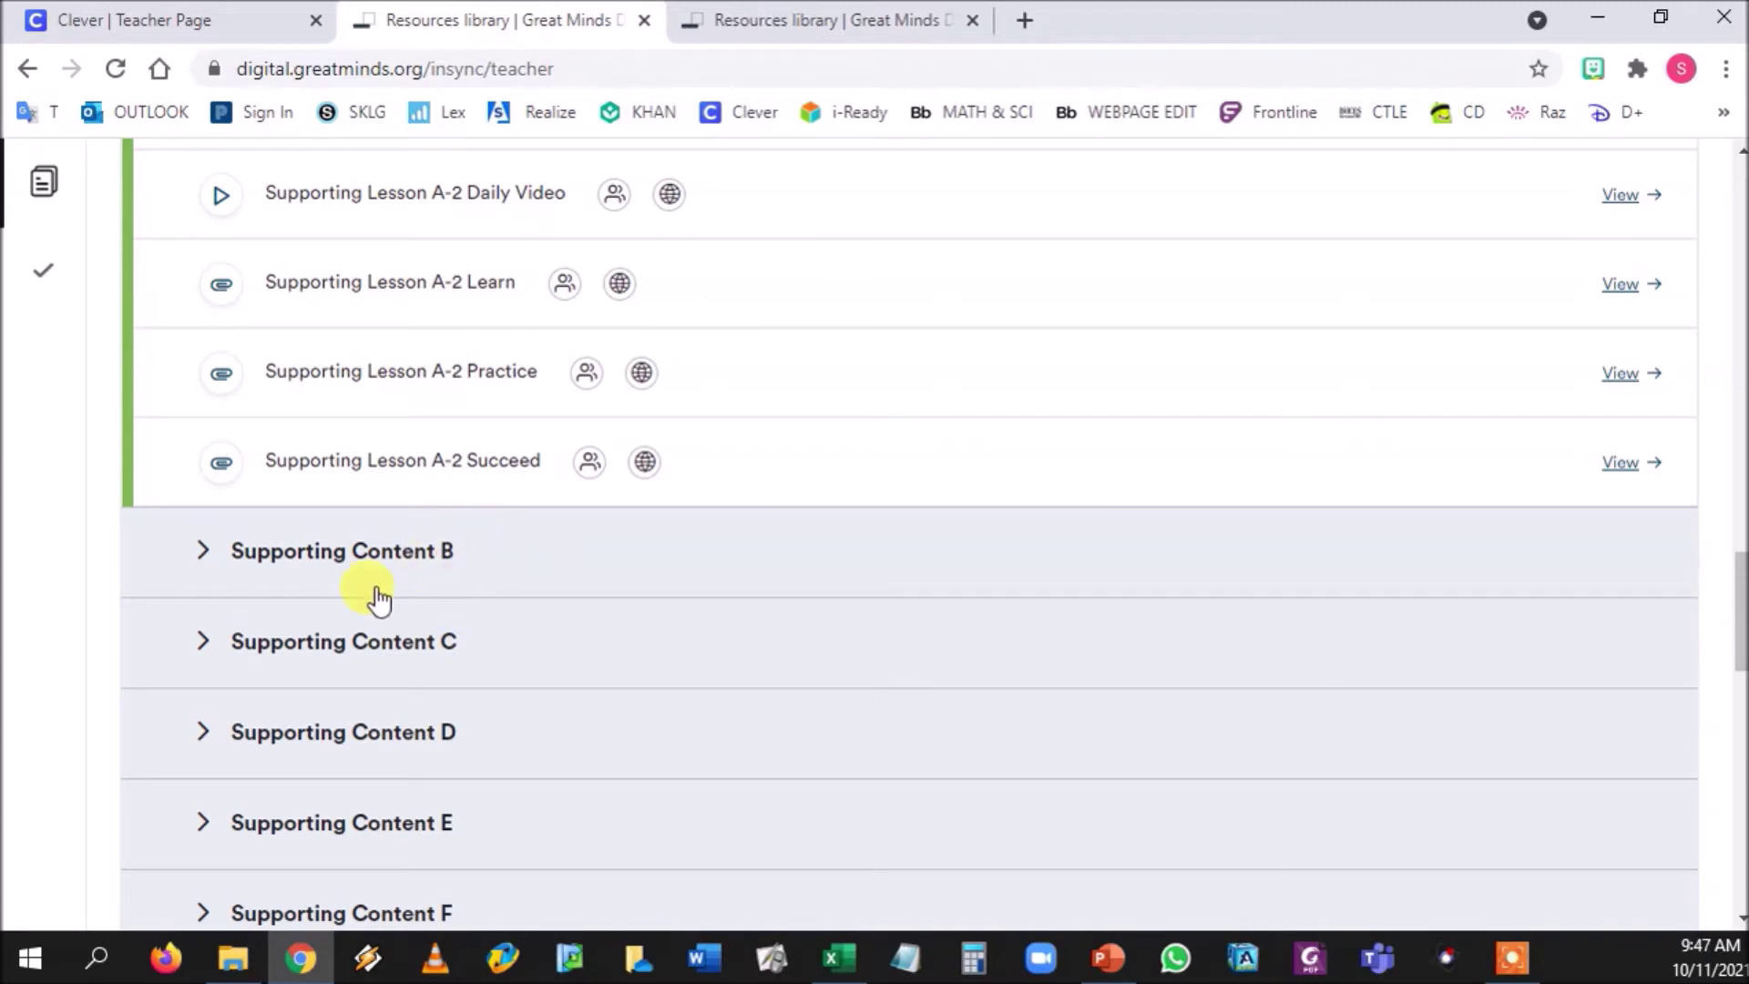
{"action": "scroll", "coordinate": [508, 435], "scroll_direction": "down", "scroll_amount": 1}
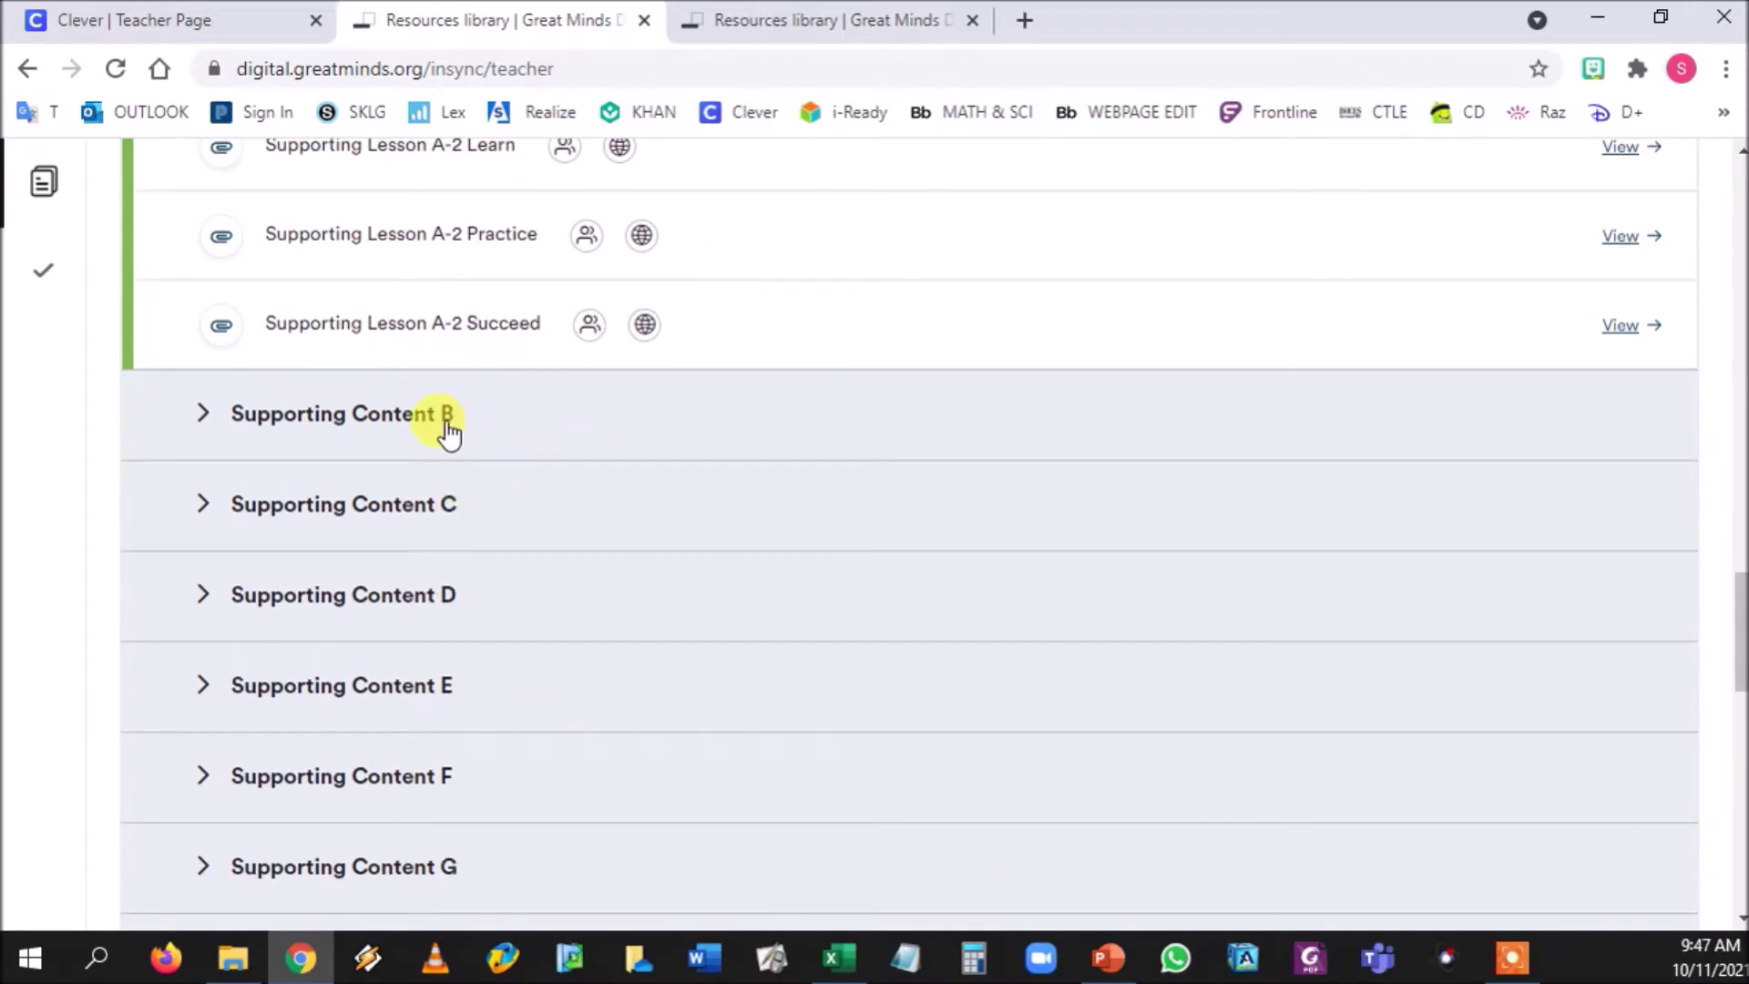
{"action": "scroll", "coordinate": [493, 428], "scroll_direction": "down", "scroll_amount": 6}
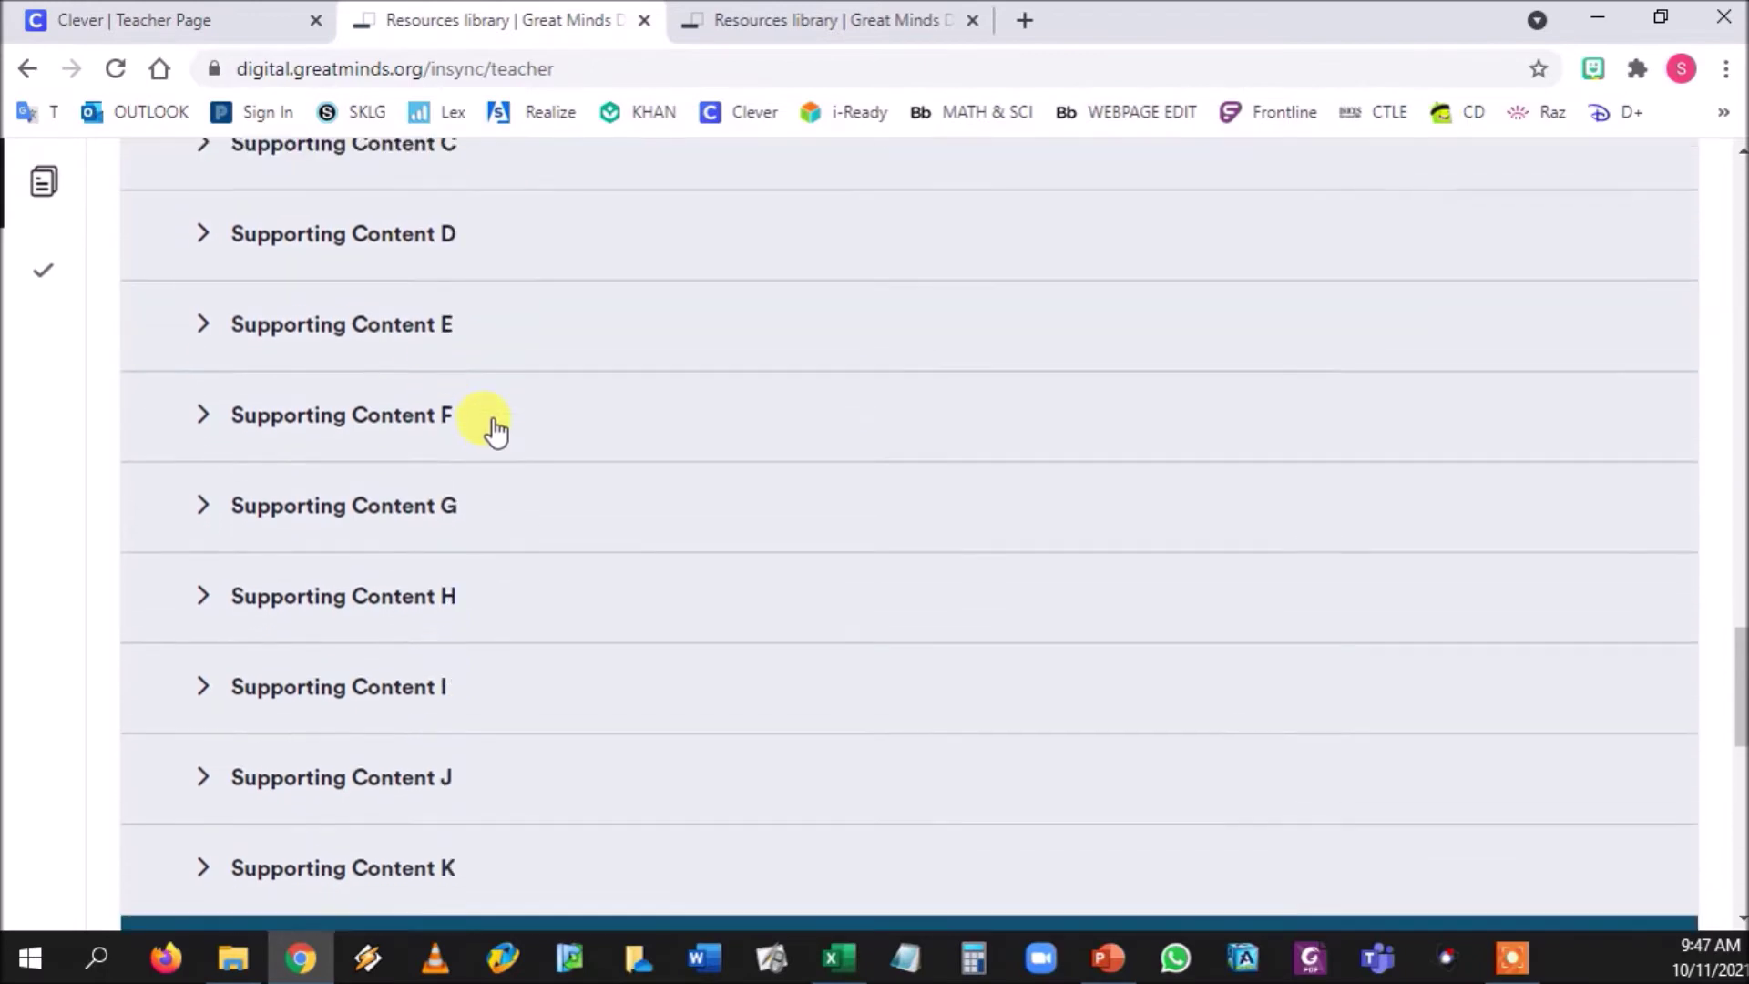
{"action": "scroll", "coordinate": [493, 428], "scroll_direction": "up", "scroll_amount": 5}
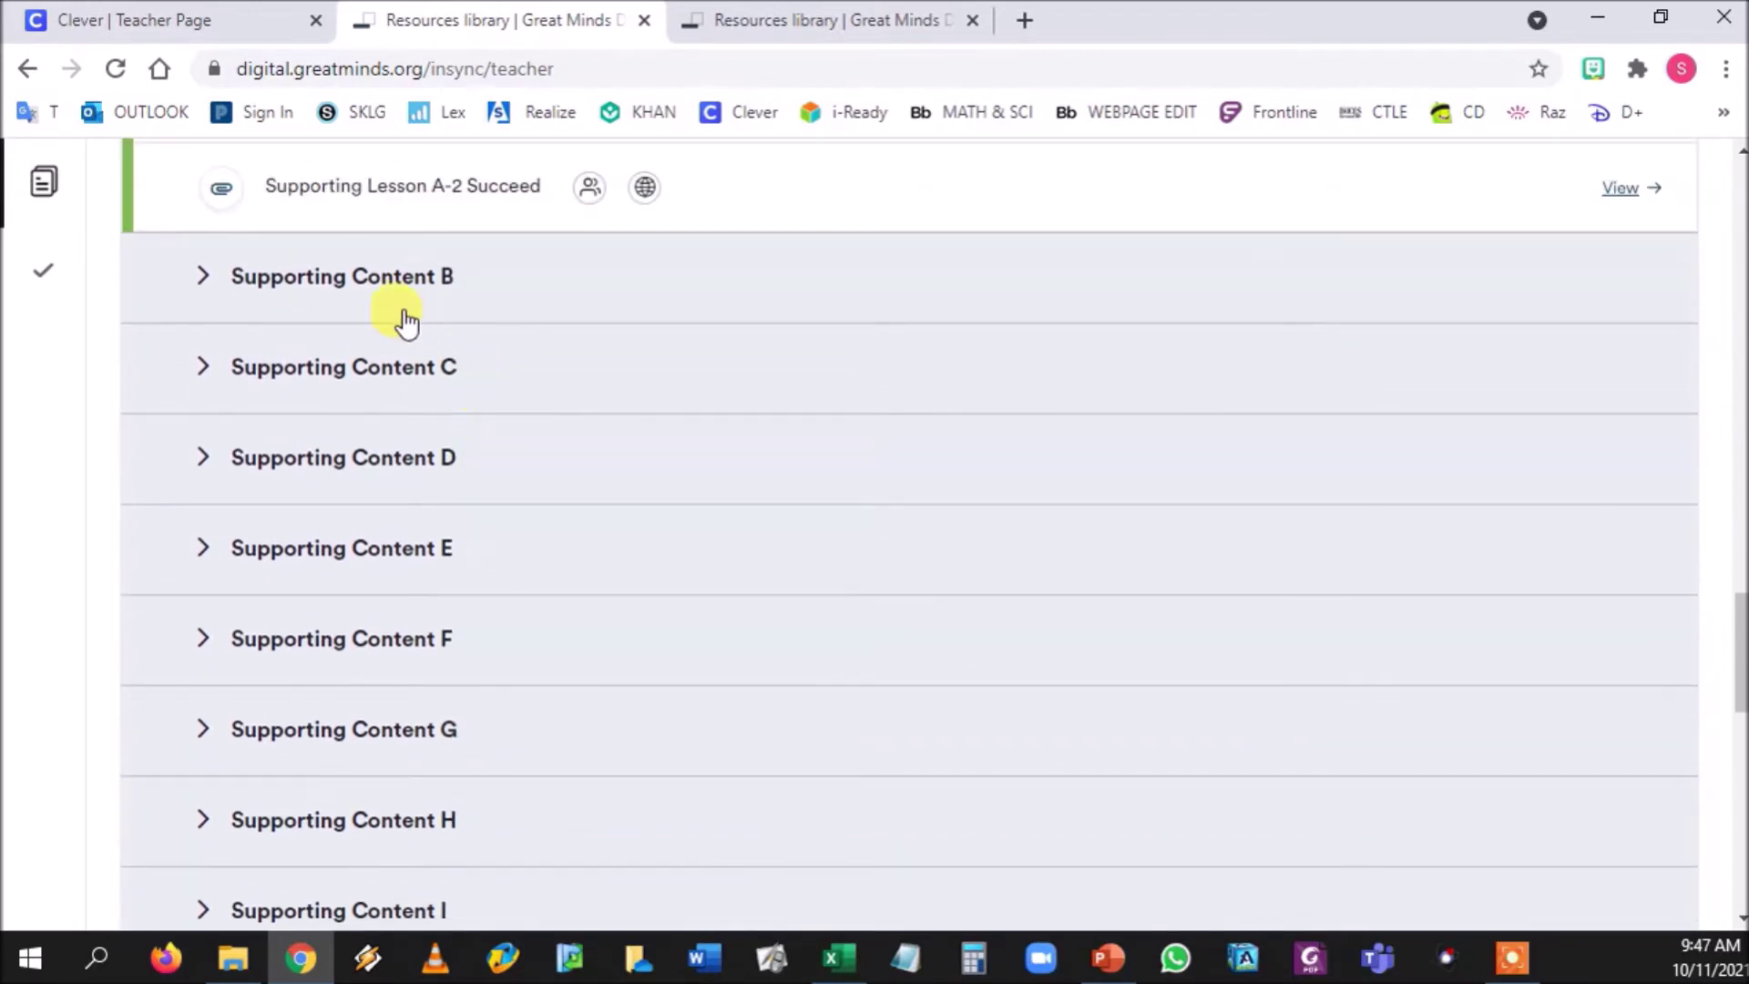
{"action": "scroll", "coordinate": [406, 321], "scroll_direction": "down", "scroll_amount": 9}
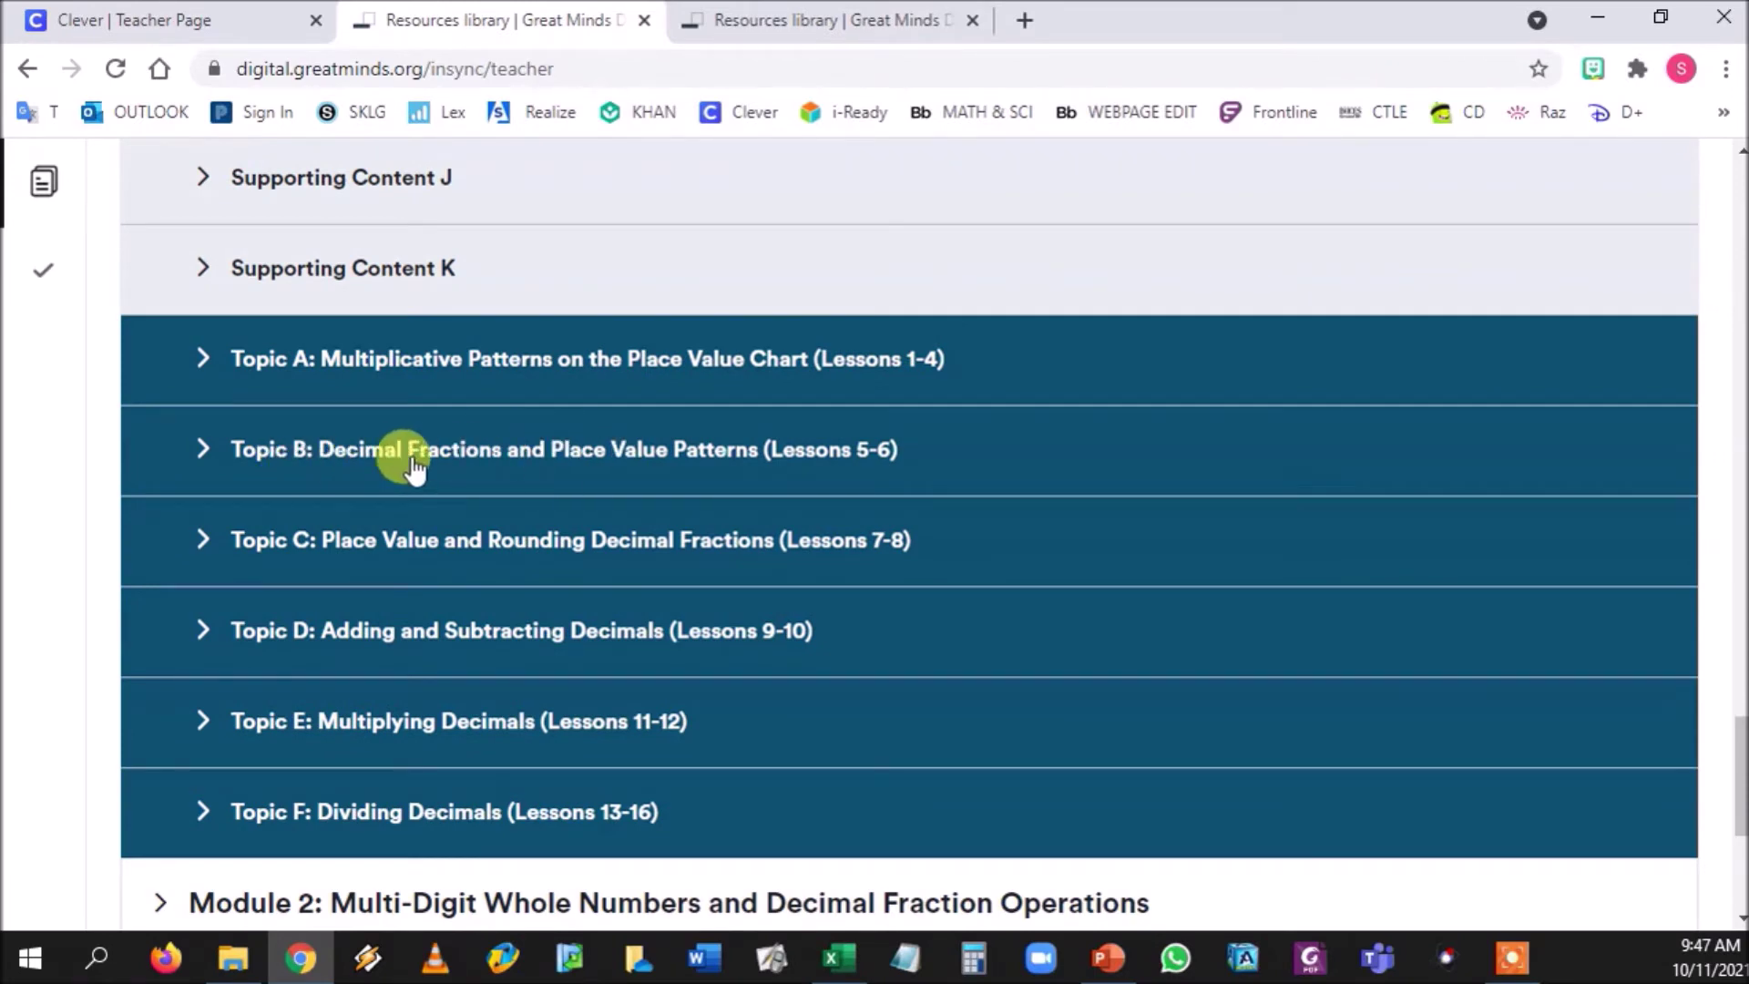
{"action": "scroll", "coordinate": [438, 464], "scroll_direction": "up", "scroll_amount": 9}
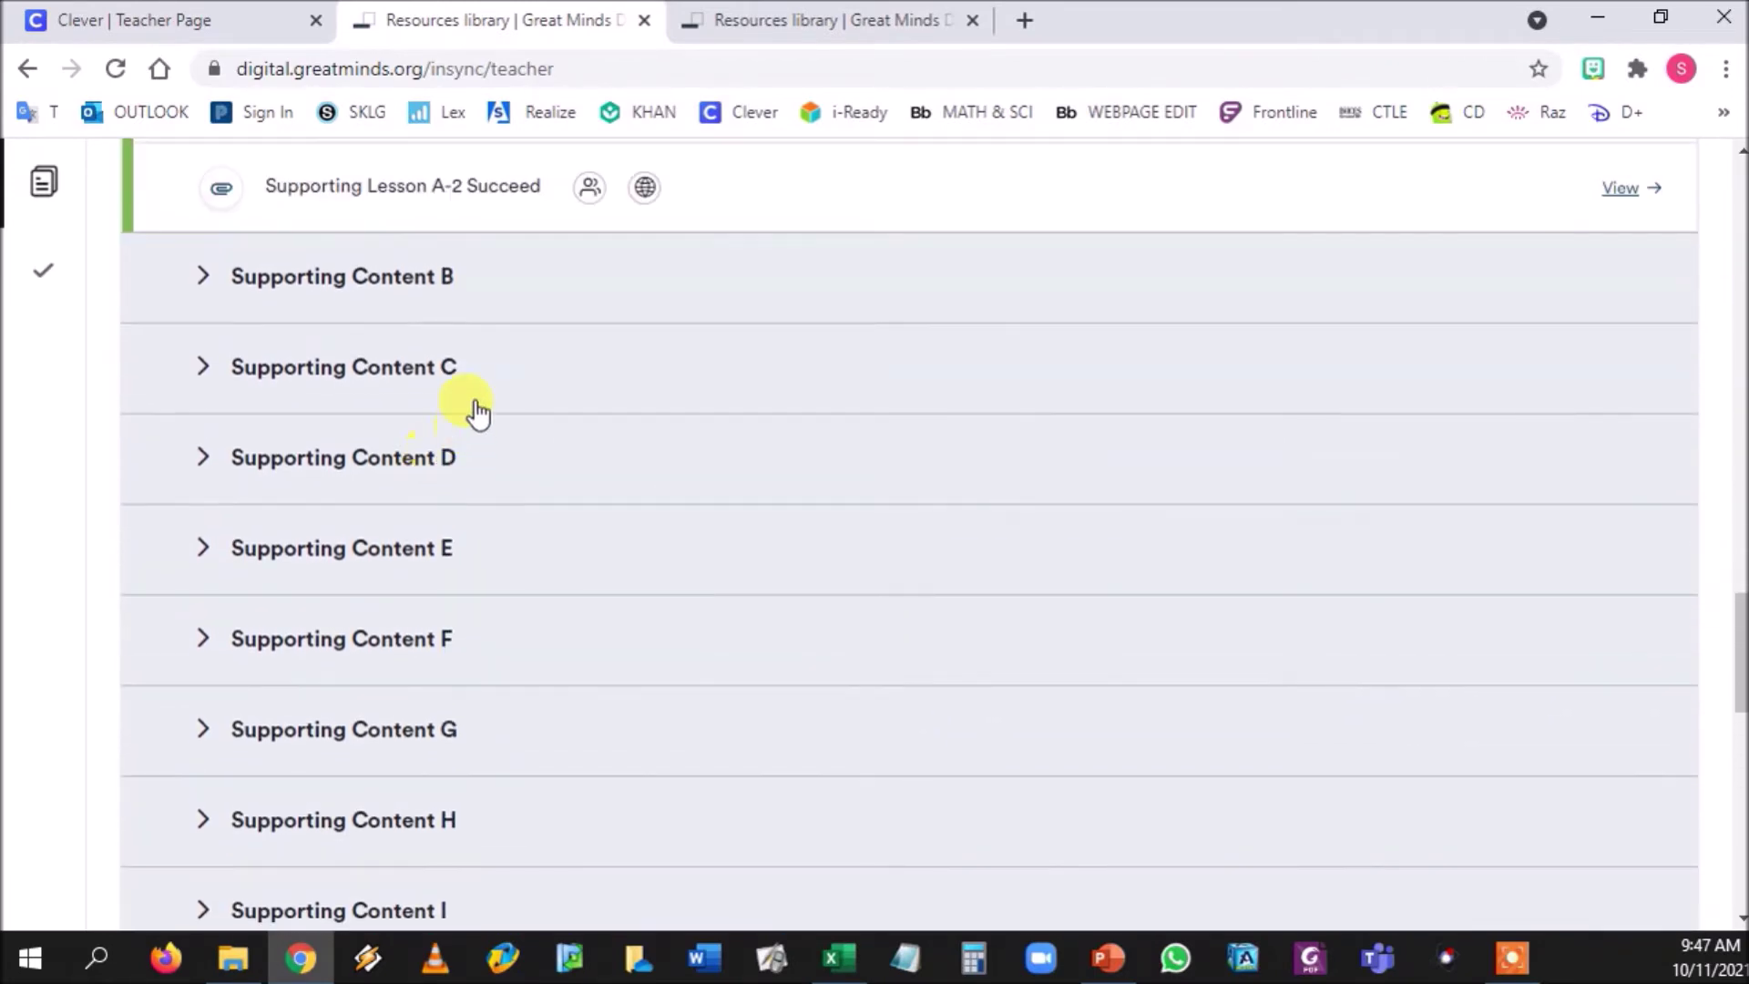
{"action": "scroll", "coordinate": [475, 389], "scroll_direction": "down", "scroll_amount": 9}
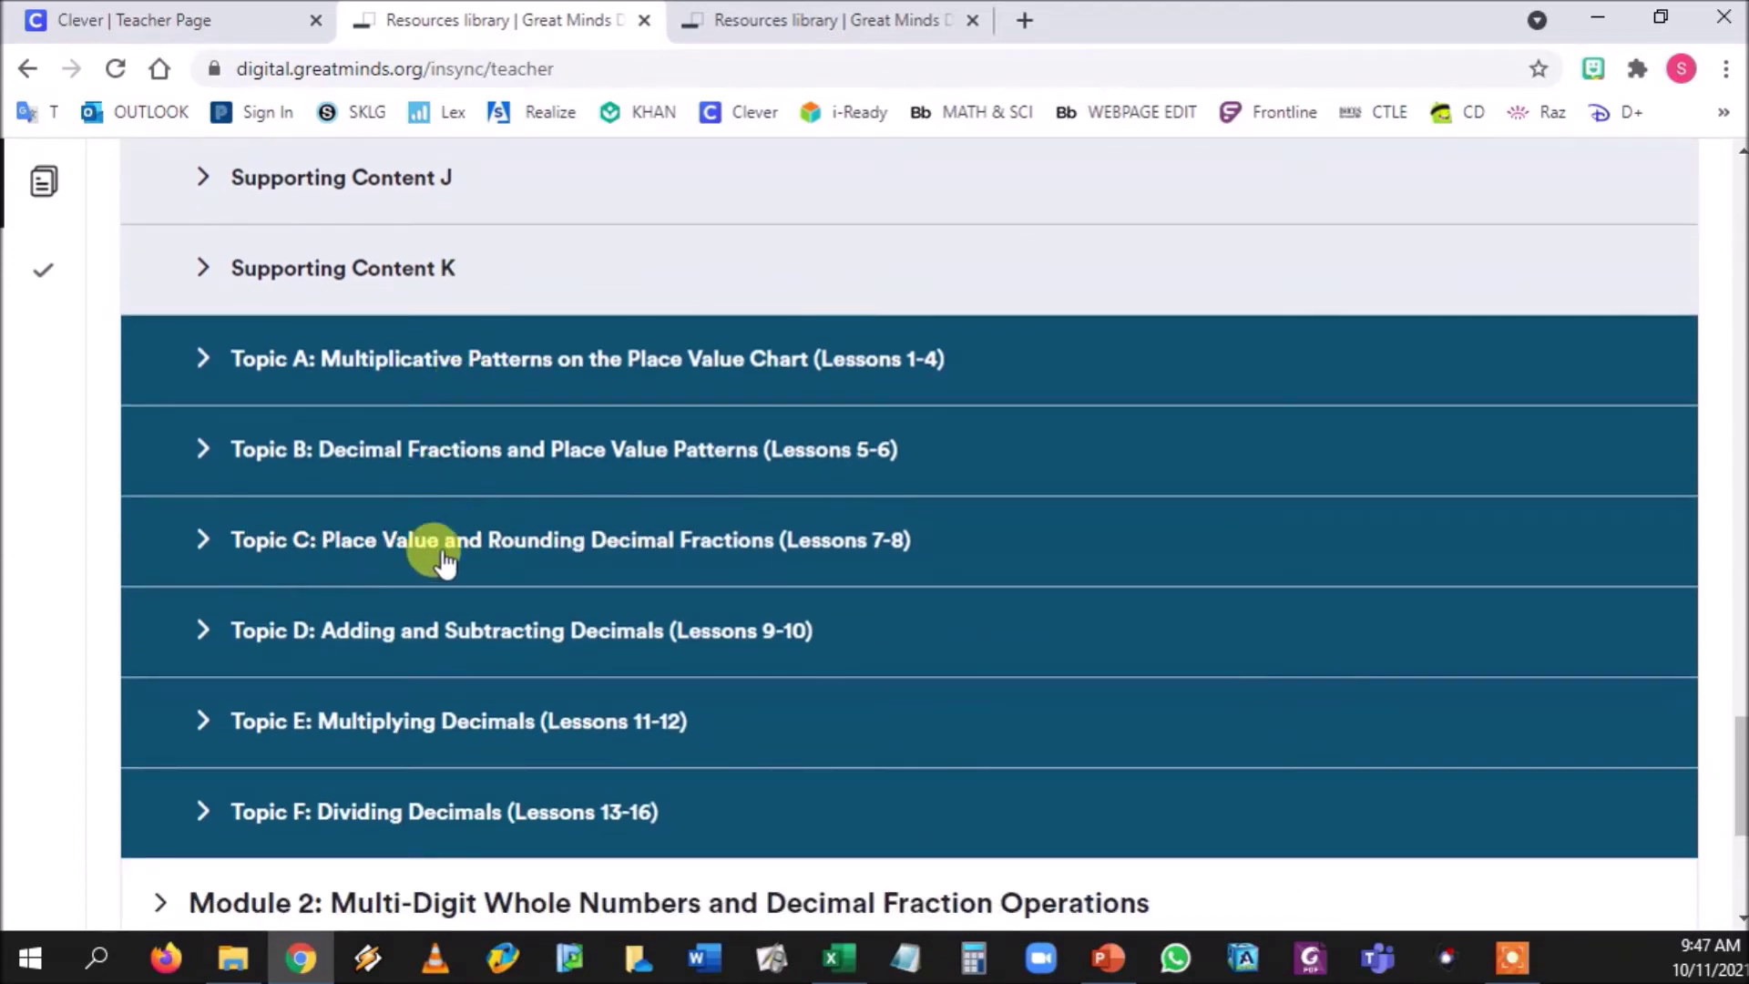
{"action": "scroll", "coordinate": [649, 547], "scroll_direction": "up", "scroll_amount": 4}
{"action": "scroll", "coordinate": [649, 546], "scroll_direction": "up", "scroll_amount": 11}
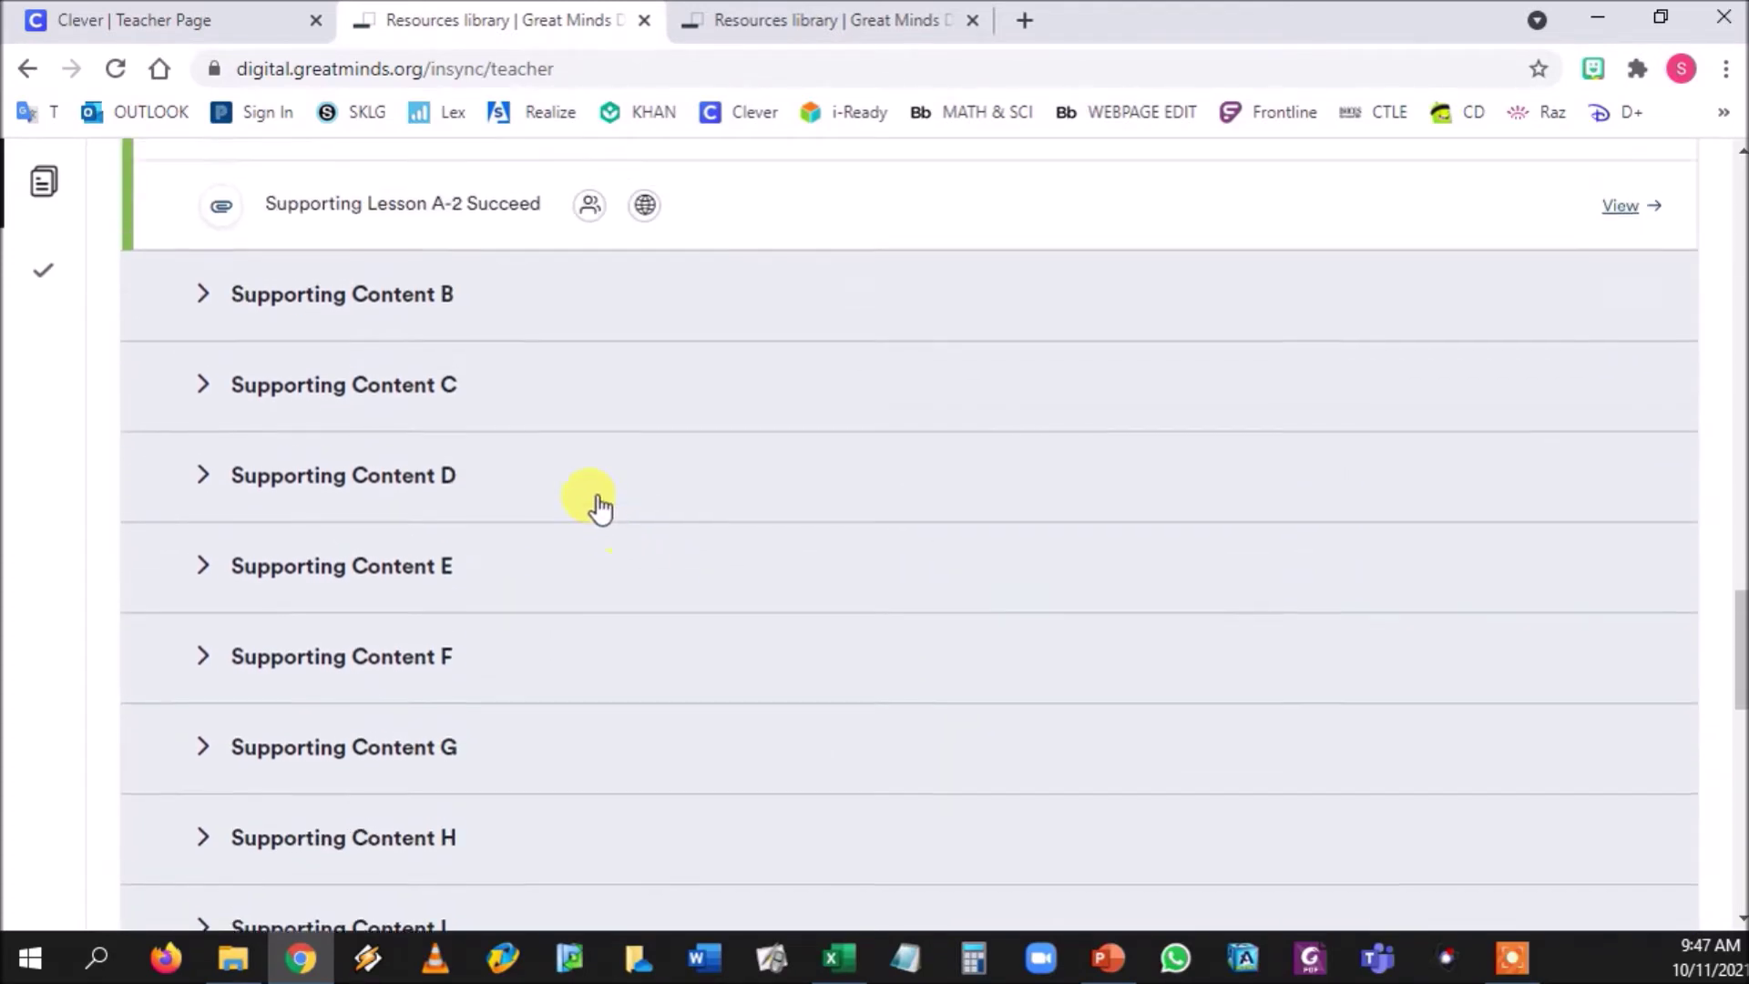
{"action": "scroll", "coordinate": [504, 485], "scroll_direction": "up", "scroll_amount": 9}
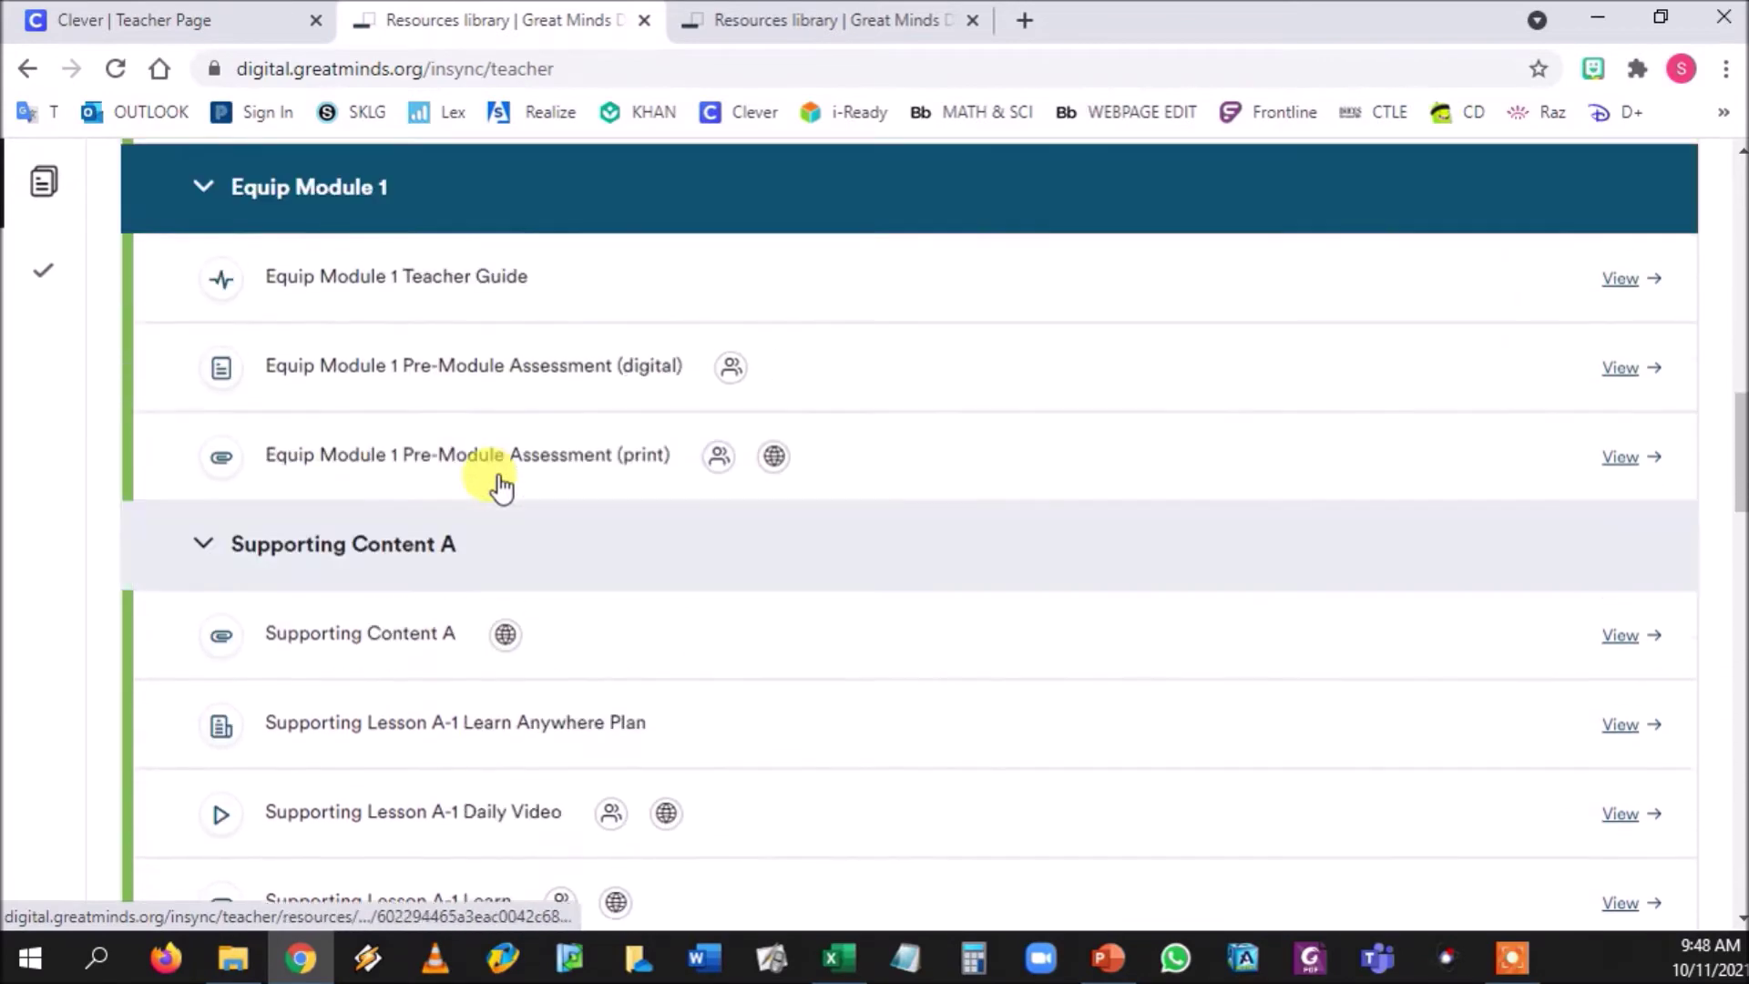
Step: Collapse Supporting Content A and Equip Module 1, then bring up the Grade → Module → Topic → Lesson slide
{"action": "left_click", "coordinate": [208, 585]}
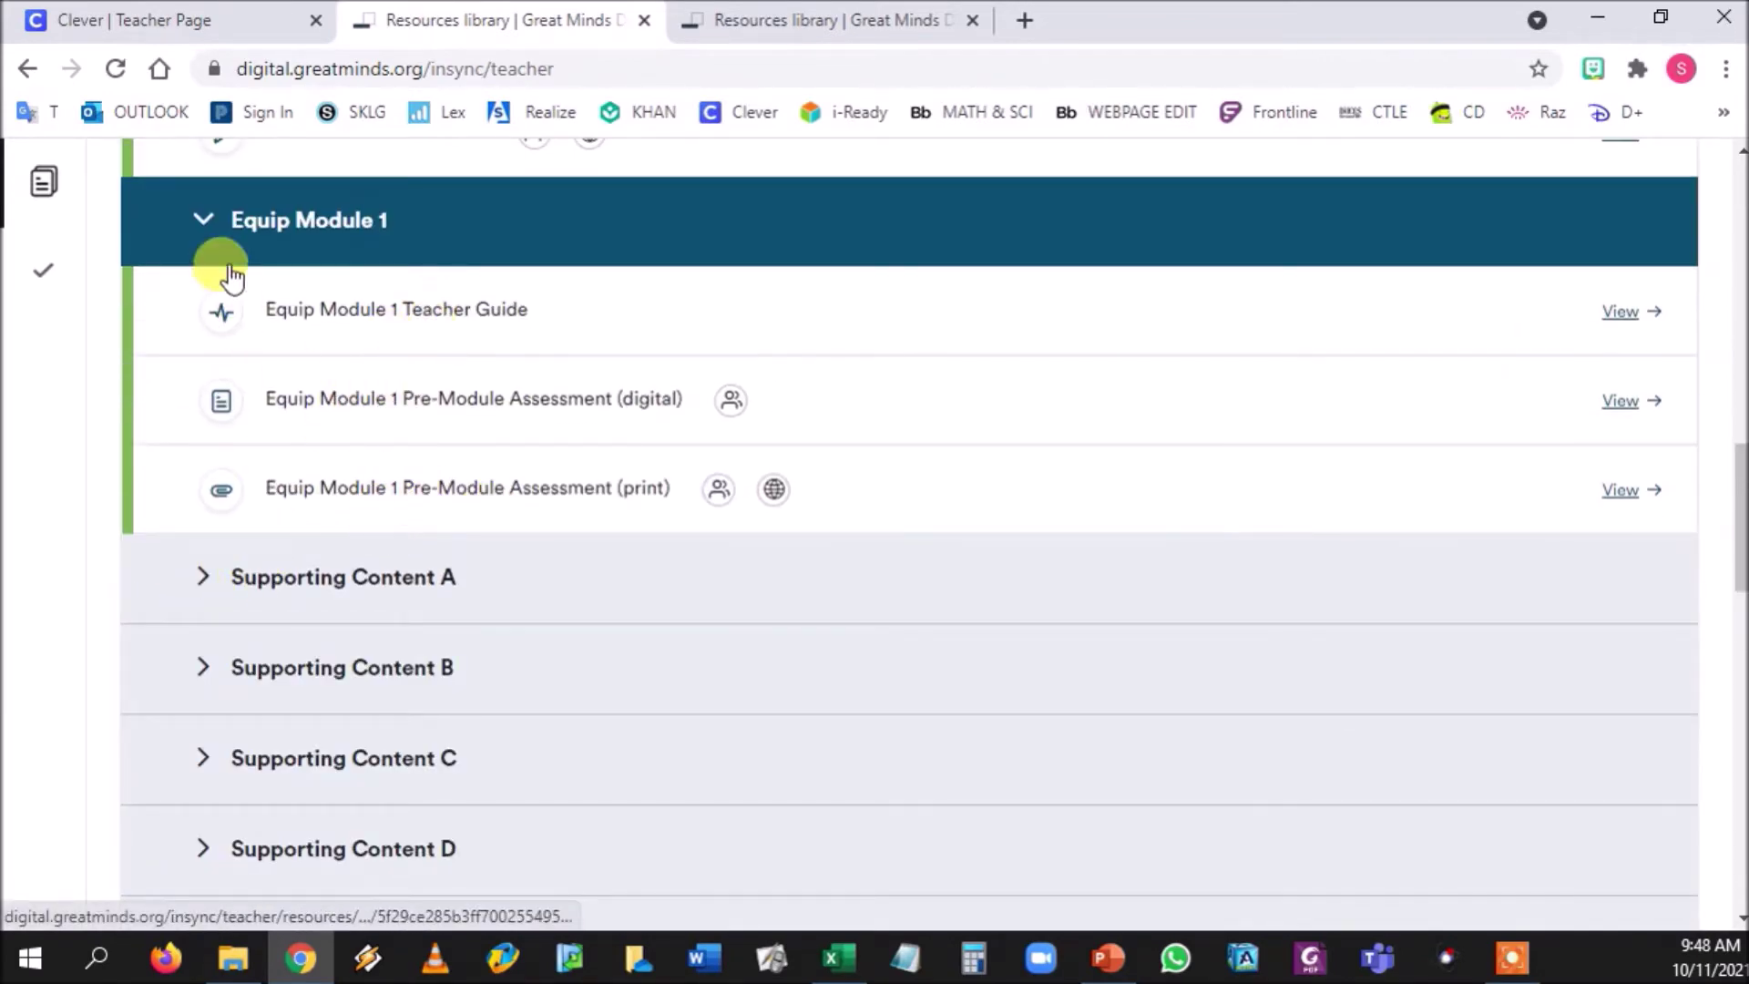
{"action": "left_click", "coordinate": [204, 223]}
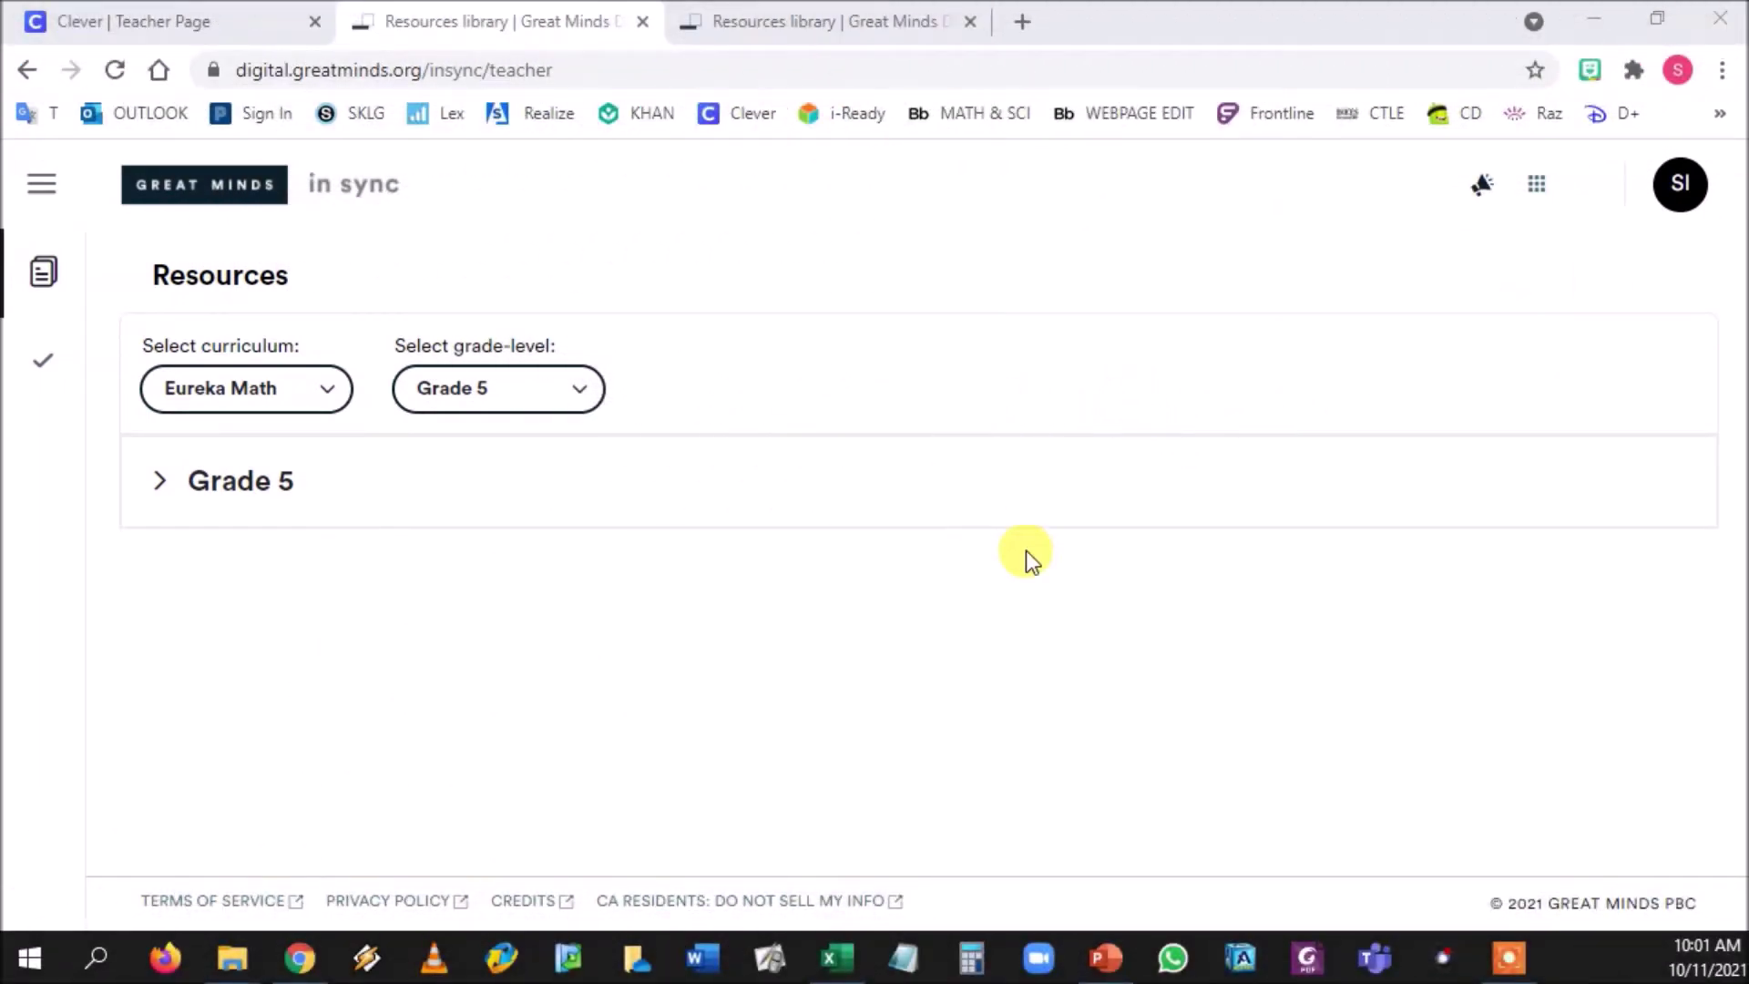
{"action": "left_click", "coordinate": [1100, 961]}
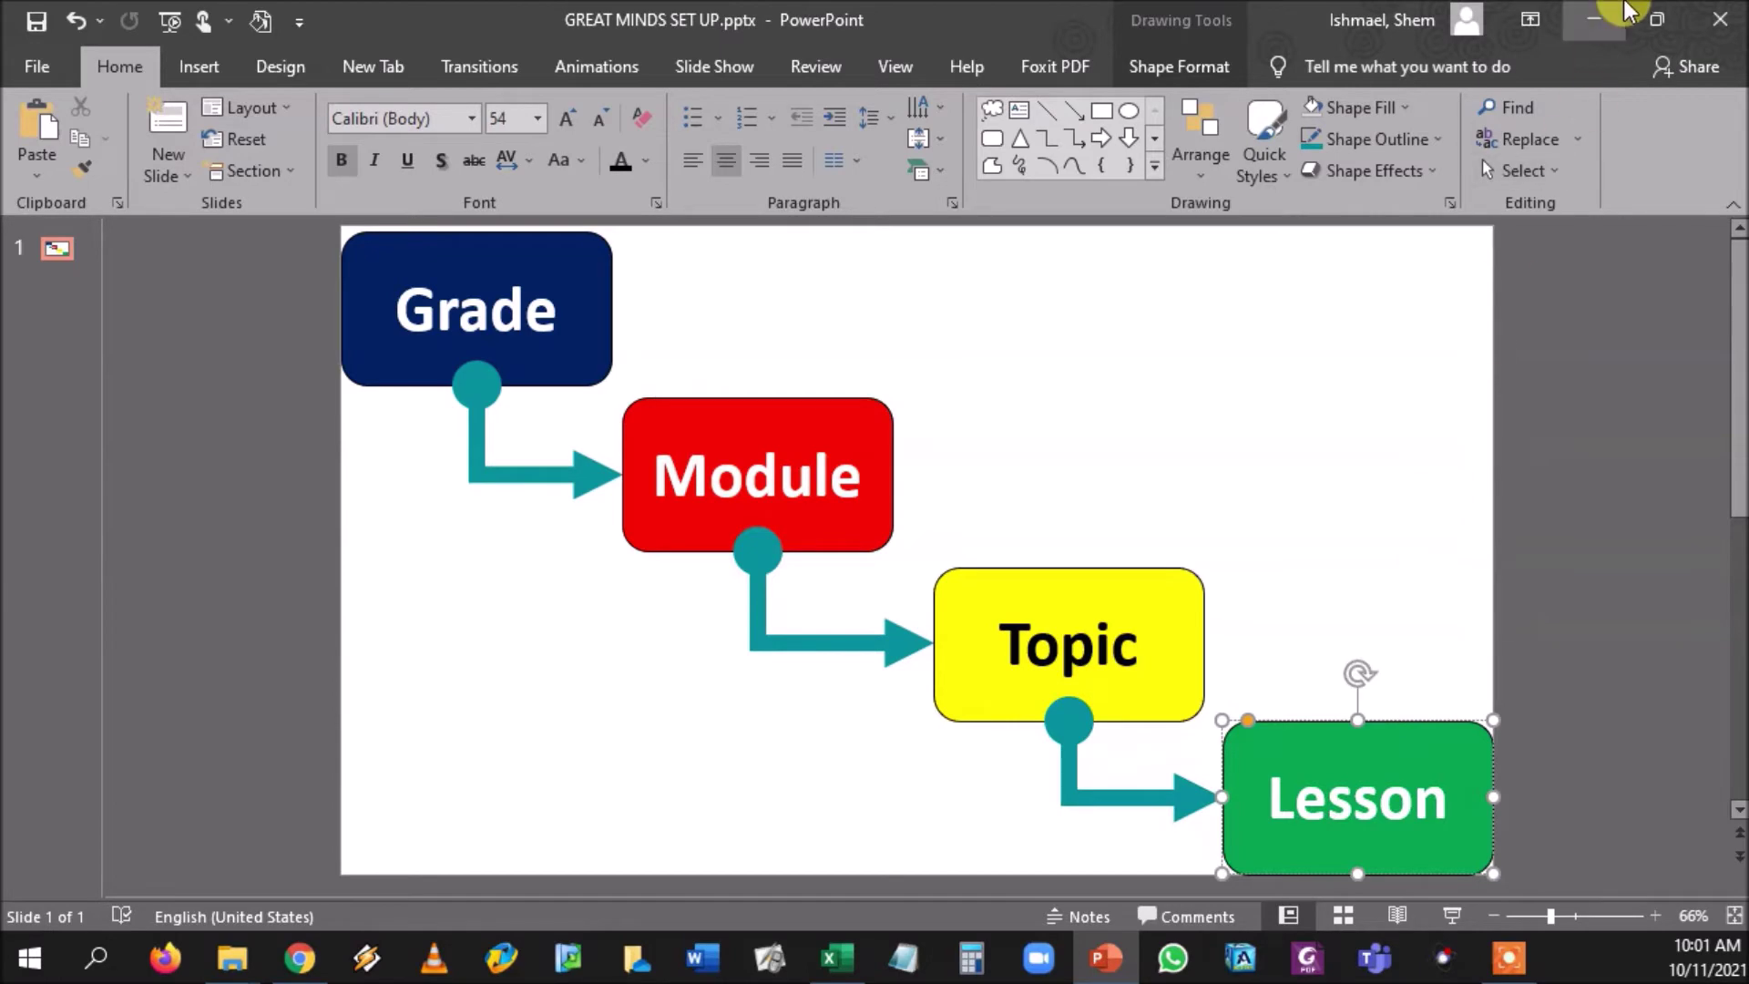
{"action": "left_click", "coordinate": [1592, 20]}
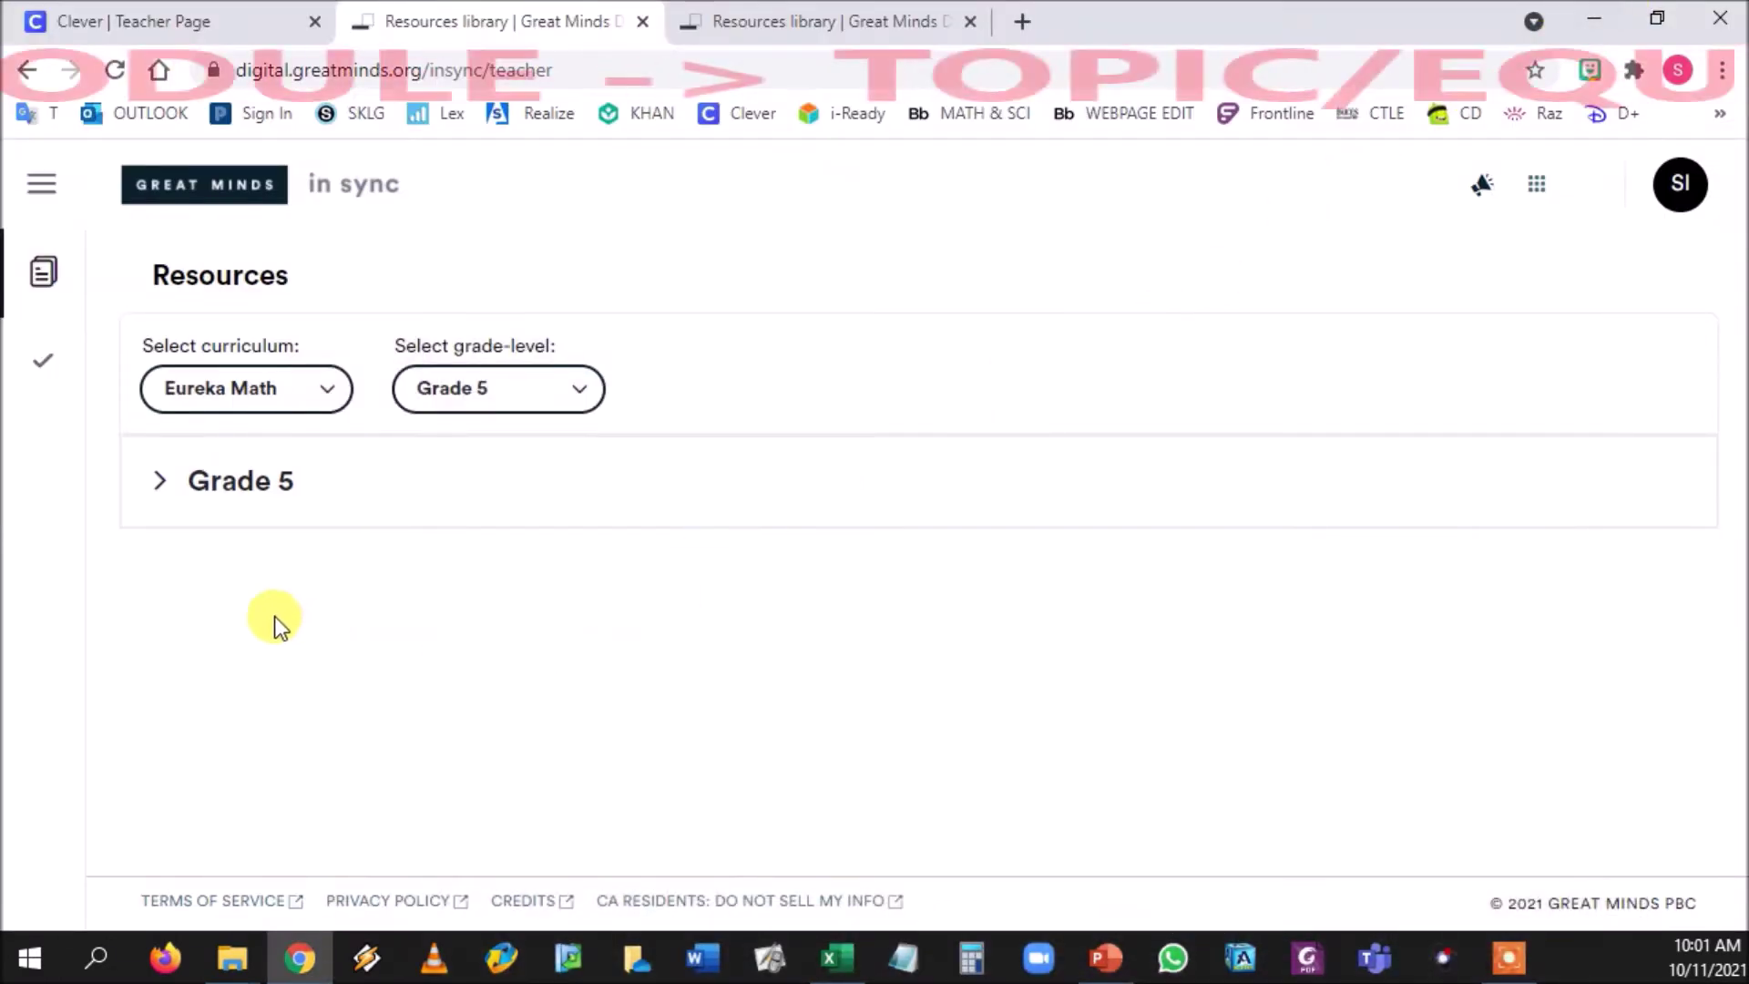
Step: Expand Grade 5, Module 1 and Topic A, scrolling down to Lesson 1's resources
{"action": "left_click", "coordinate": [157, 487]}
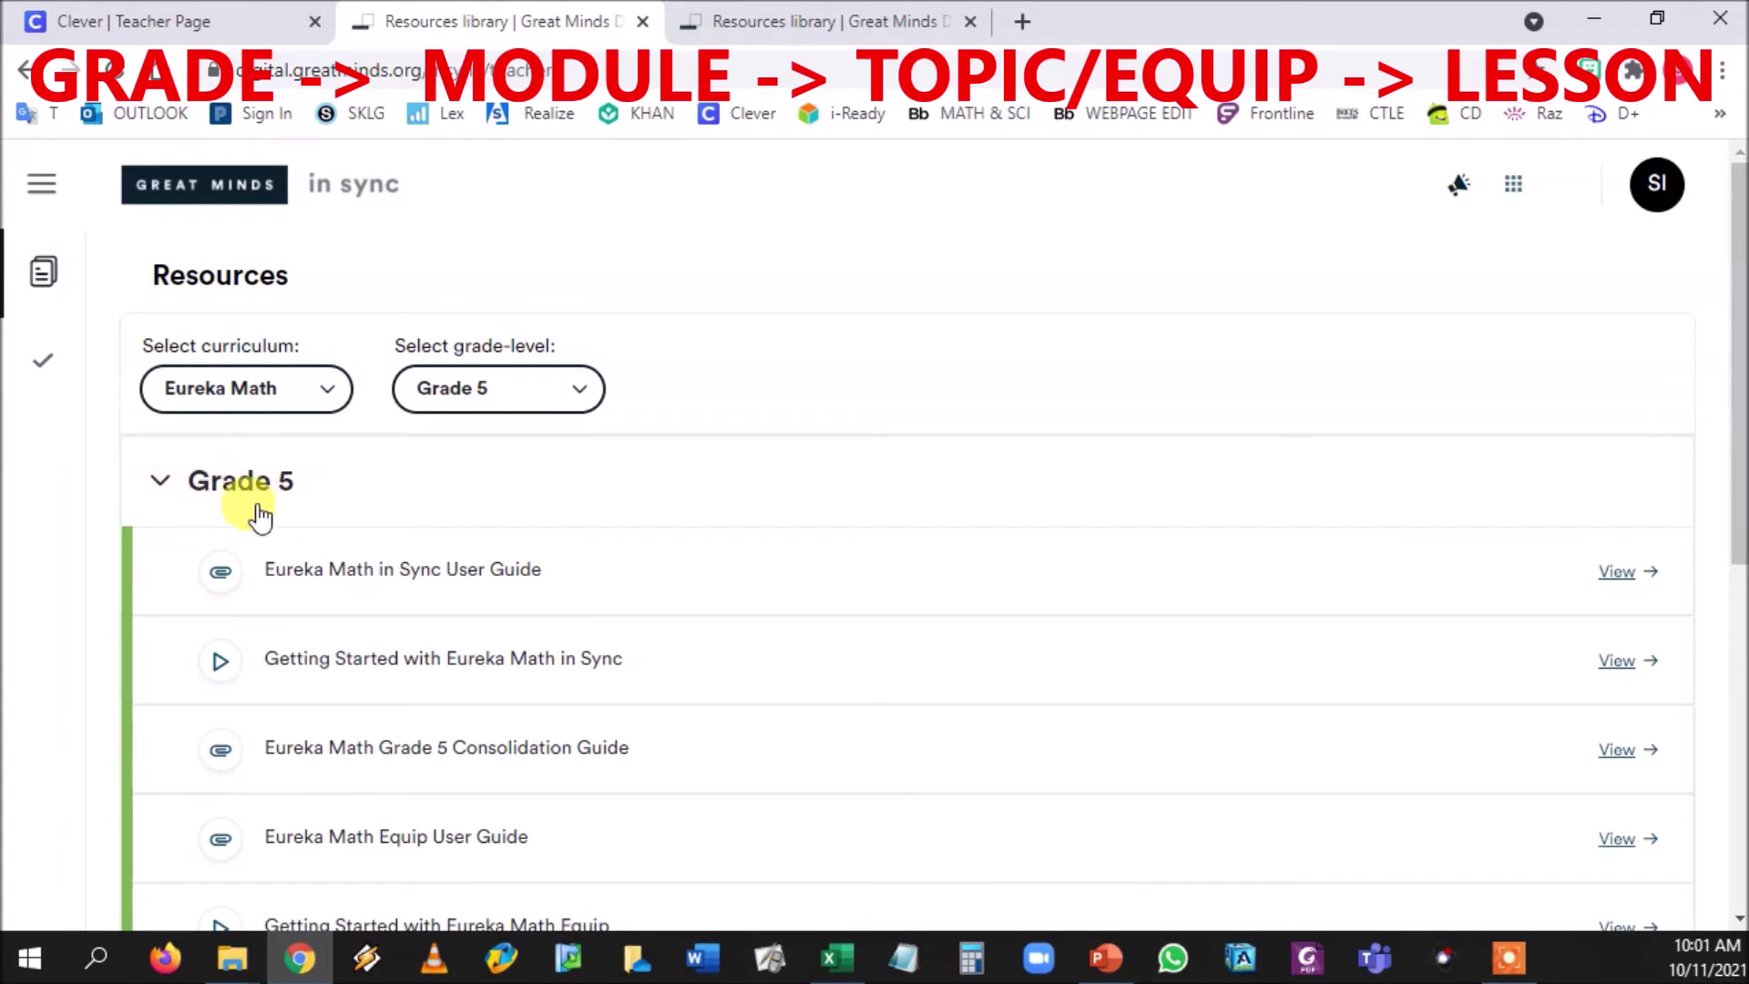
{"action": "scroll", "coordinate": [255, 513], "scroll_direction": "down", "scroll_amount": 6}
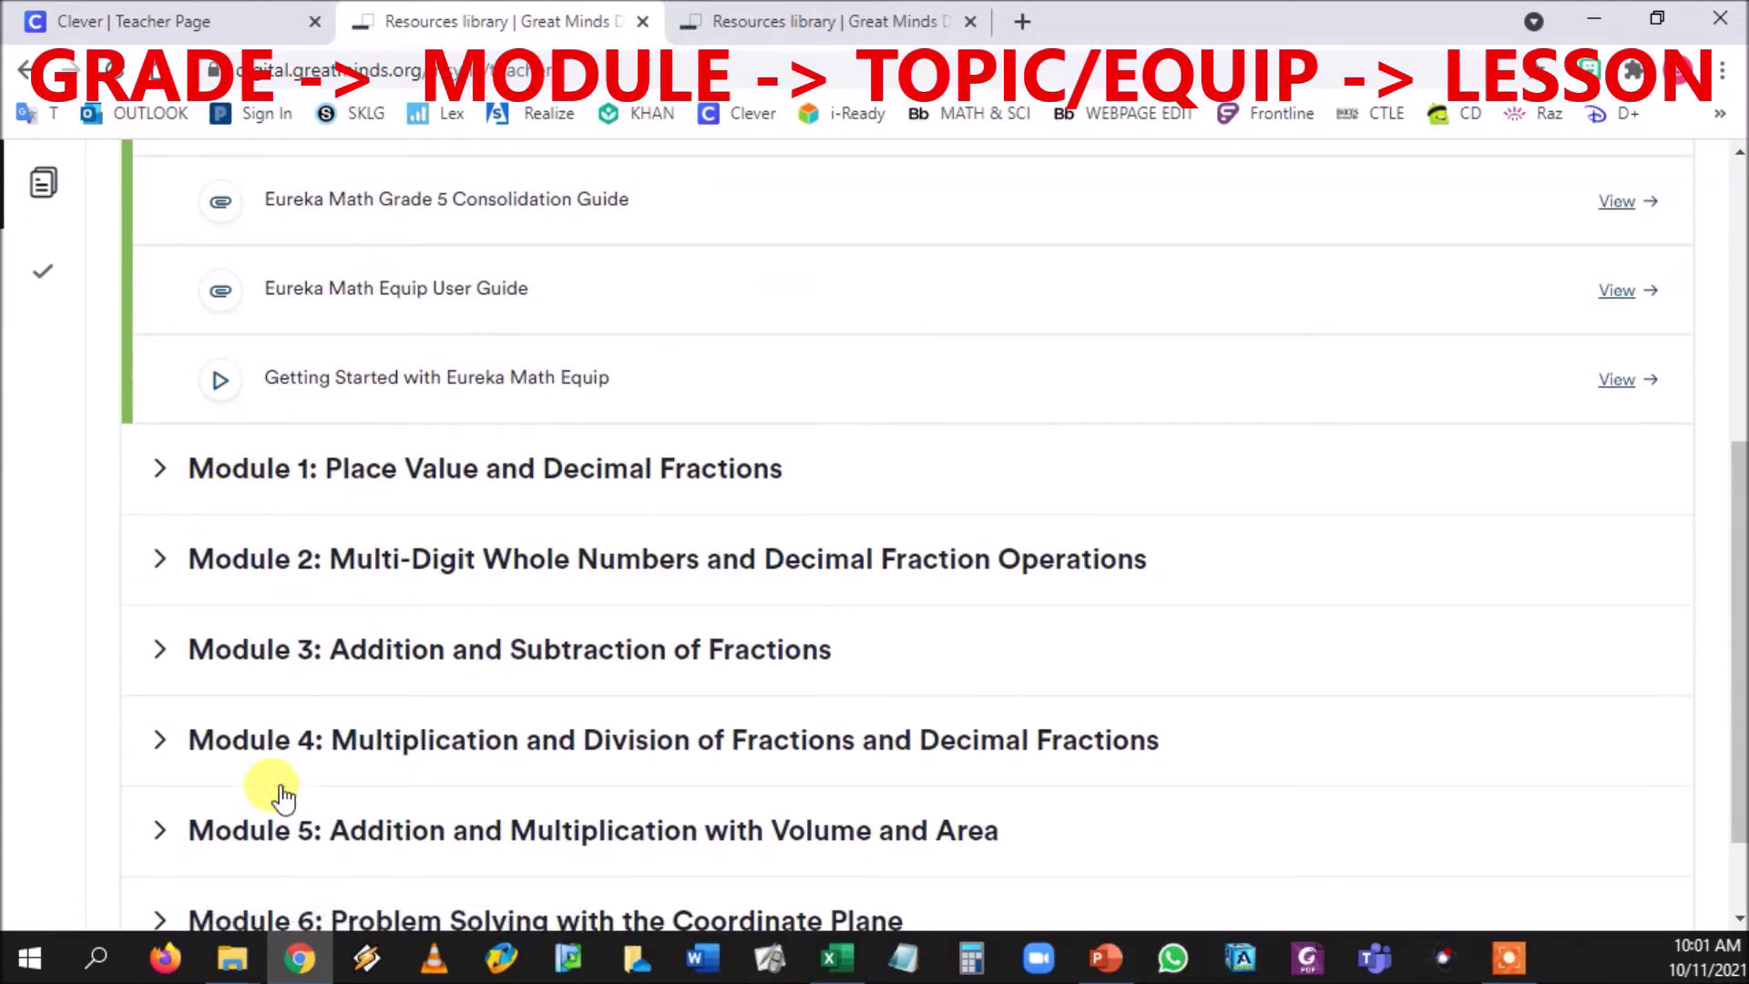
{"action": "left_click", "coordinate": [159, 478]}
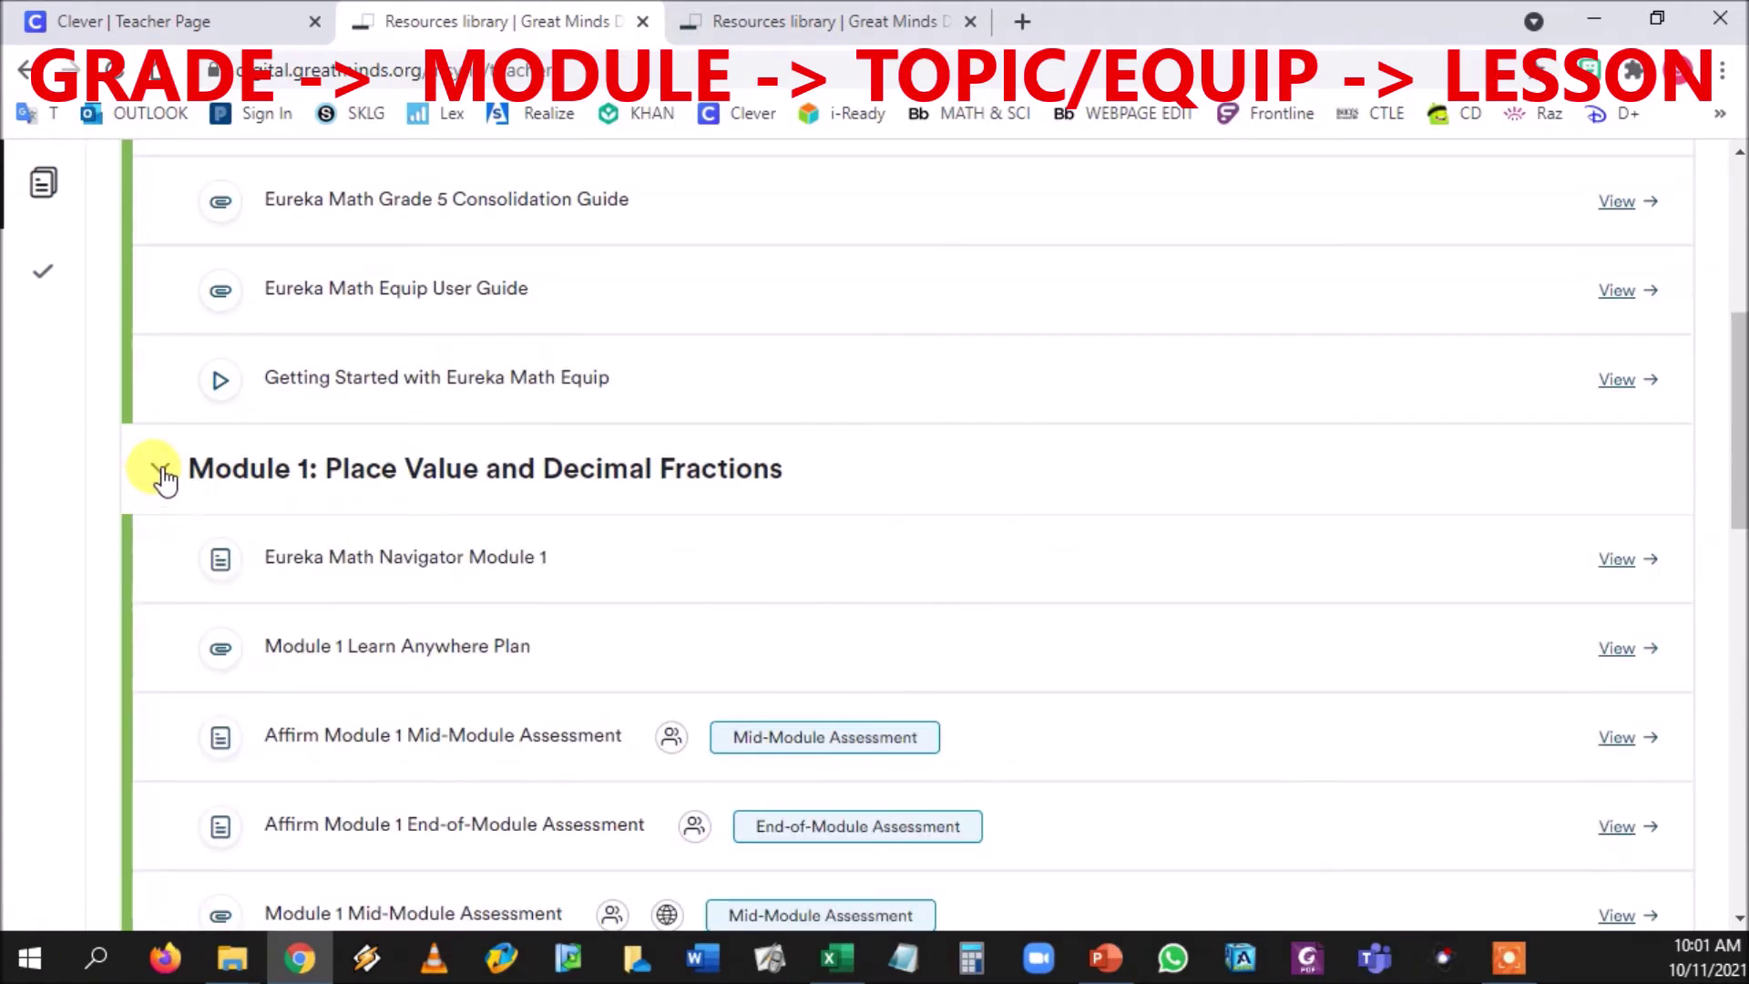
{"action": "scroll", "coordinate": [164, 473], "scroll_direction": "down", "scroll_amount": 7}
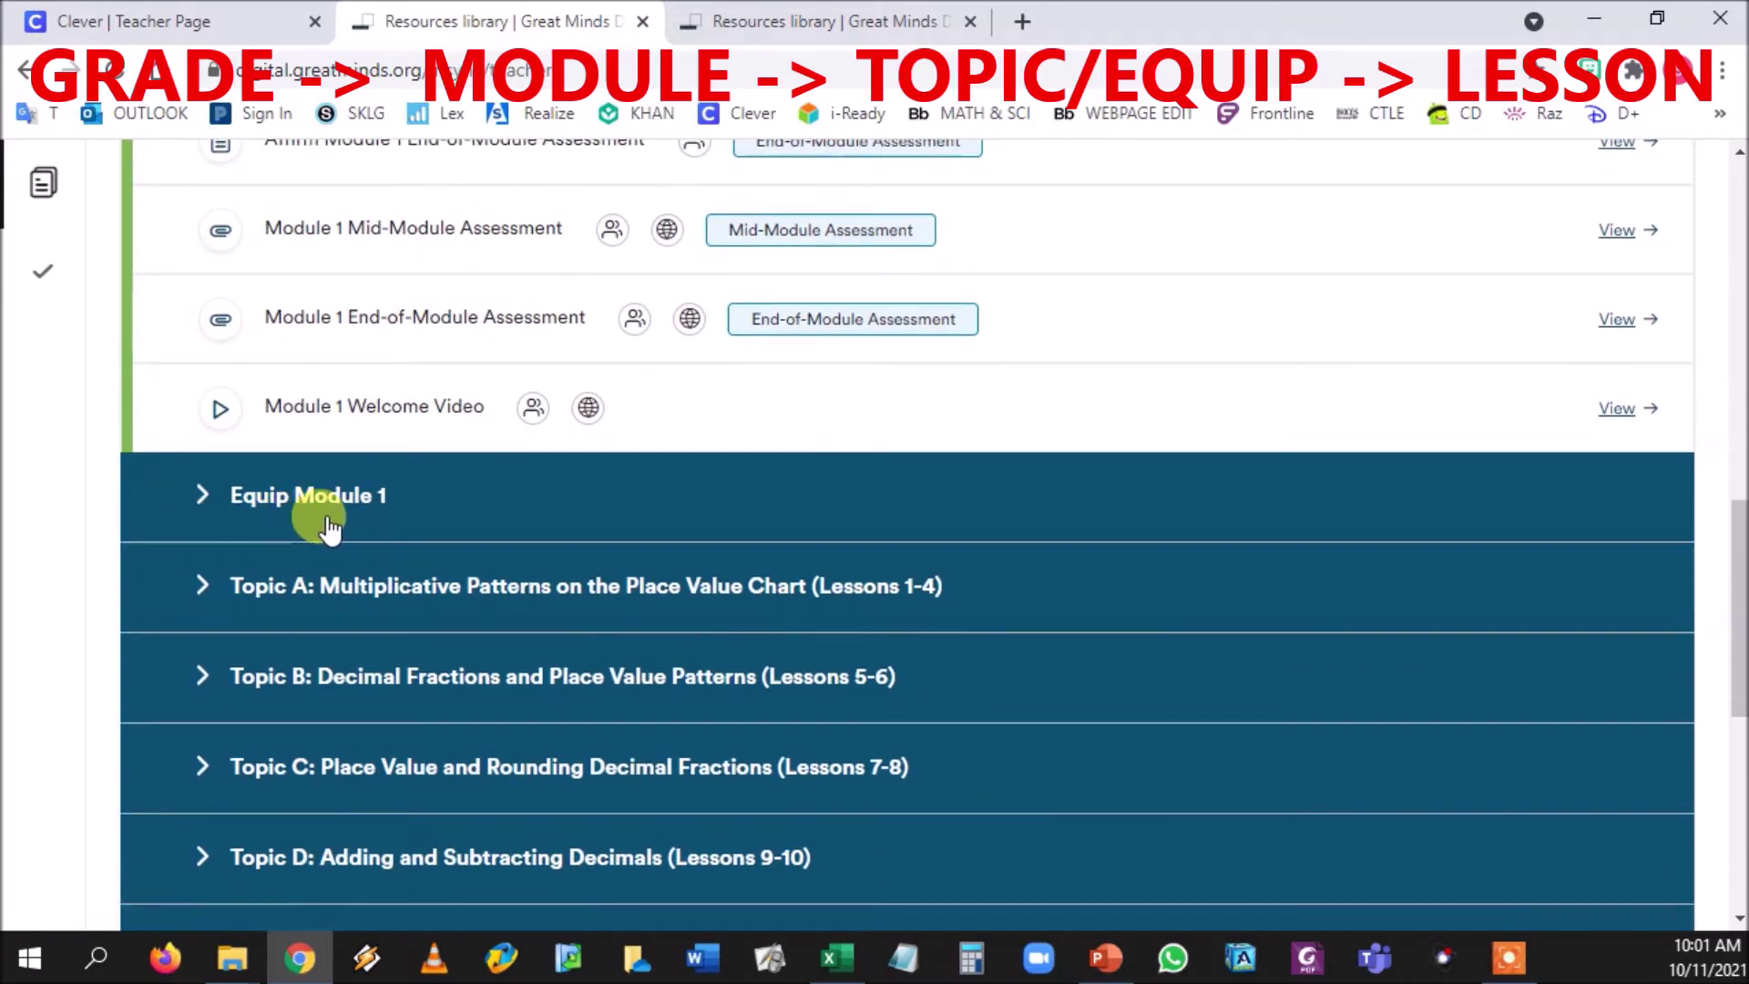
{"action": "scroll", "coordinate": [274, 438], "scroll_direction": "down", "scroll_amount": 3}
{"action": "left_click", "coordinate": [204, 314]}
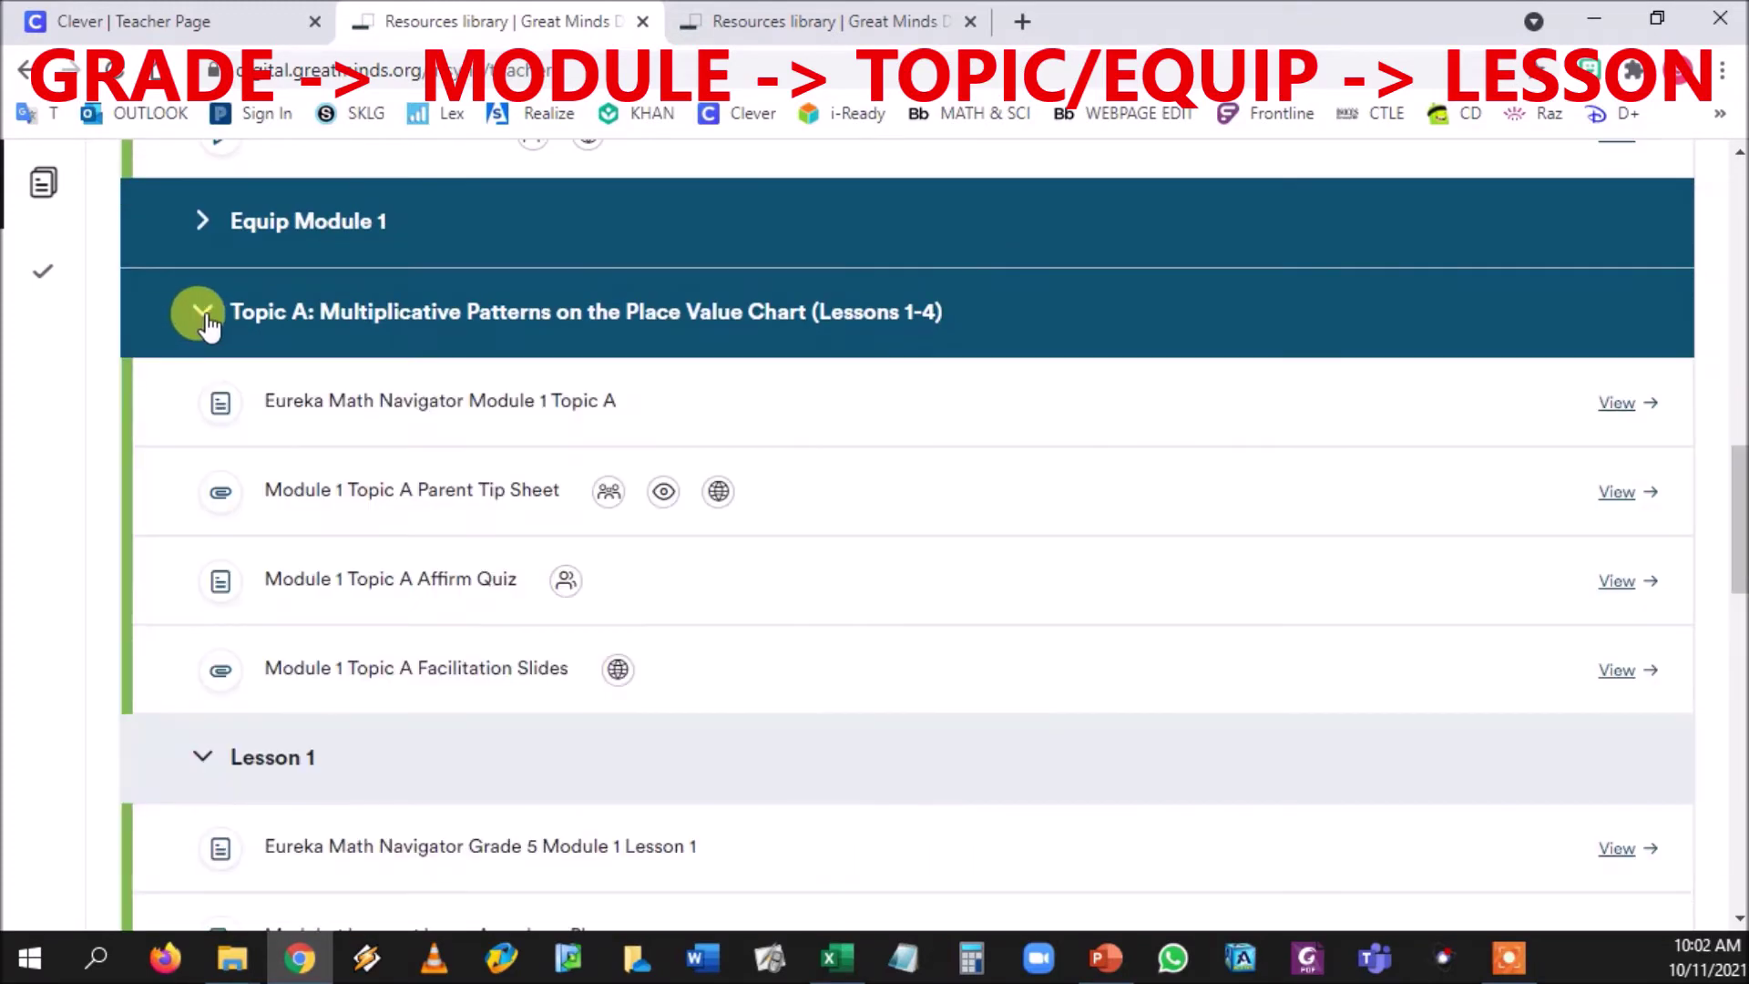
{"action": "scroll", "coordinate": [245, 346], "scroll_direction": "down", "scroll_amount": 5}
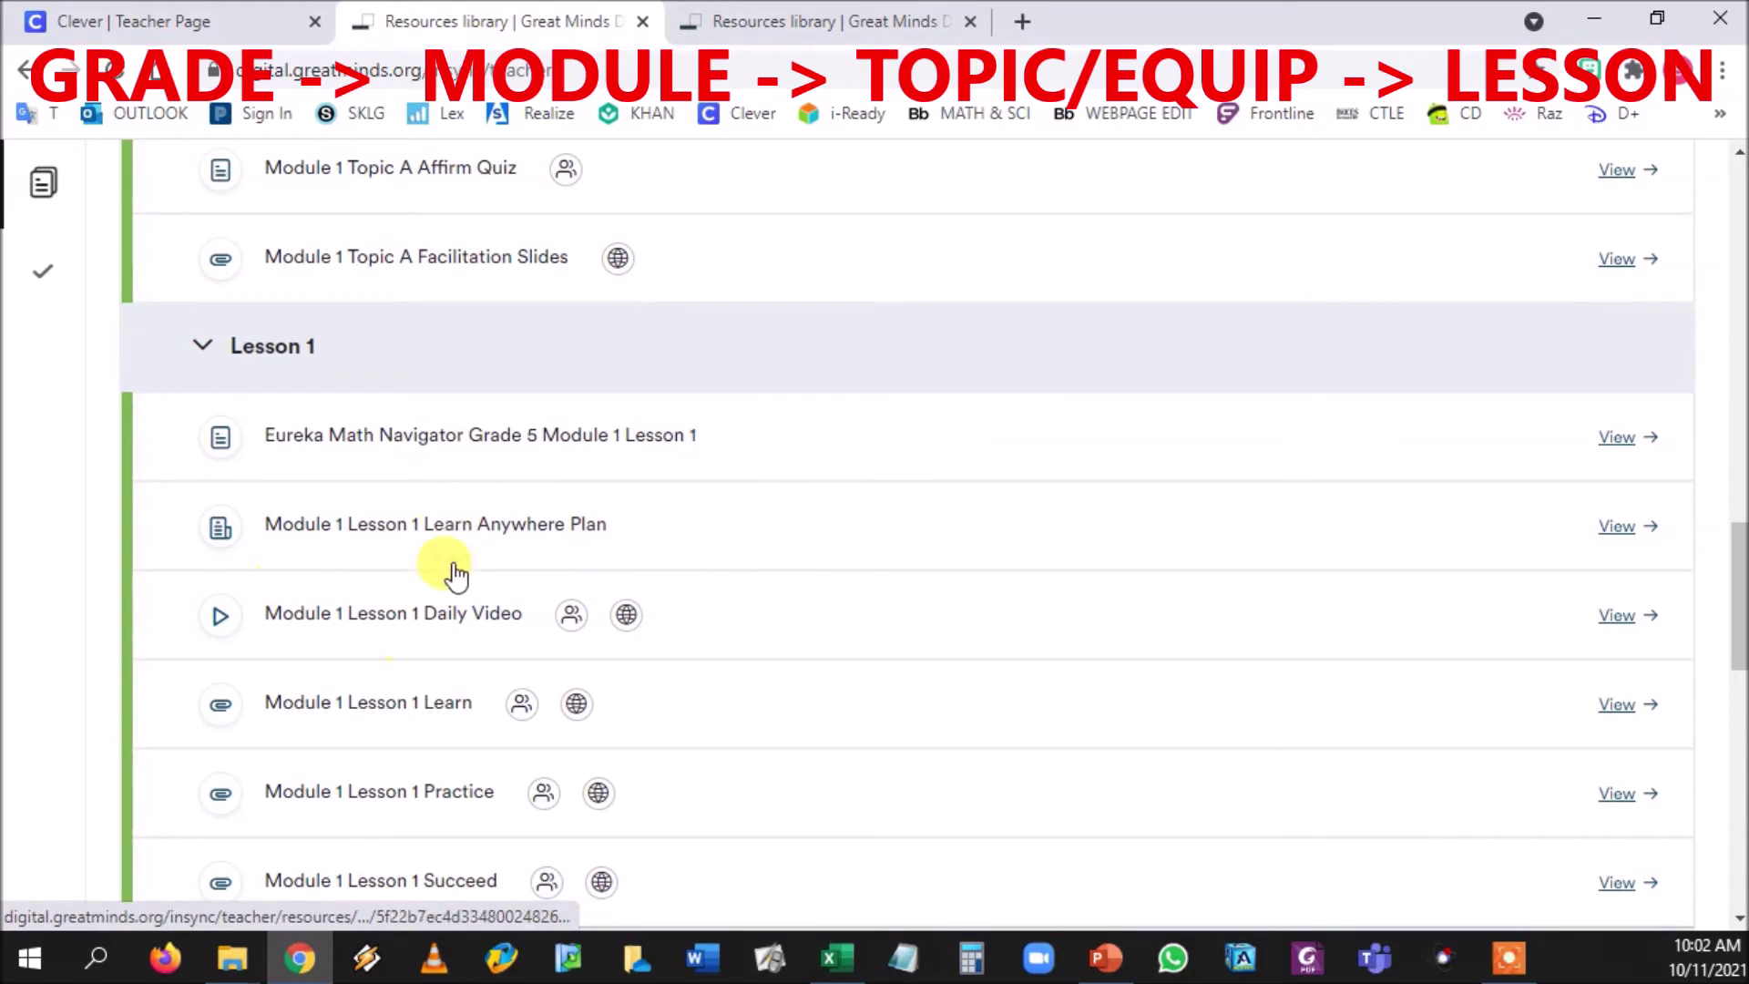
{"action": "scroll", "coordinate": [343, 796], "scroll_direction": "down", "scroll_amount": 2}
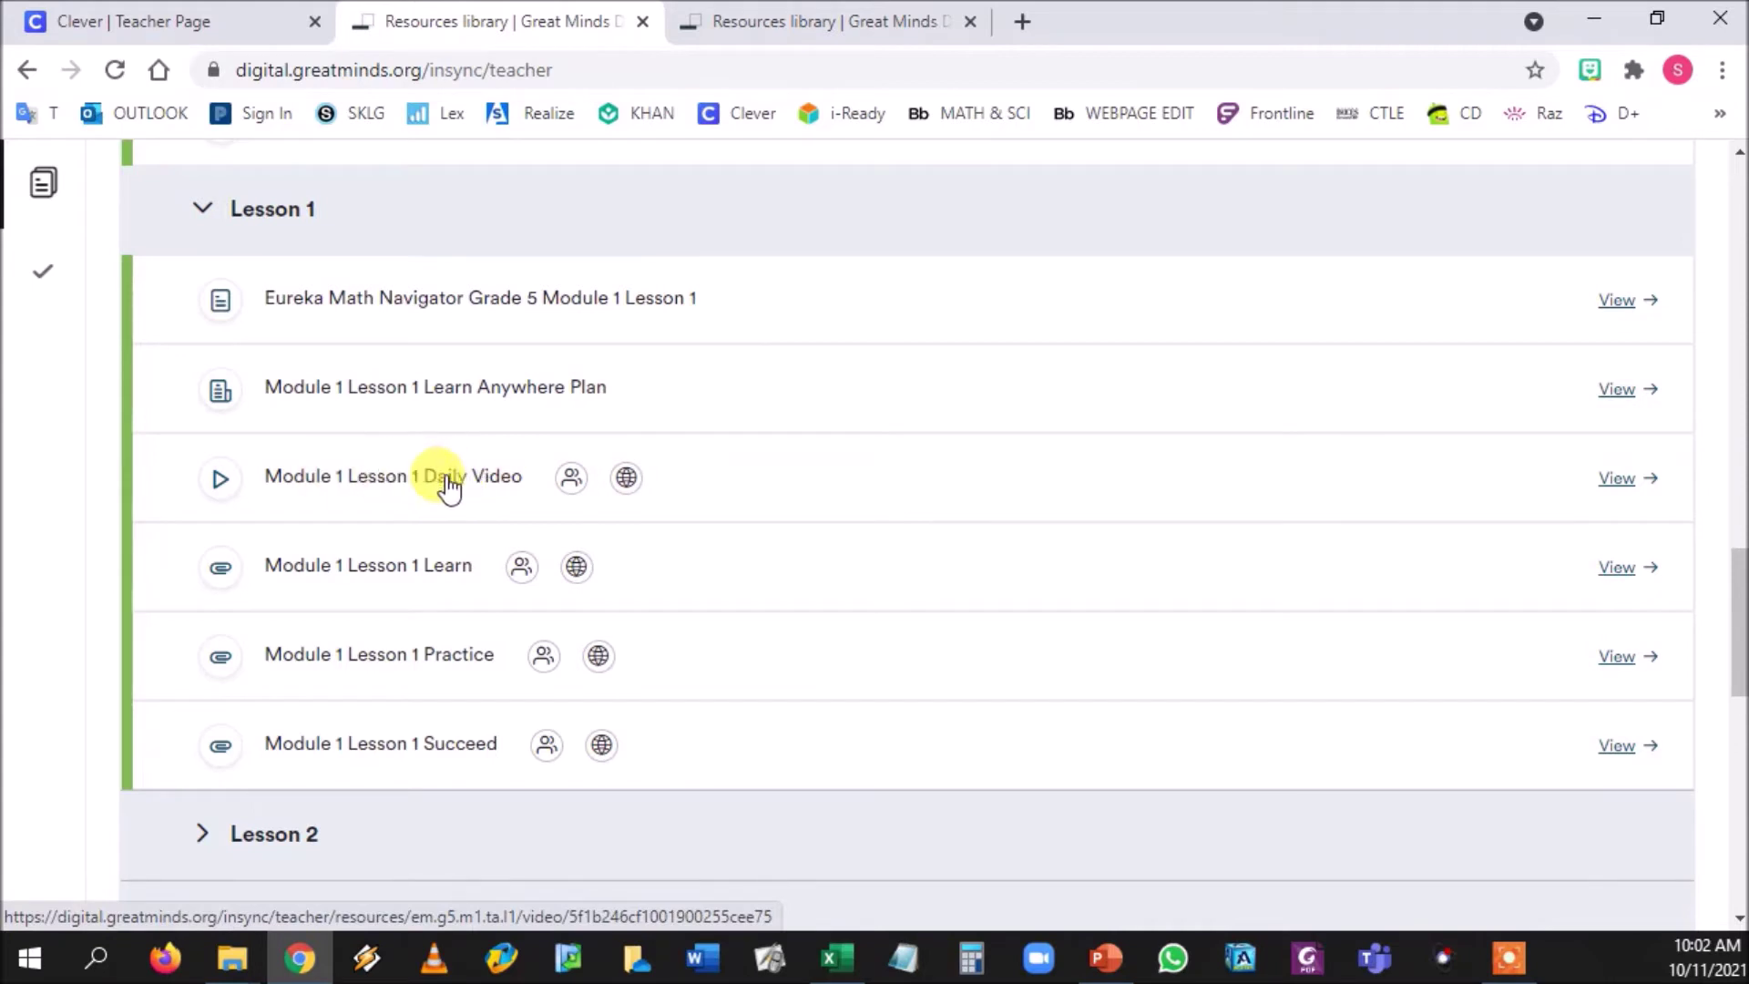
{"action": "mouse_move", "coordinate": [640, 495]}
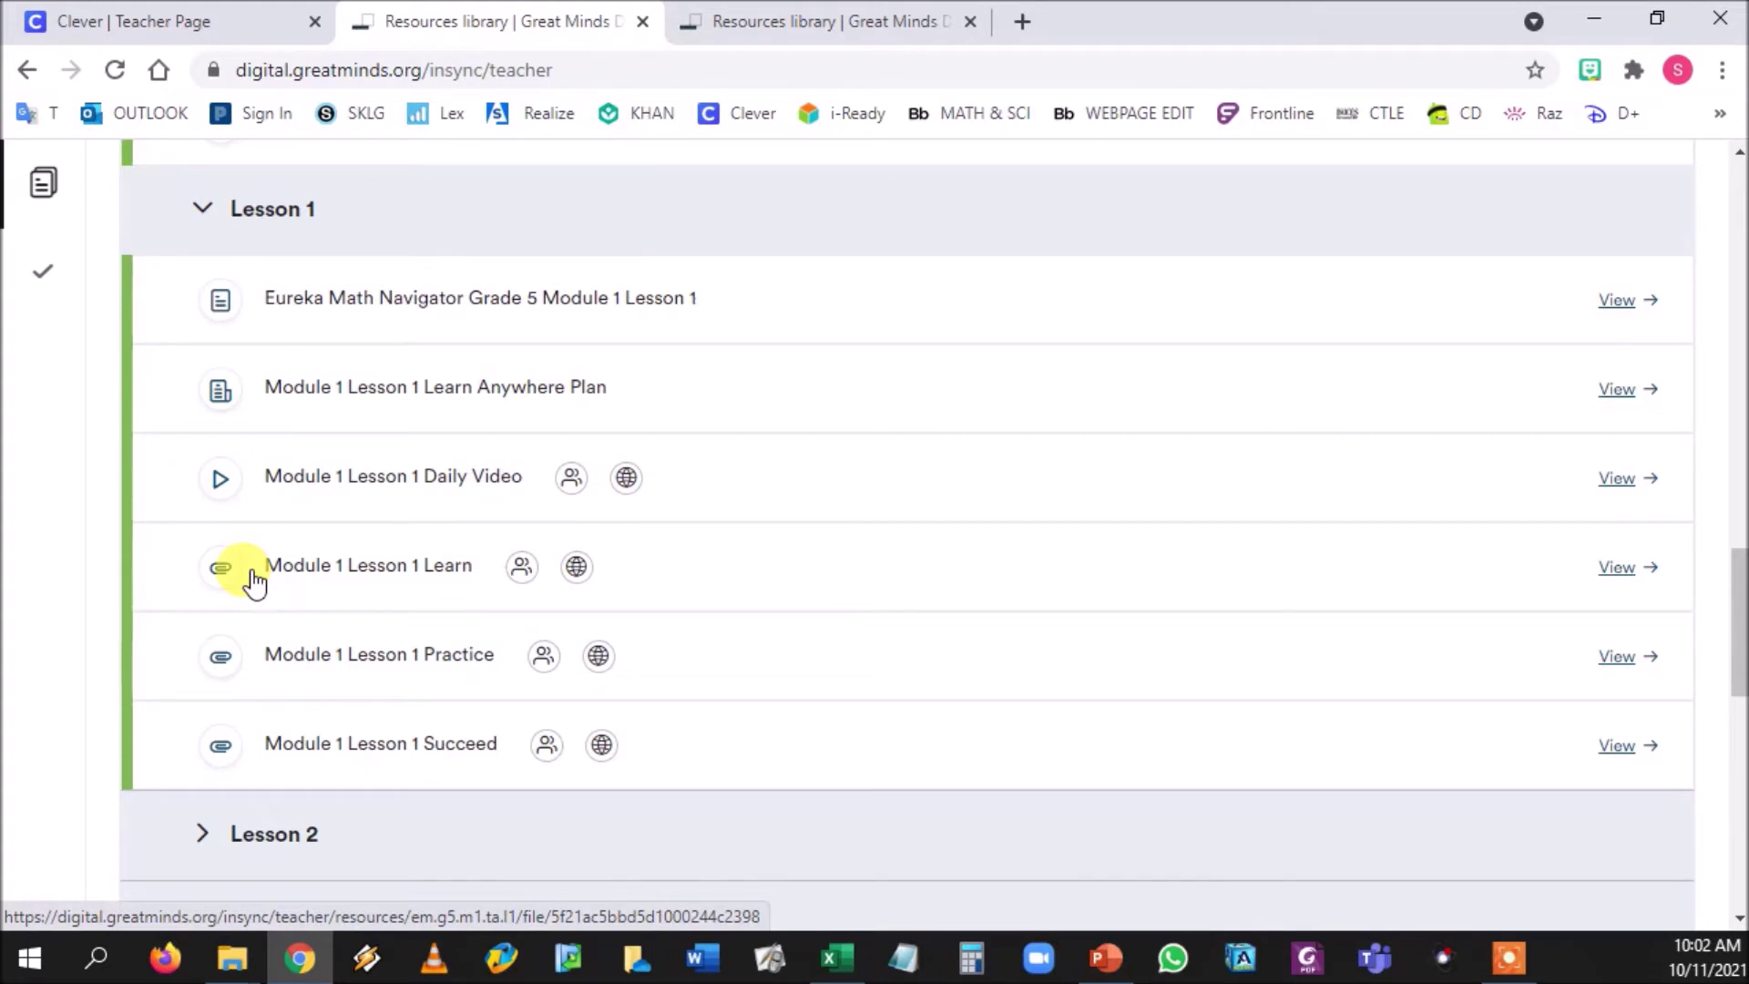
Step: Open Module 1 Lesson 1 Learn, page through its six-page preview, and start assigning it
{"action": "left_click", "coordinate": [352, 569]}
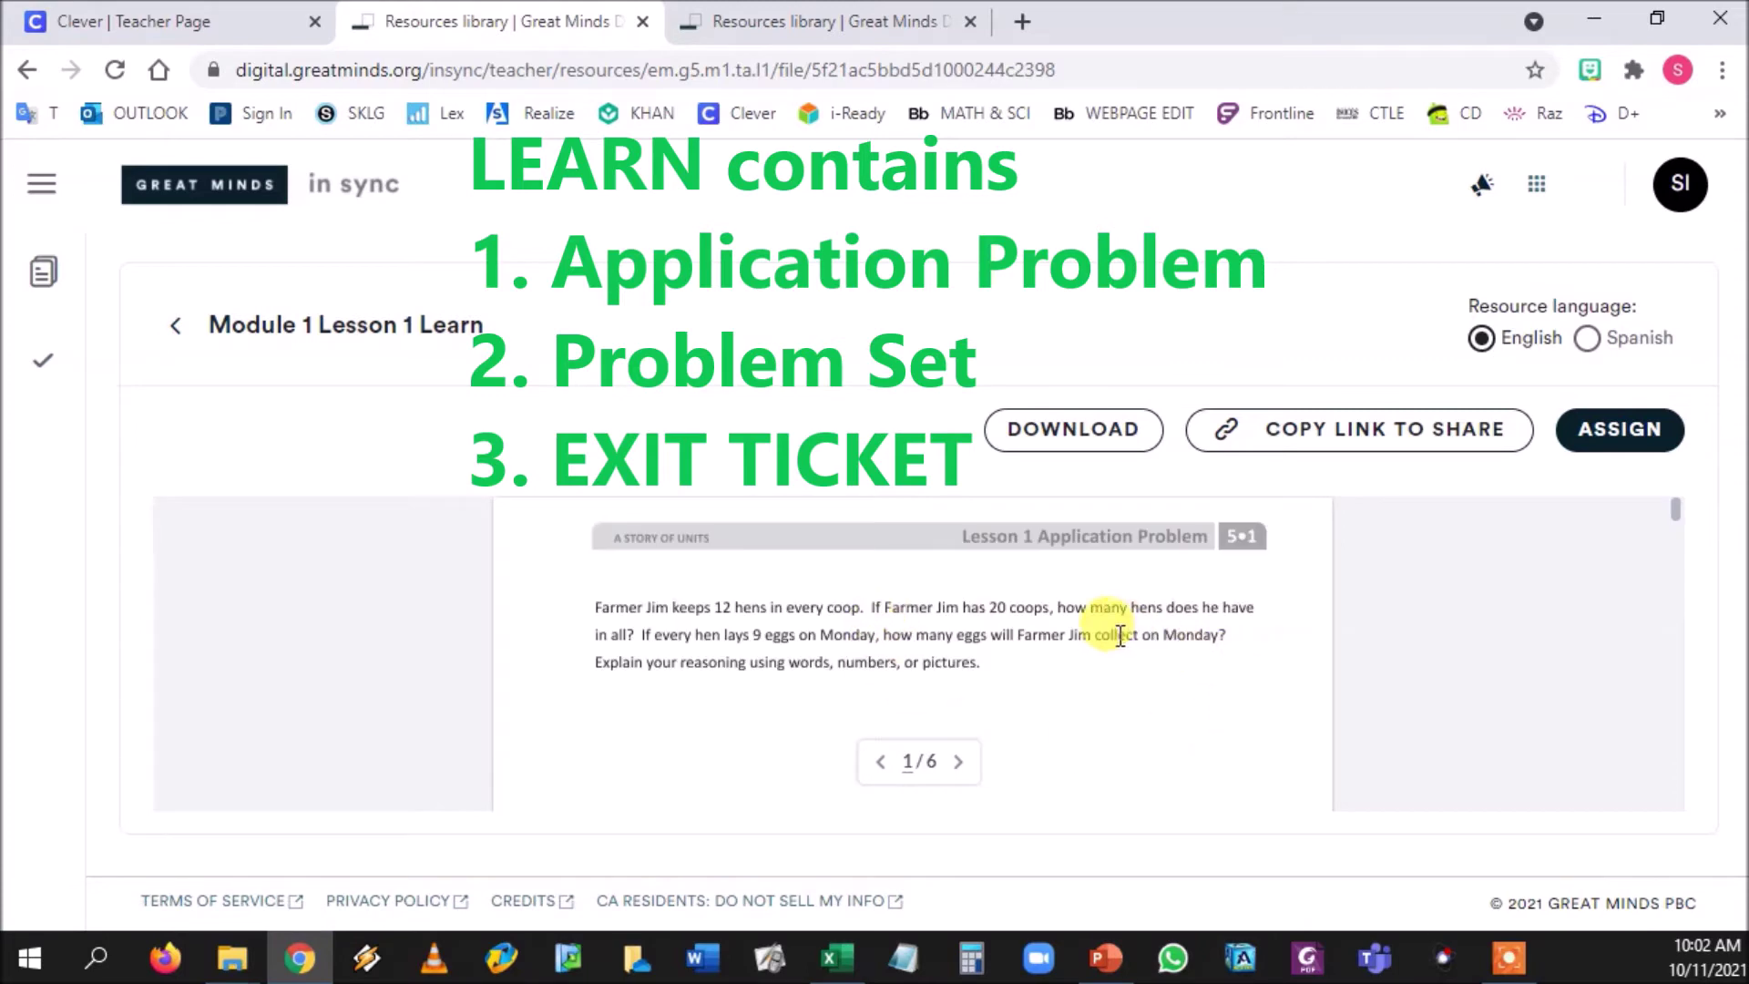
{"action": "scroll", "coordinate": [1102, 635], "scroll_direction": "down", "scroll_amount": 10}
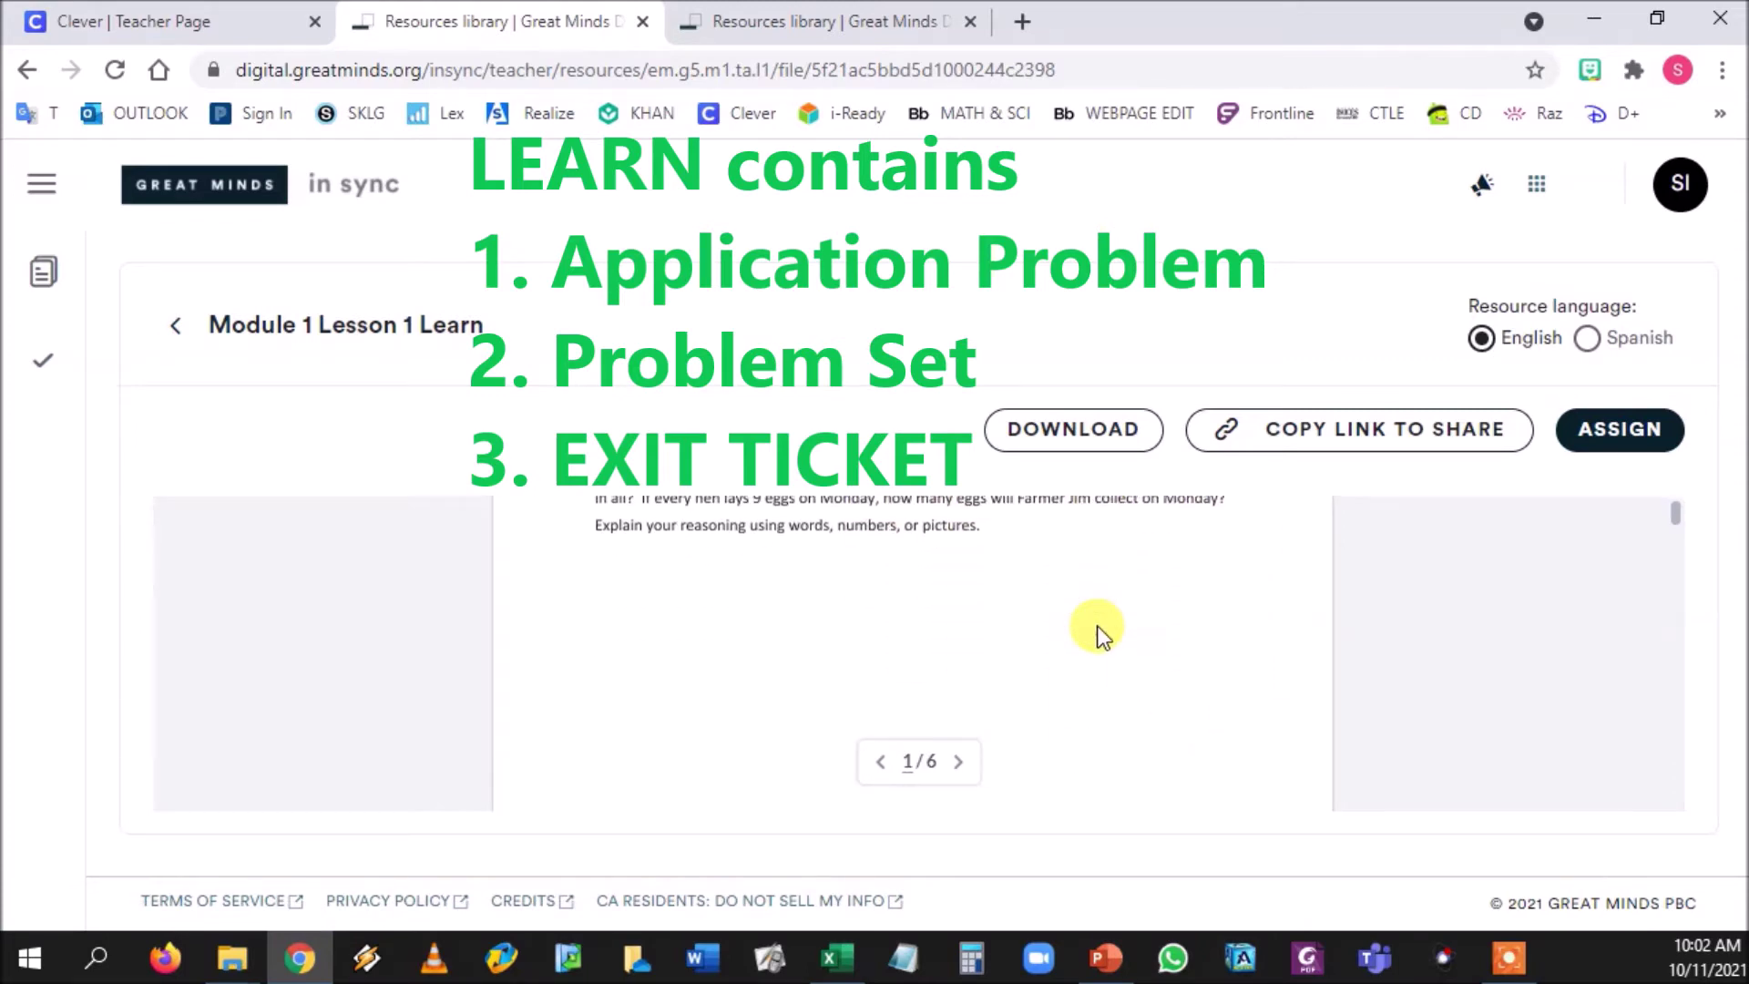
{"action": "scroll", "coordinate": [1111, 629], "scroll_direction": "down", "scroll_amount": 15}
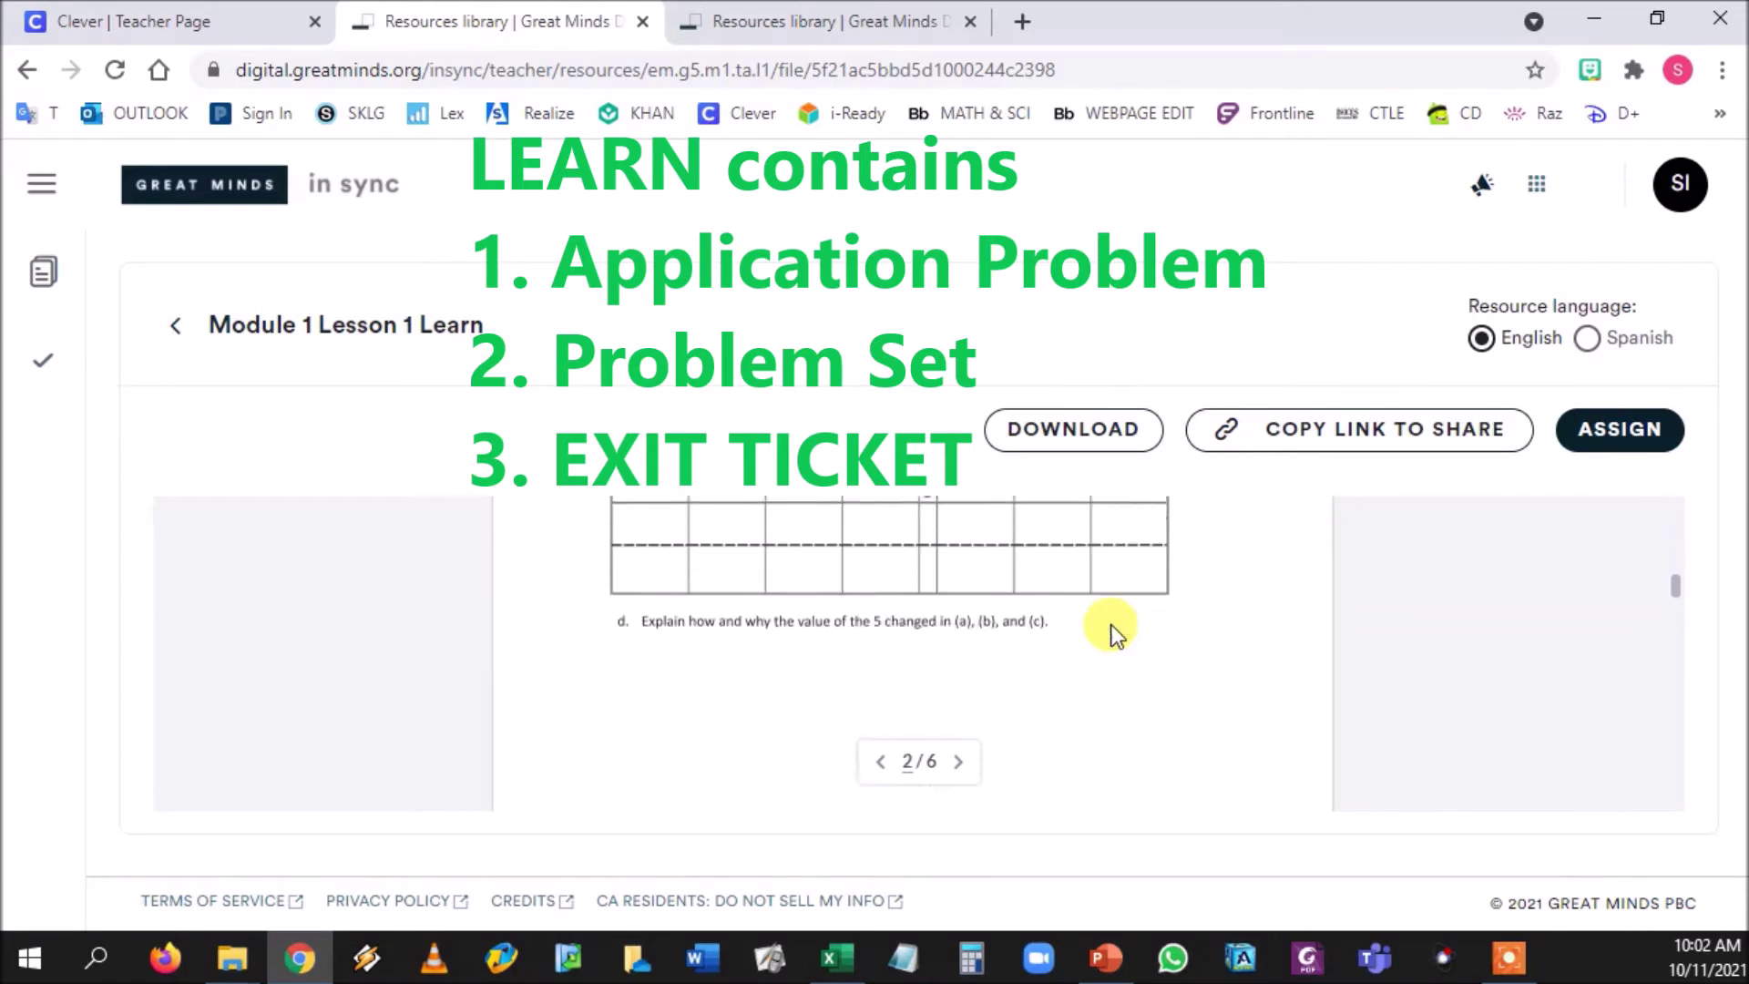
{"action": "scroll", "coordinate": [1117, 634], "scroll_direction": "down", "scroll_amount": 10}
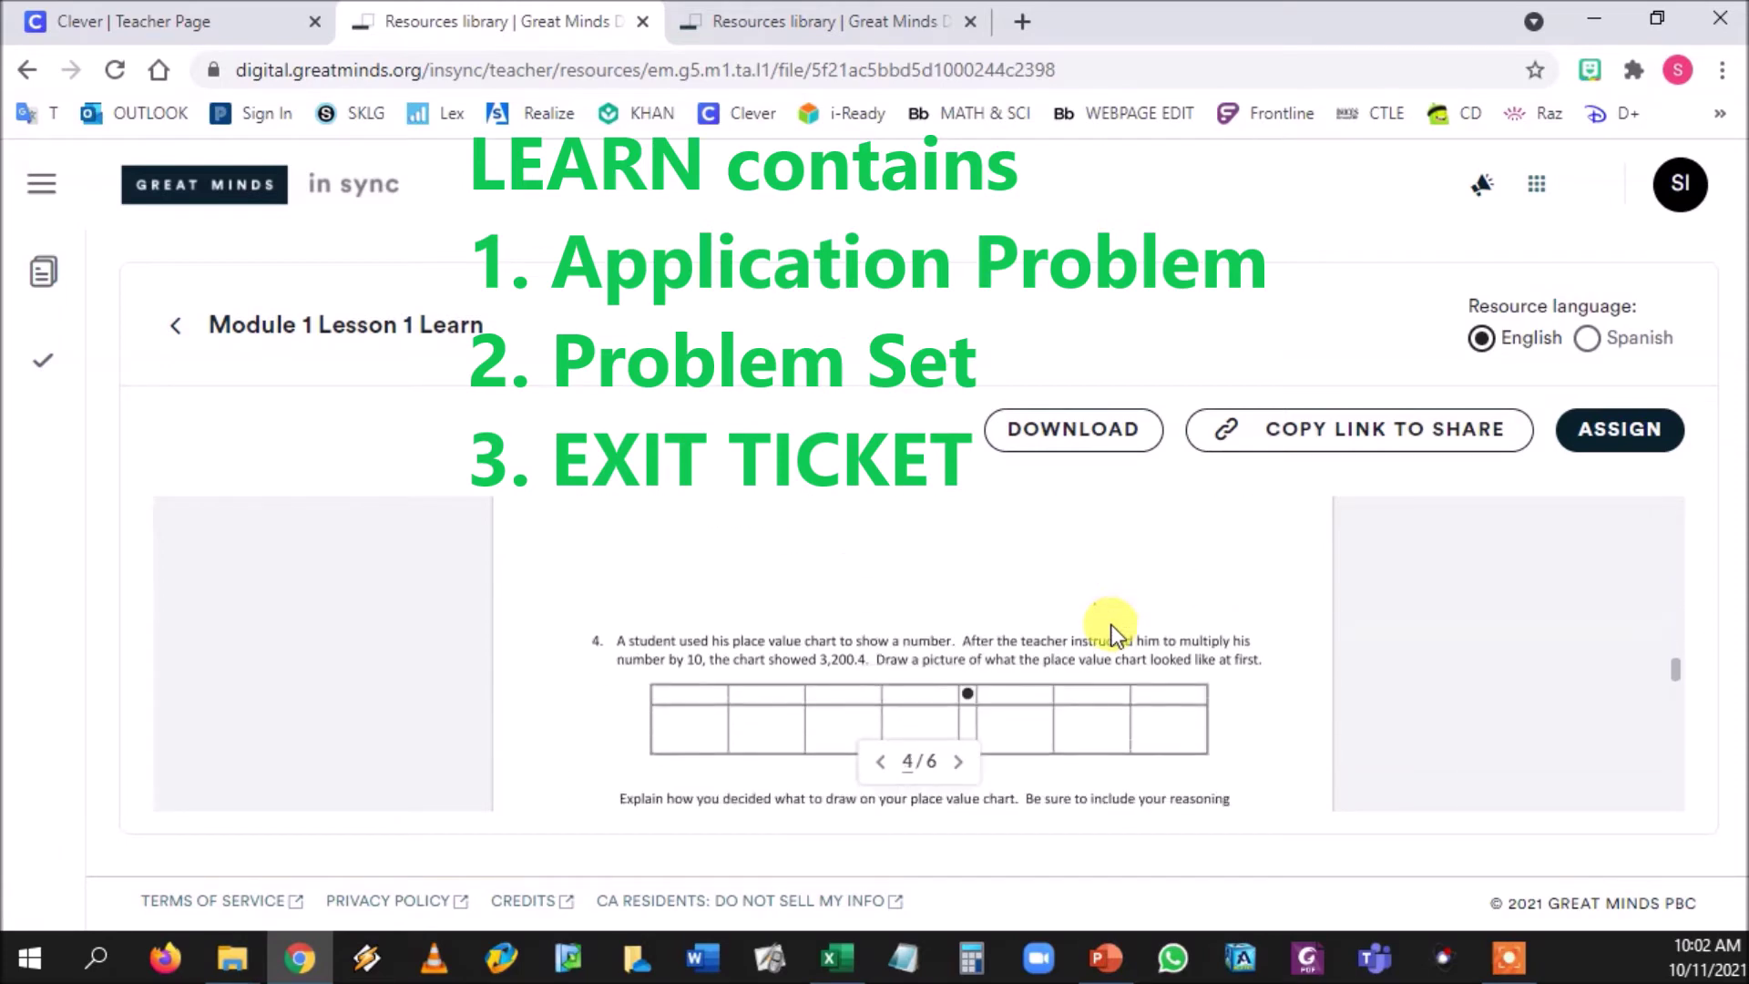
{"action": "scroll", "coordinate": [1117, 635], "scroll_direction": "down", "scroll_amount": 1}
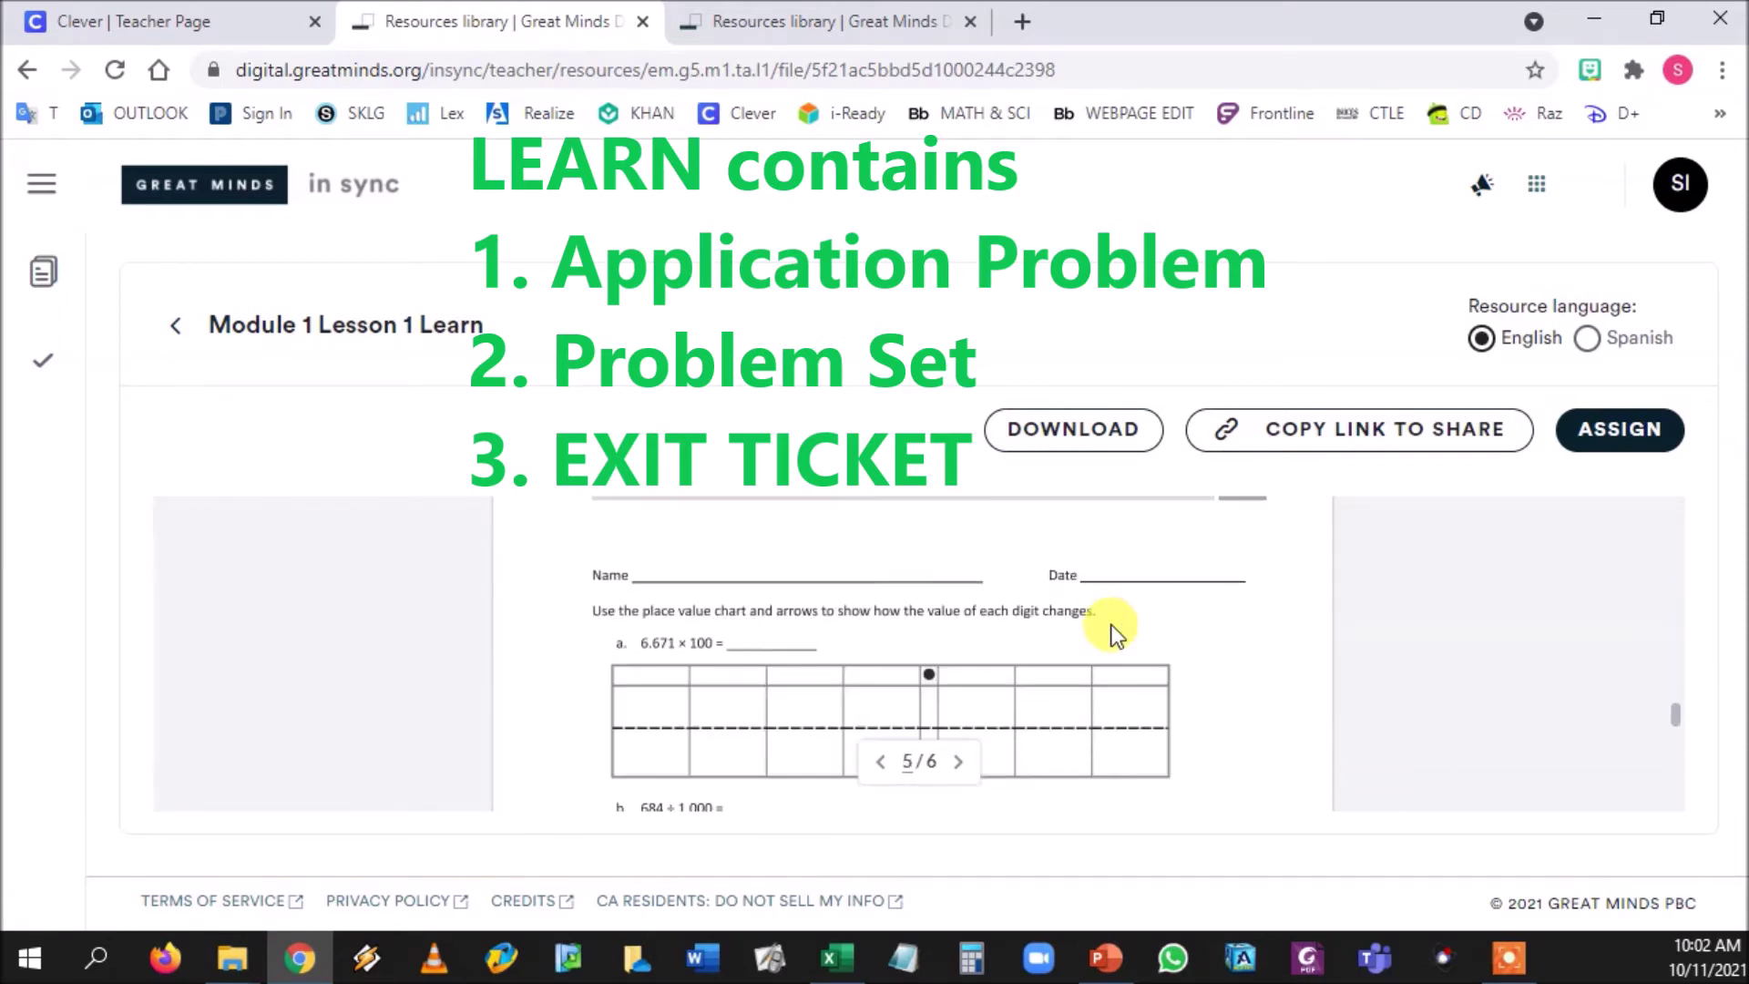
{"action": "scroll", "coordinate": [1117, 634], "scroll_direction": "up", "scroll_amount": 2}
{"action": "scroll", "coordinate": [1117, 635], "scroll_direction": "down", "scroll_amount": 10}
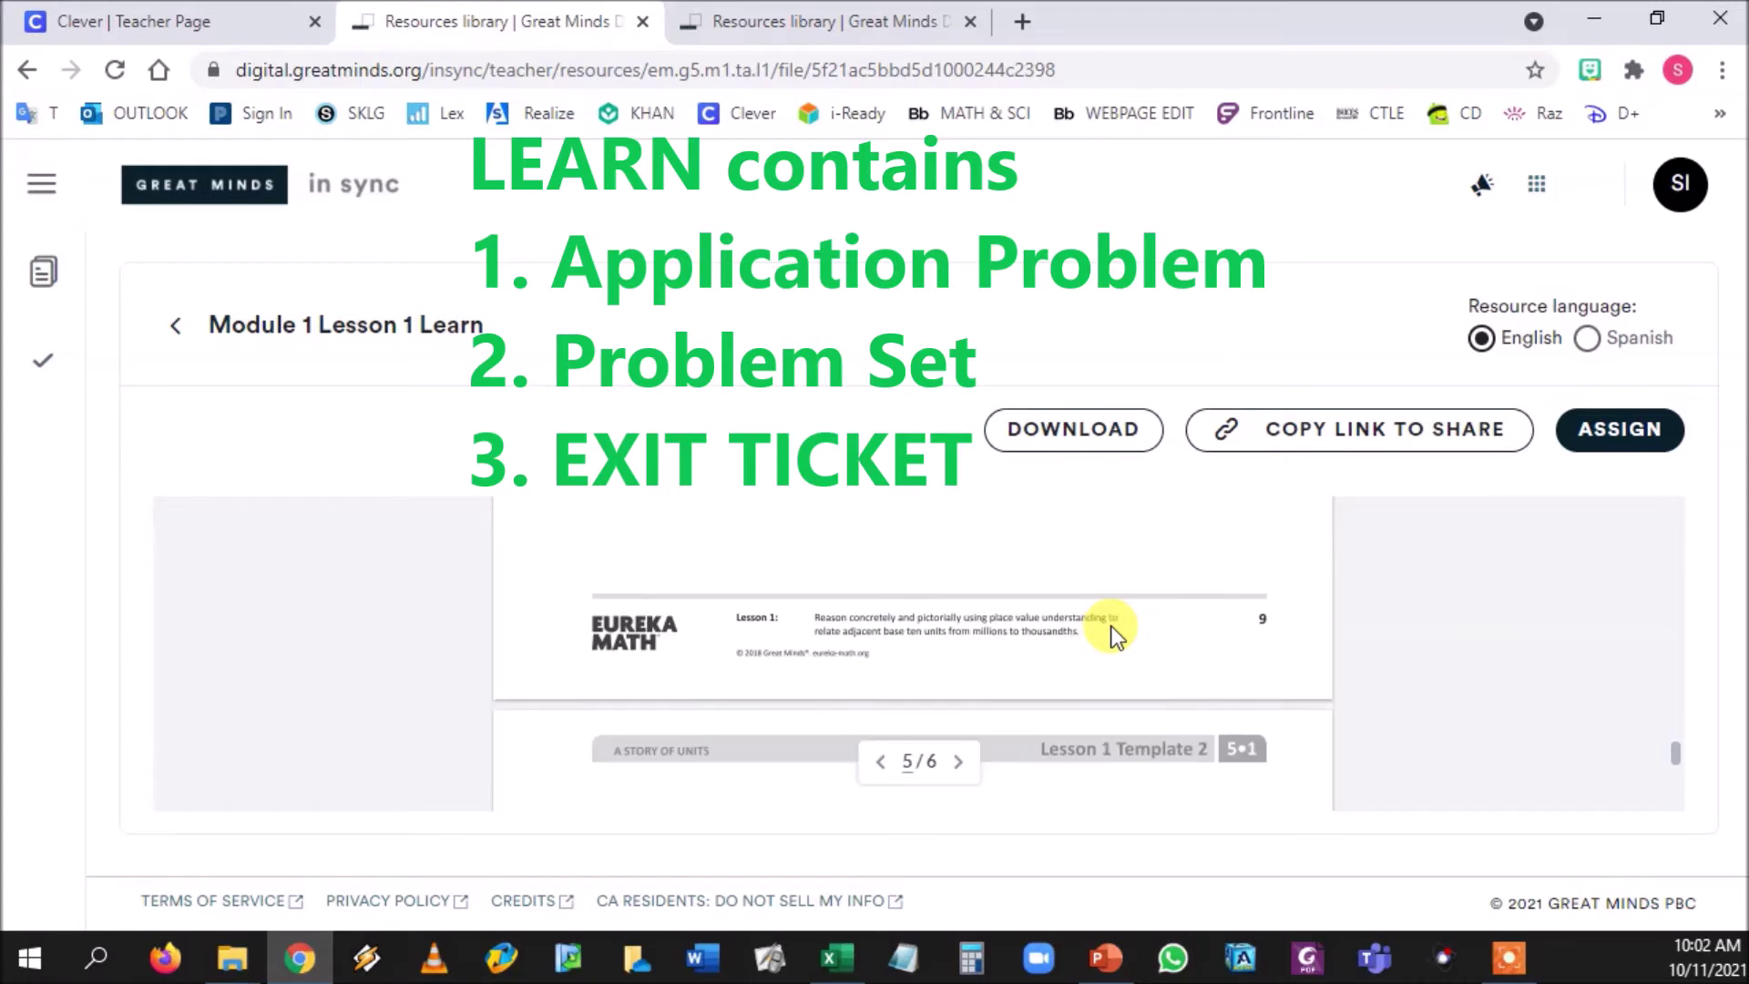
{"action": "scroll", "coordinate": [1113, 631], "scroll_direction": "down", "scroll_amount": 2}
{"action": "scroll", "coordinate": [1113, 632], "scroll_direction": "up", "scroll_amount": 6}
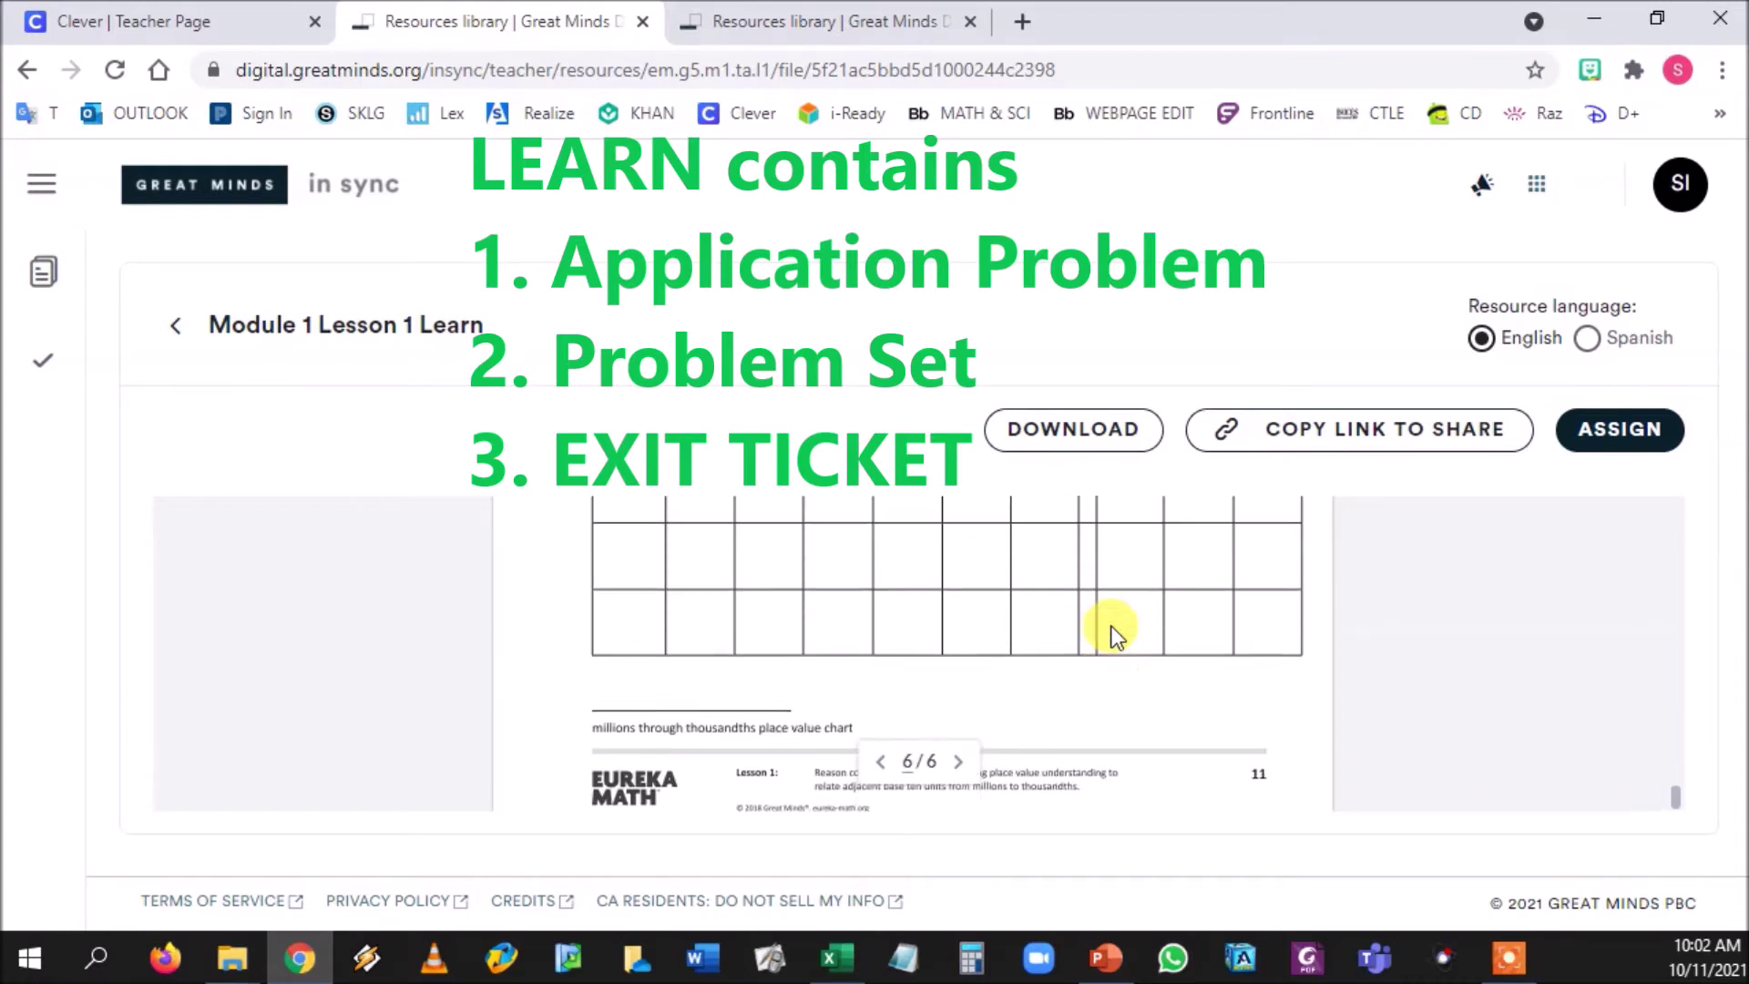
{"action": "scroll", "coordinate": [1107, 627], "scroll_direction": "up", "scroll_amount": 4}
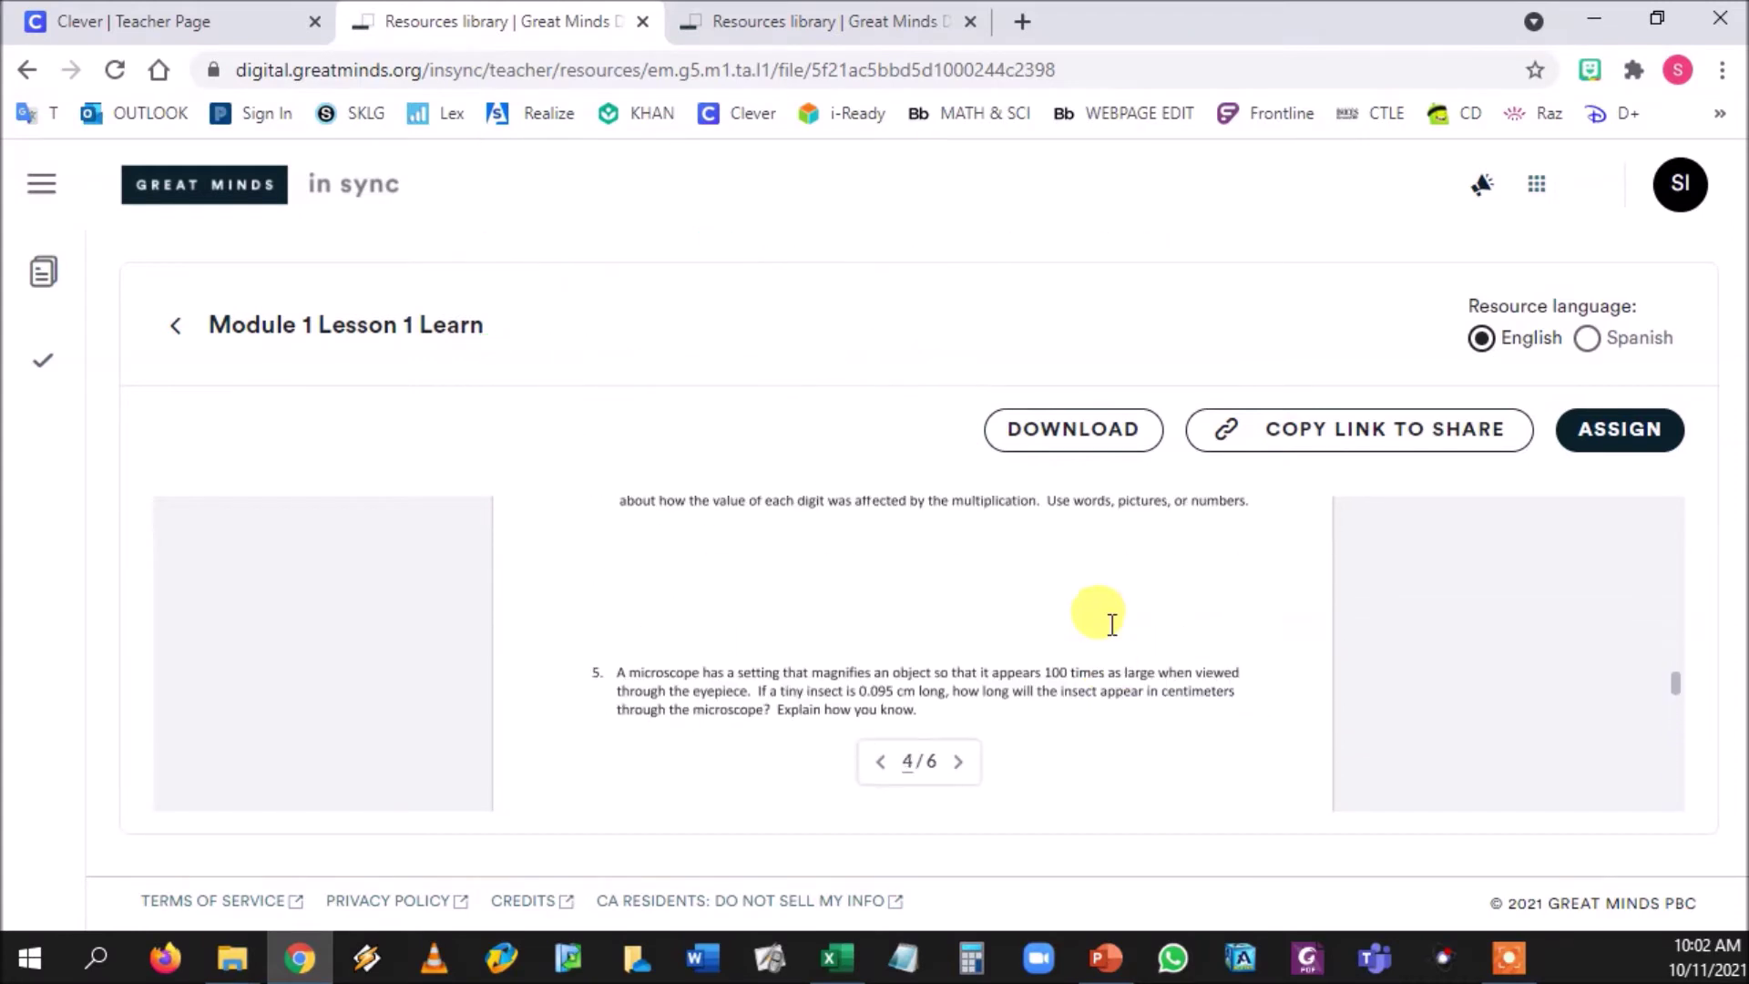
{"action": "left_click", "coordinate": [1621, 431]}
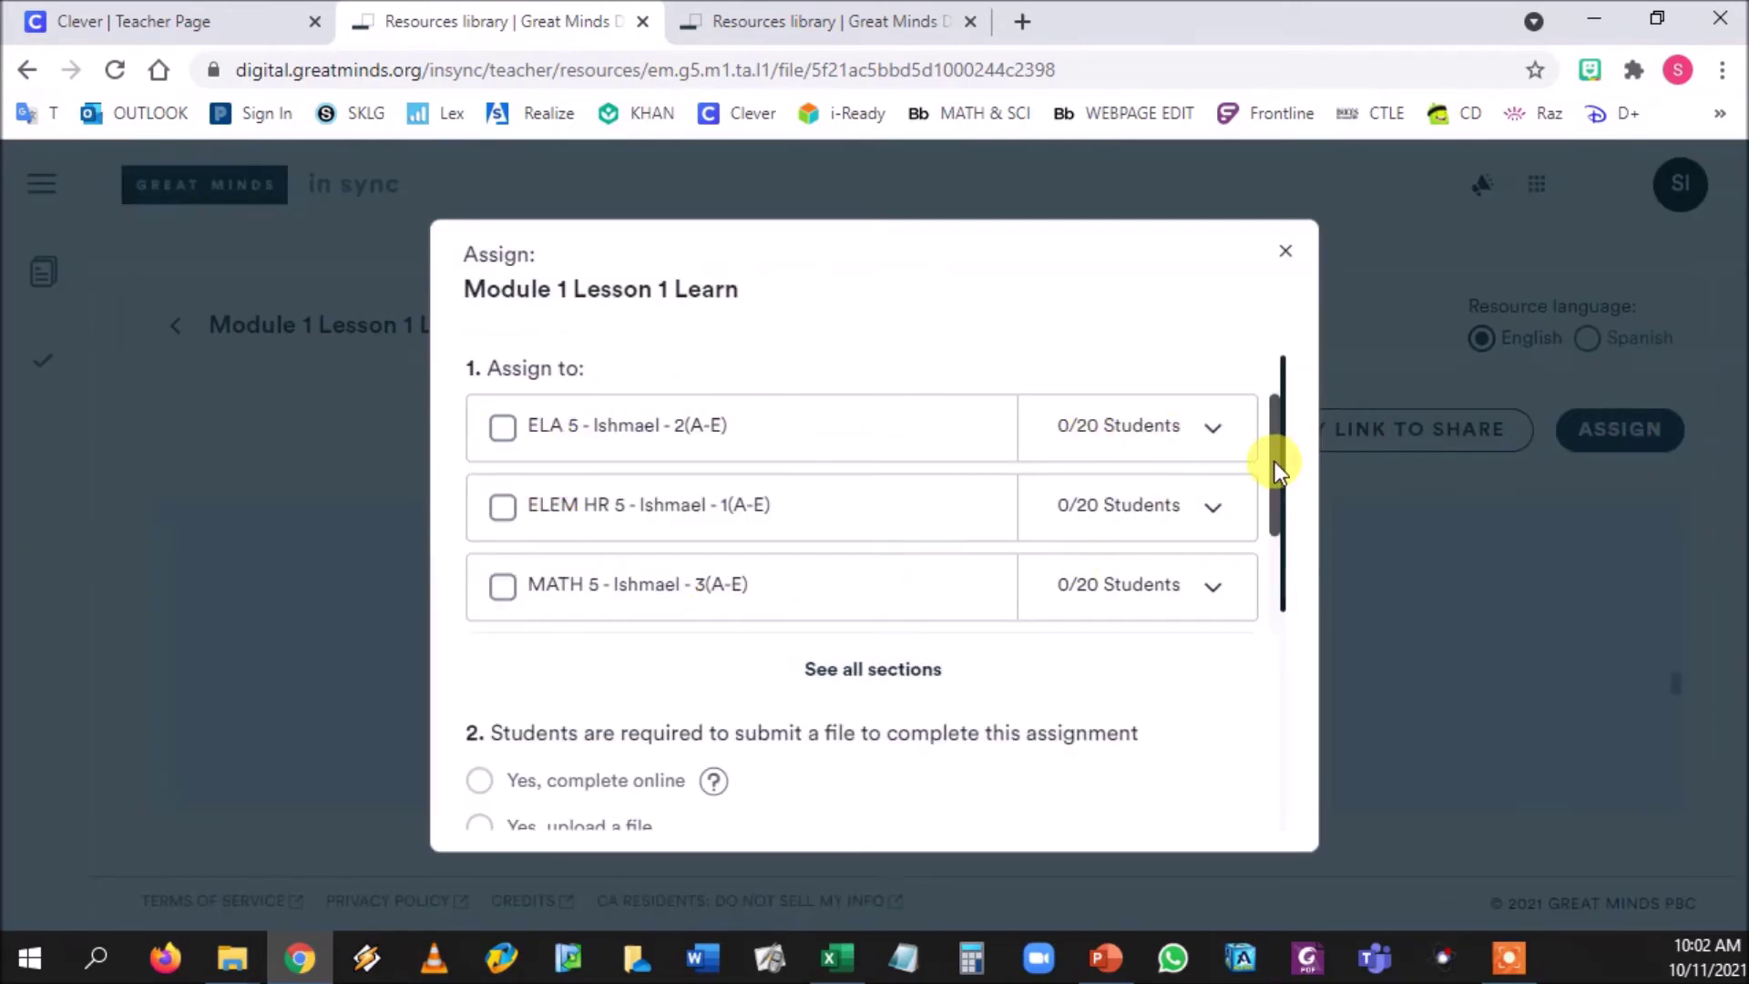
Step: Pick one student from the SOCIAL STUDIES 5 class in the Assign dialog
{"action": "left_click_drag", "start_coordinate": [1275, 461], "coordinate": [1291, 628]}
{"action": "scroll", "coordinate": [1266, 674], "scroll_direction": "down", "scroll_amount": 5}
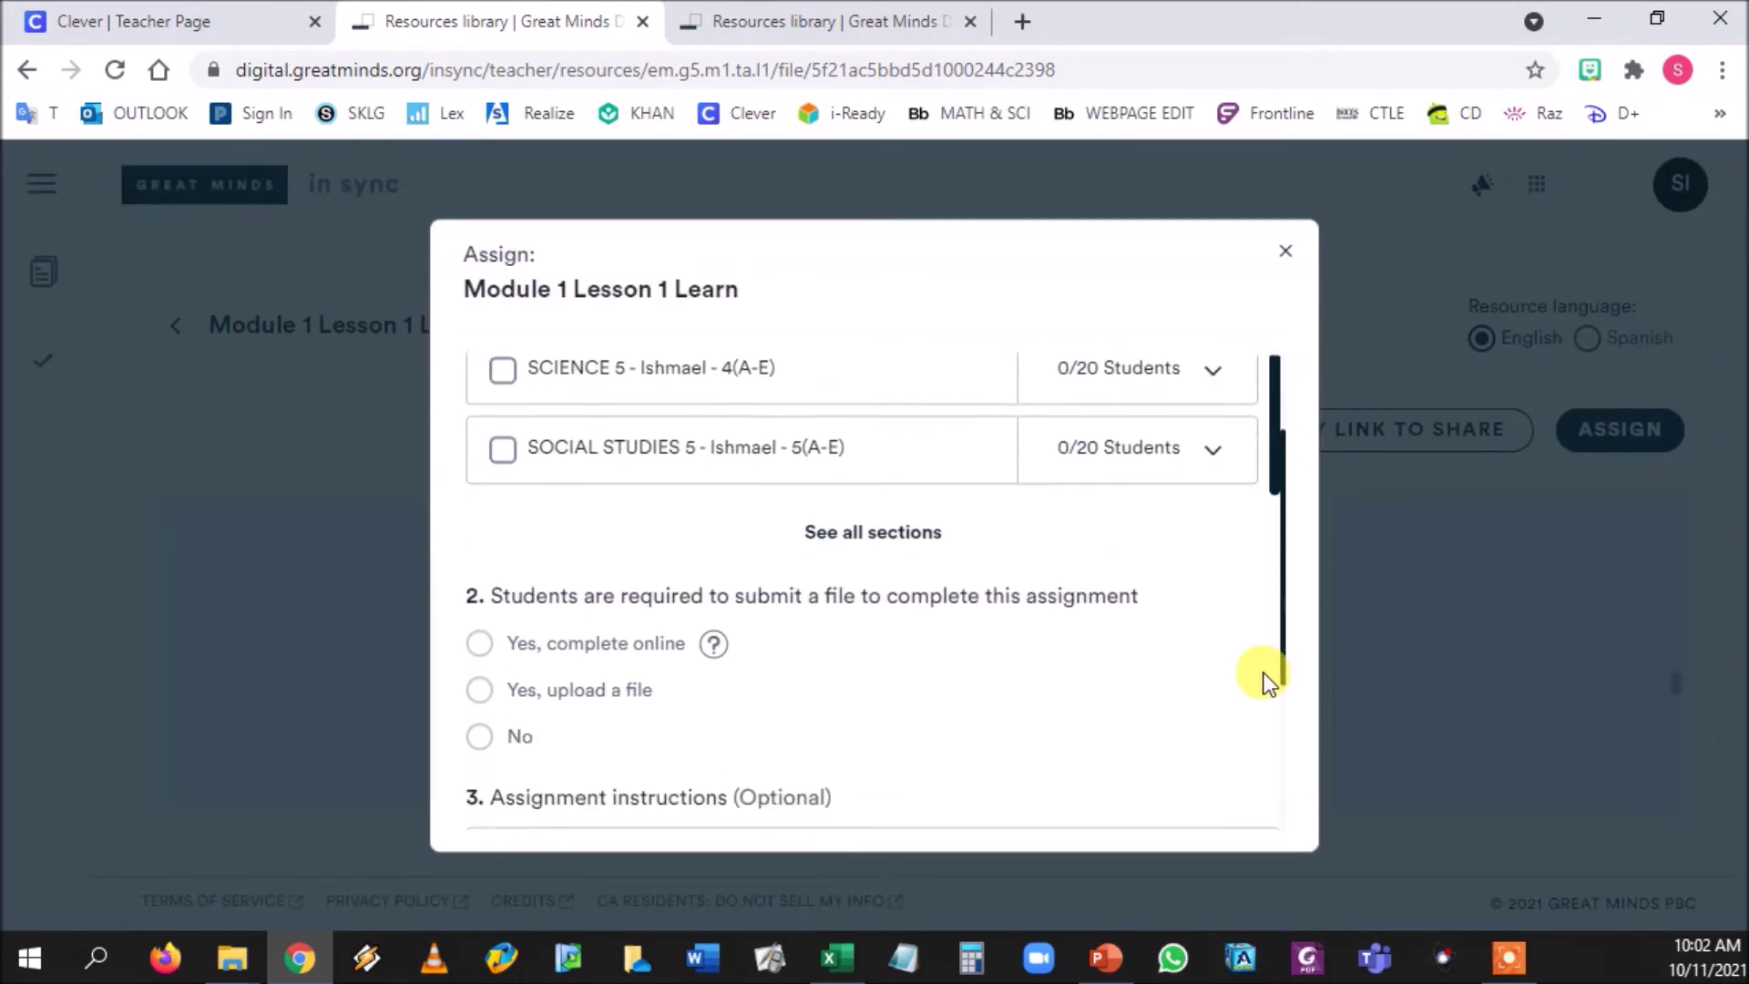
{"action": "scroll", "coordinate": [1248, 629], "scroll_direction": "up", "scroll_amount": 2}
{"action": "scroll", "coordinate": [1241, 612], "scroll_direction": "up", "scroll_amount": 1}
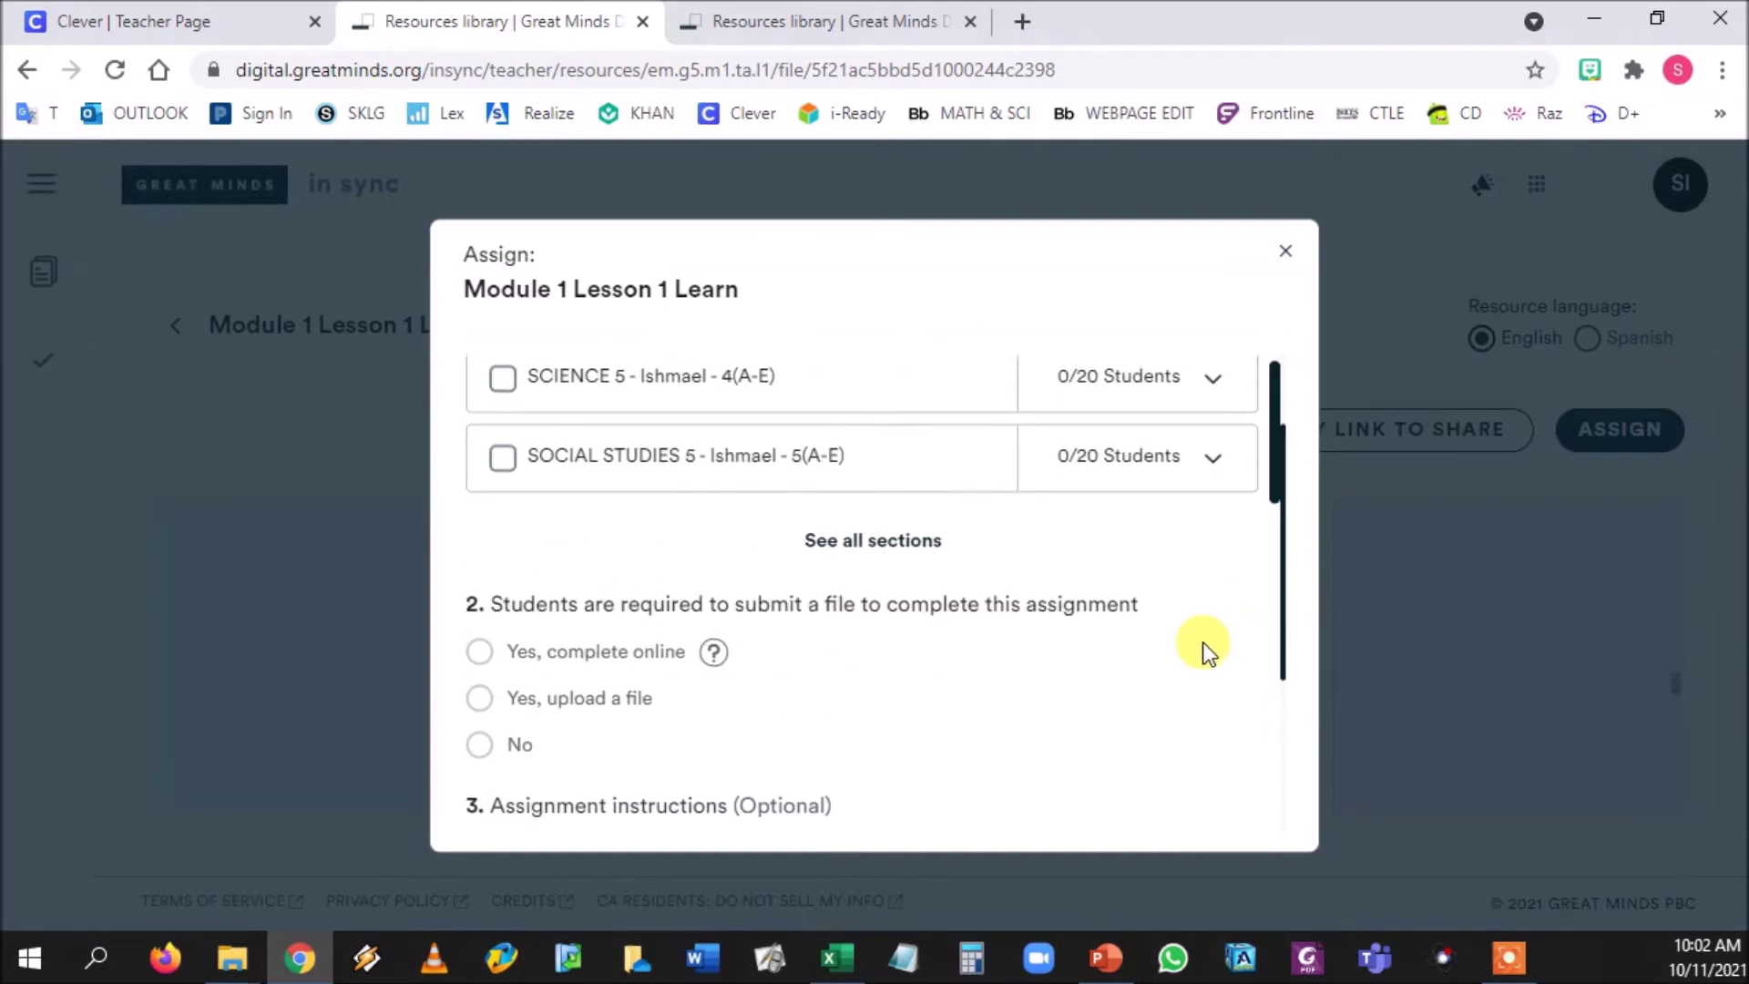
{"action": "mouse_move", "coordinate": [713, 653]}
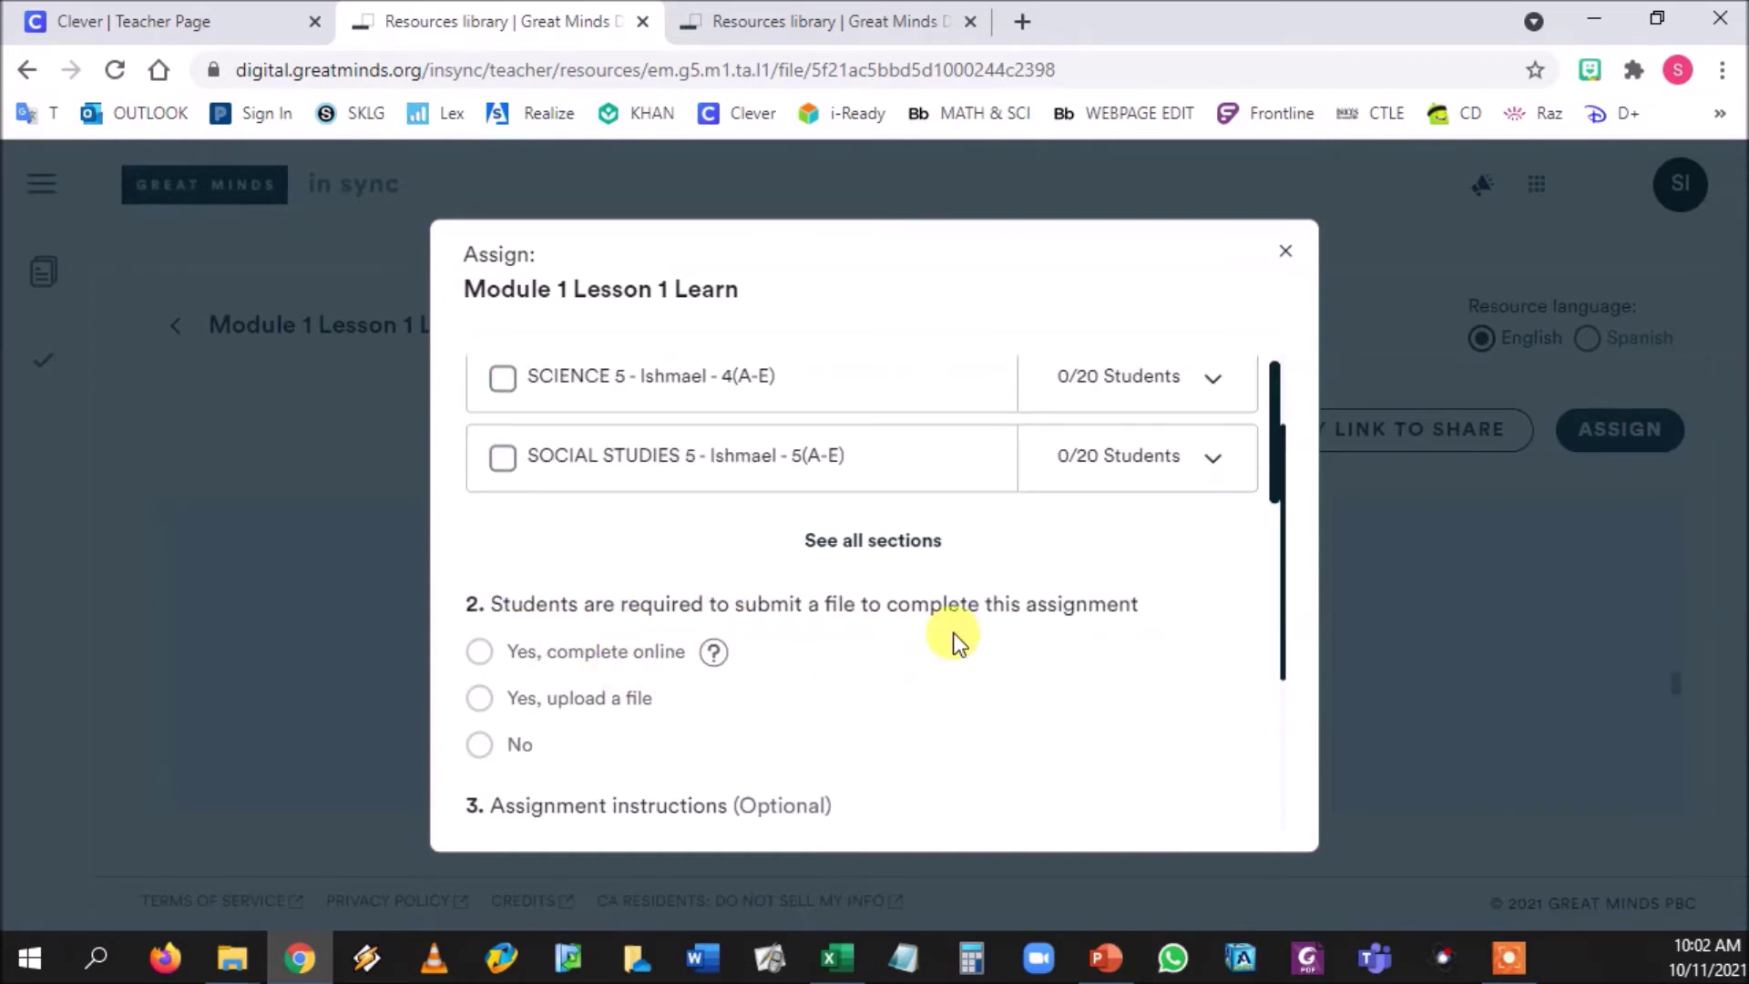
{"action": "scroll", "coordinate": [483, 610], "scroll_direction": "up", "scroll_amount": 2}
{"action": "left_click", "coordinate": [502, 588]}
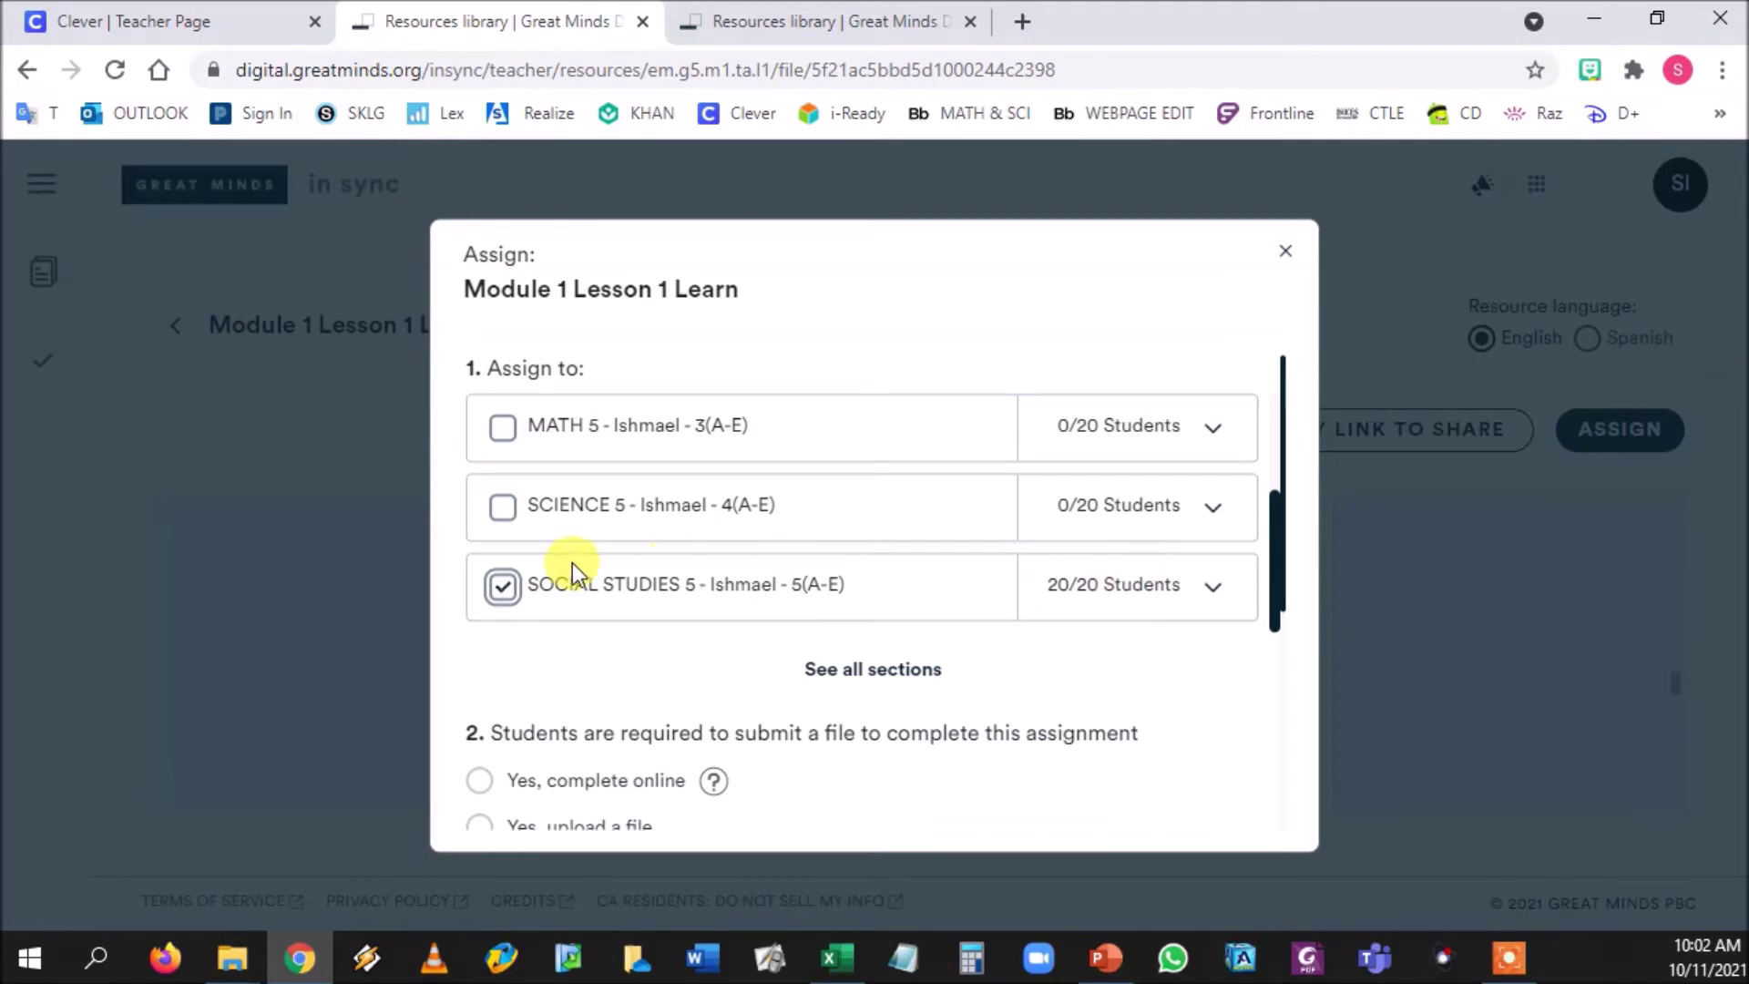
{"action": "left_click", "coordinate": [504, 589]}
{"action": "left_click", "coordinate": [1213, 587]}
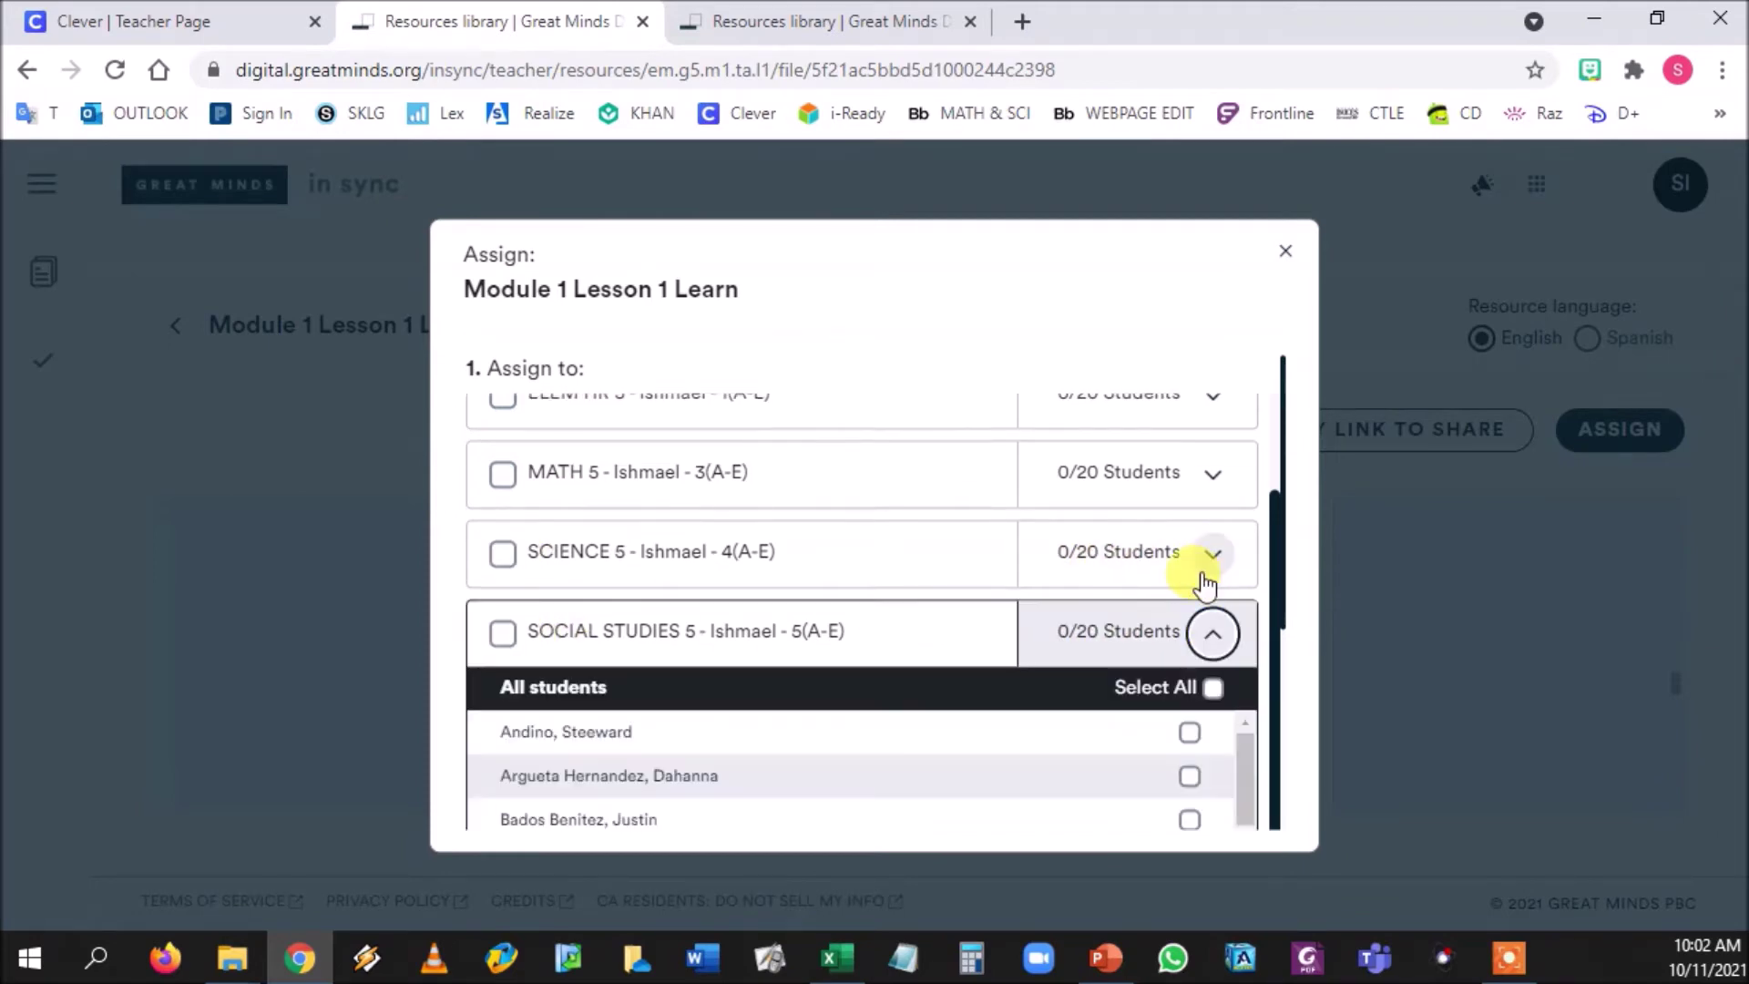
{"action": "scroll", "coordinate": [1250, 526], "scroll_direction": "down", "scroll_amount": 3}
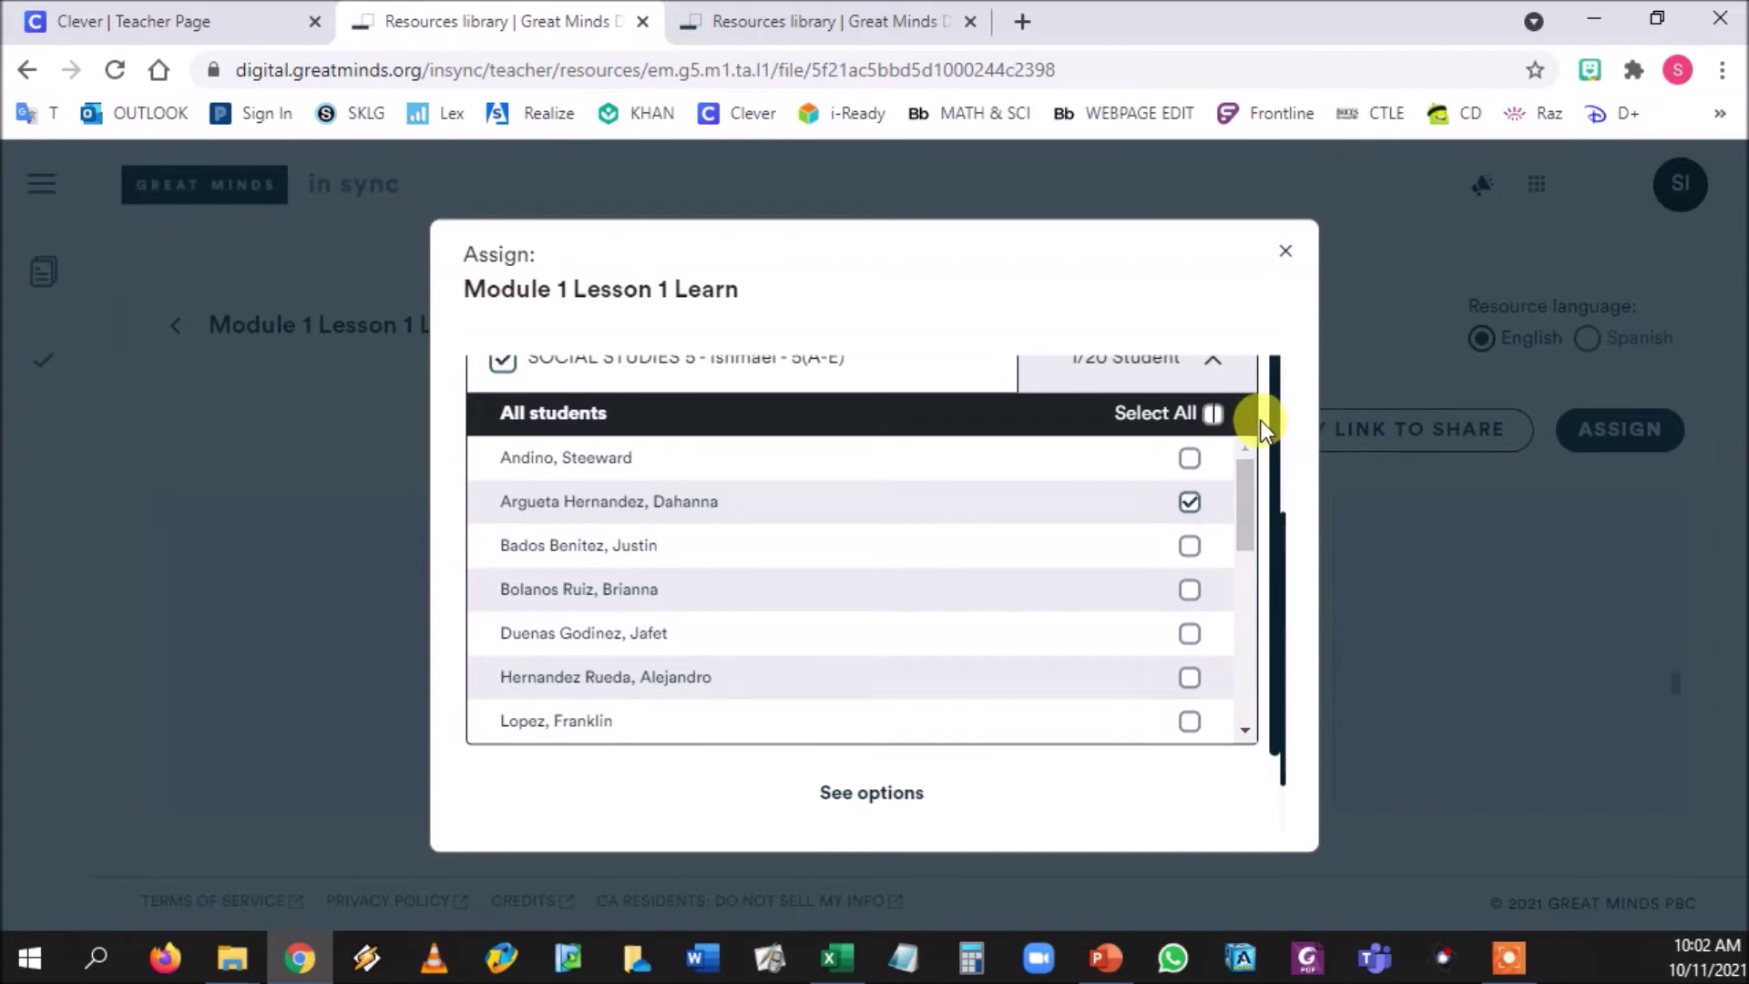
{"action": "scroll", "coordinate": [1238, 566], "scroll_direction": "down", "scroll_amount": 6}
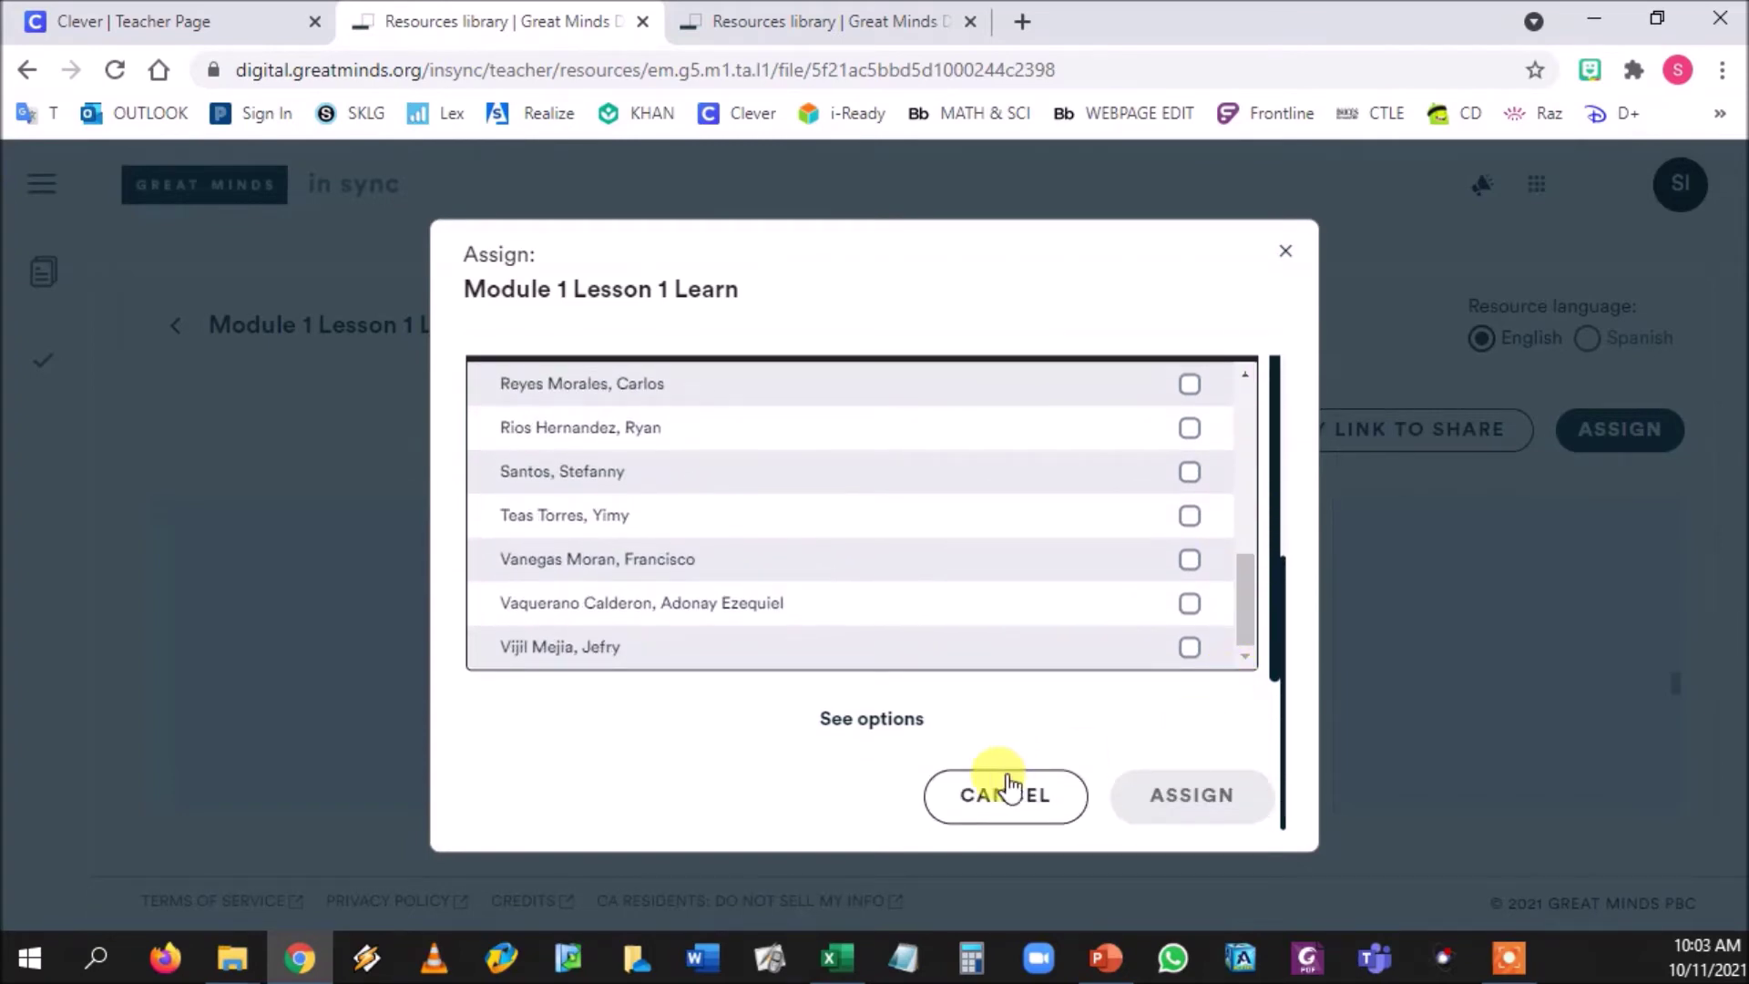
{"action": "scroll", "coordinate": [1099, 655], "scroll_direction": "up", "scroll_amount": 5}
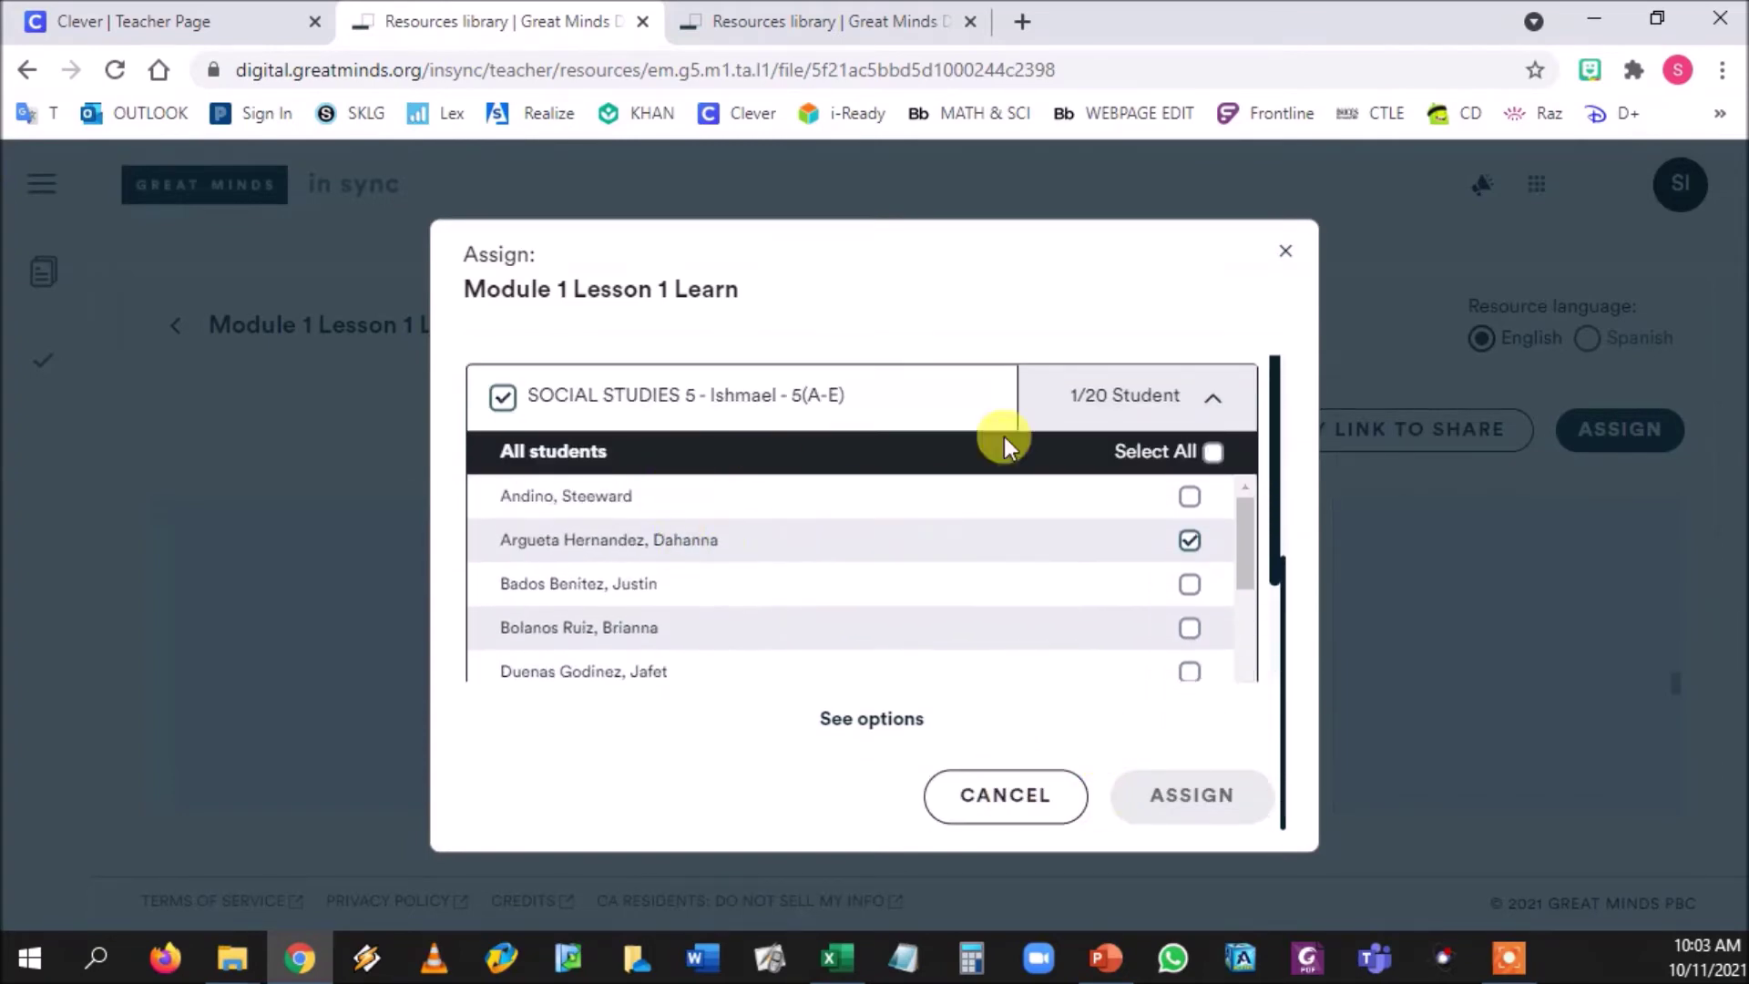
{"action": "left_click", "coordinate": [1211, 401]}
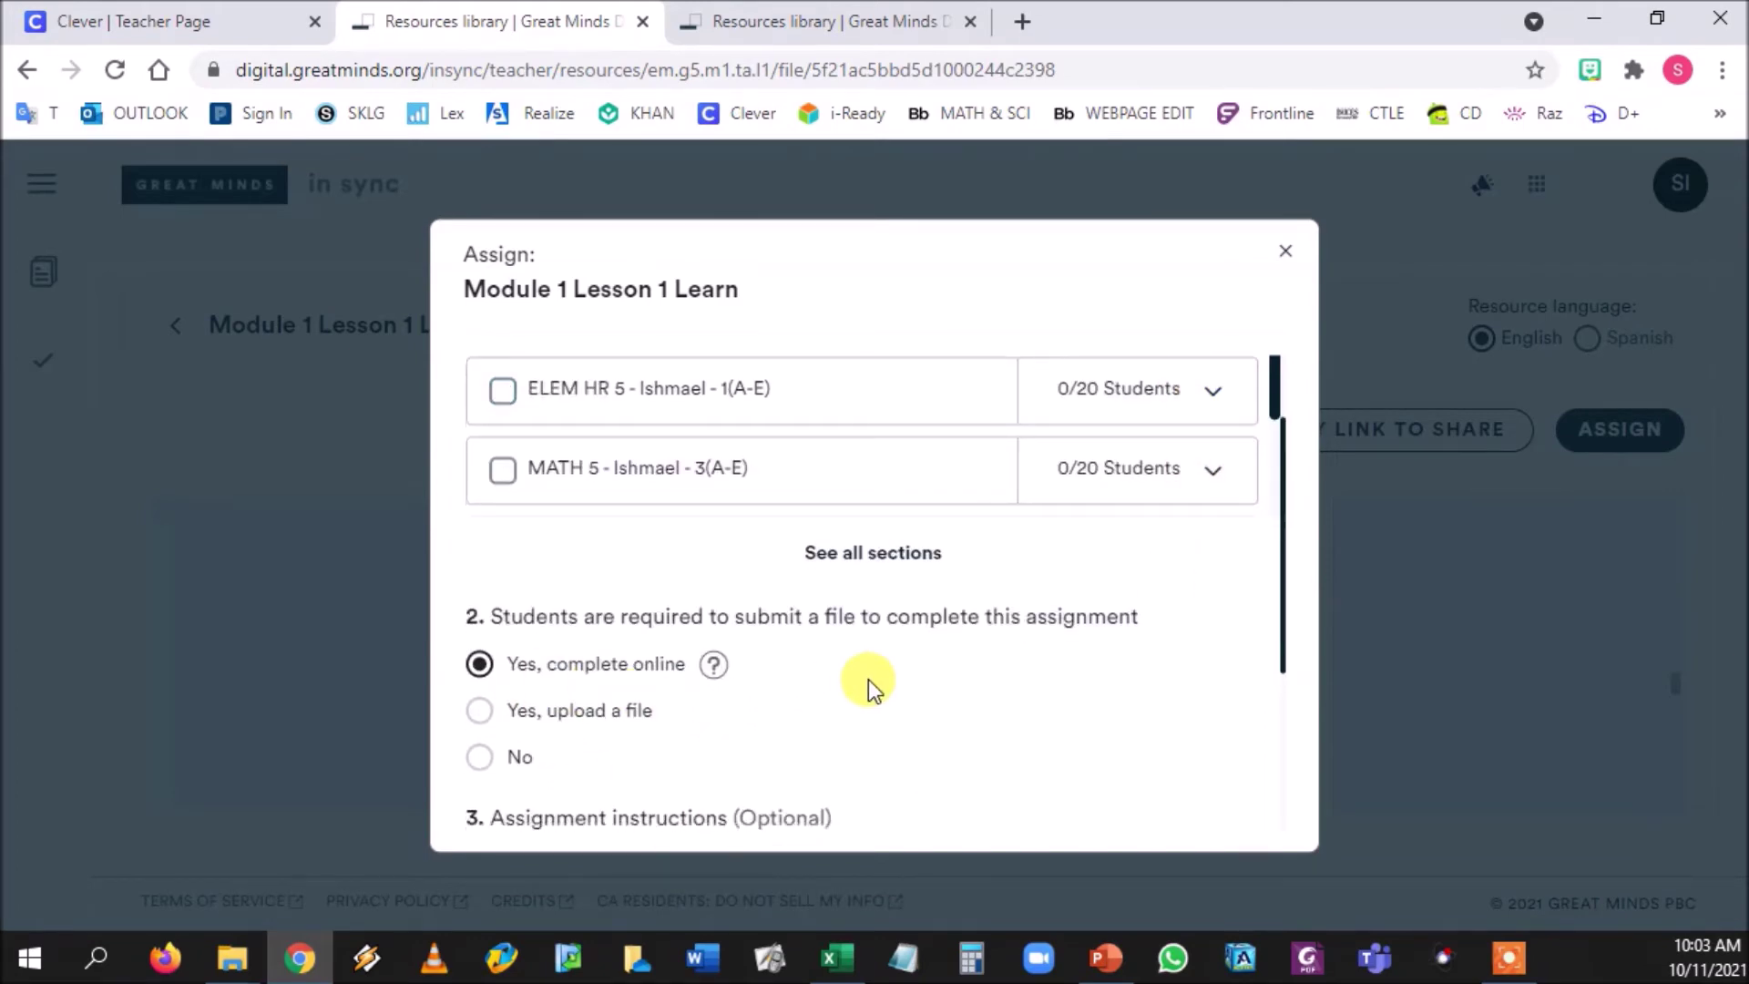
Step: Enter the instructions 'Make sure all place value charts are' and assign the Learn lesson
{"action": "scroll", "coordinate": [866, 687], "scroll_direction": "down", "scroll_amount": 3}
{"action": "left_click", "coordinate": [581, 617]}
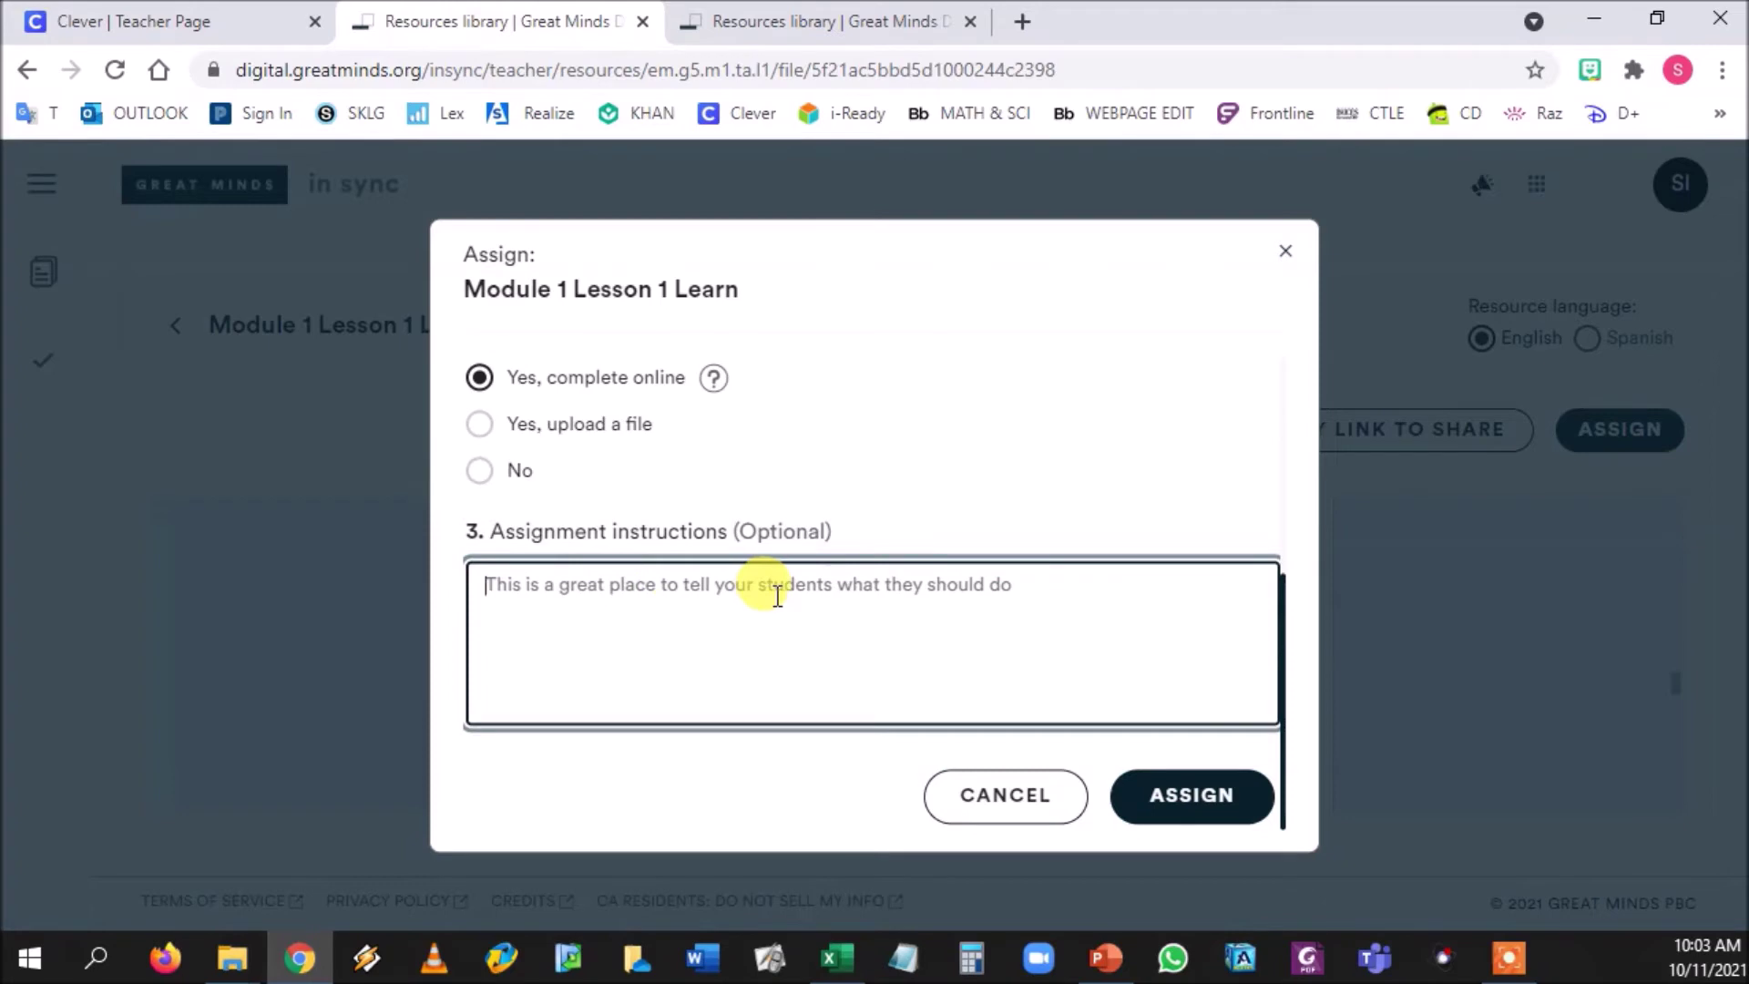
{"action": "type", "text": "Make sure all place value charts are created on loose leaf paper."}
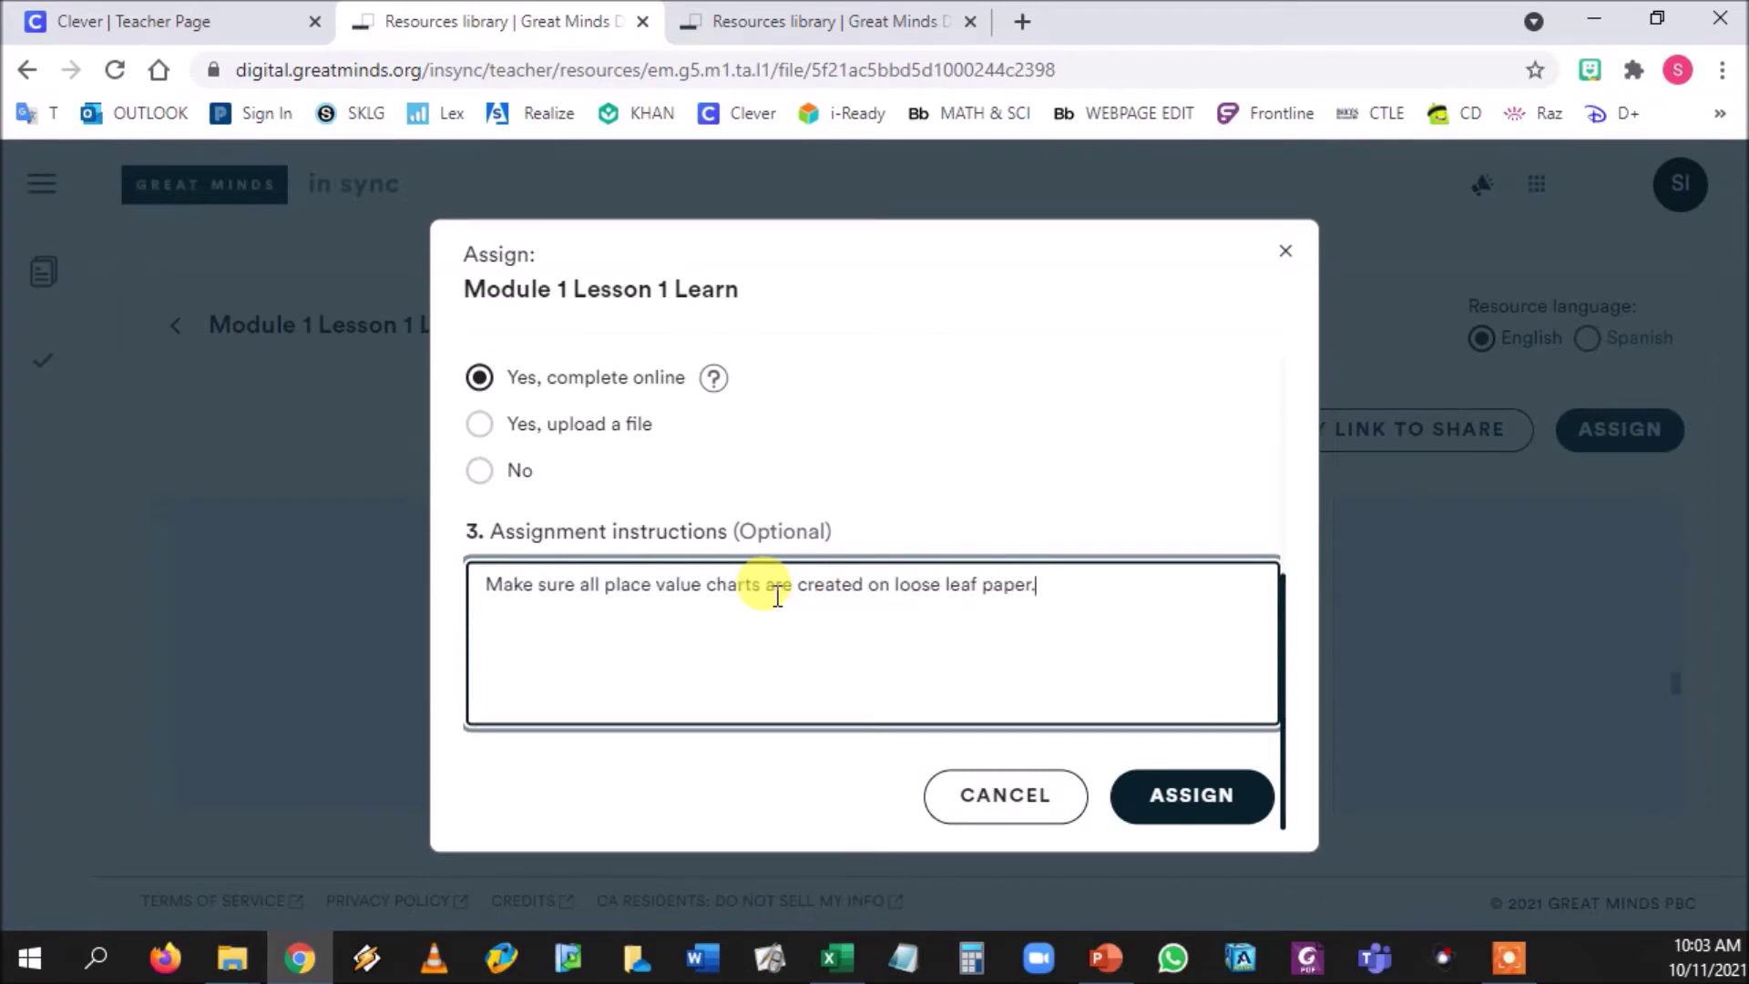
{"action": "left_click", "coordinate": [1216, 795]}
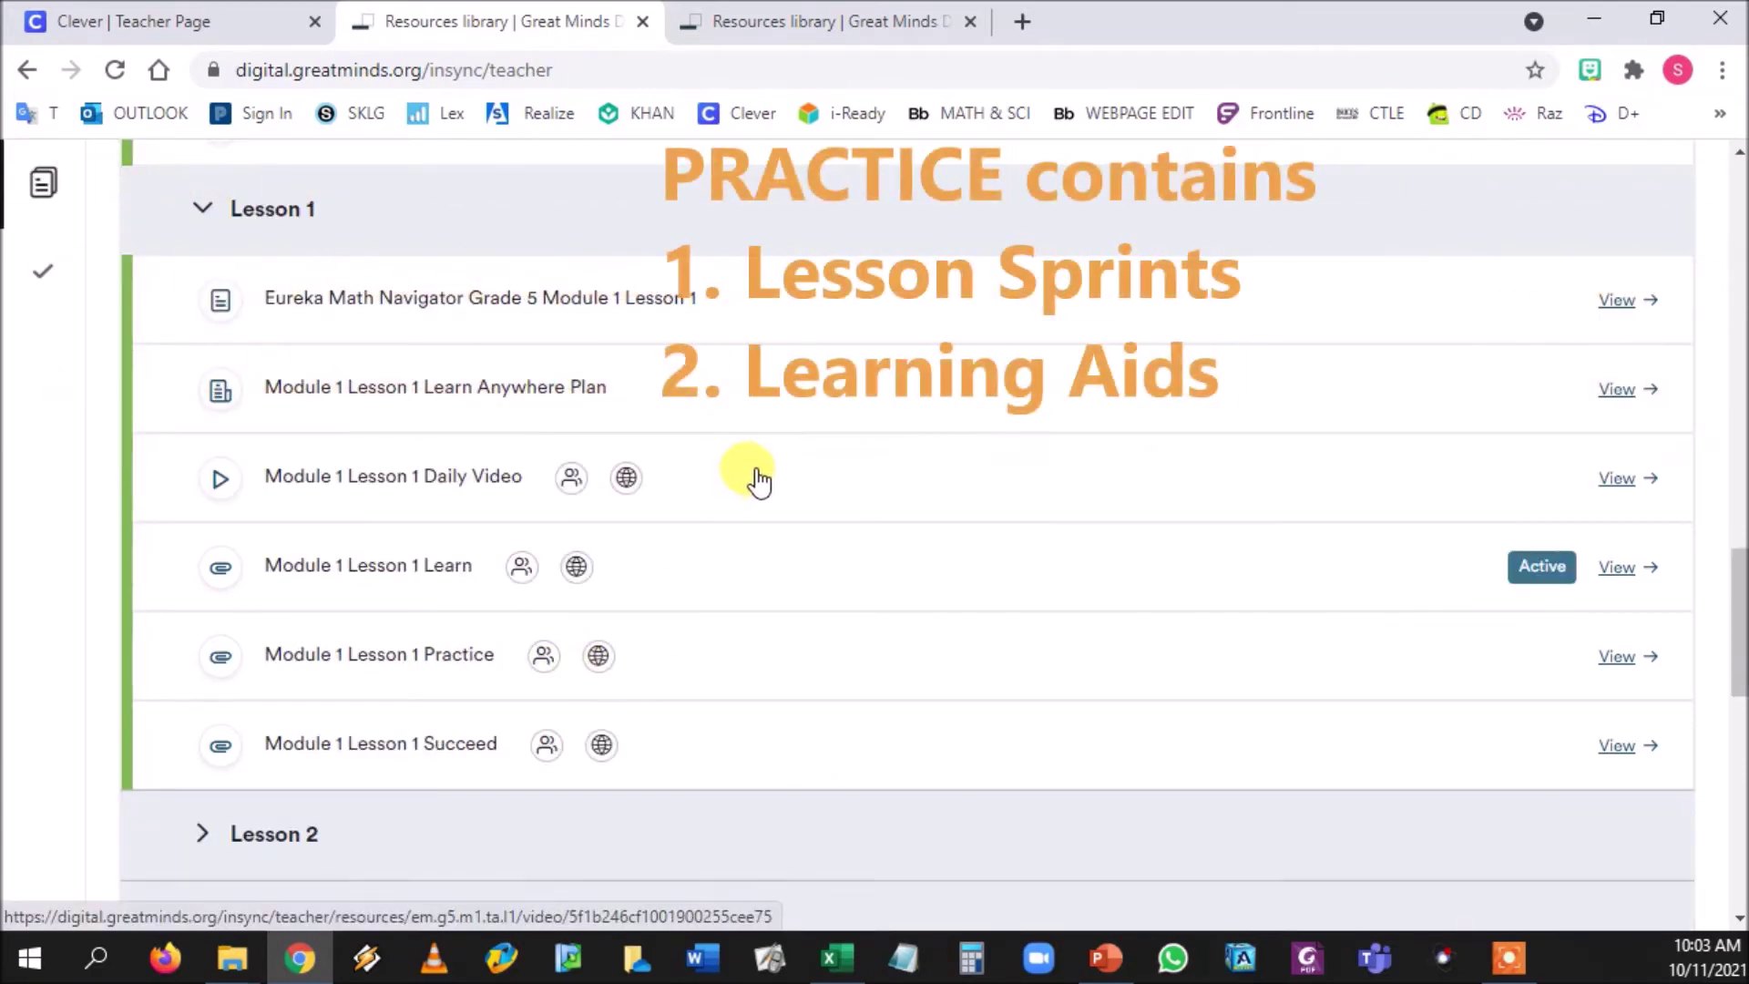
{"action": "left_click", "coordinate": [366, 656]}
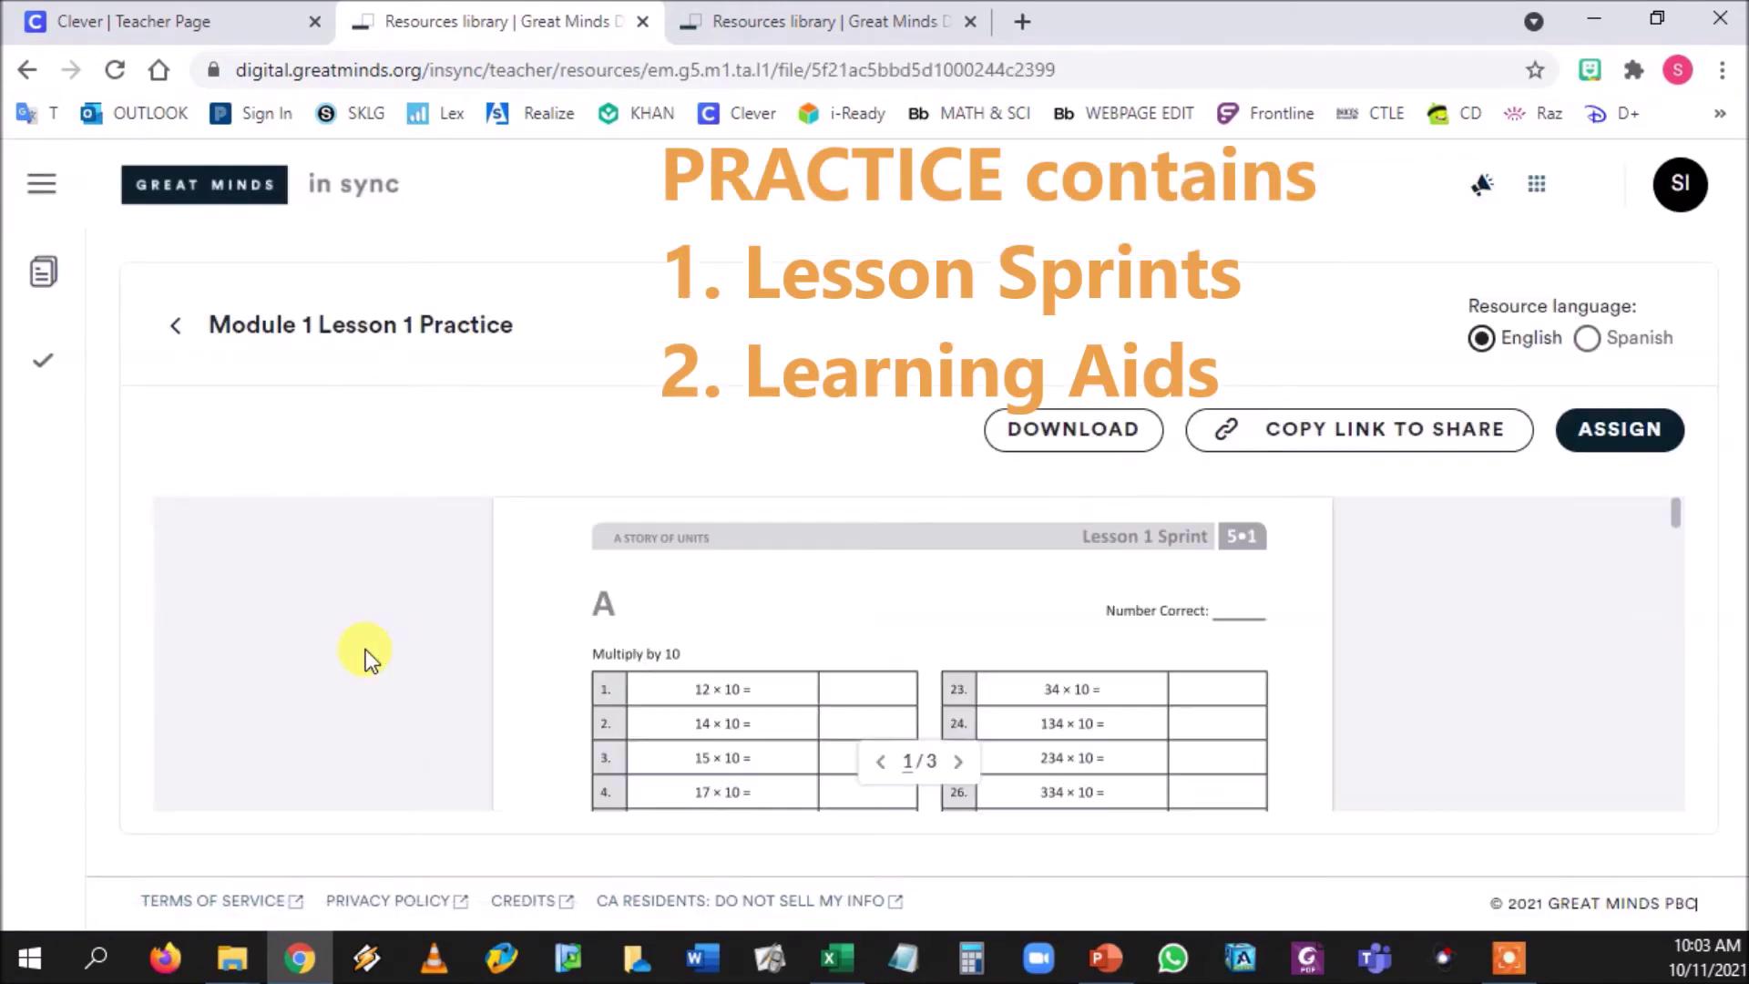
{"action": "scroll", "coordinate": [364, 648], "scroll_direction": "down", "scroll_amount": 10}
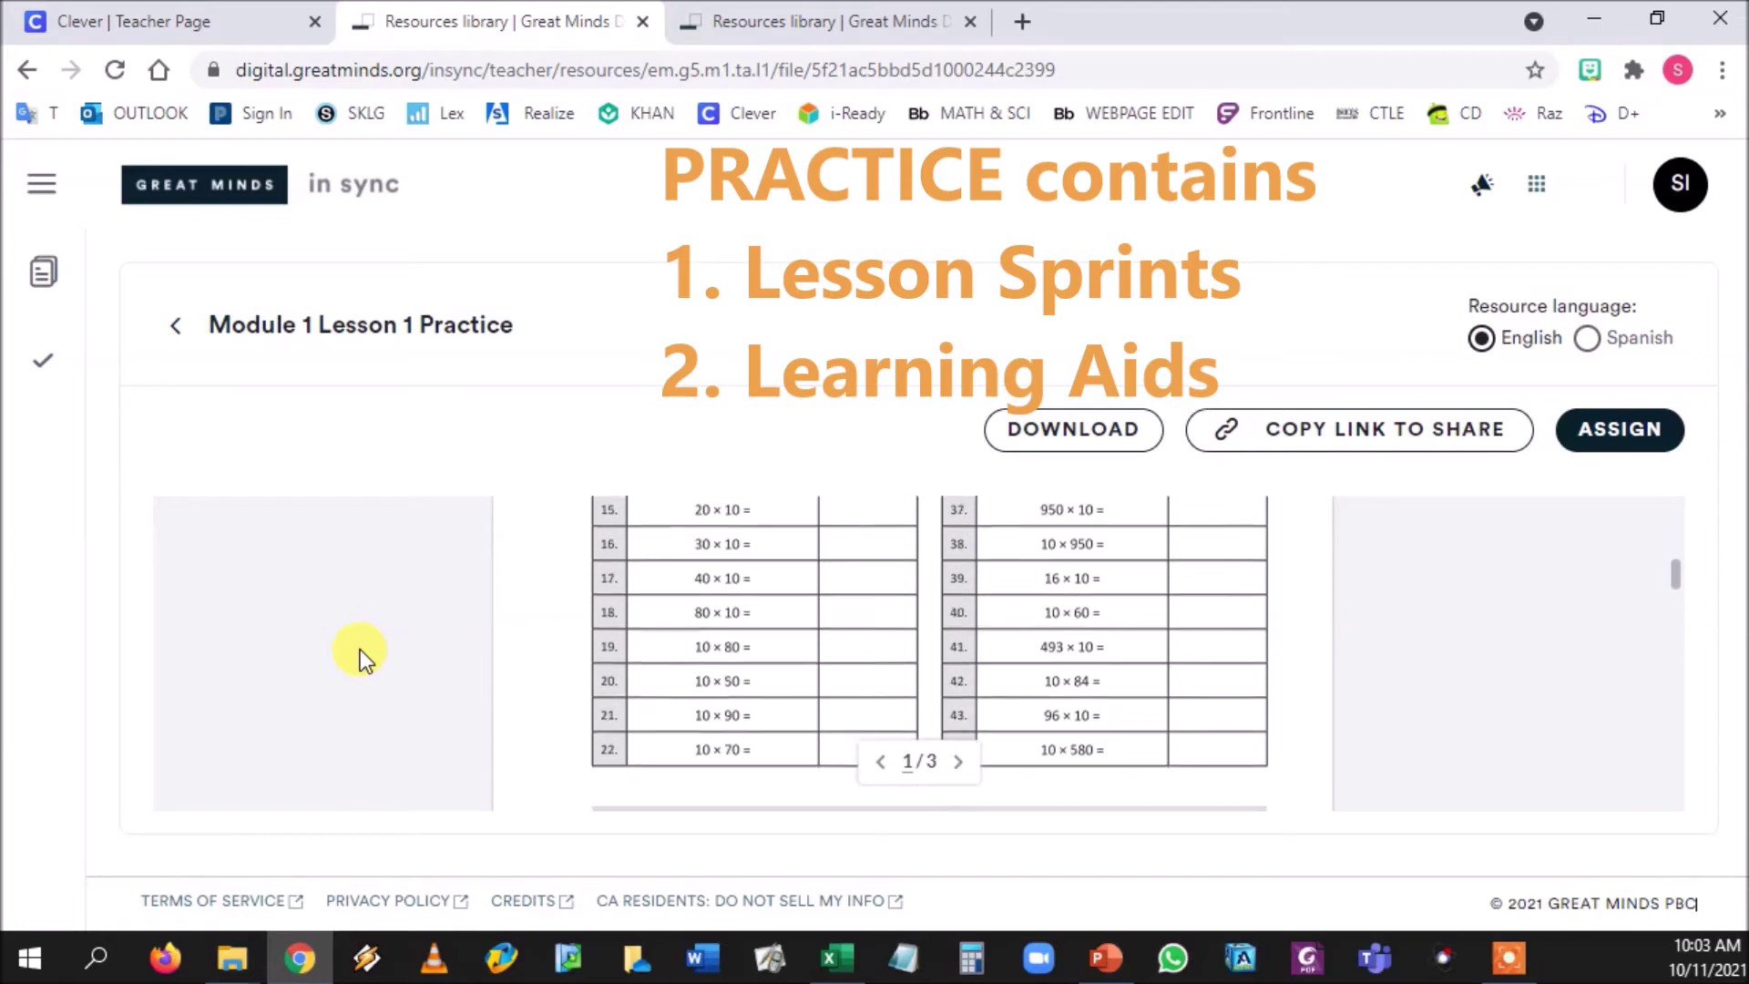
{"action": "scroll", "coordinate": [357, 650], "scroll_direction": "down", "scroll_amount": 10}
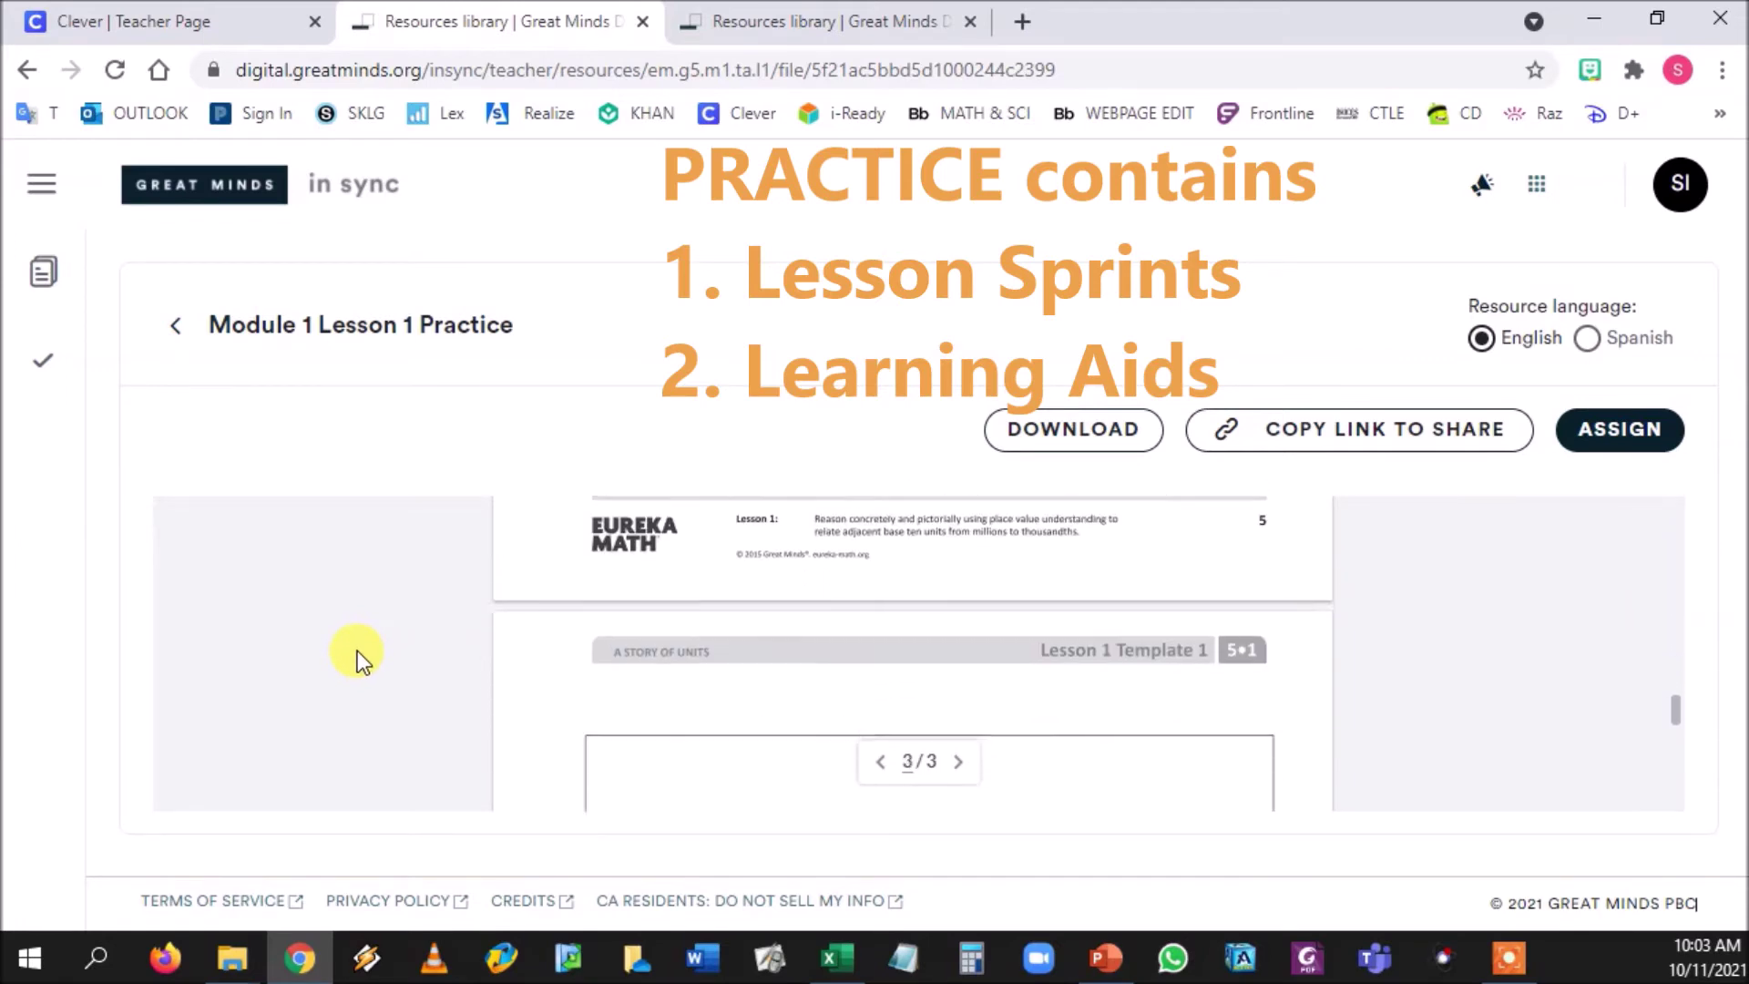
{"action": "scroll", "coordinate": [353, 653], "scroll_direction": "up", "scroll_amount": 5}
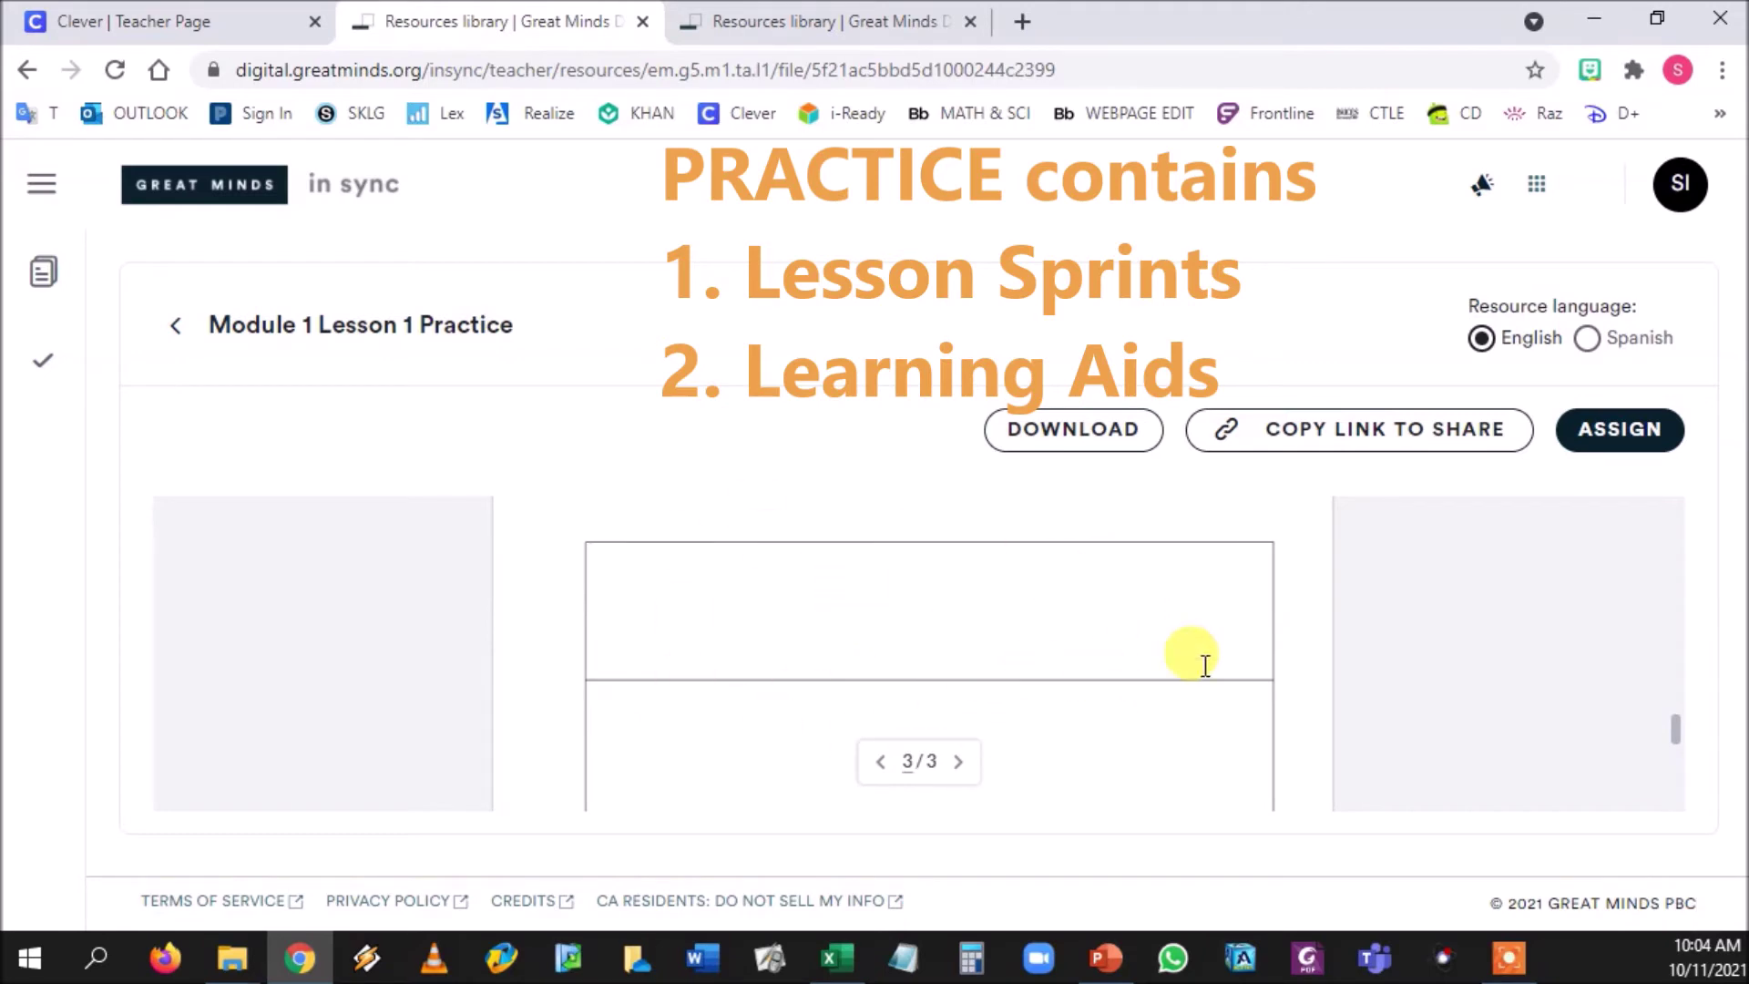
{"action": "scroll", "coordinate": [929, 695], "scroll_direction": "up", "scroll_amount": 3}
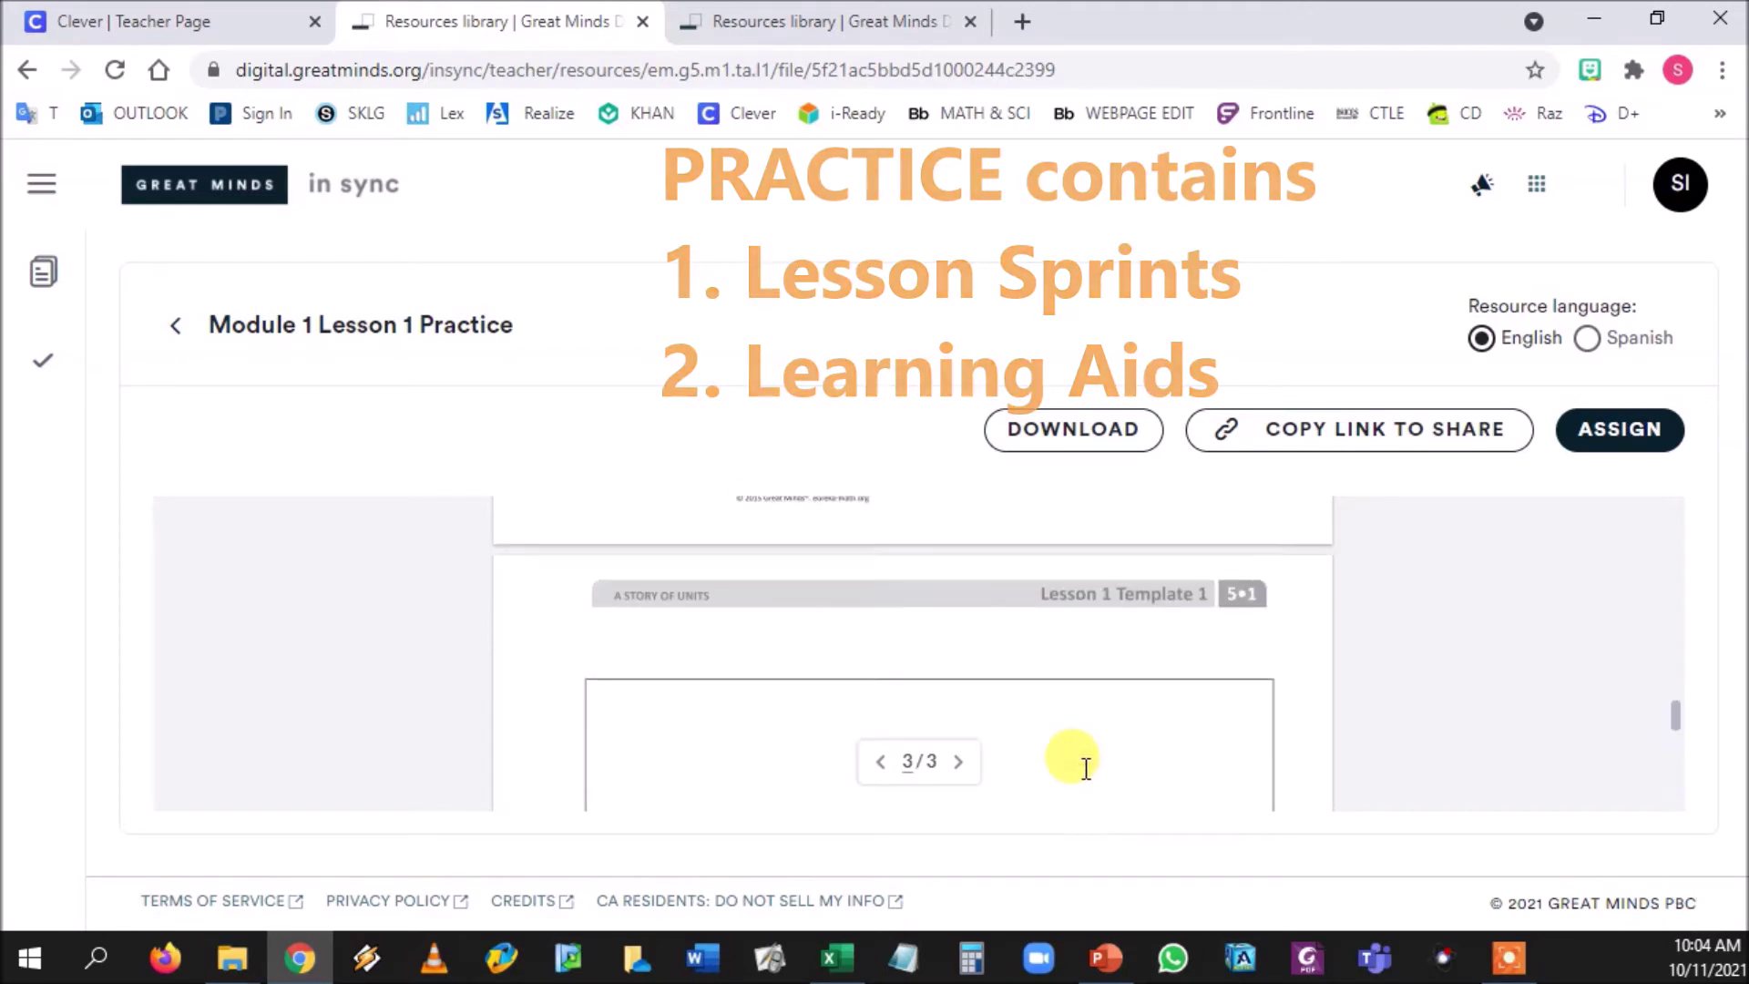
{"action": "scroll", "coordinate": [1084, 768], "scroll_direction": "up", "scroll_amount": 15}
{"action": "scroll", "coordinate": [1083, 762], "scroll_direction": "up", "scroll_amount": 4}
Step: Open Module 1 Lesson 1 Succeed from Resources, review its Homework Helper pages, and start assigning it
{"action": "left_click", "coordinate": [173, 328]}
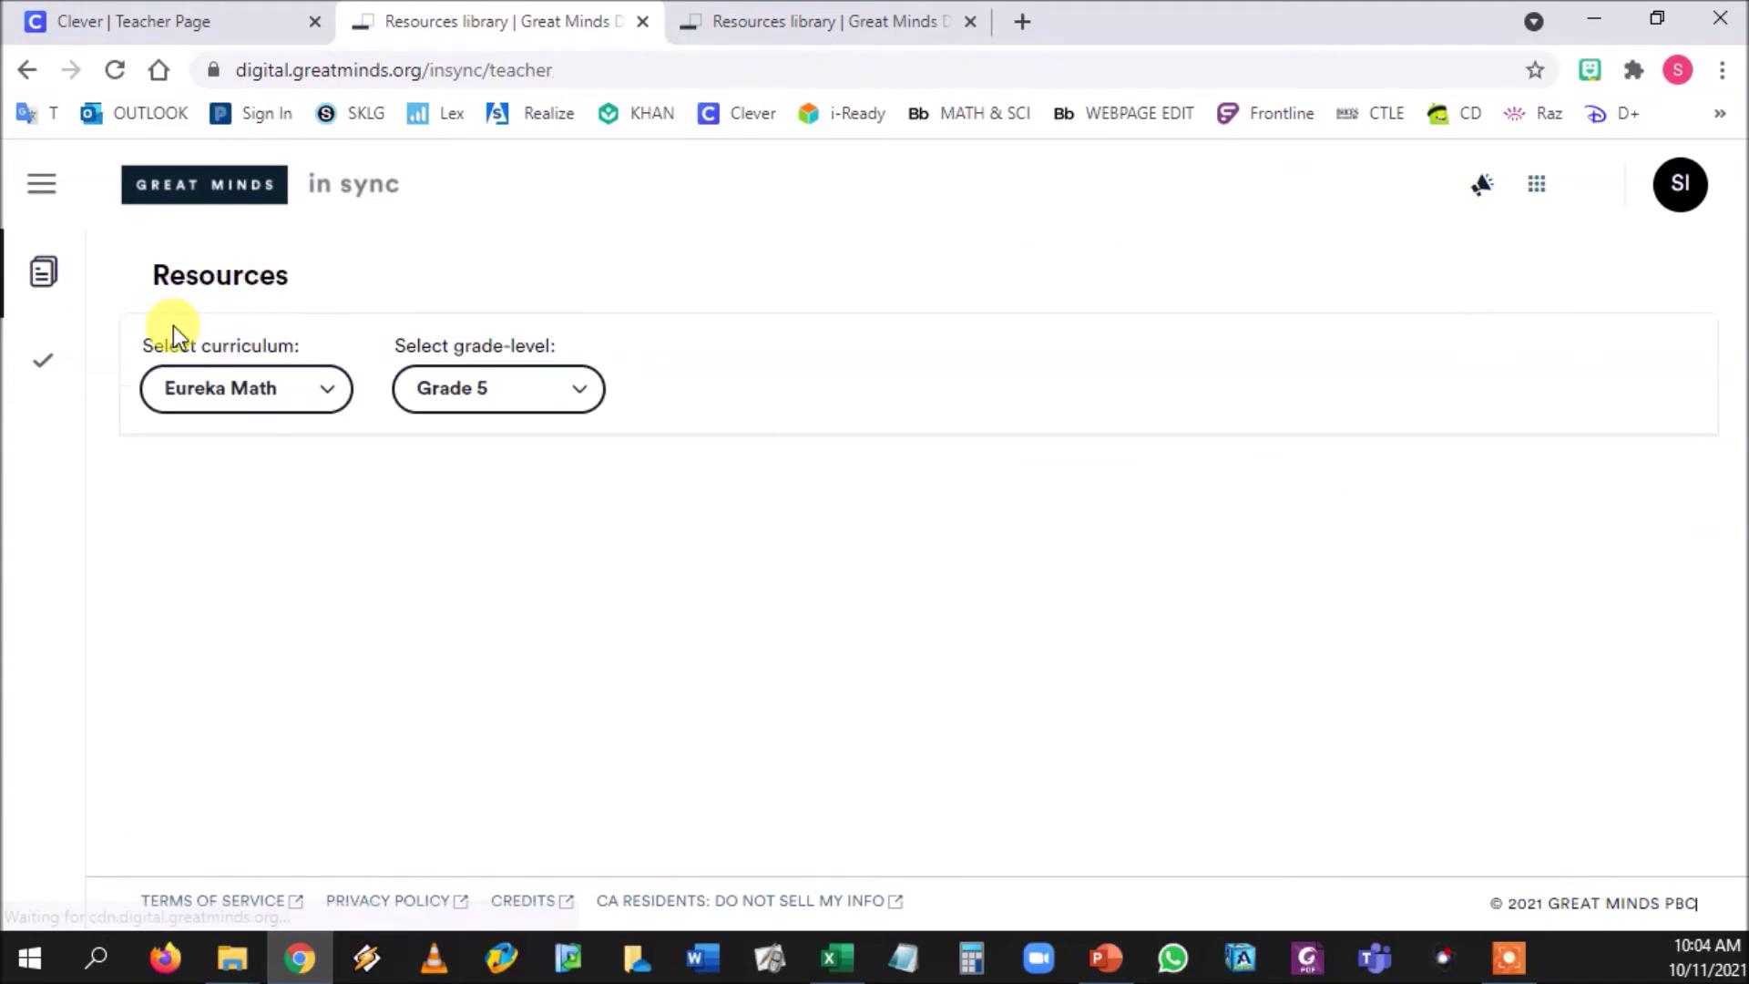
{"action": "left_click", "coordinate": [402, 597]}
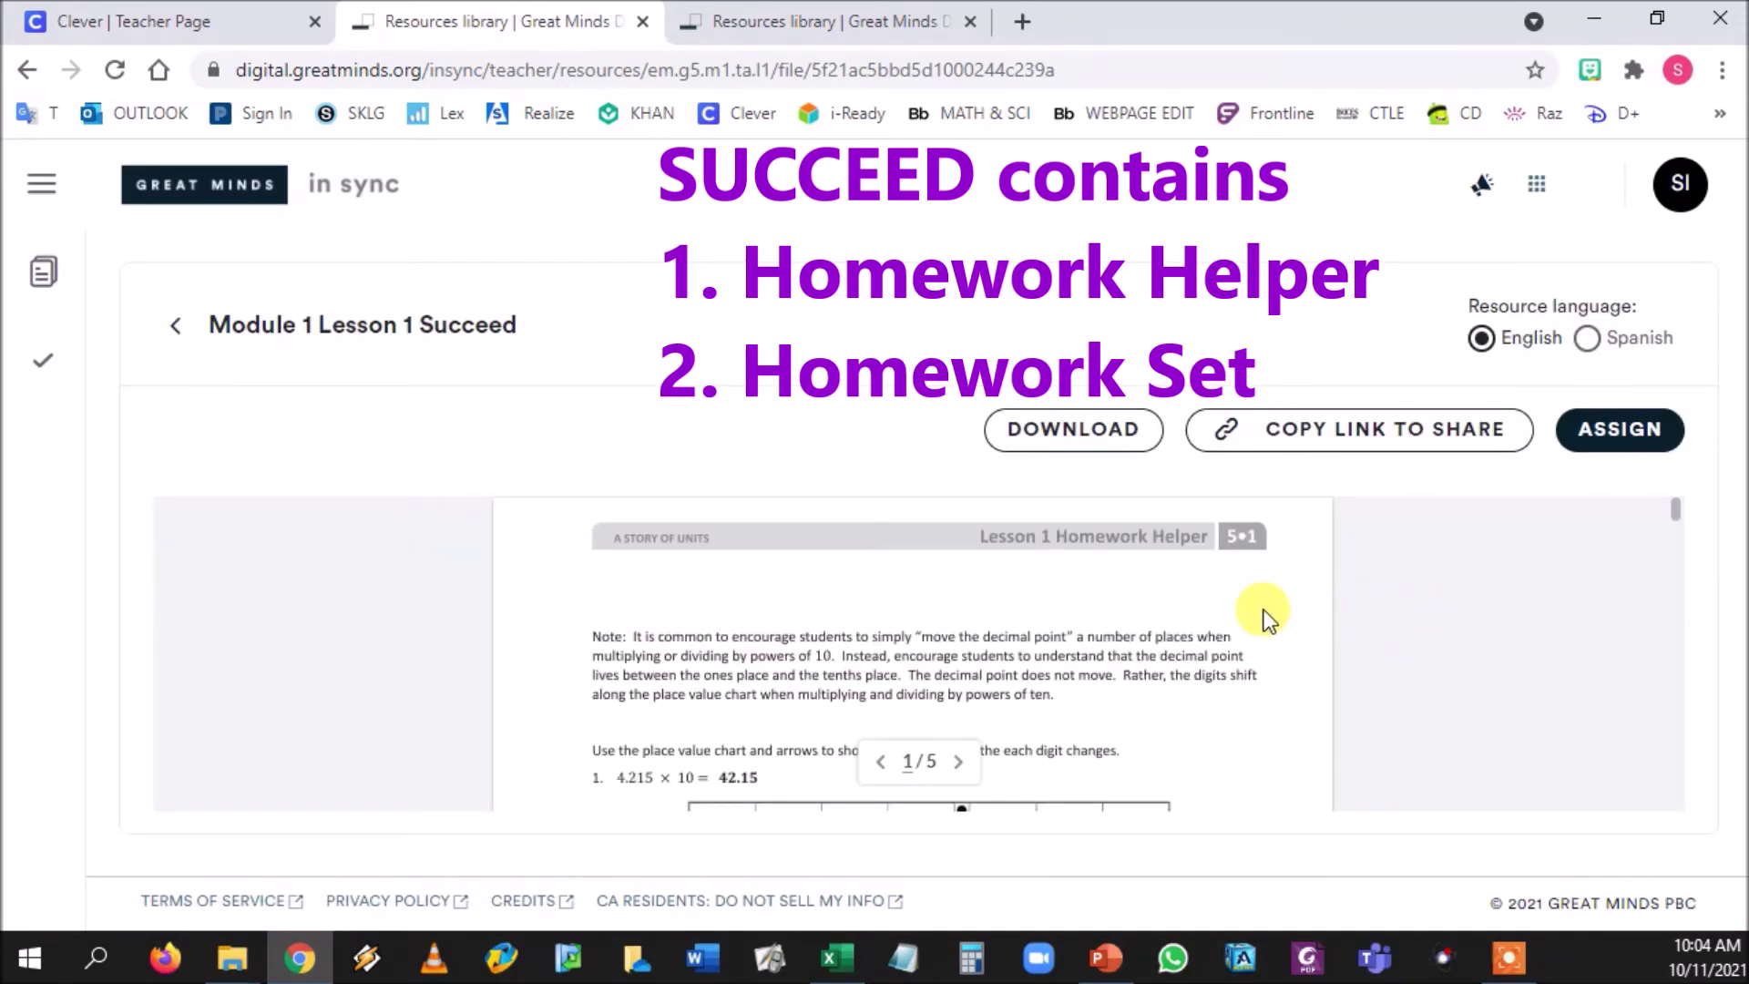
{"action": "scroll", "coordinate": [1264, 612], "scroll_direction": "down", "scroll_amount": 10}
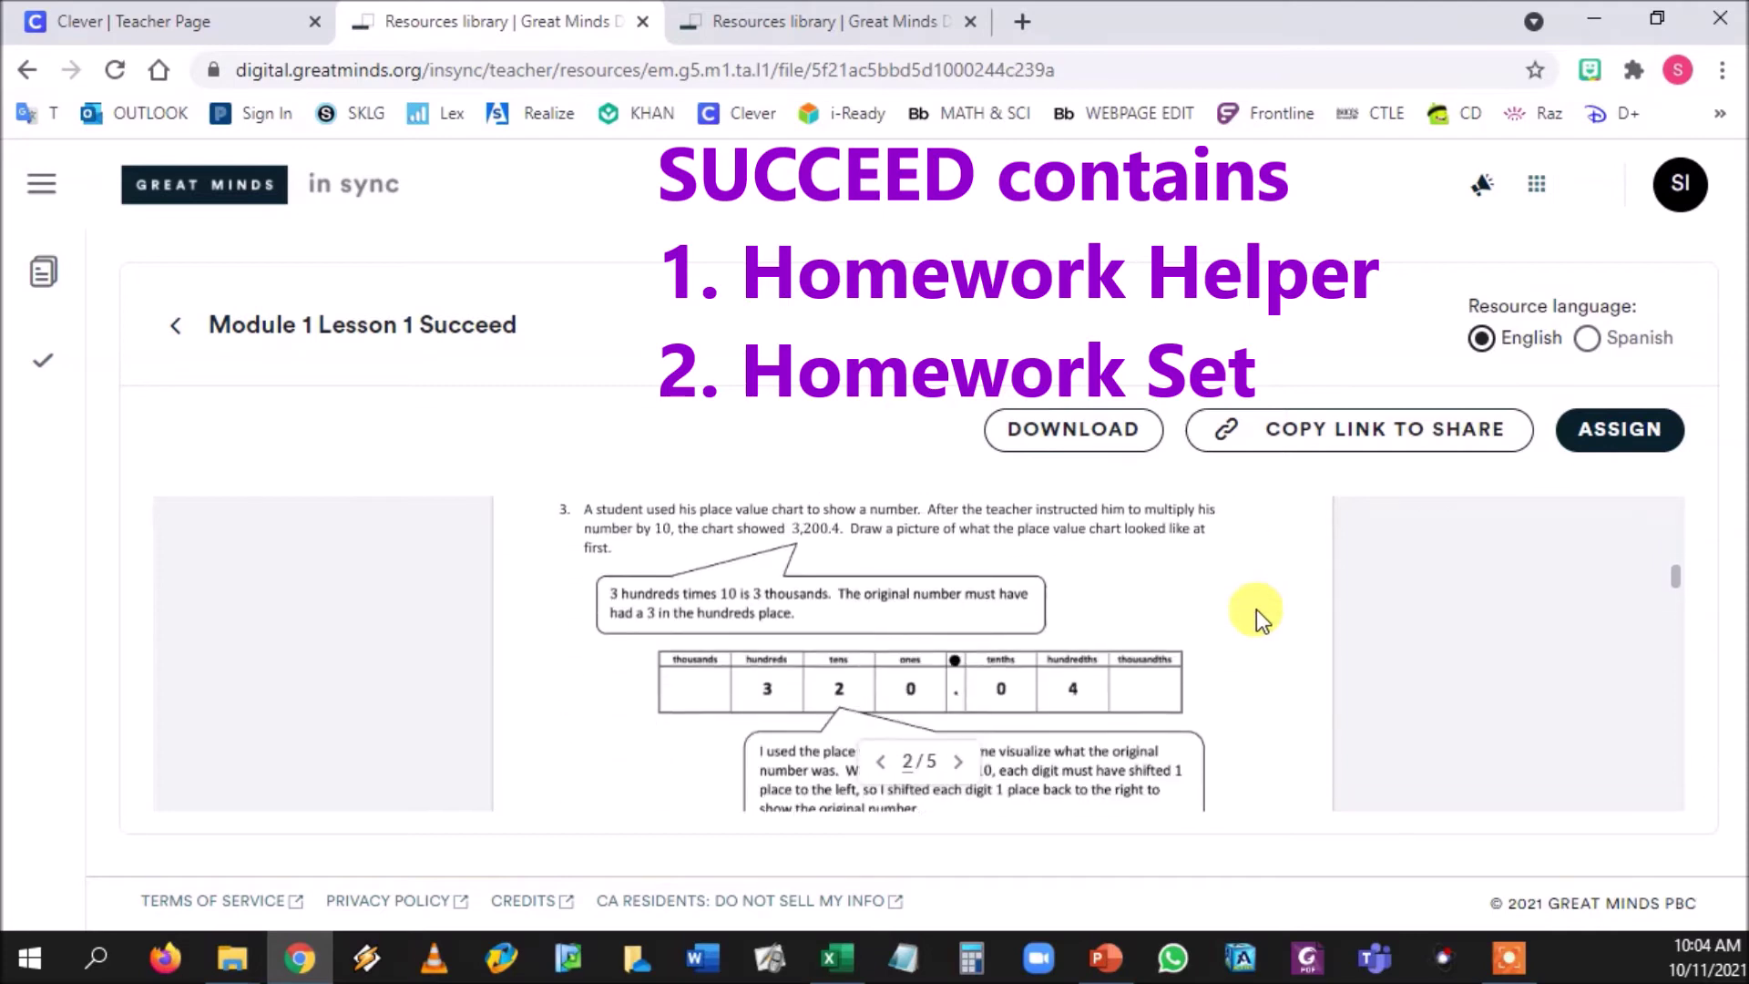
{"action": "scroll", "coordinate": [1255, 610], "scroll_direction": "down", "scroll_amount": 8}
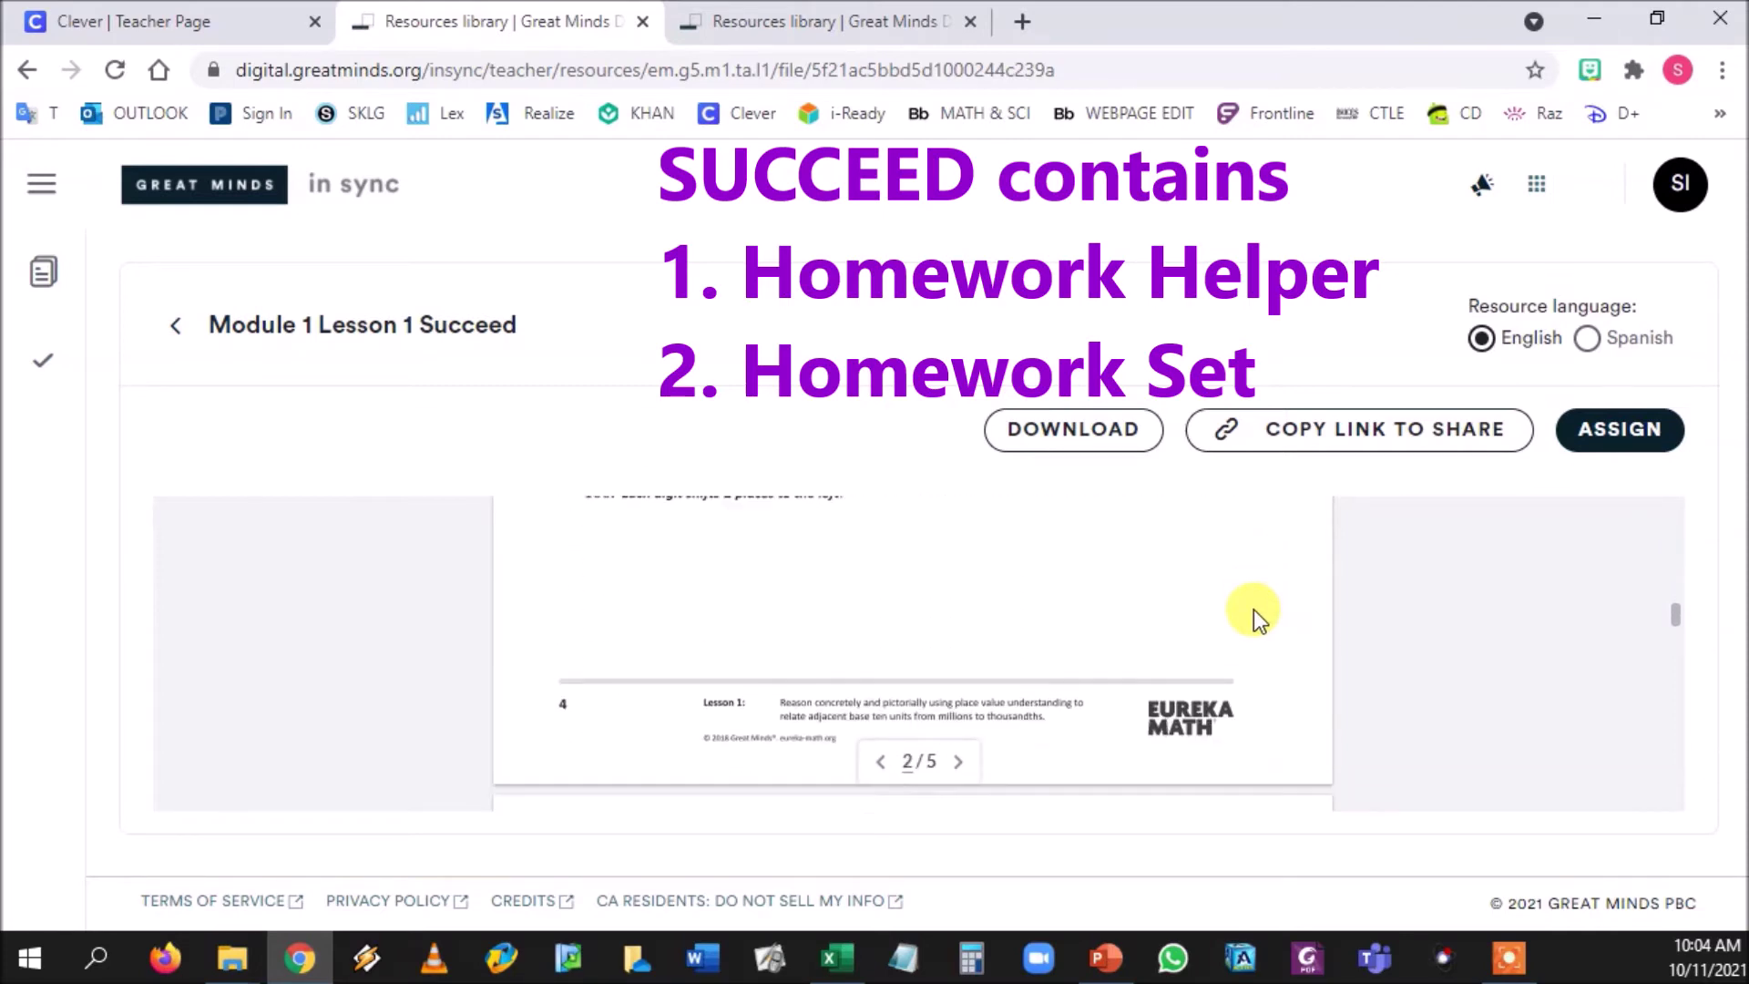
{"action": "scroll", "coordinate": [1253, 609], "scroll_direction": "down", "scroll_amount": 8}
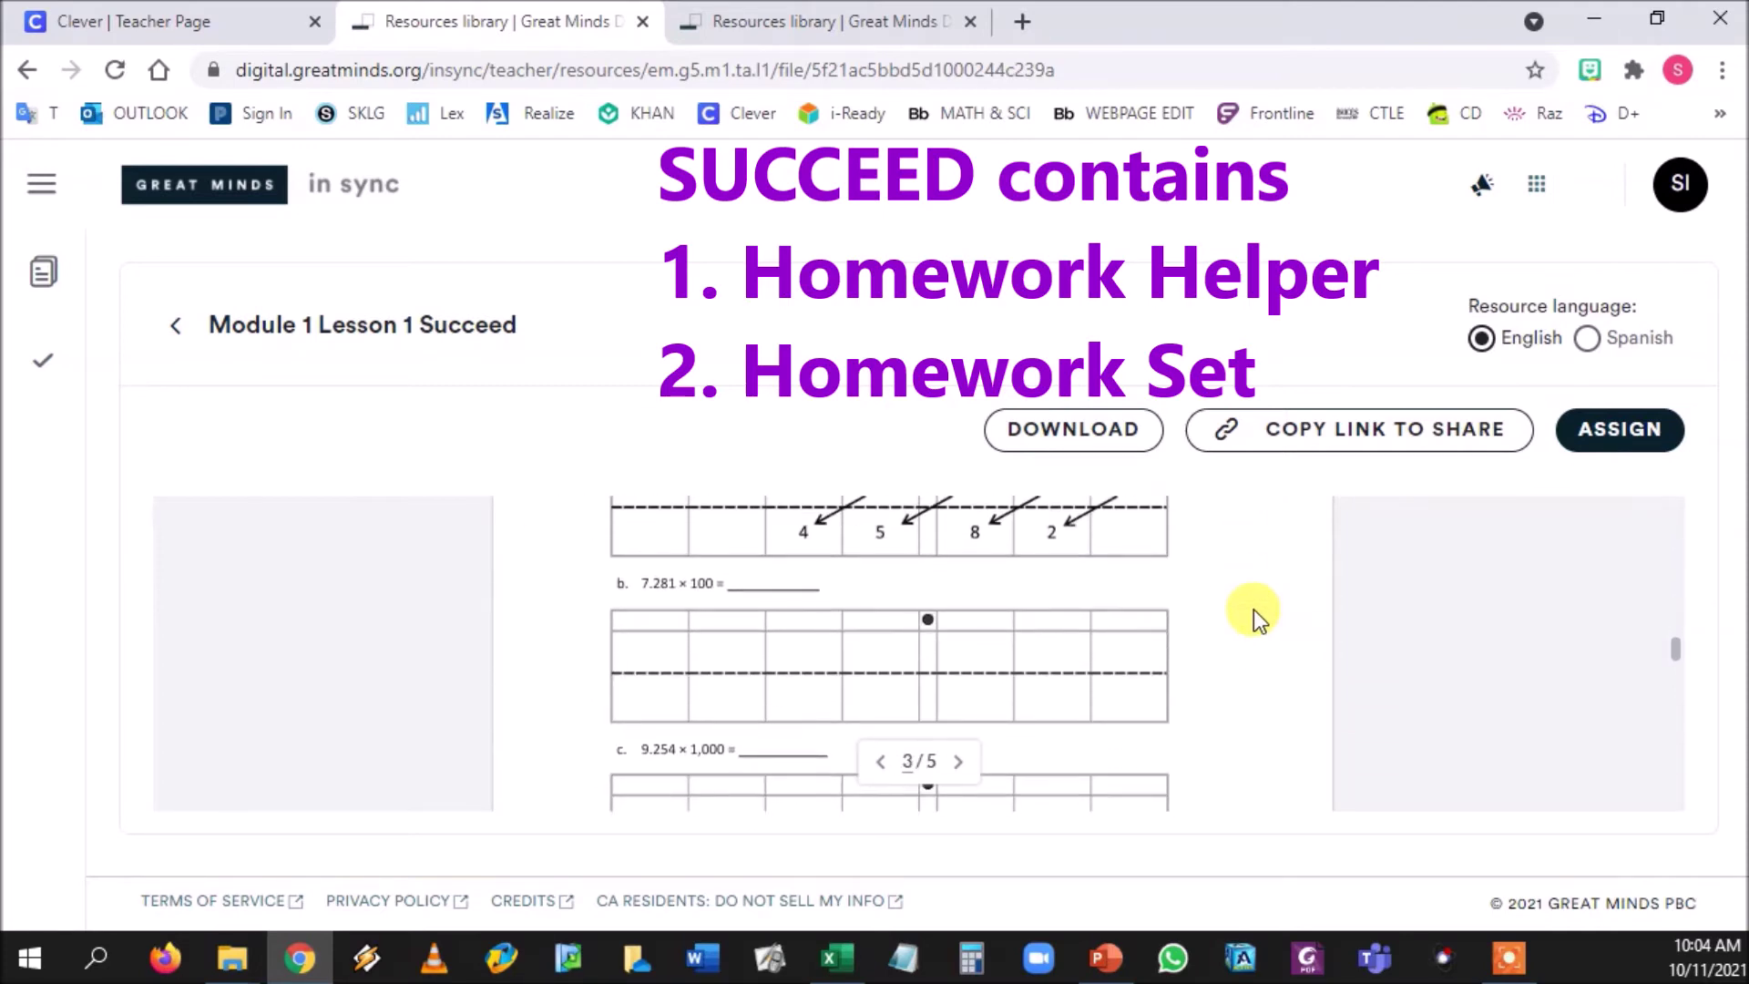
{"action": "scroll", "coordinate": [1251, 609], "scroll_direction": "up", "scroll_amount": 2}
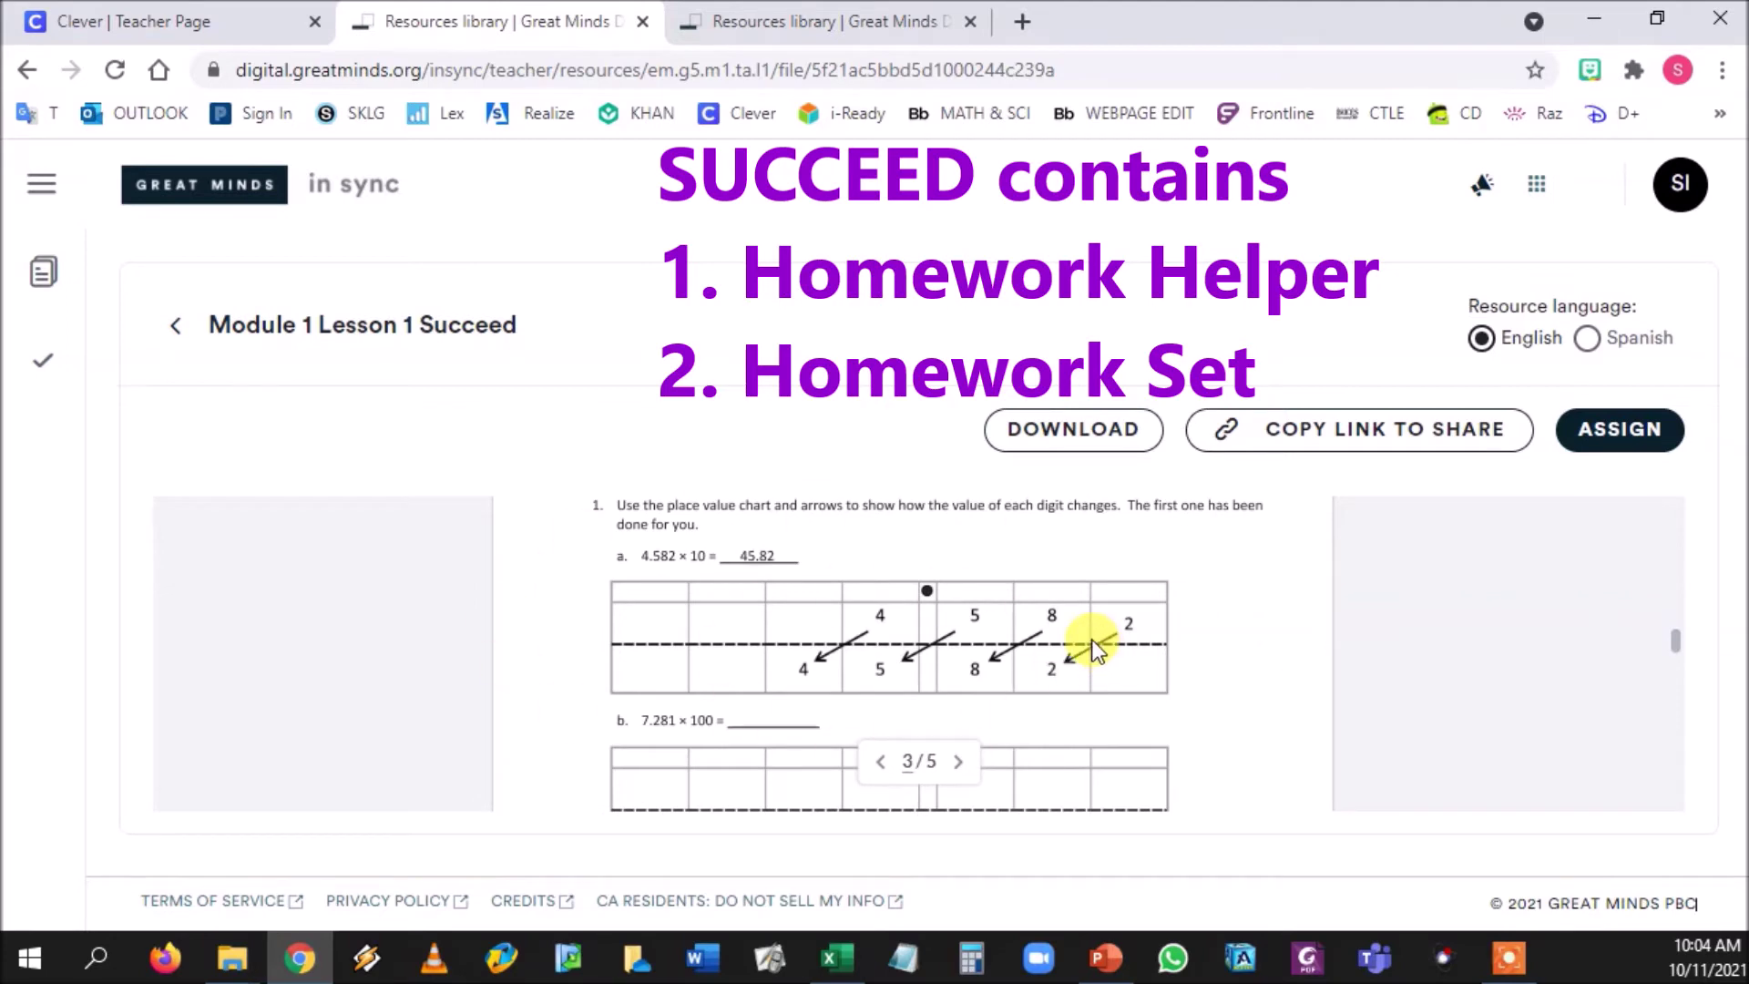
{"action": "scroll", "coordinate": [1093, 647], "scroll_direction": "down", "scroll_amount": 5}
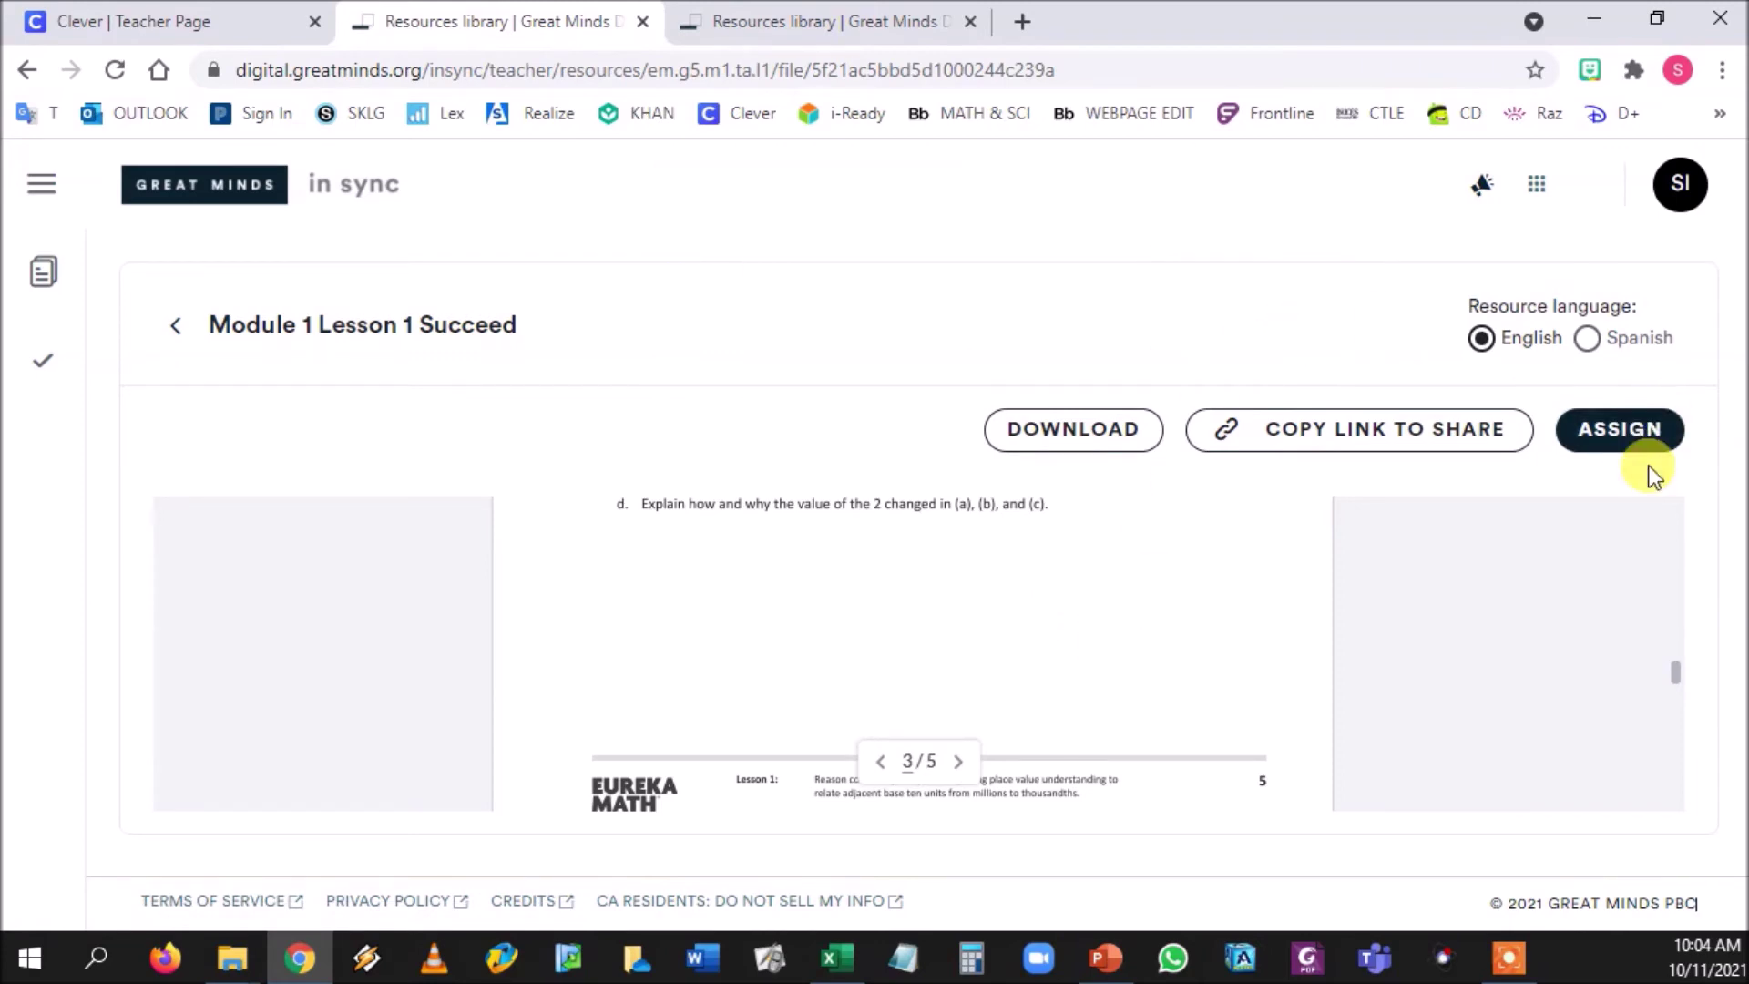
{"action": "left_click", "coordinate": [1635, 439]}
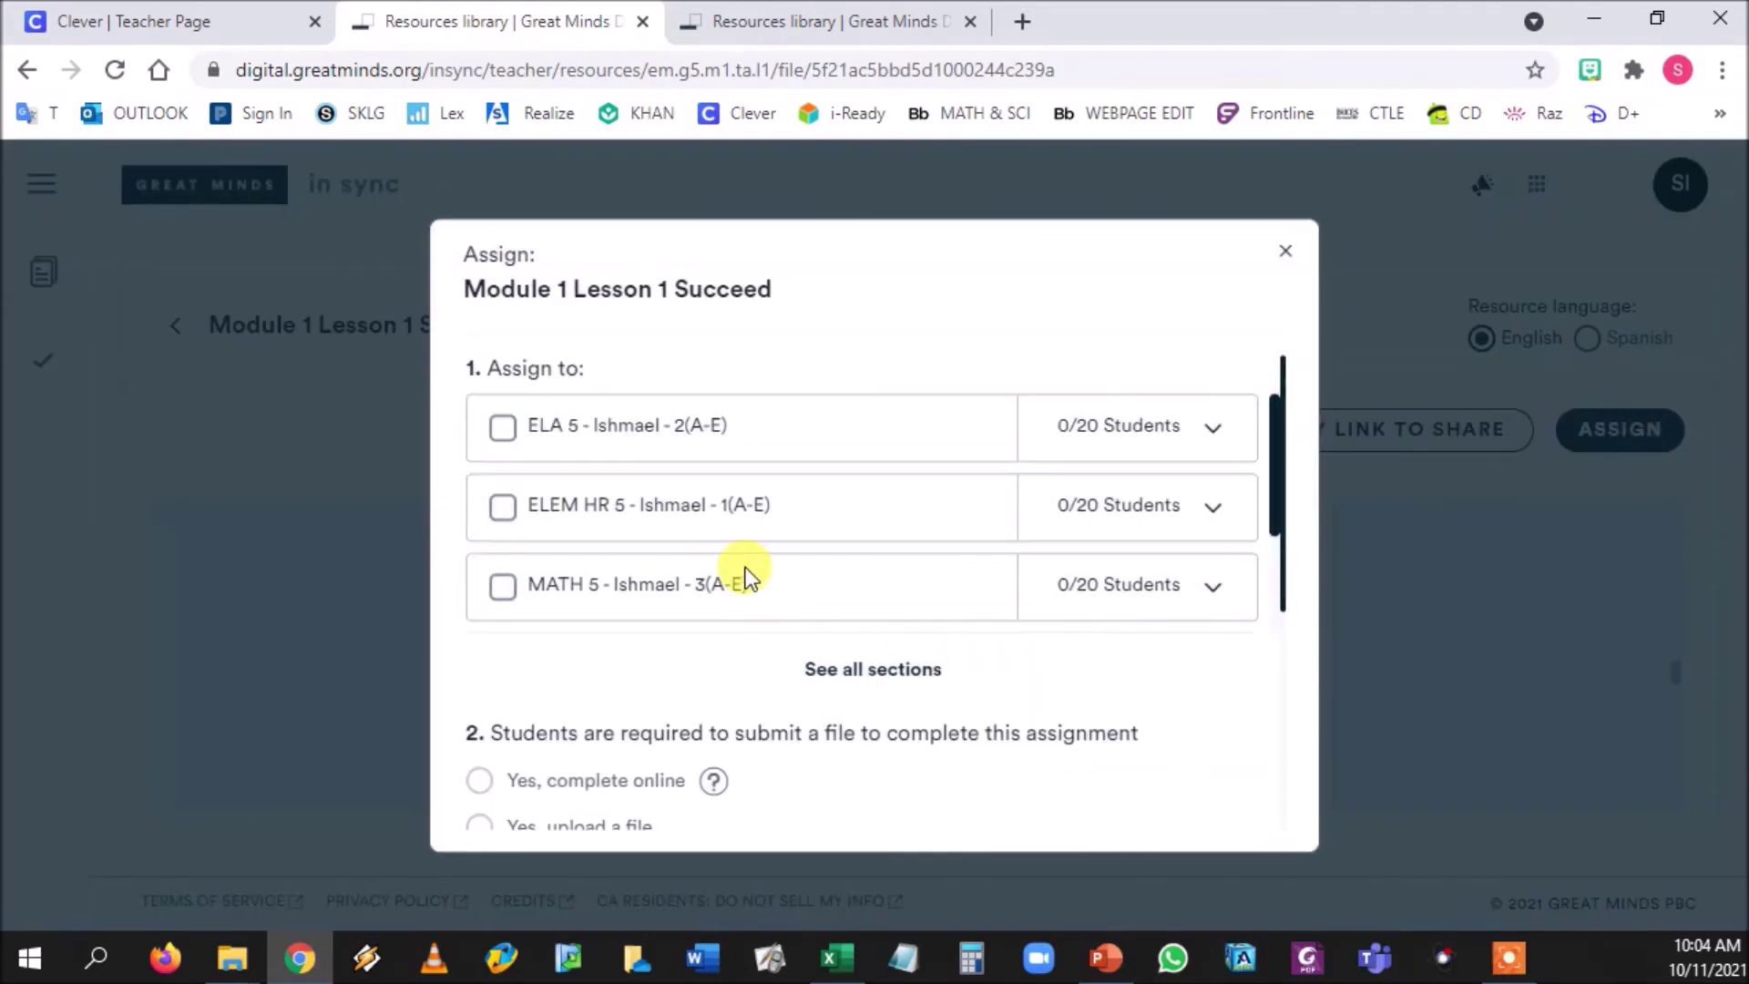
Step: Scroll down through the Succeed assignment's Assign dialog options
{"action": "scroll", "coordinate": [928, 779], "scroll_direction": "down", "scroll_amount": 3}
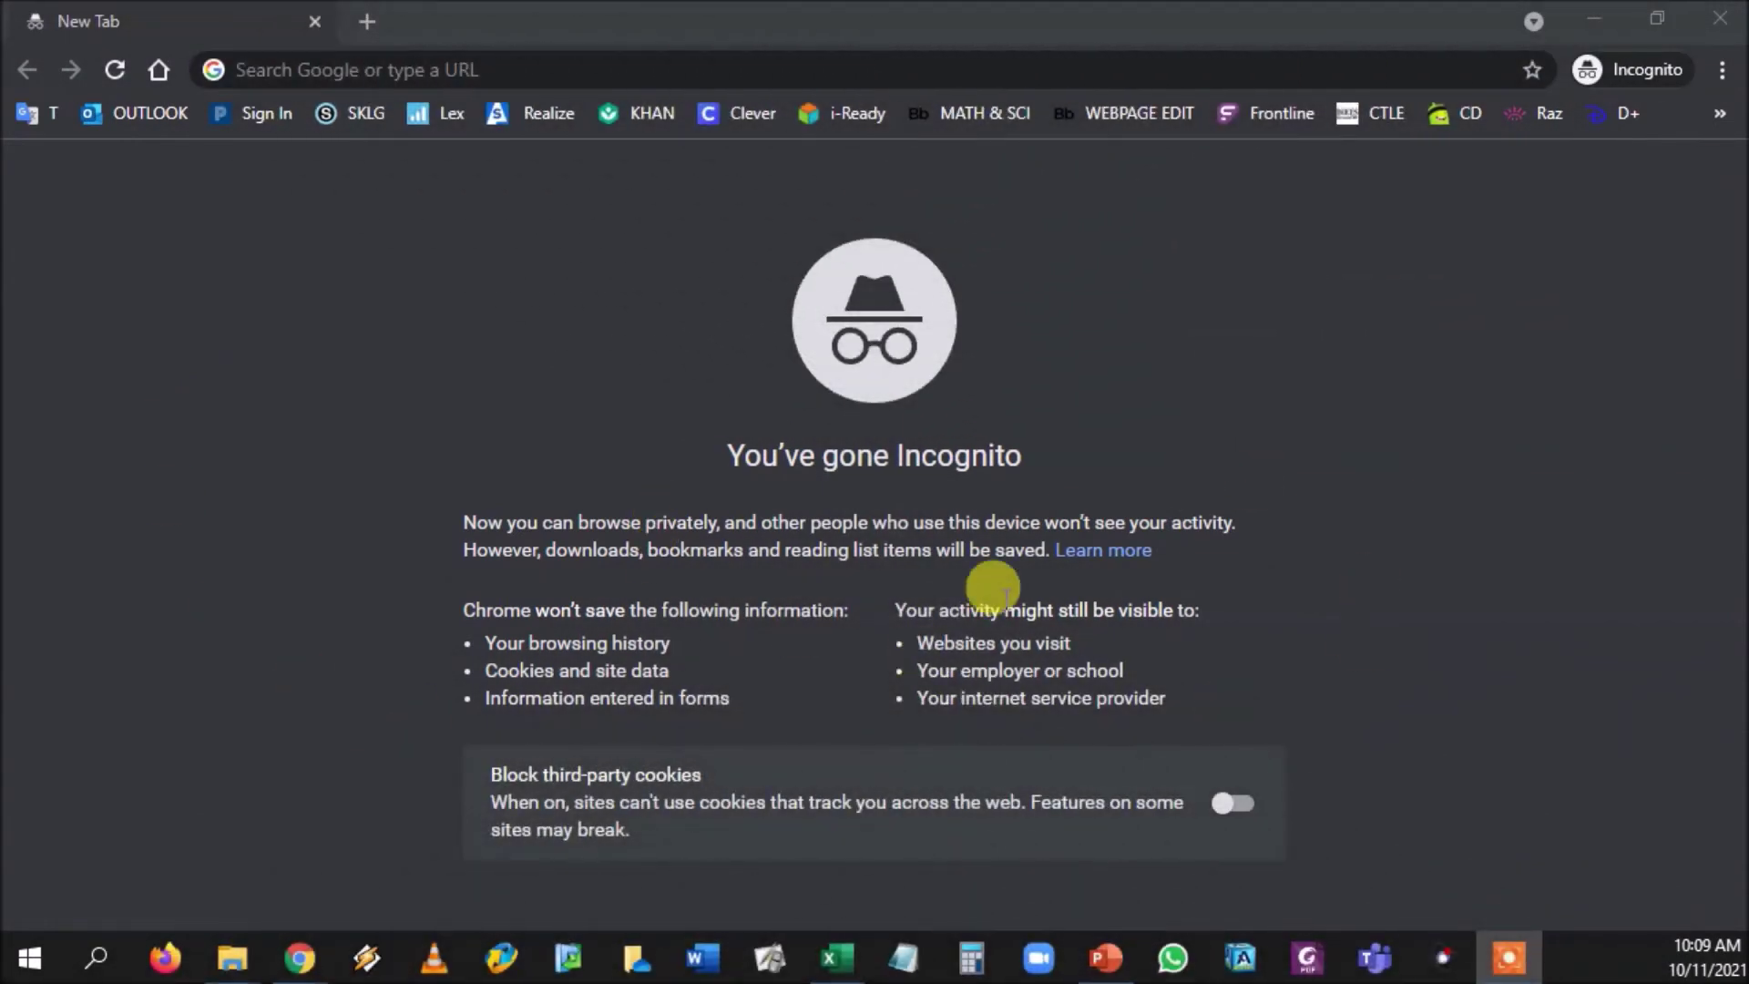
Step: Sign in to Clever with Office 365 and launch Great Minds from the teacher's page
{"action": "left_click", "coordinate": [743, 118]}
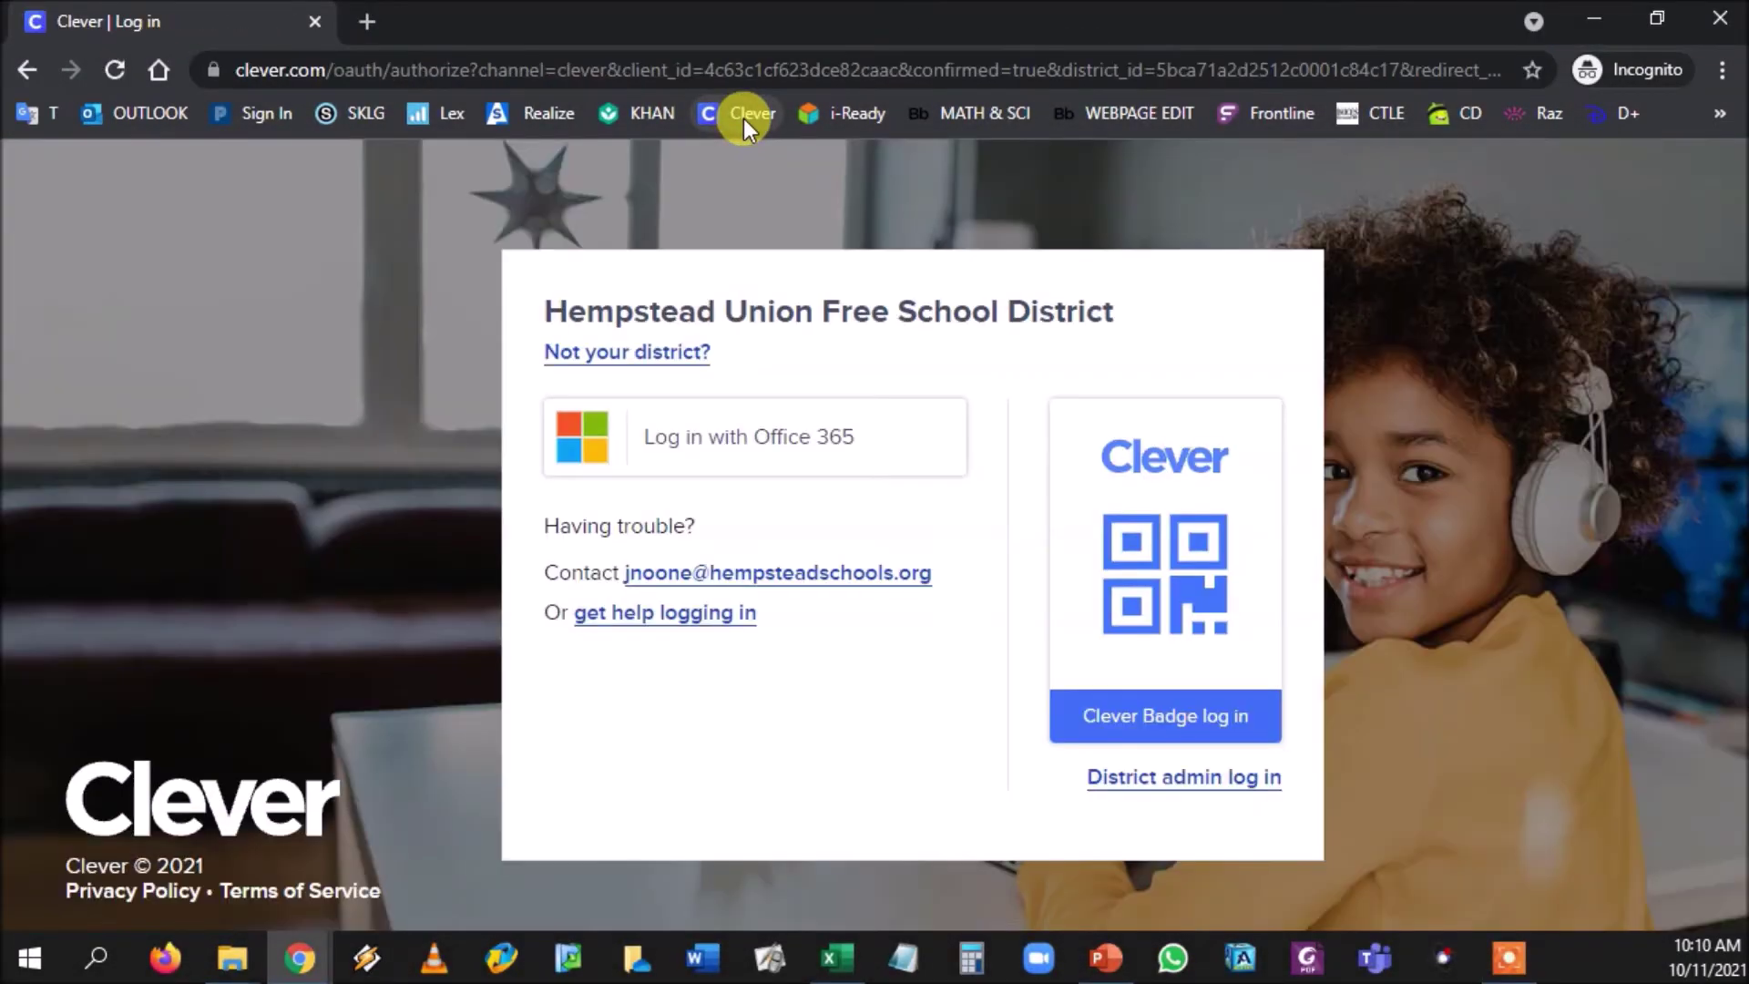
{"action": "left_click", "coordinate": [806, 439]}
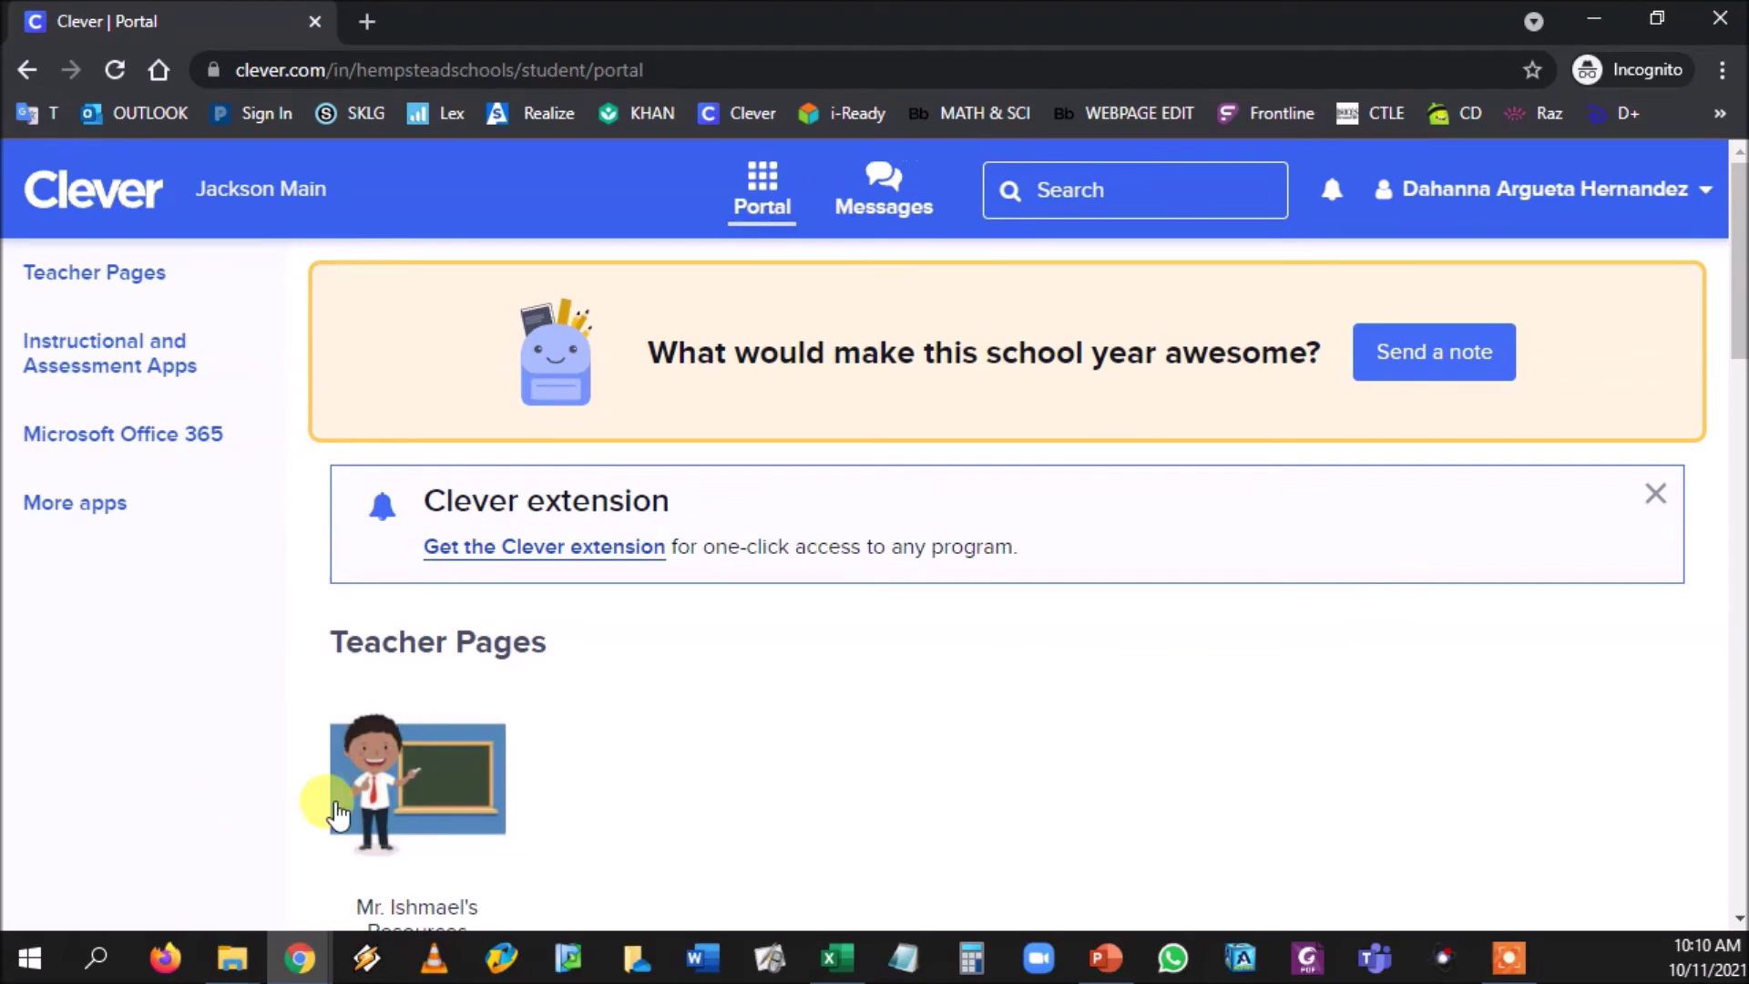
{"action": "left_click", "coordinate": [408, 811]}
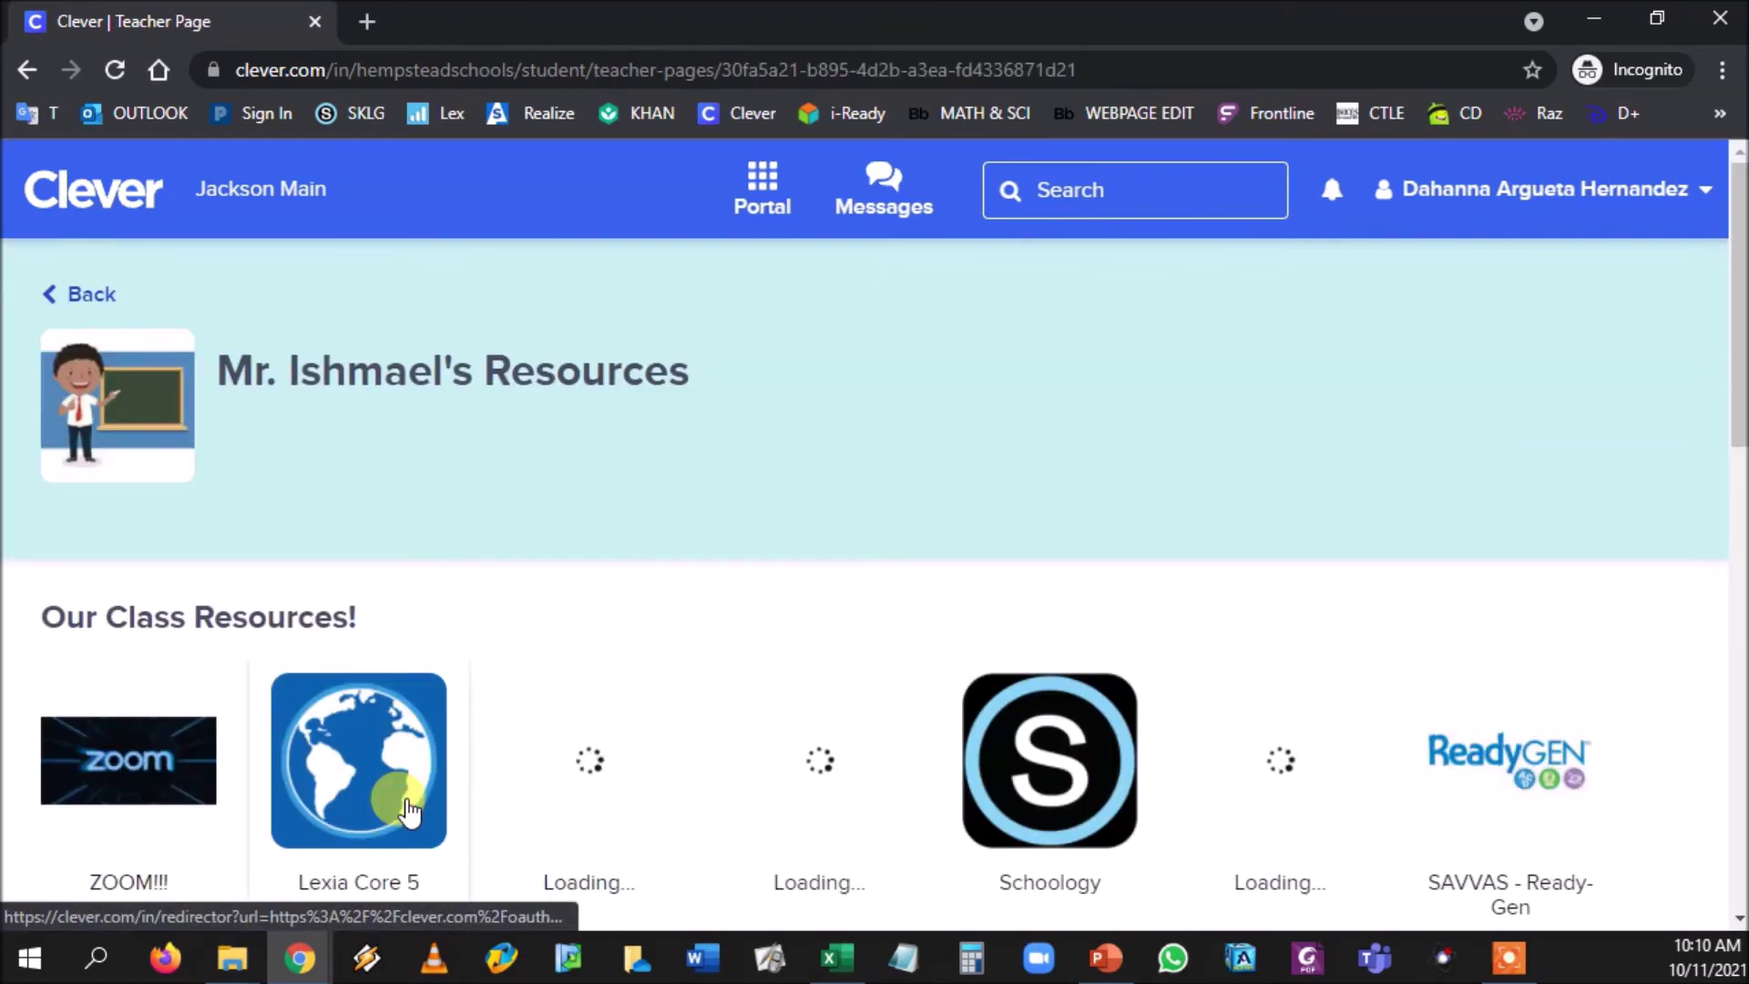
{"action": "scroll", "coordinate": [391, 806], "scroll_direction": "down", "scroll_amount": 2}
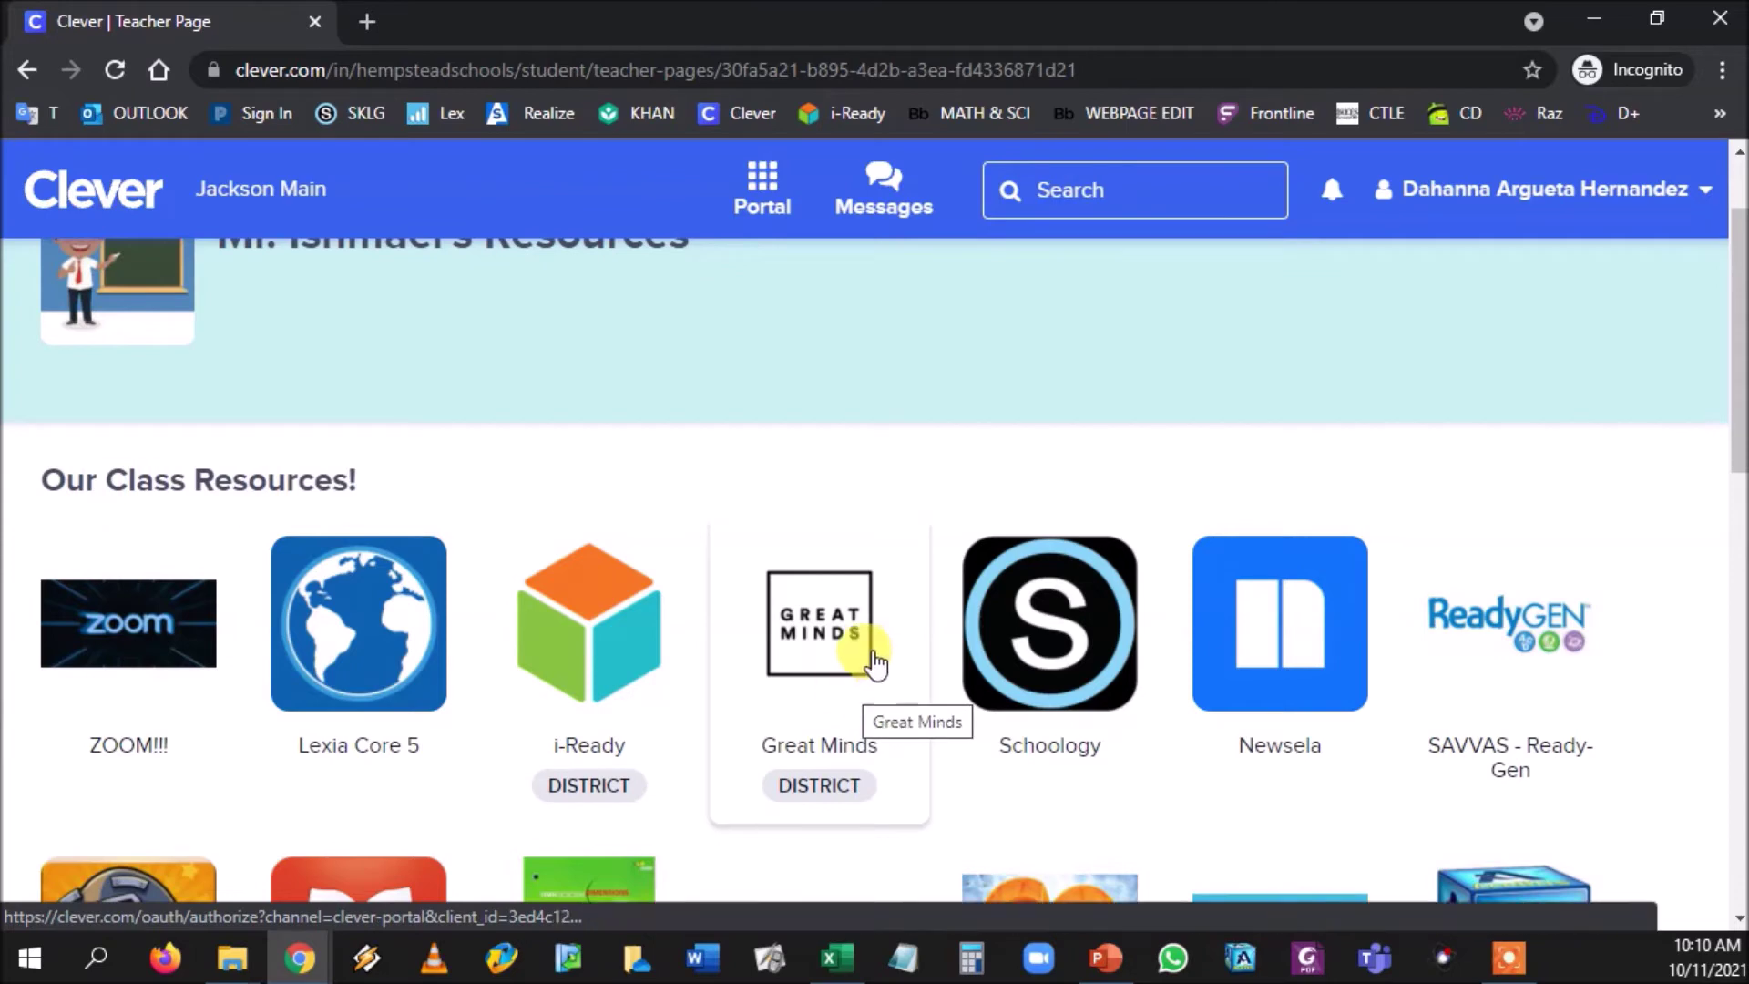
{"action": "left_click", "coordinate": [875, 662]}
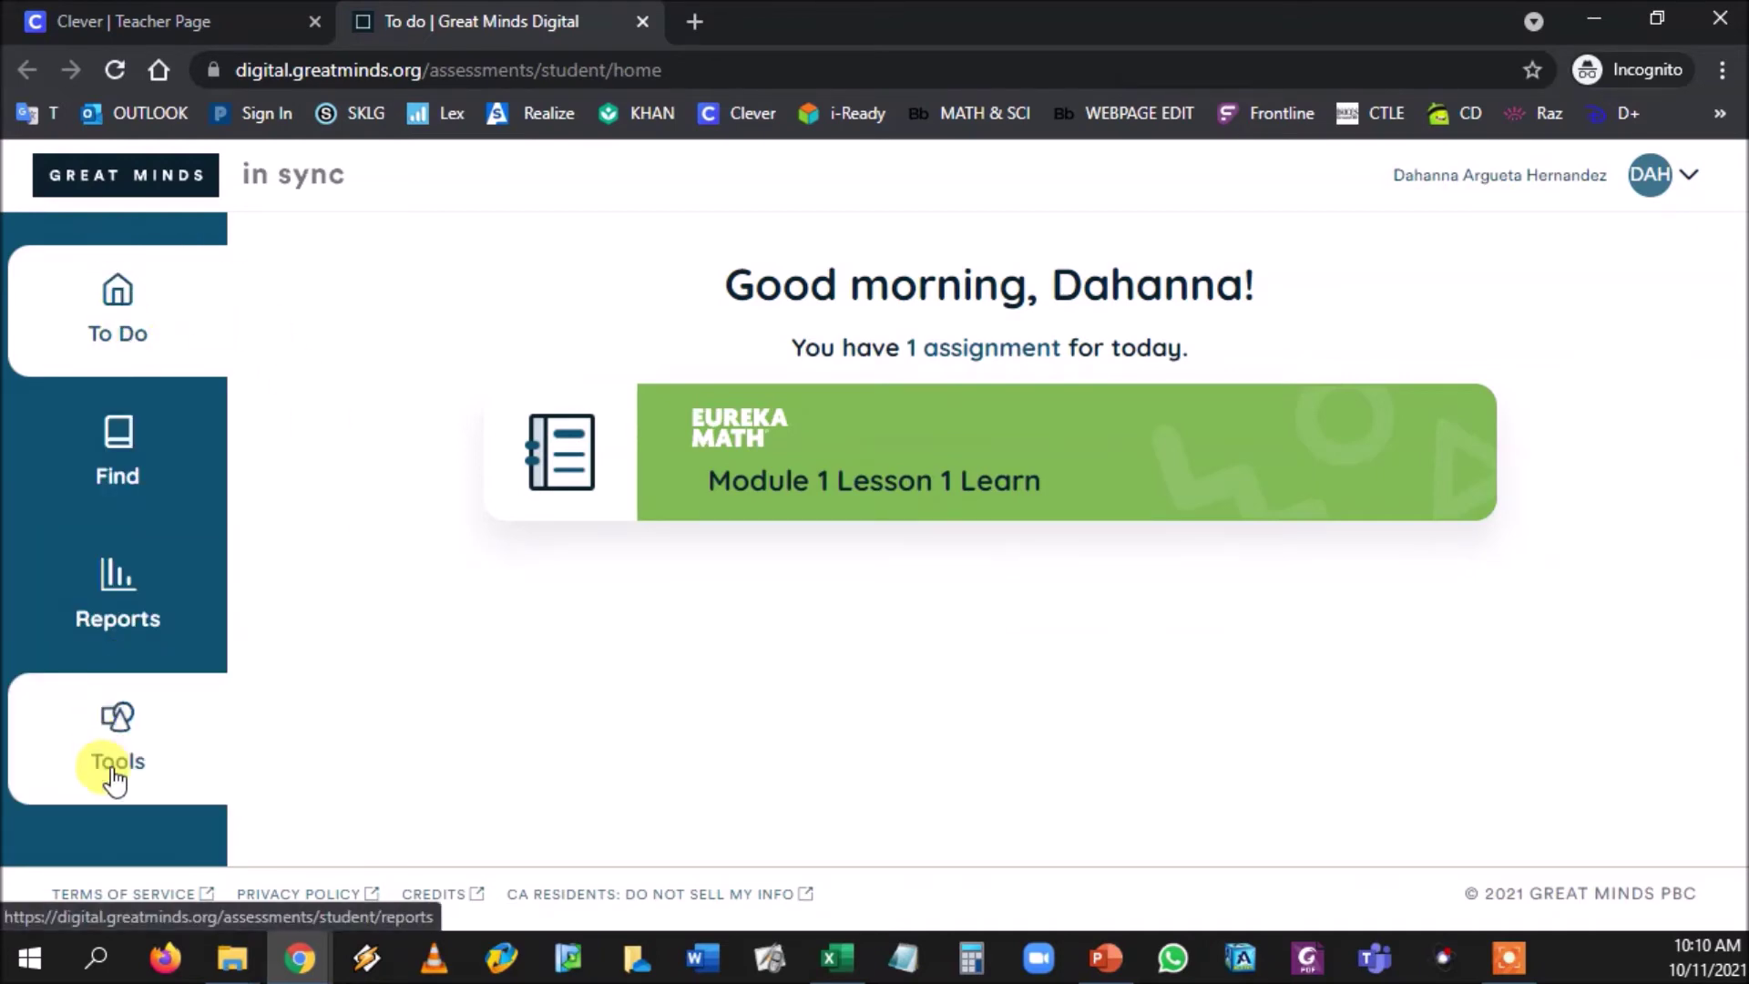
Step: Open Didax Virtual Manipulatives from the student Tools, accepting the redirect prompt
{"action": "left_click", "coordinate": [121, 615]}
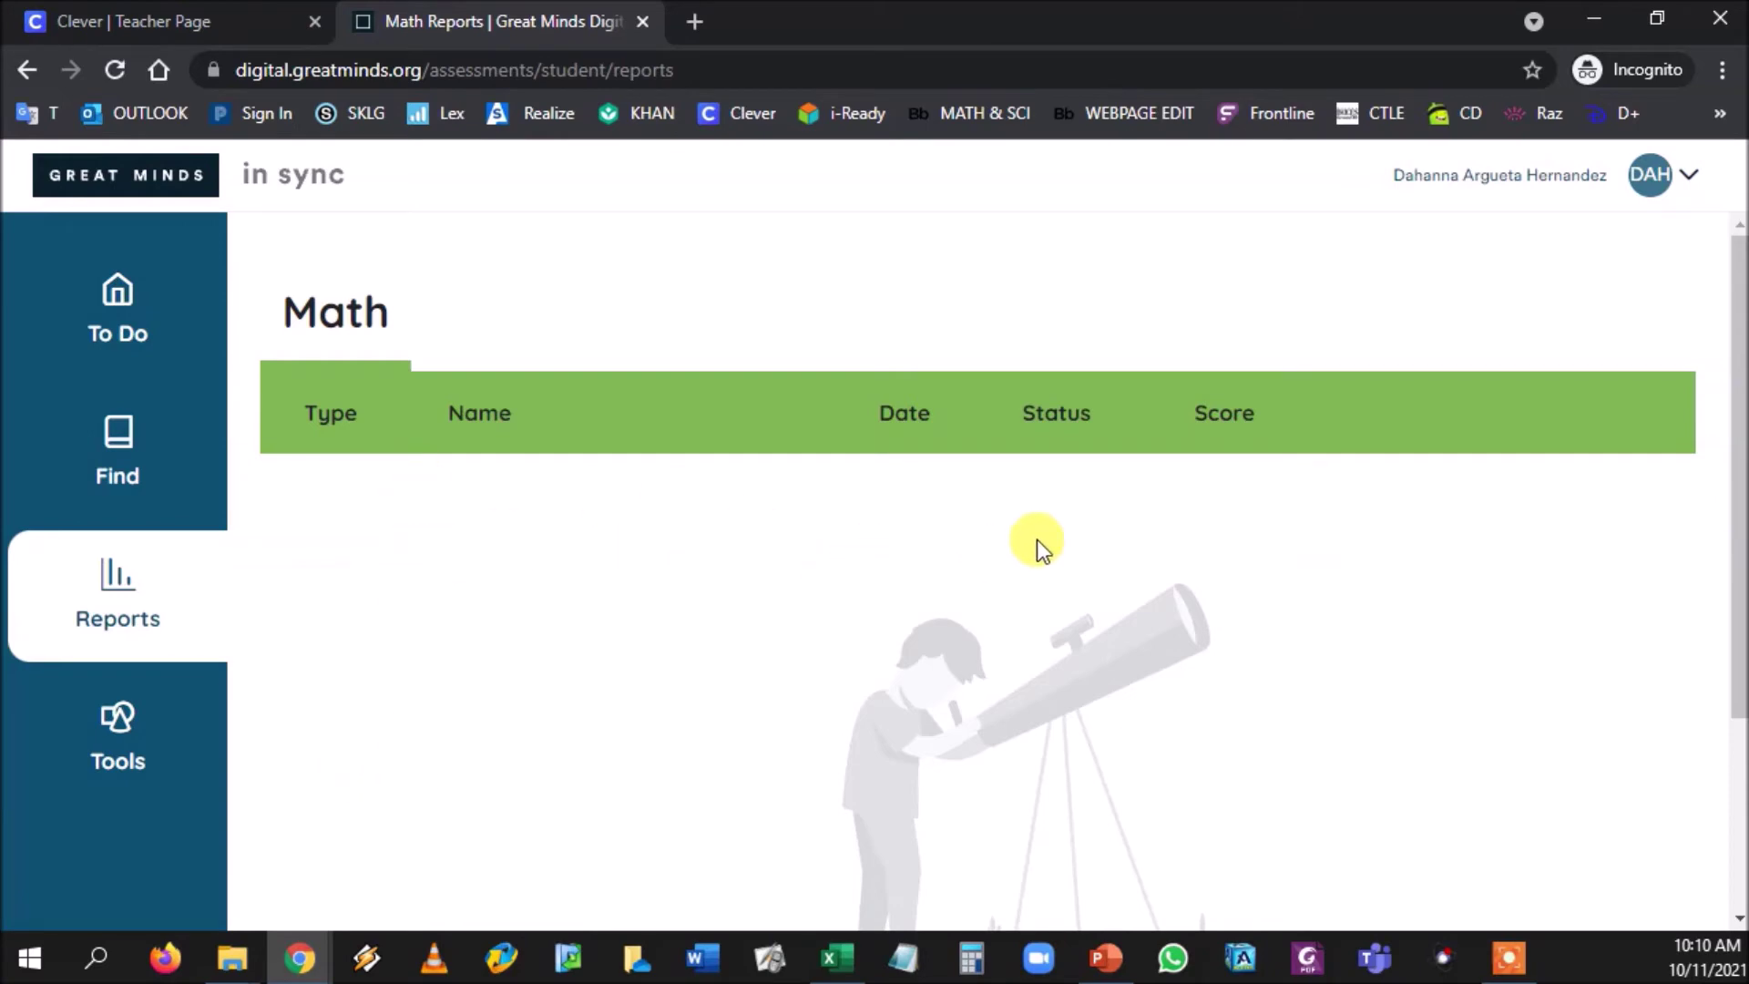
{"action": "left_click", "coordinate": [68, 783]}
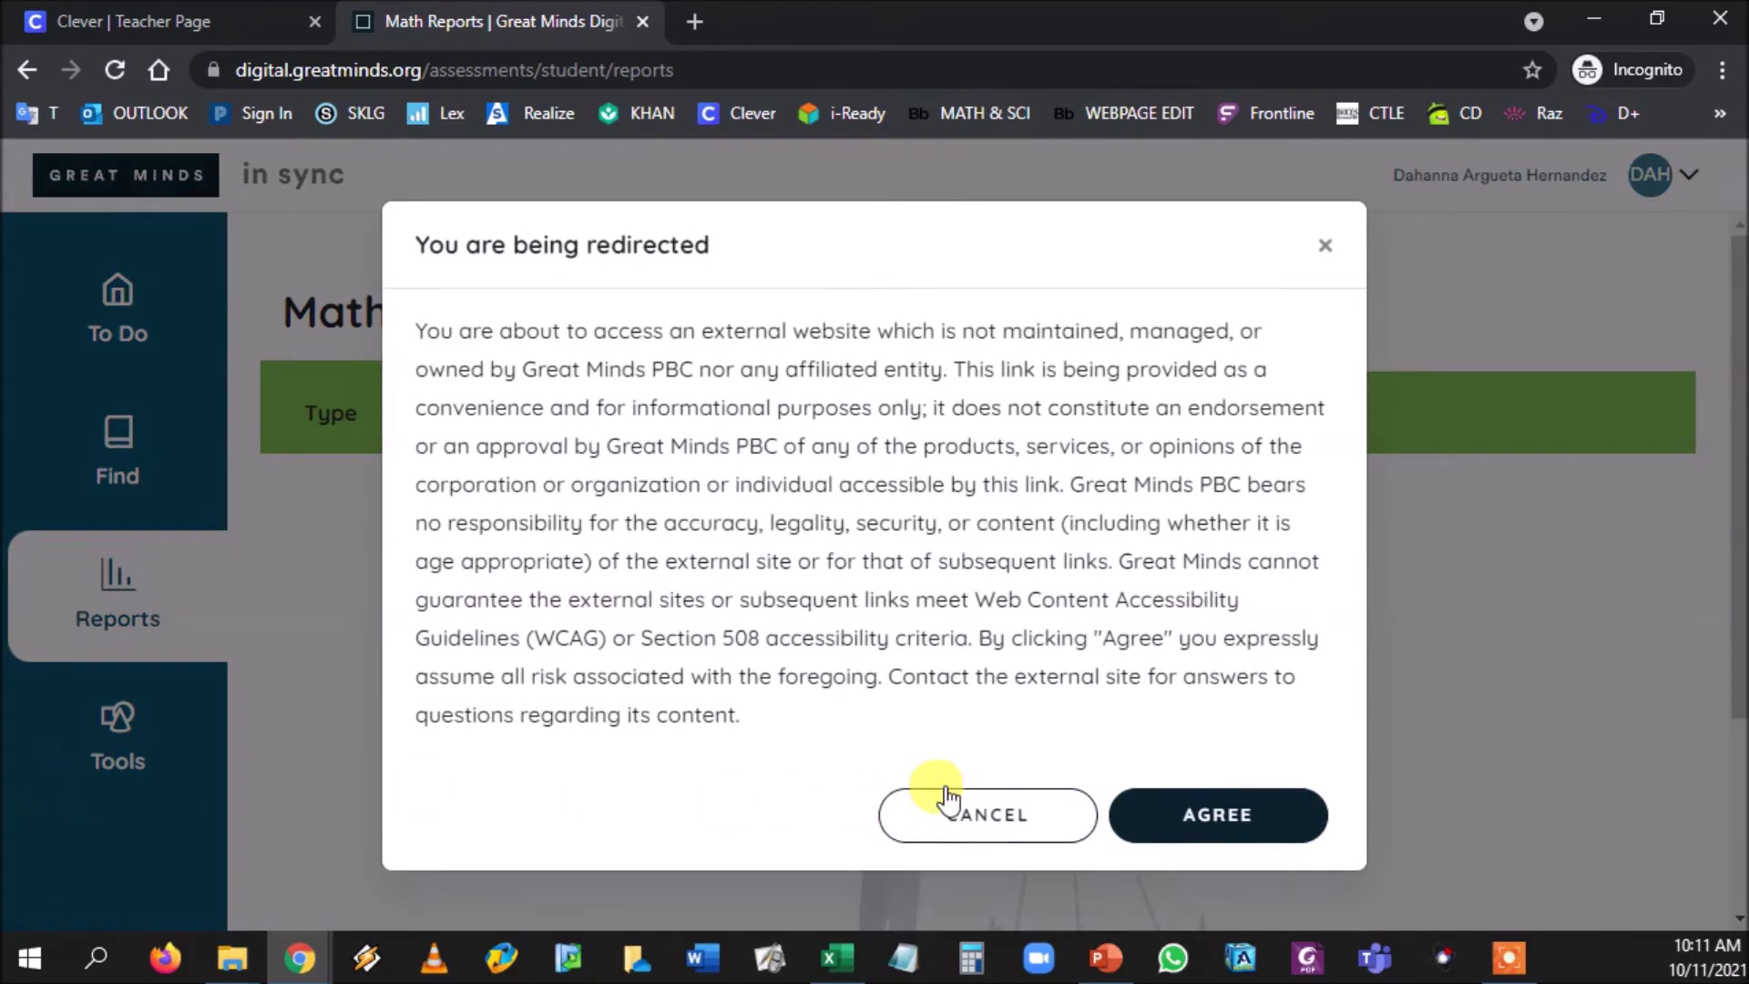
{"action": "left_click", "coordinate": [1204, 811]}
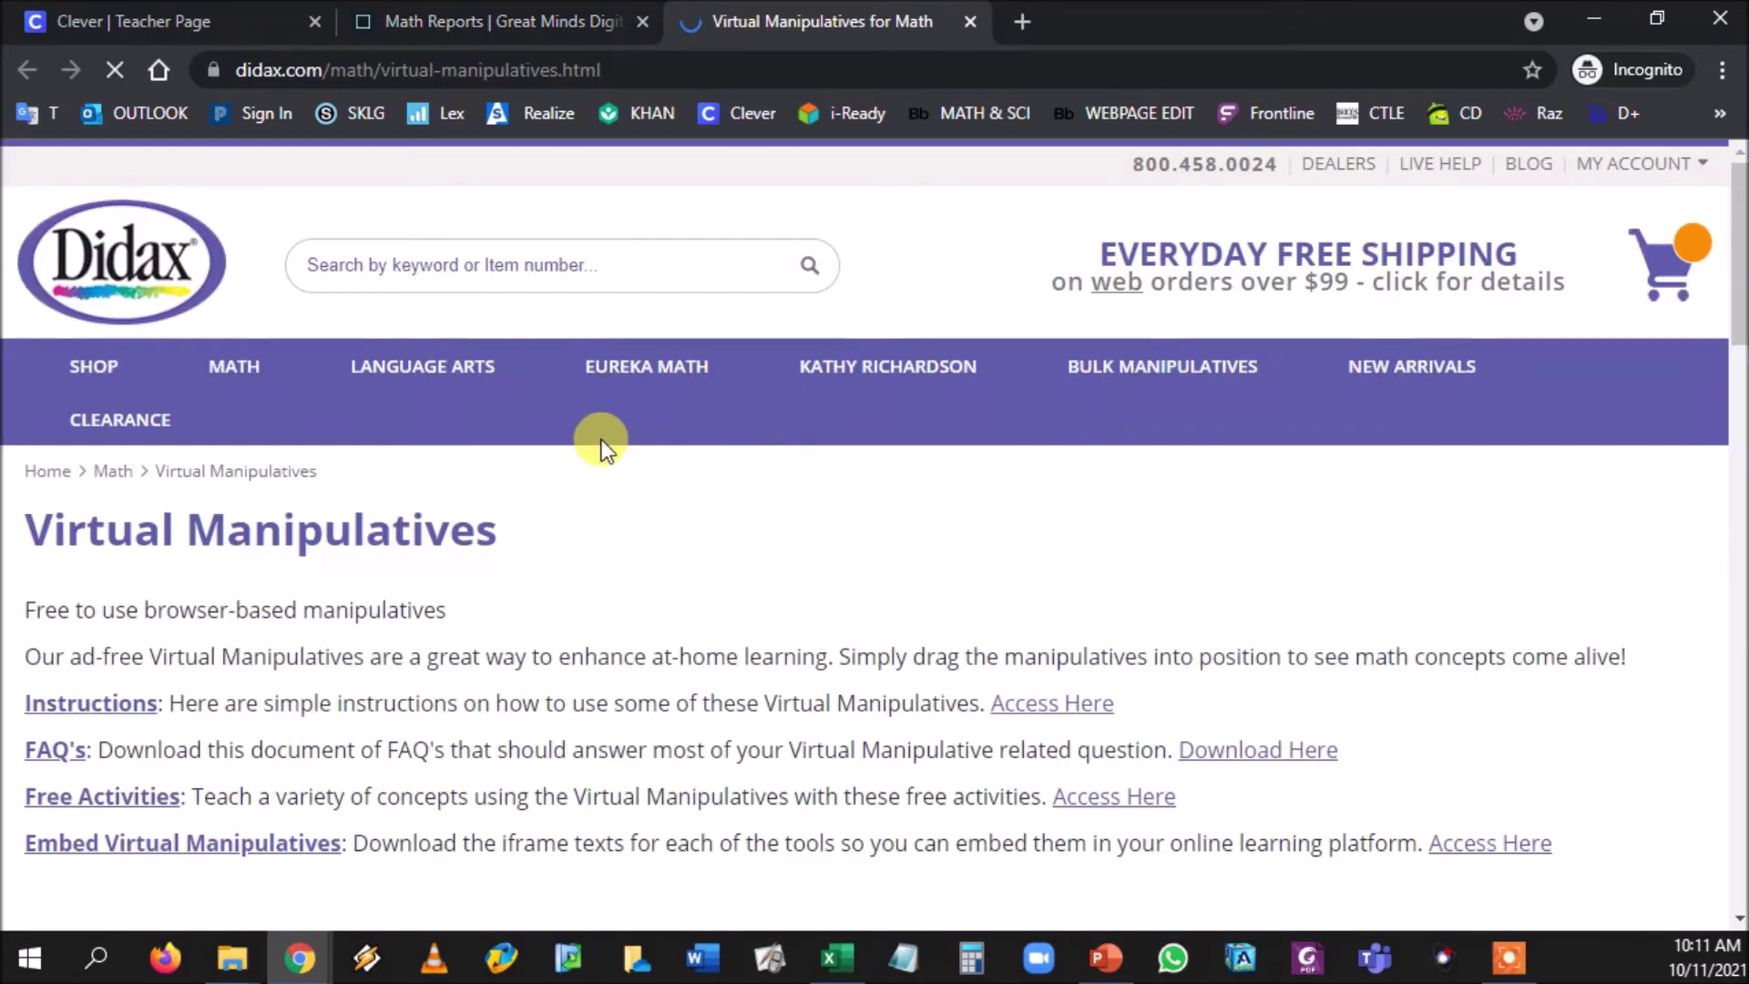
{"action": "left_click", "coordinate": [499, 18]}
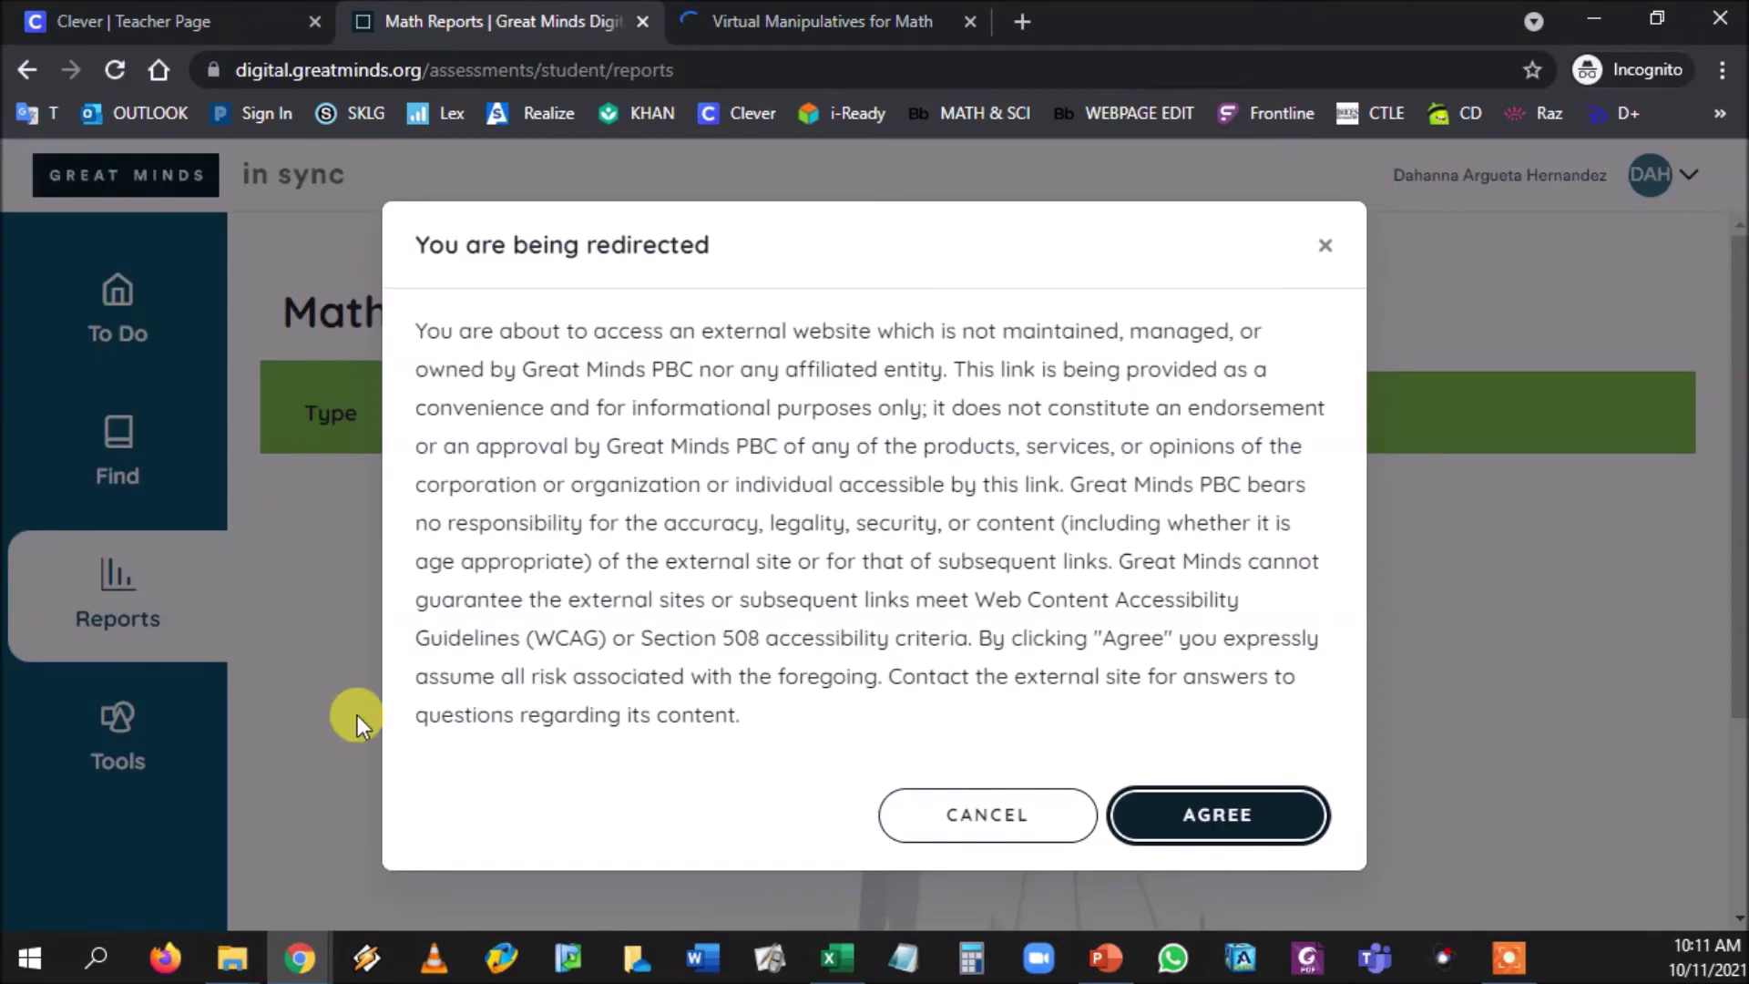
{"action": "left_click", "coordinate": [1007, 818]}
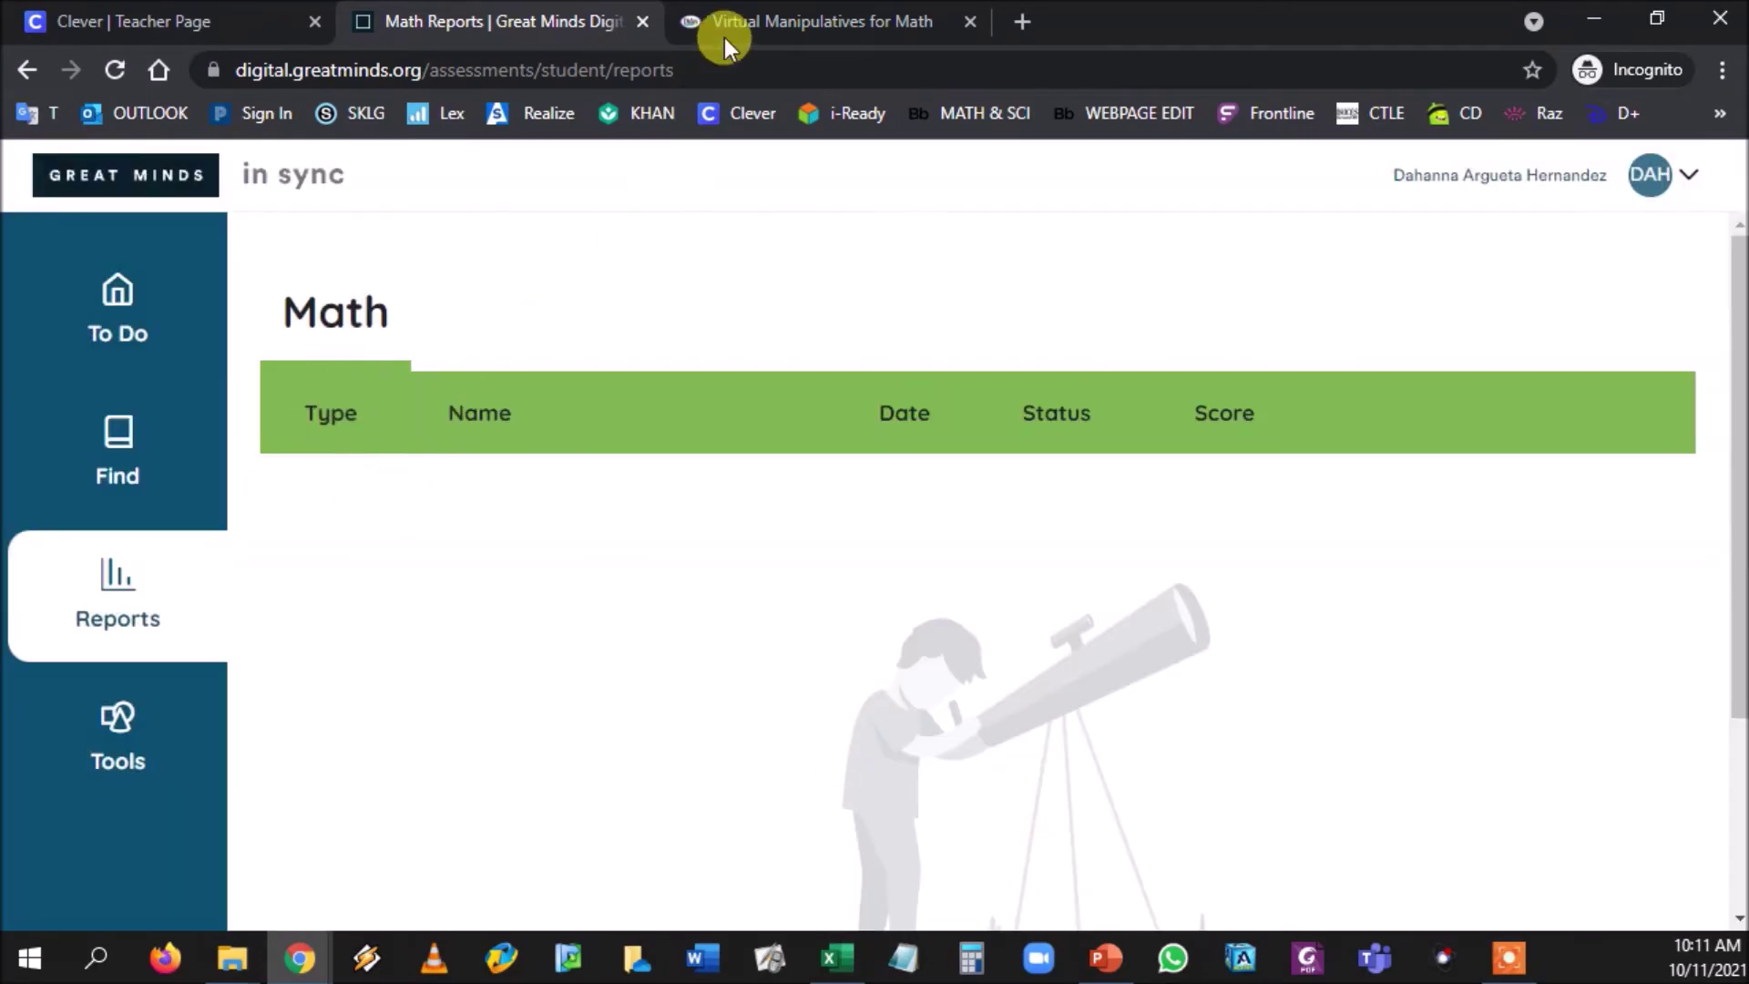
{"action": "left_click", "coordinate": [775, 20]}
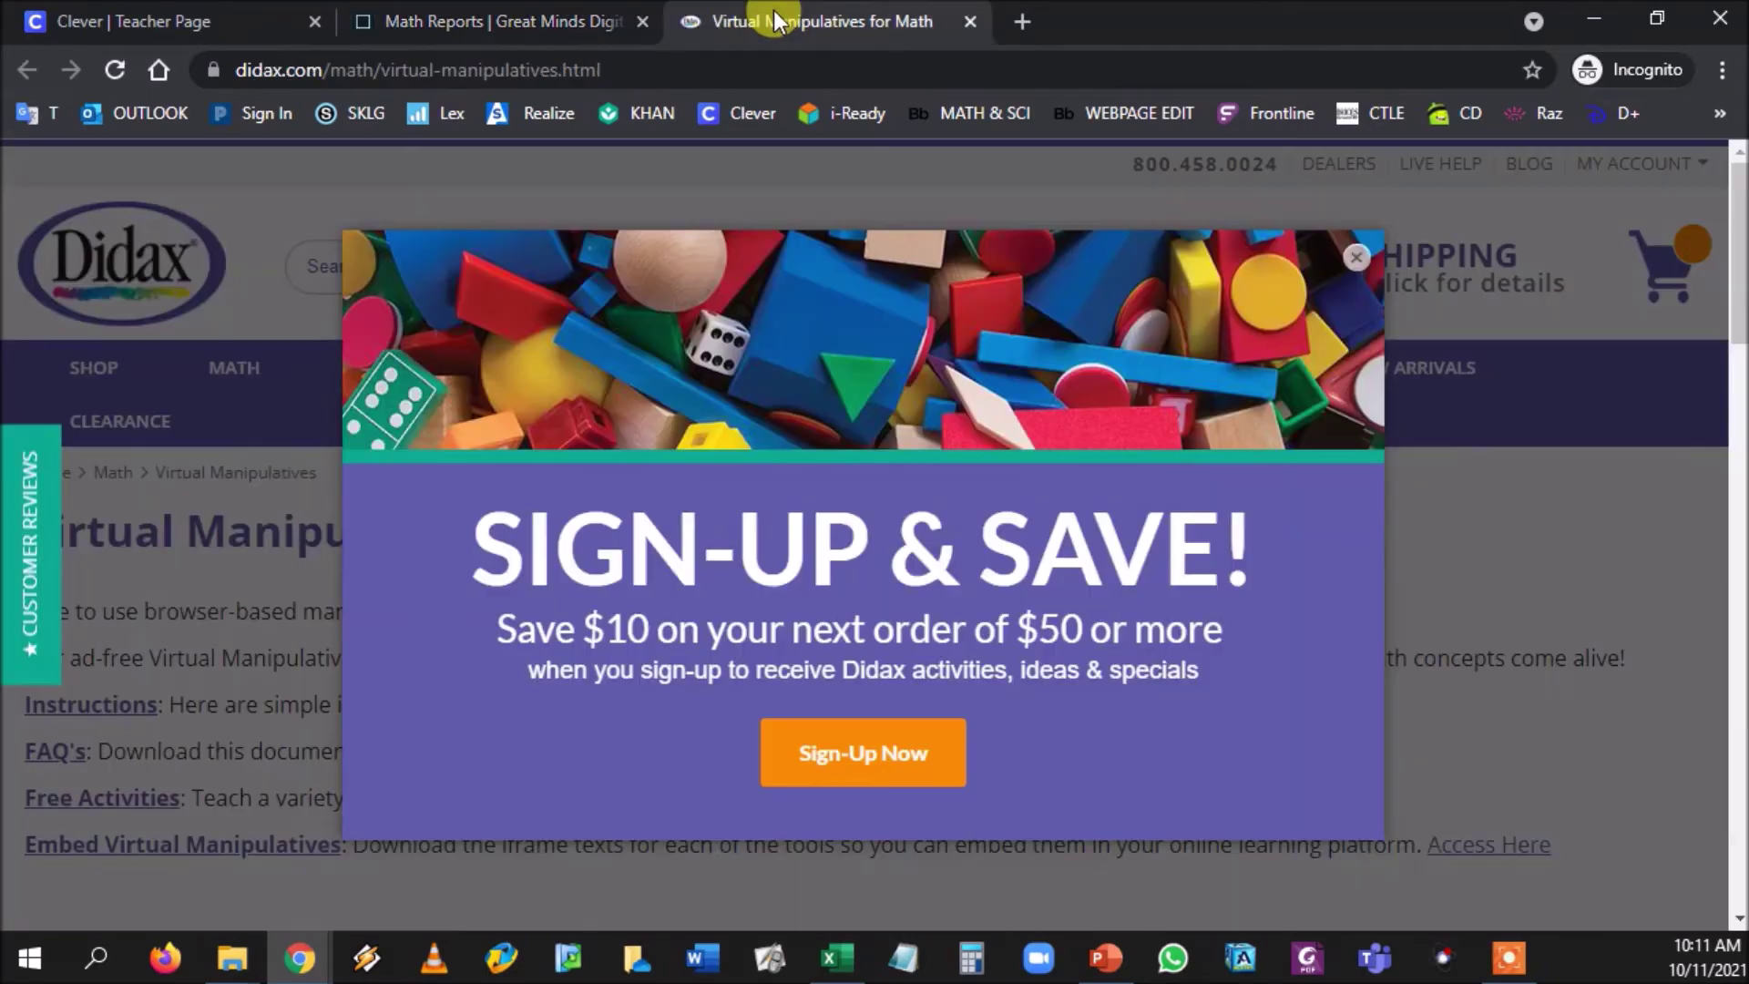
Step: Close the Didax Sign-Up & Save pop-up and browse the manipulatives gallery
{"action": "left_click", "coordinate": [1356, 257]}
{"action": "scroll", "coordinate": [895, 460], "scroll_direction": "down", "scroll_amount": 1}
{"action": "scroll", "coordinate": [895, 459], "scroll_direction": "down", "scroll_amount": 5}
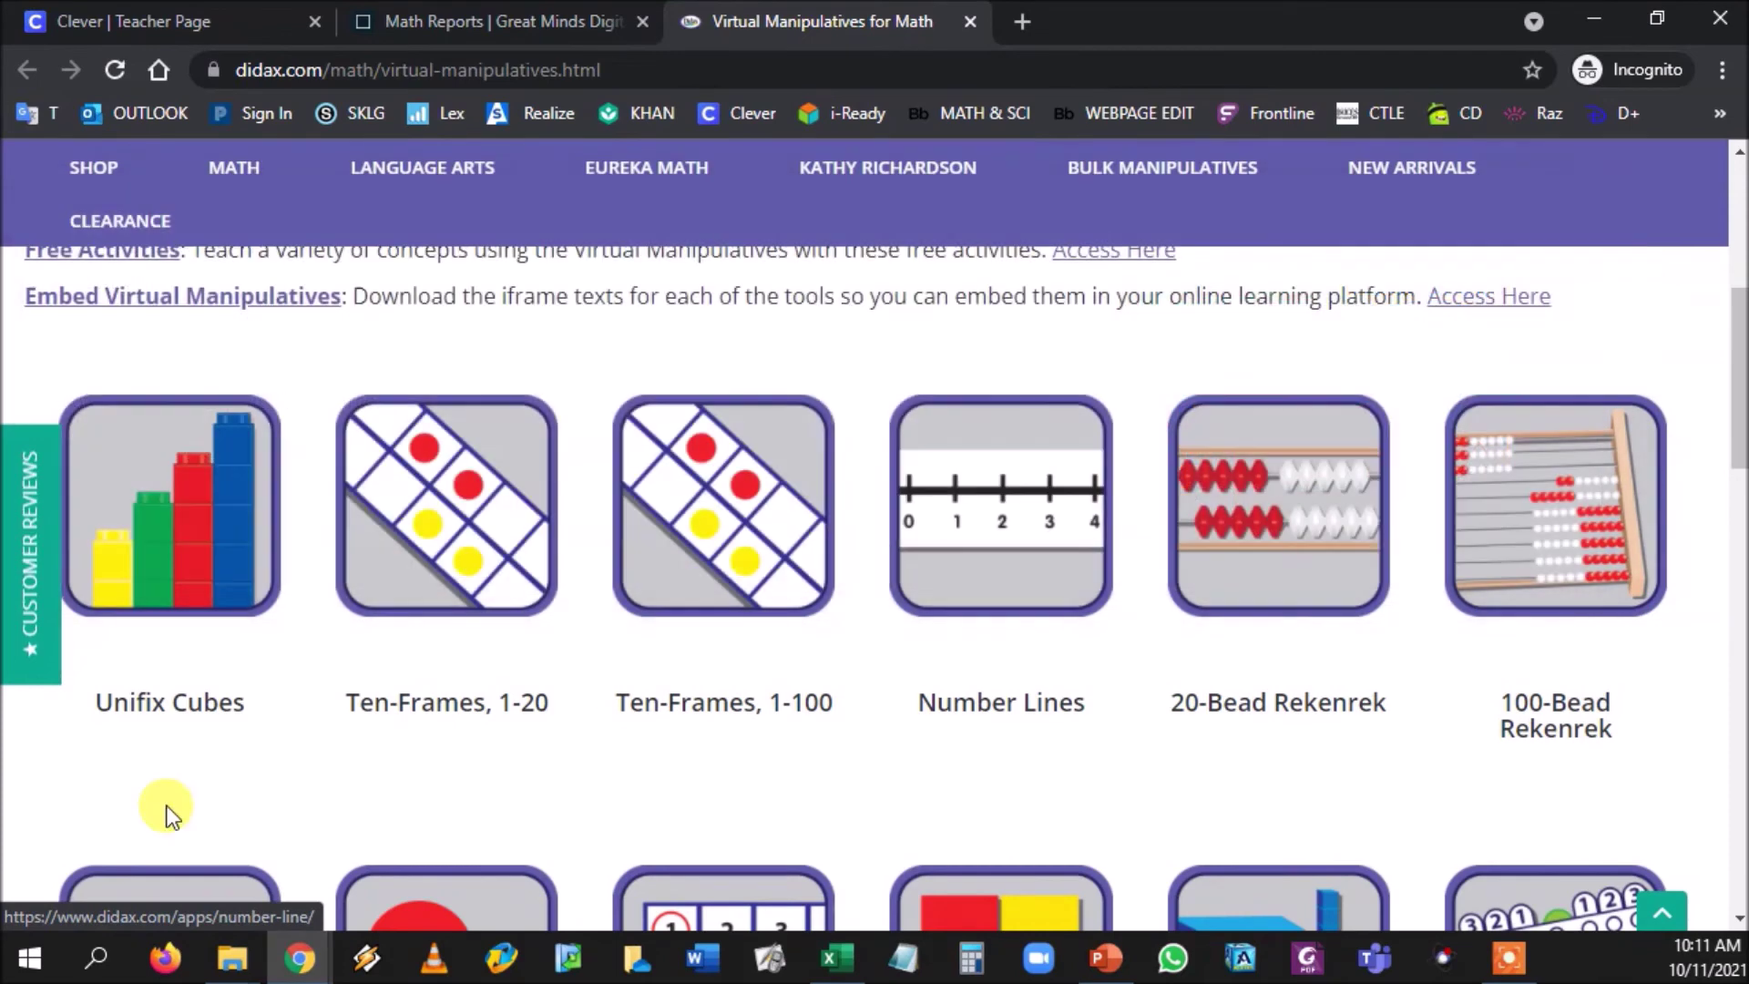
{"action": "scroll", "coordinate": [1581, 687], "scroll_direction": "down", "scroll_amount": 4}
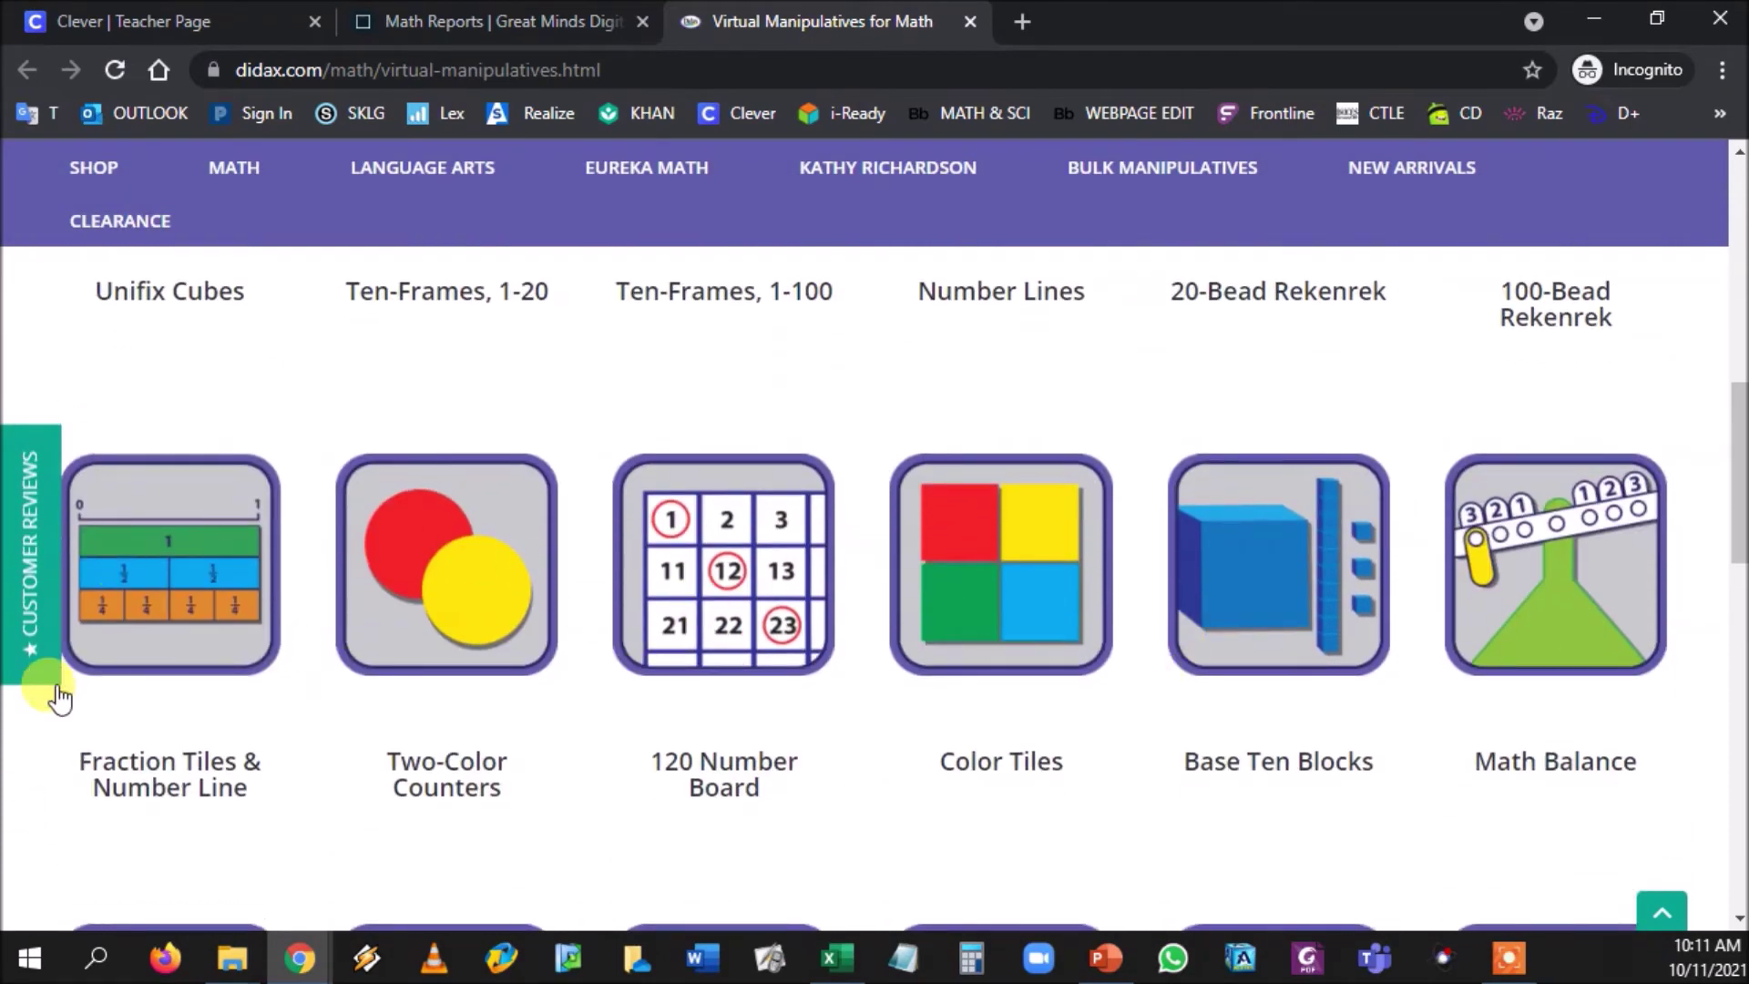
{"action": "scroll", "coordinate": [51, 694], "scroll_direction": "down", "scroll_amount": 3}
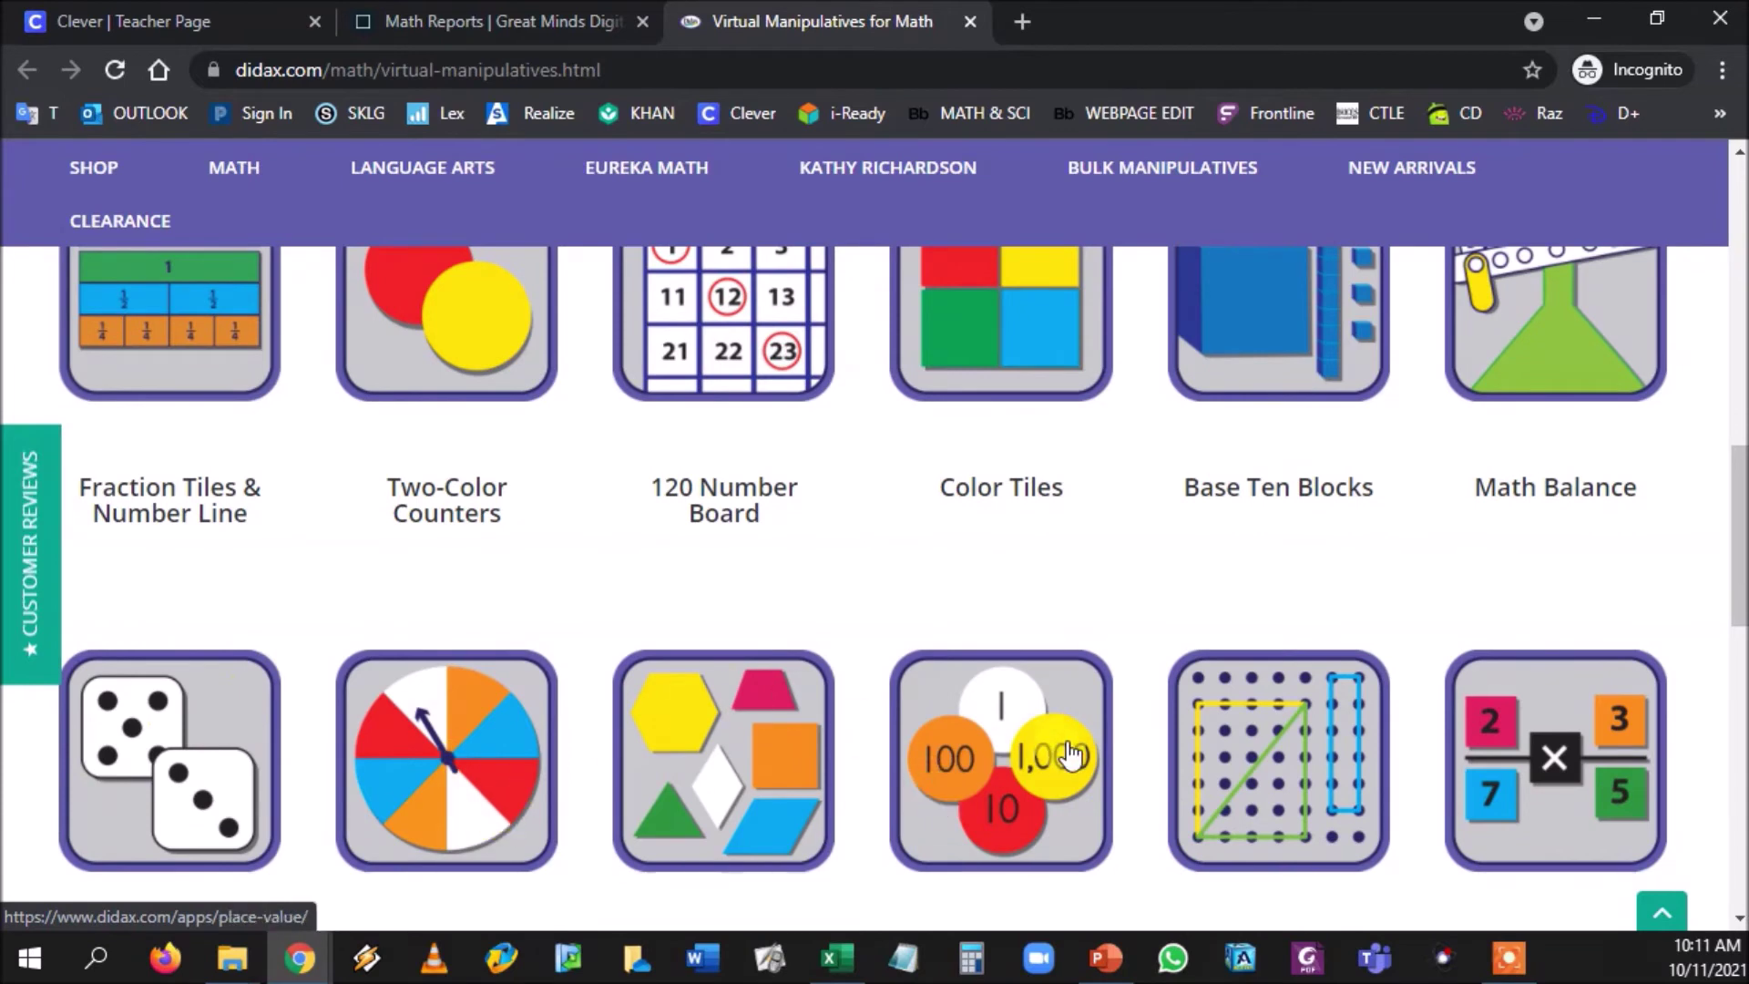
{"action": "scroll", "coordinate": [1548, 783], "scroll_direction": "down", "scroll_amount": 2}
{"action": "scroll", "coordinate": [1548, 800], "scroll_direction": "down", "scroll_amount": 3}
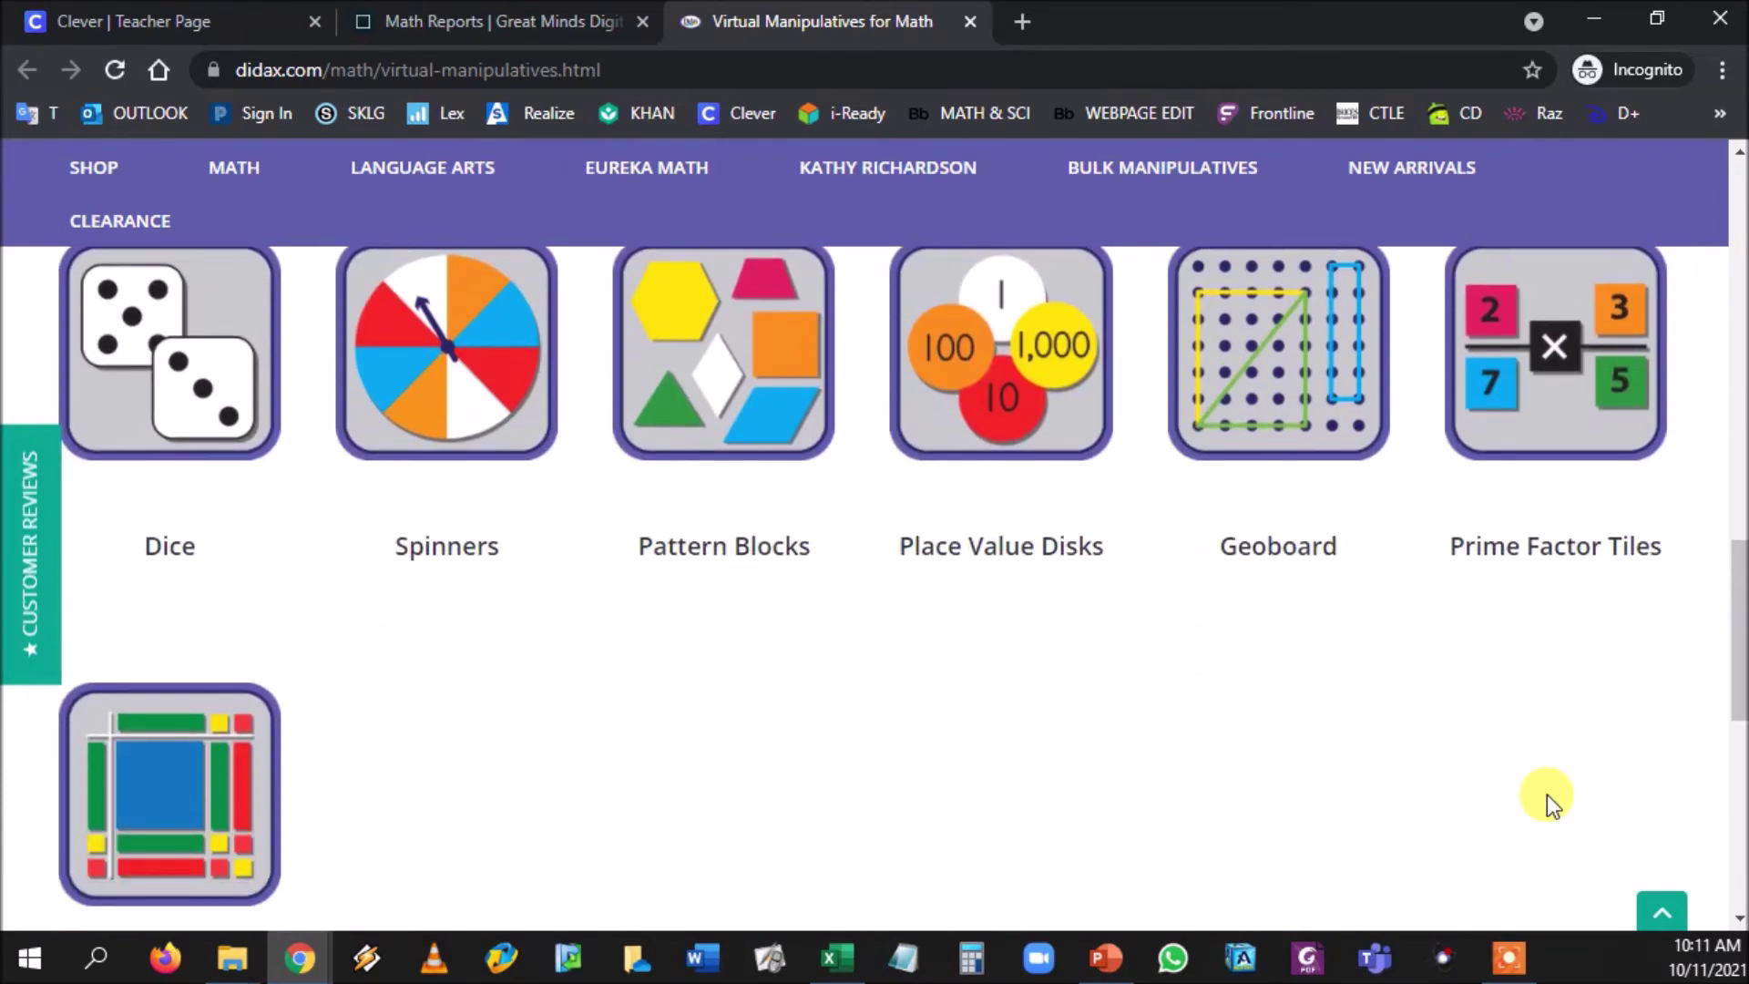
{"action": "scroll", "coordinate": [1547, 794], "scroll_direction": "down", "scroll_amount": 2}
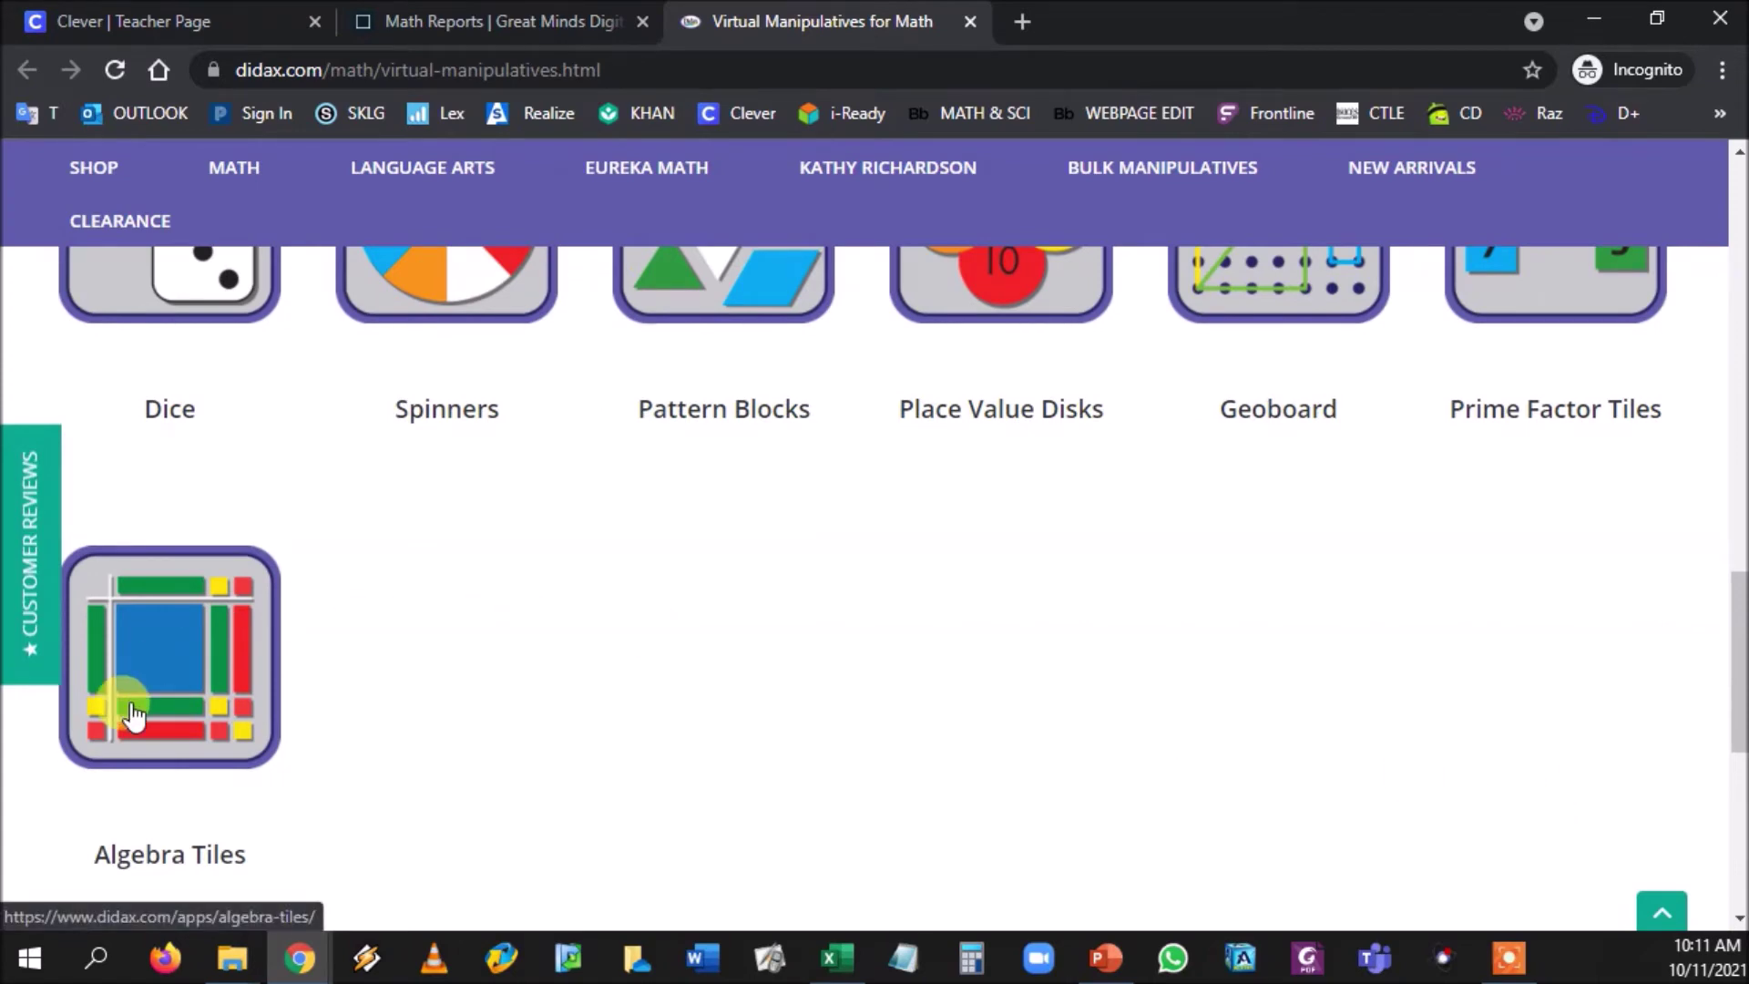
{"action": "scroll", "coordinate": [133, 715], "scroll_direction": "up", "scroll_amount": 4}
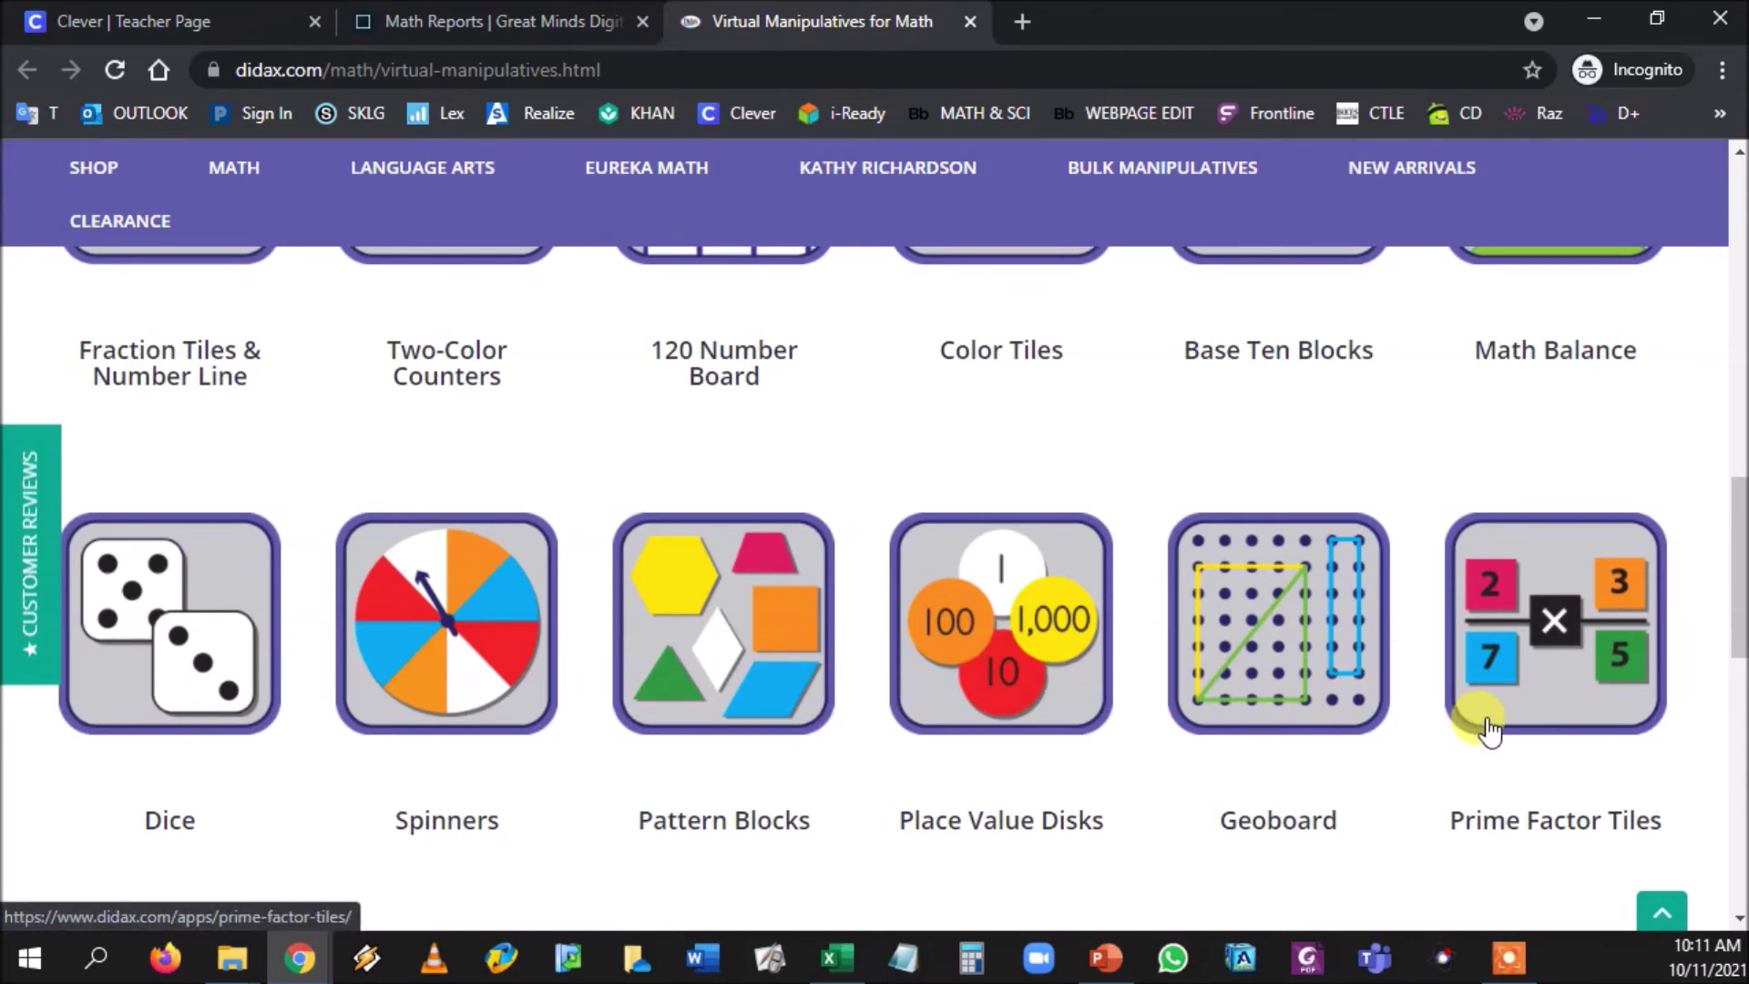
{"action": "scroll", "coordinate": [428, 678], "scroll_direction": "up", "scroll_amount": 3}
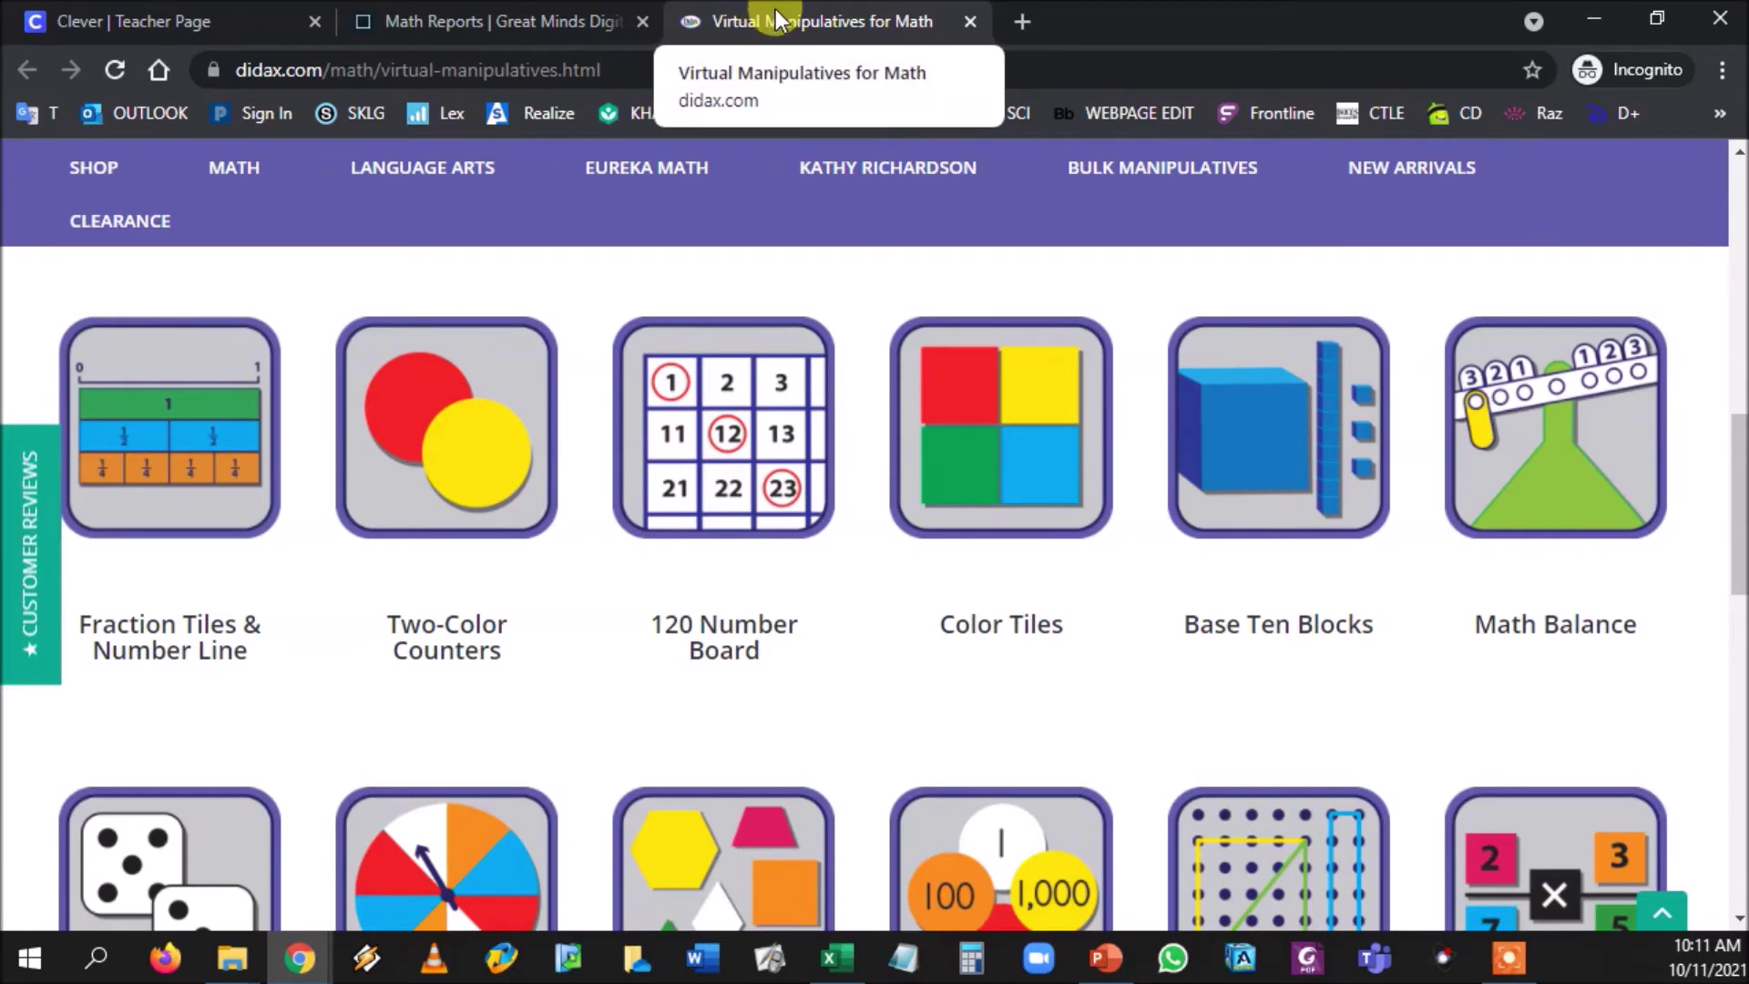
Step: Open the resource library and step the grade from Prekindergarten to Grade 5
{"action": "left_click", "coordinate": [619, 9]}
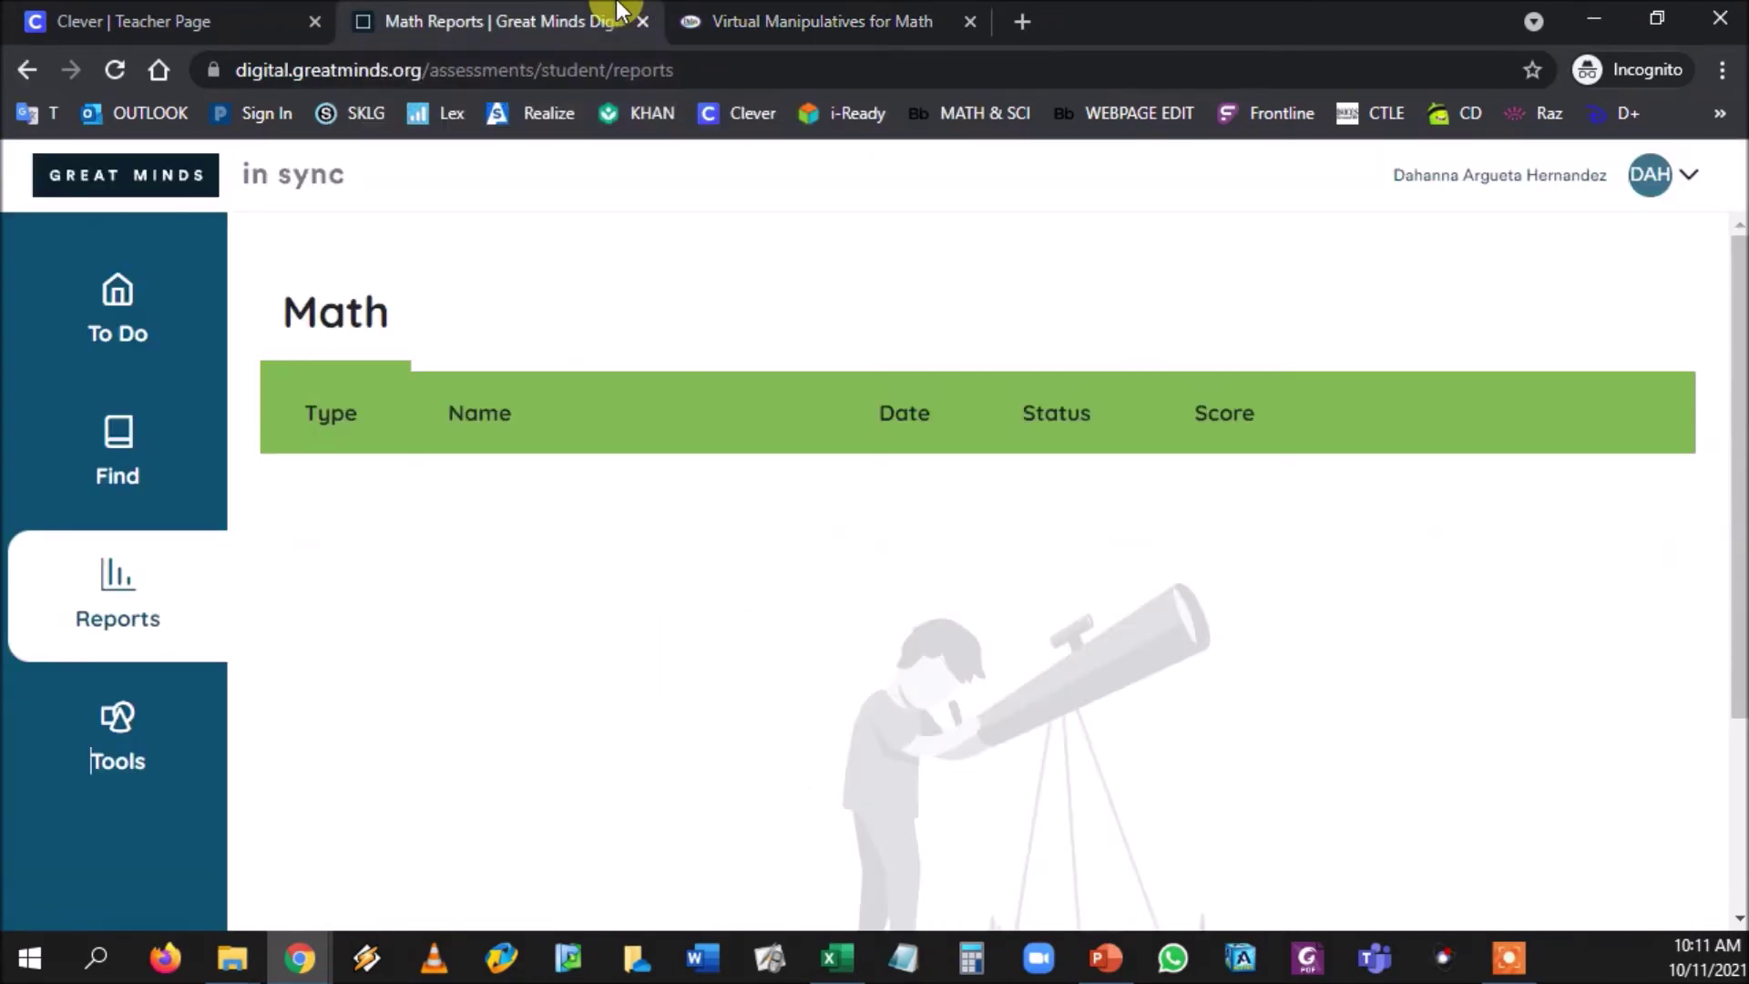
{"action": "left_click", "coordinate": [128, 453]}
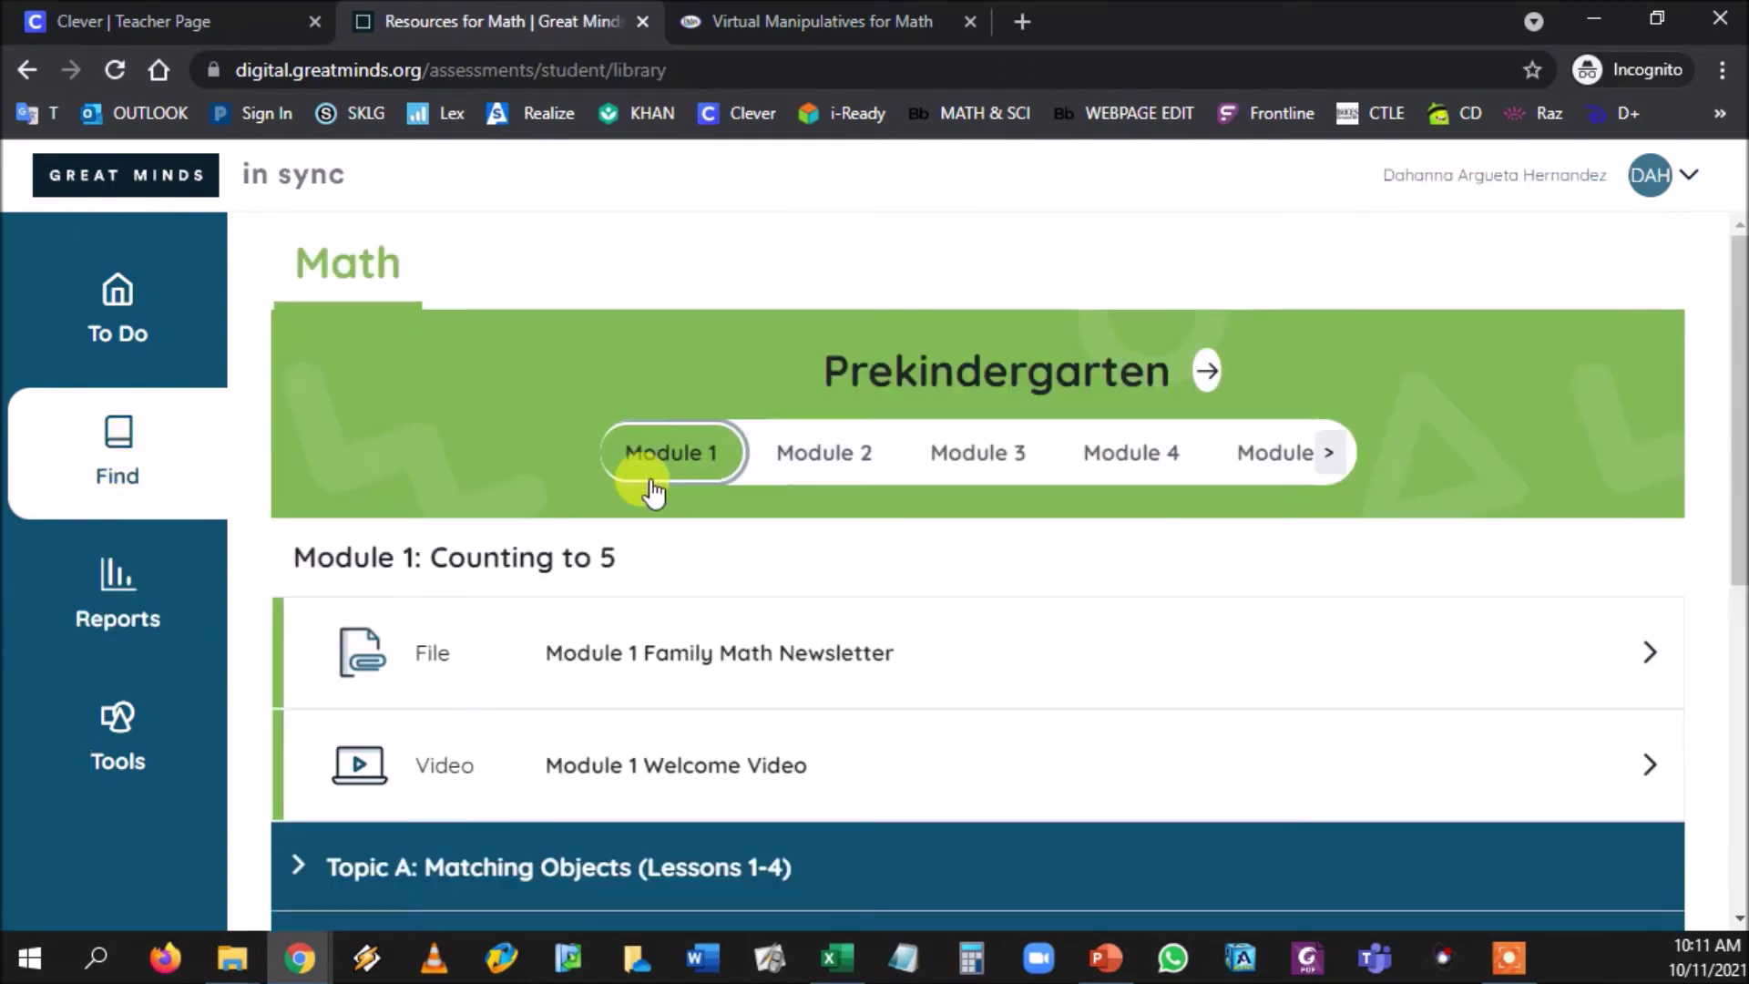
{"action": "scroll", "coordinate": [1038, 492], "scroll_direction": "down", "scroll_amount": 3}
{"action": "scroll", "coordinate": [1029, 492], "scroll_direction": "down", "scroll_amount": 3}
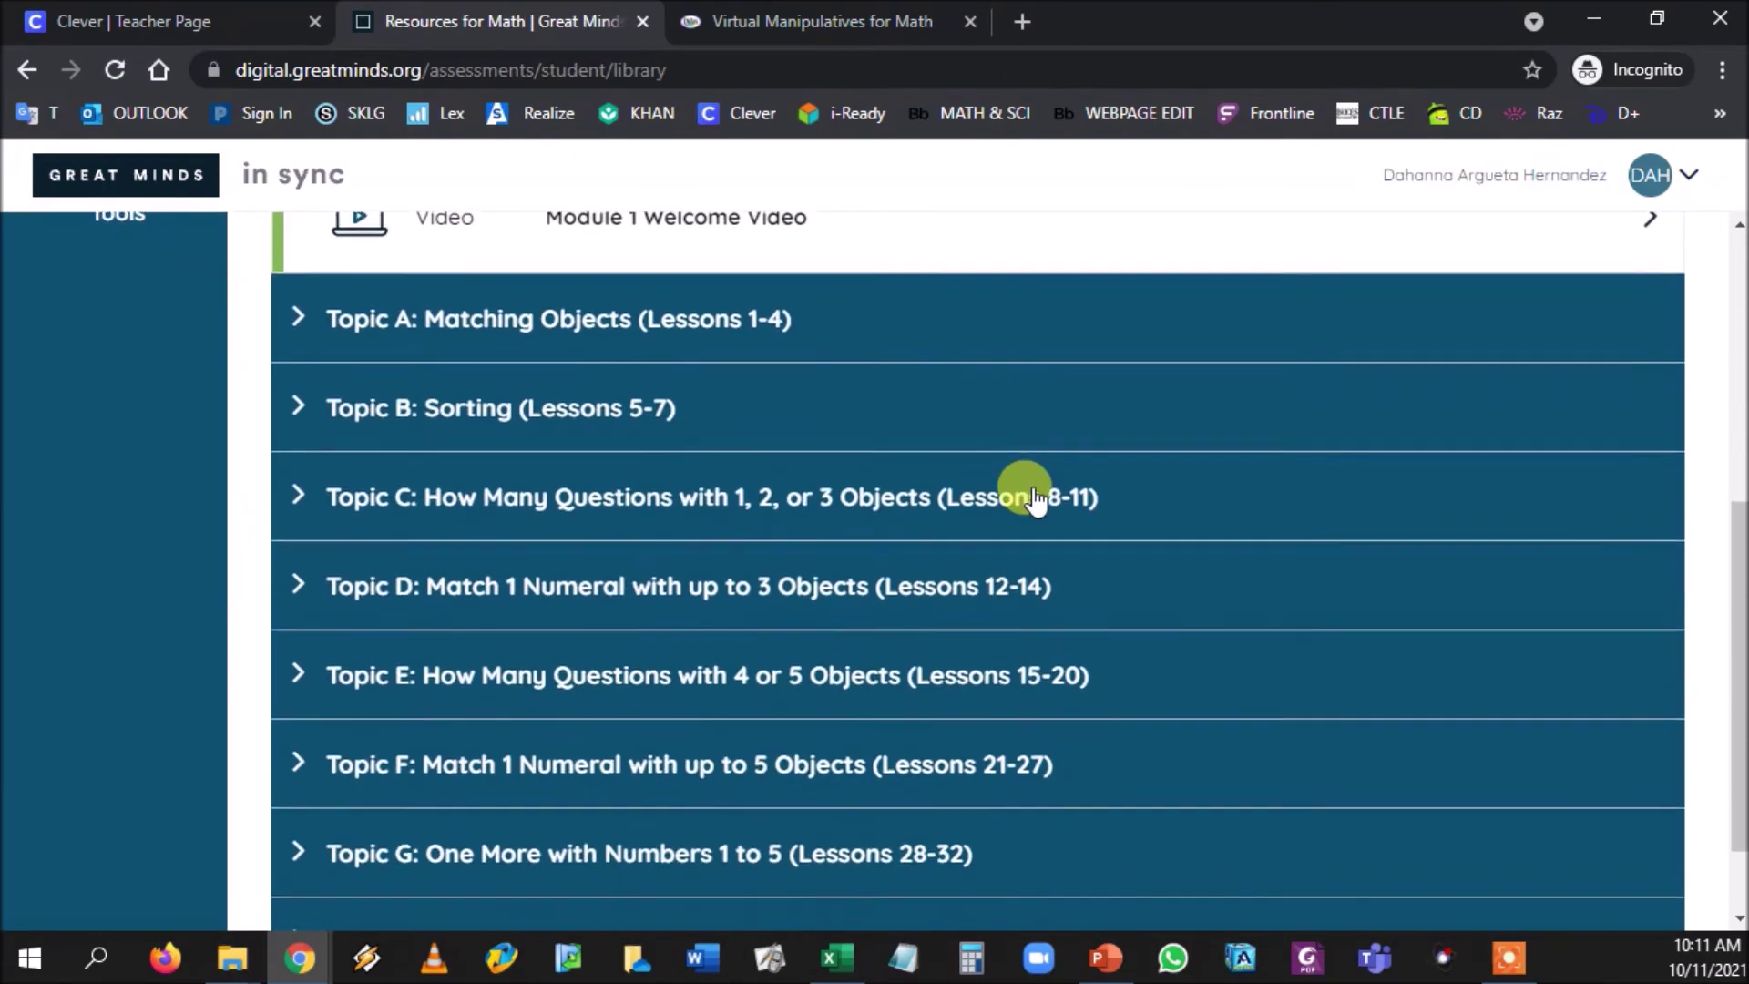
{"action": "scroll", "coordinate": [1030, 500], "scroll_direction": "up", "scroll_amount": 6}
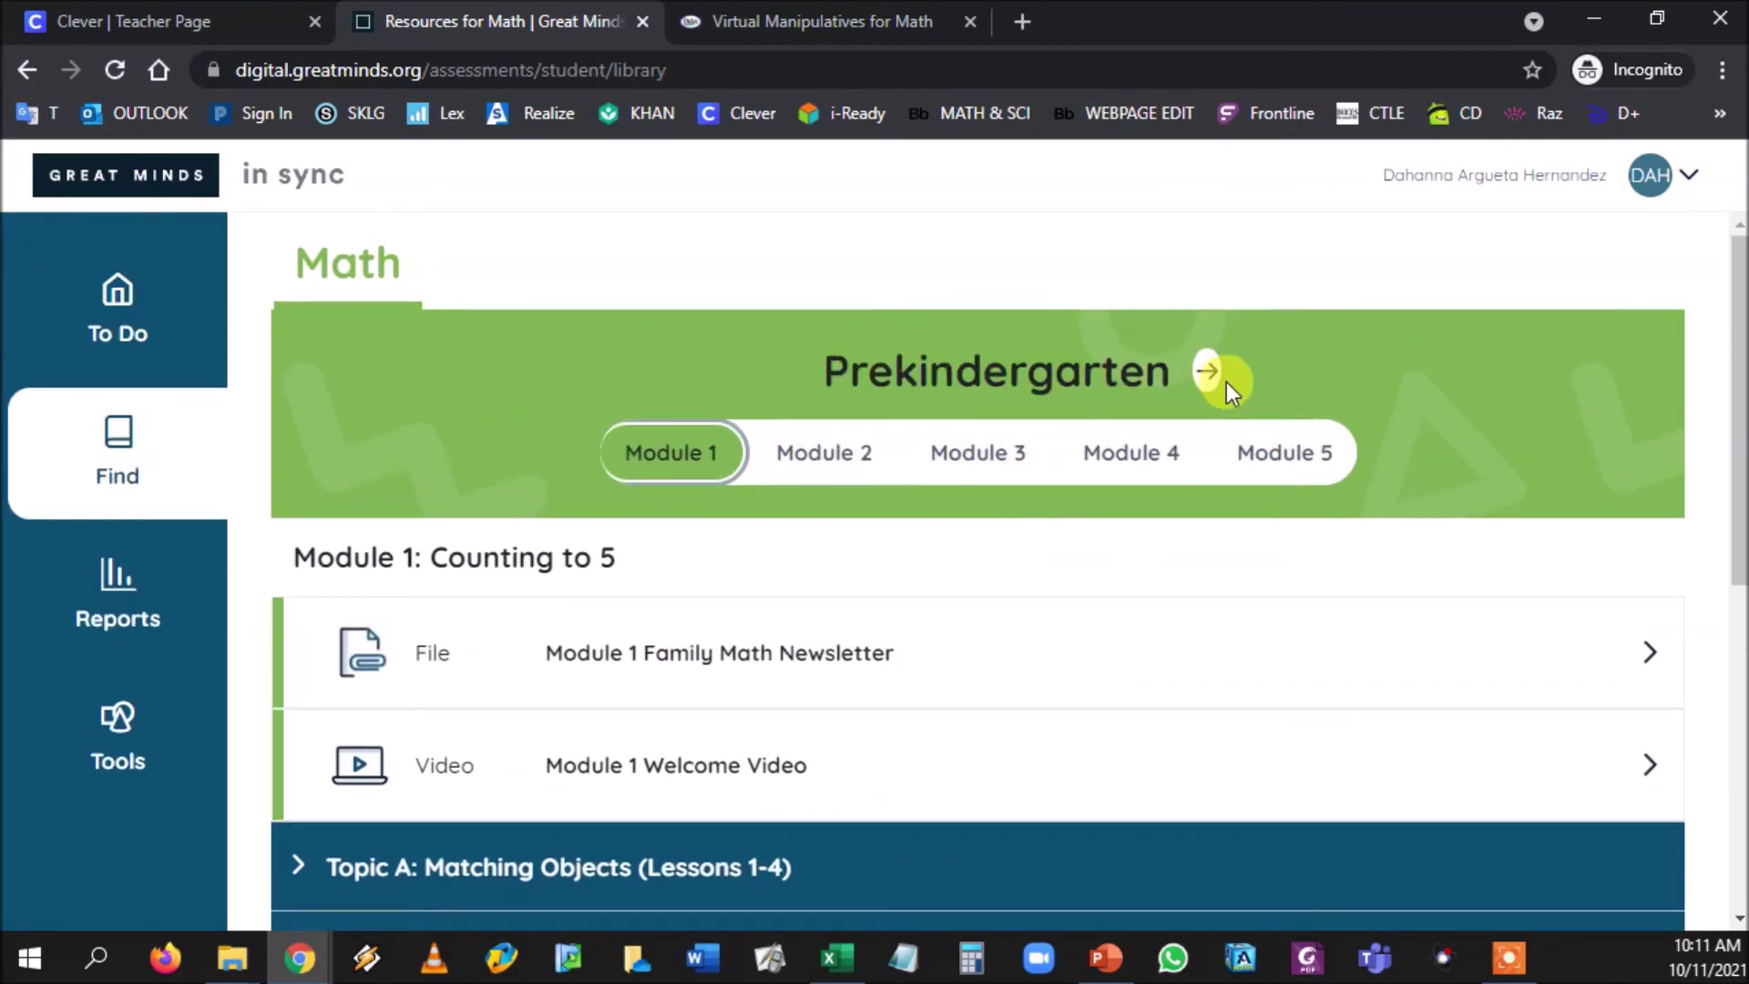
{"action": "left_click", "coordinate": [1214, 377]}
{"action": "left_click", "coordinate": [1159, 380]}
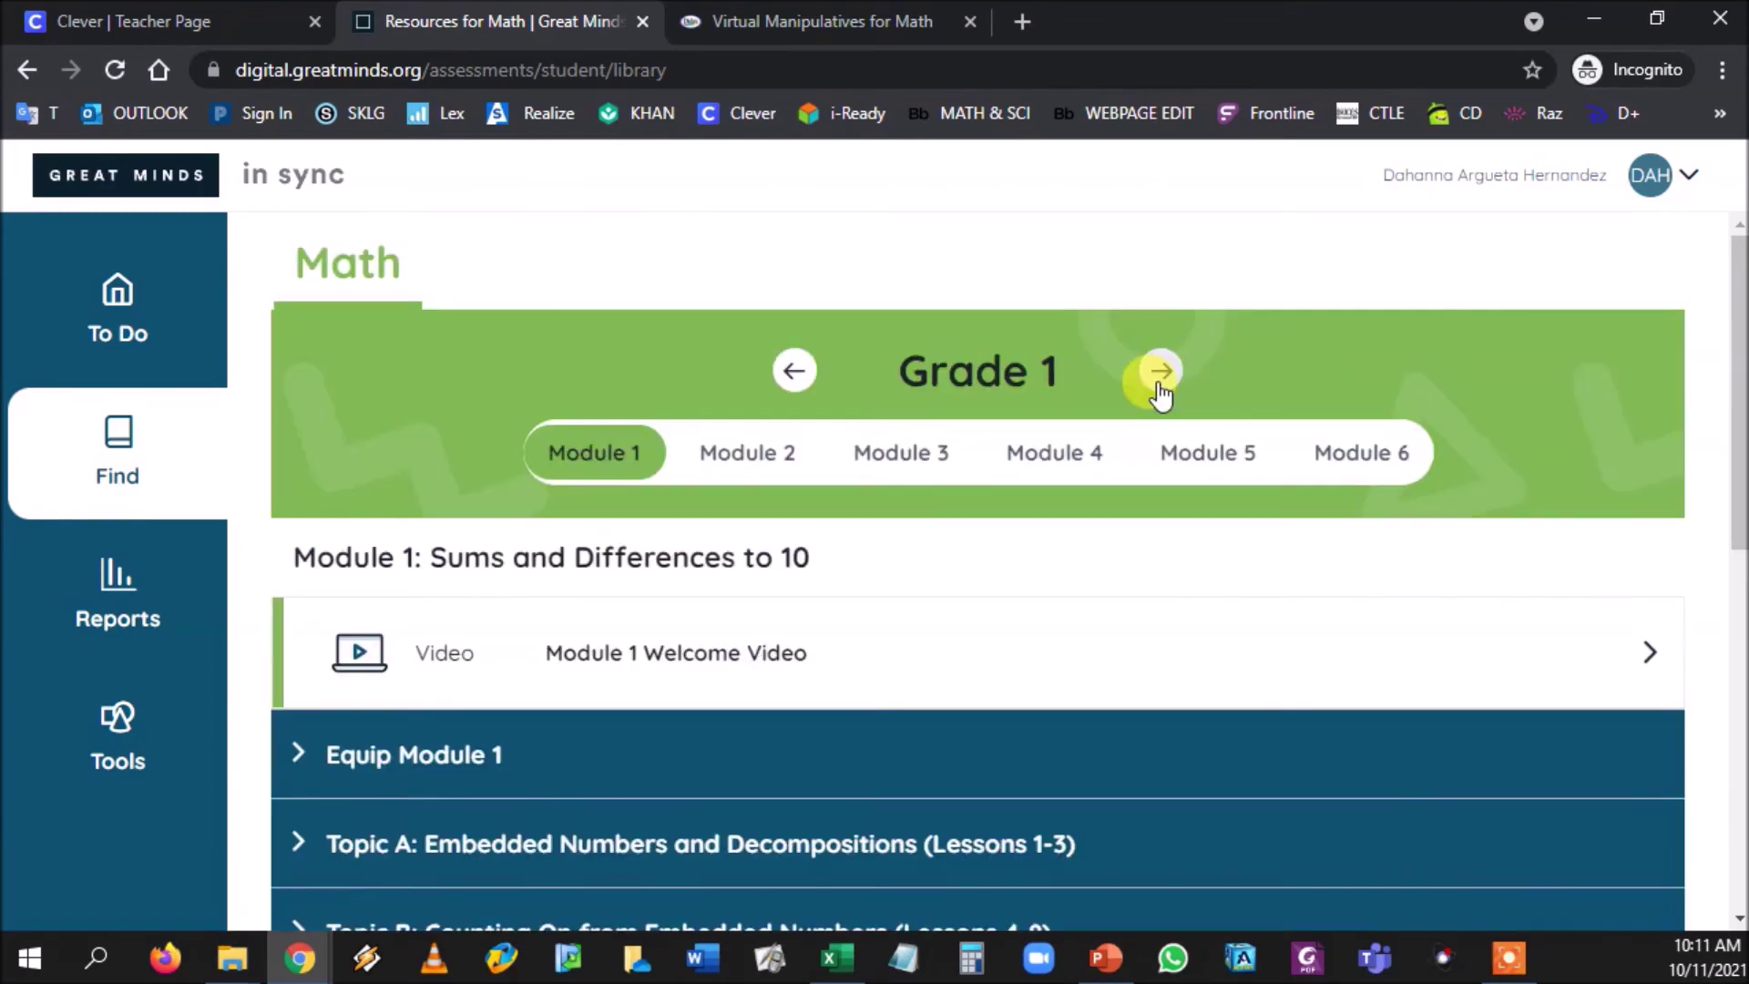
{"action": "left_click", "coordinate": [1157, 381]}
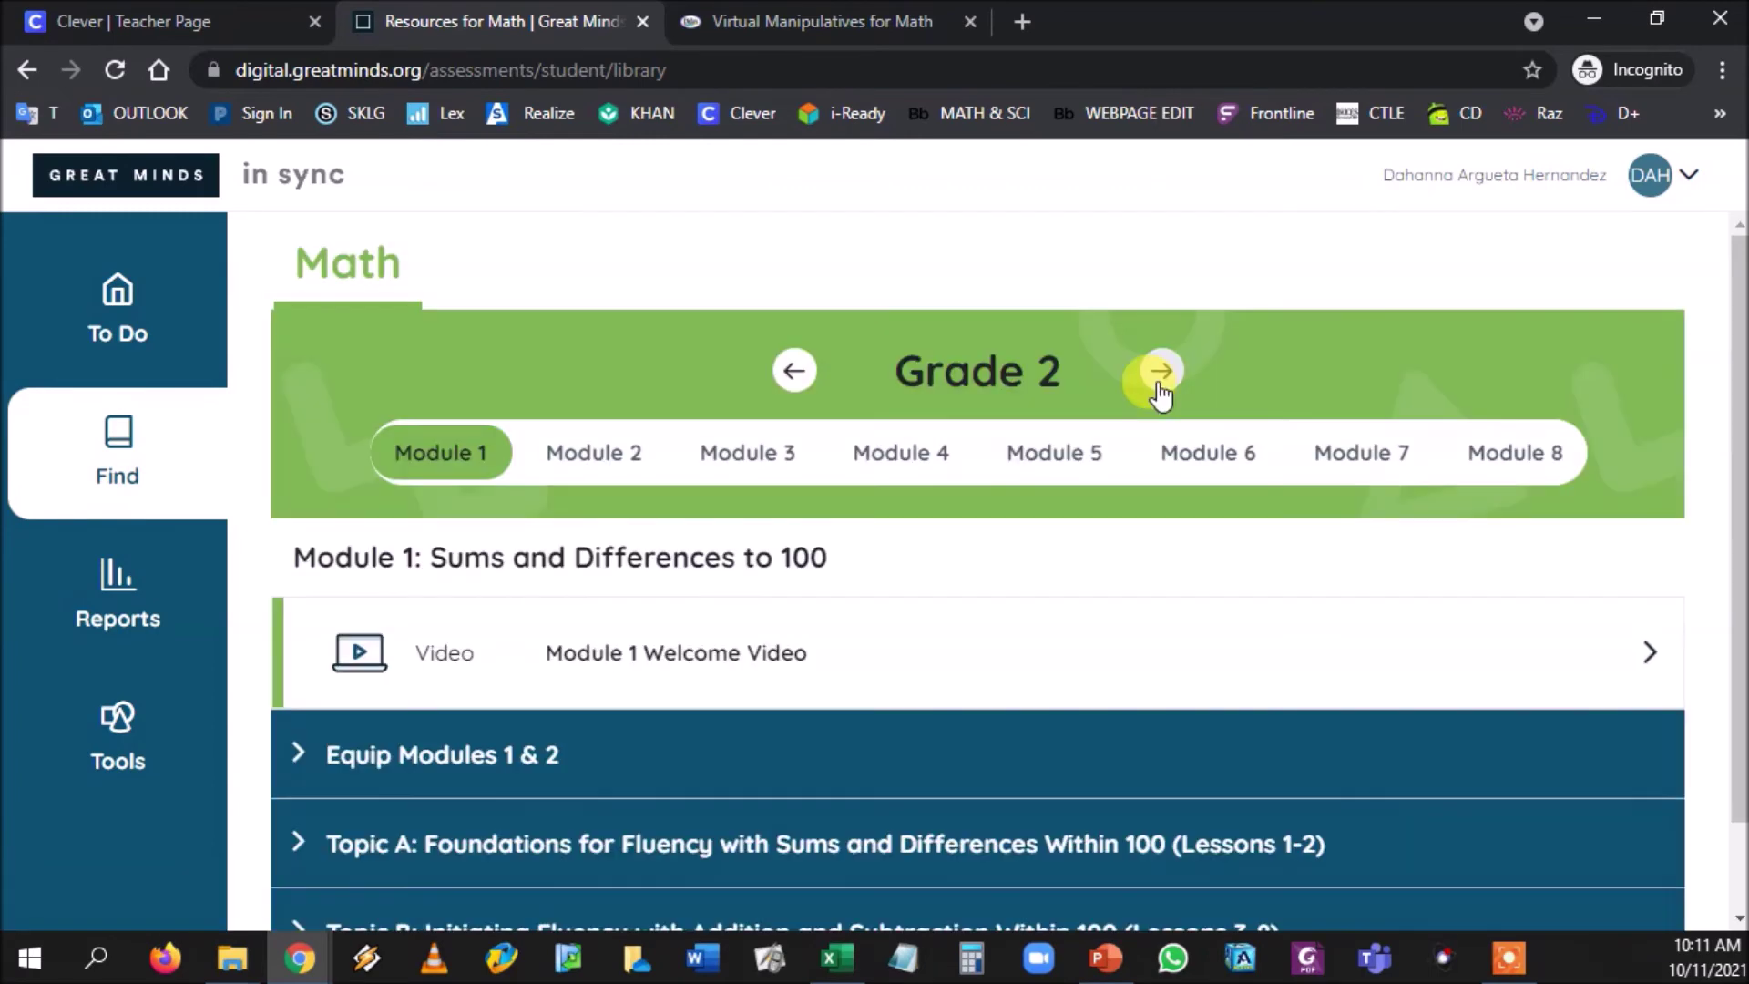
{"action": "left_click", "coordinate": [1158, 381]}
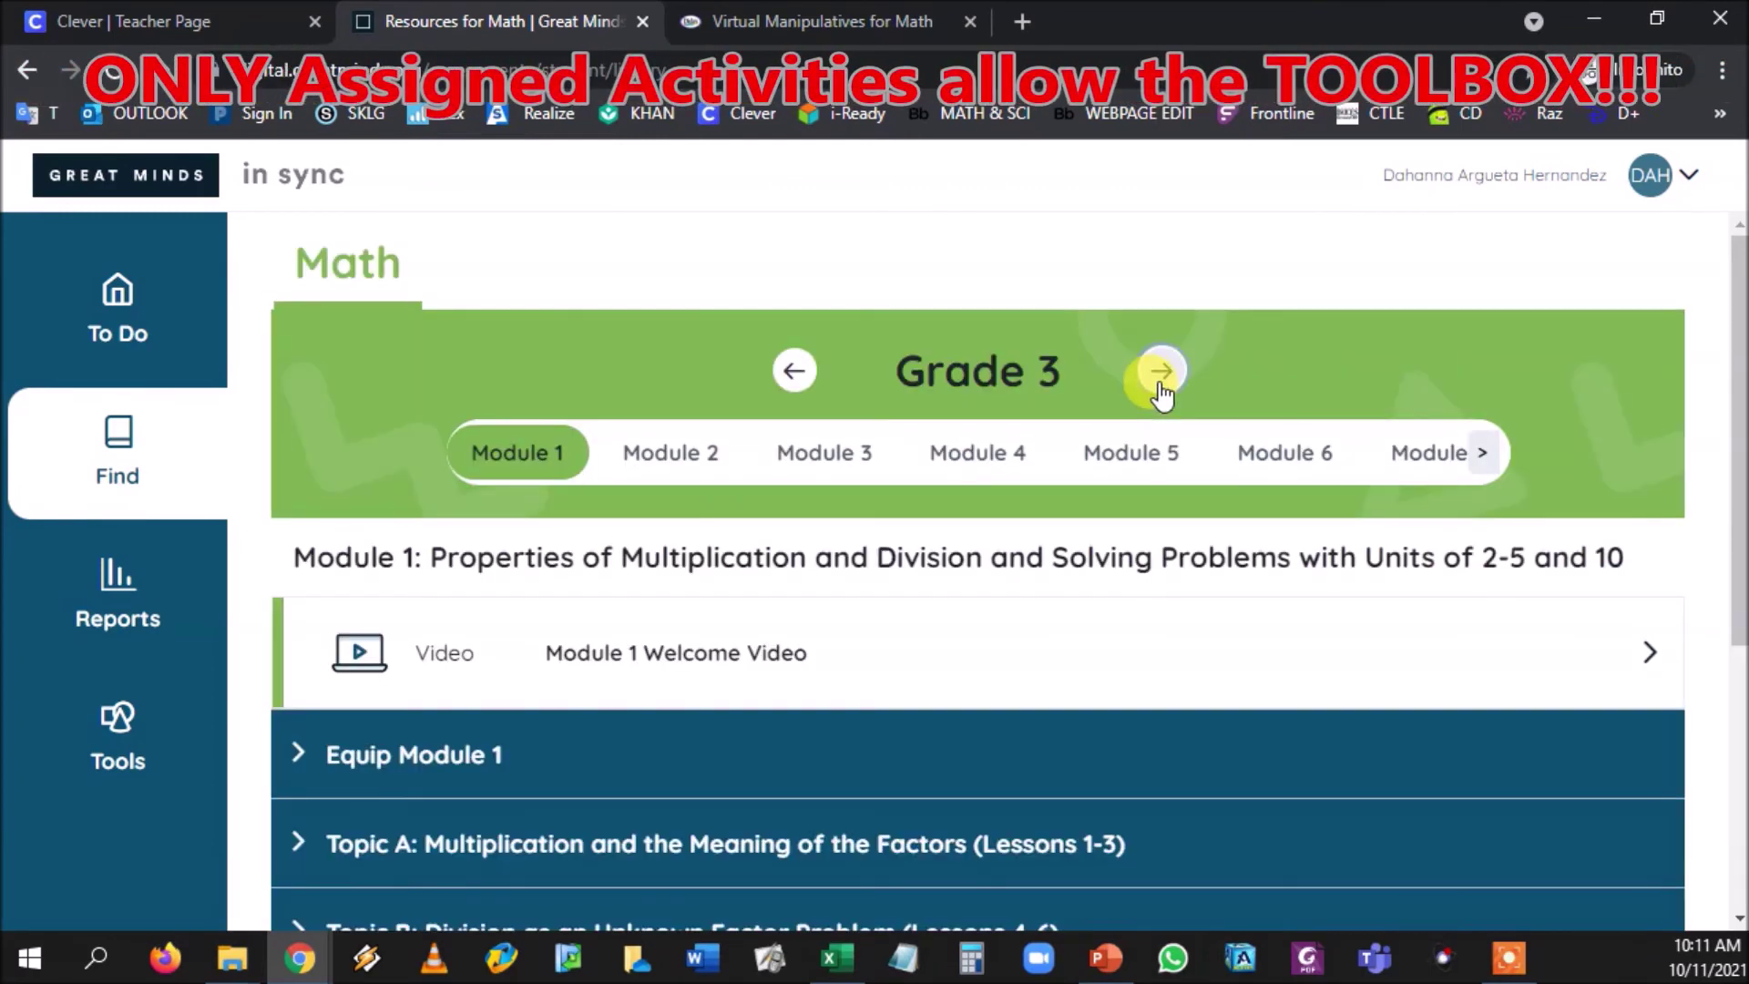
{"action": "left_click", "coordinate": [1160, 381]}
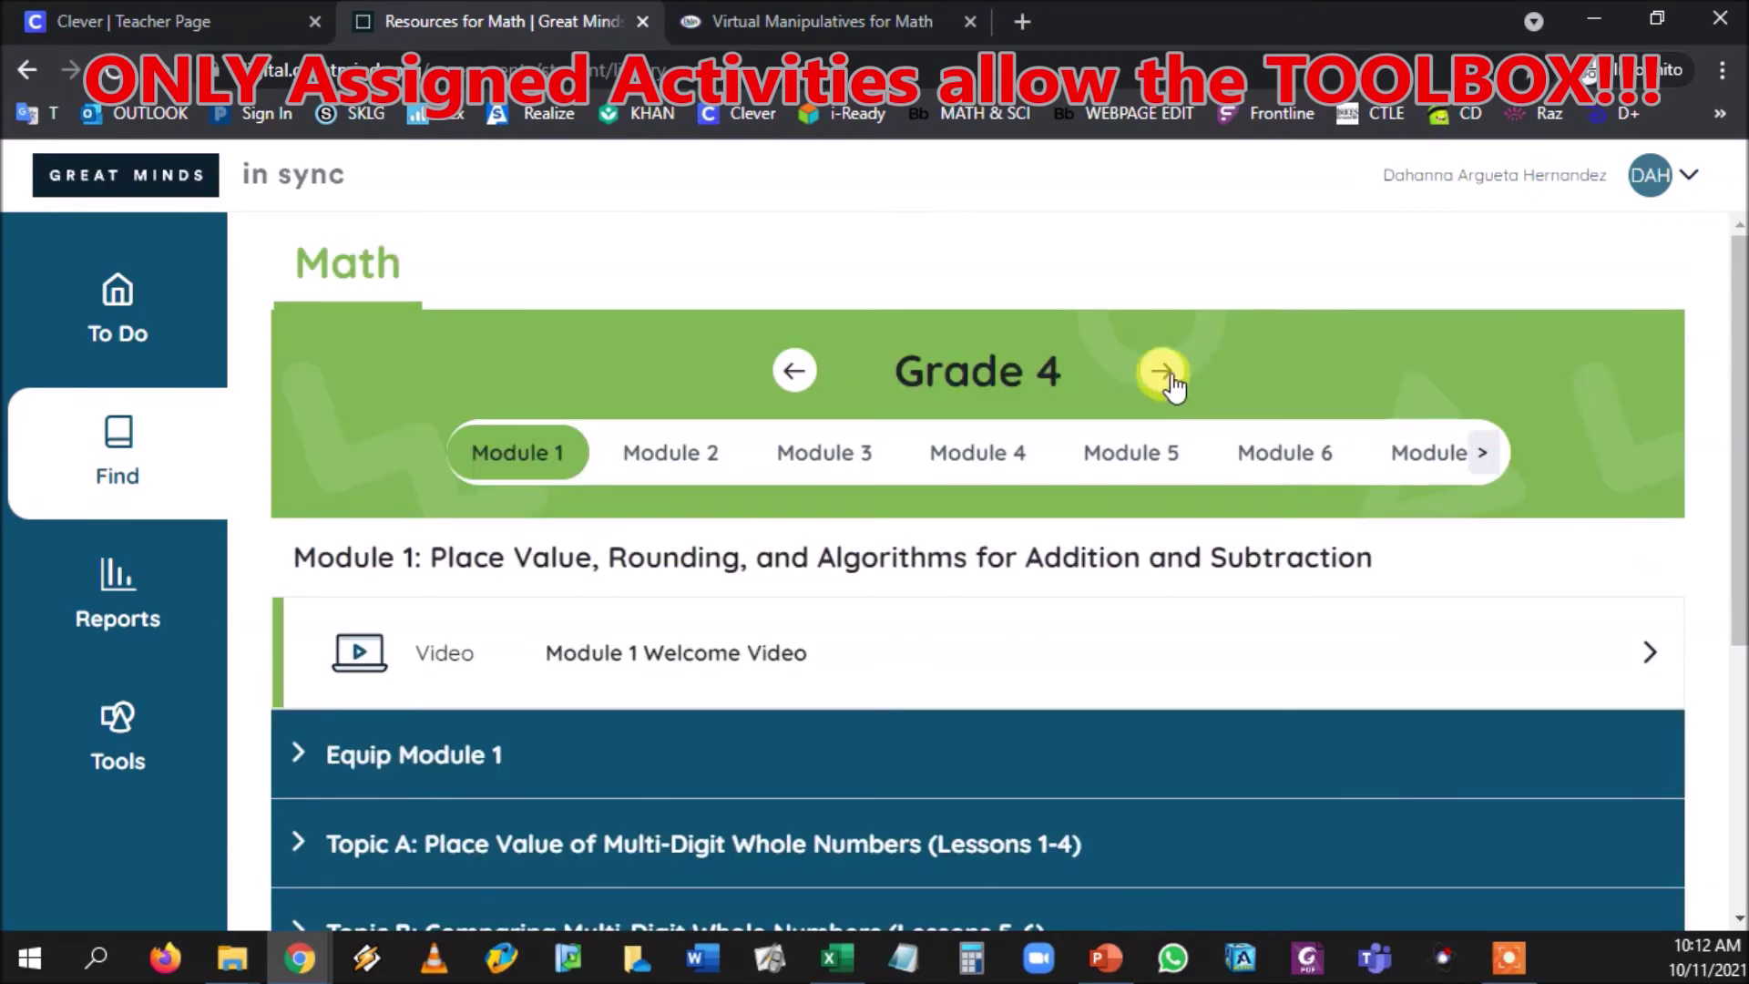
{"action": "left_click", "coordinate": [1160, 380]}
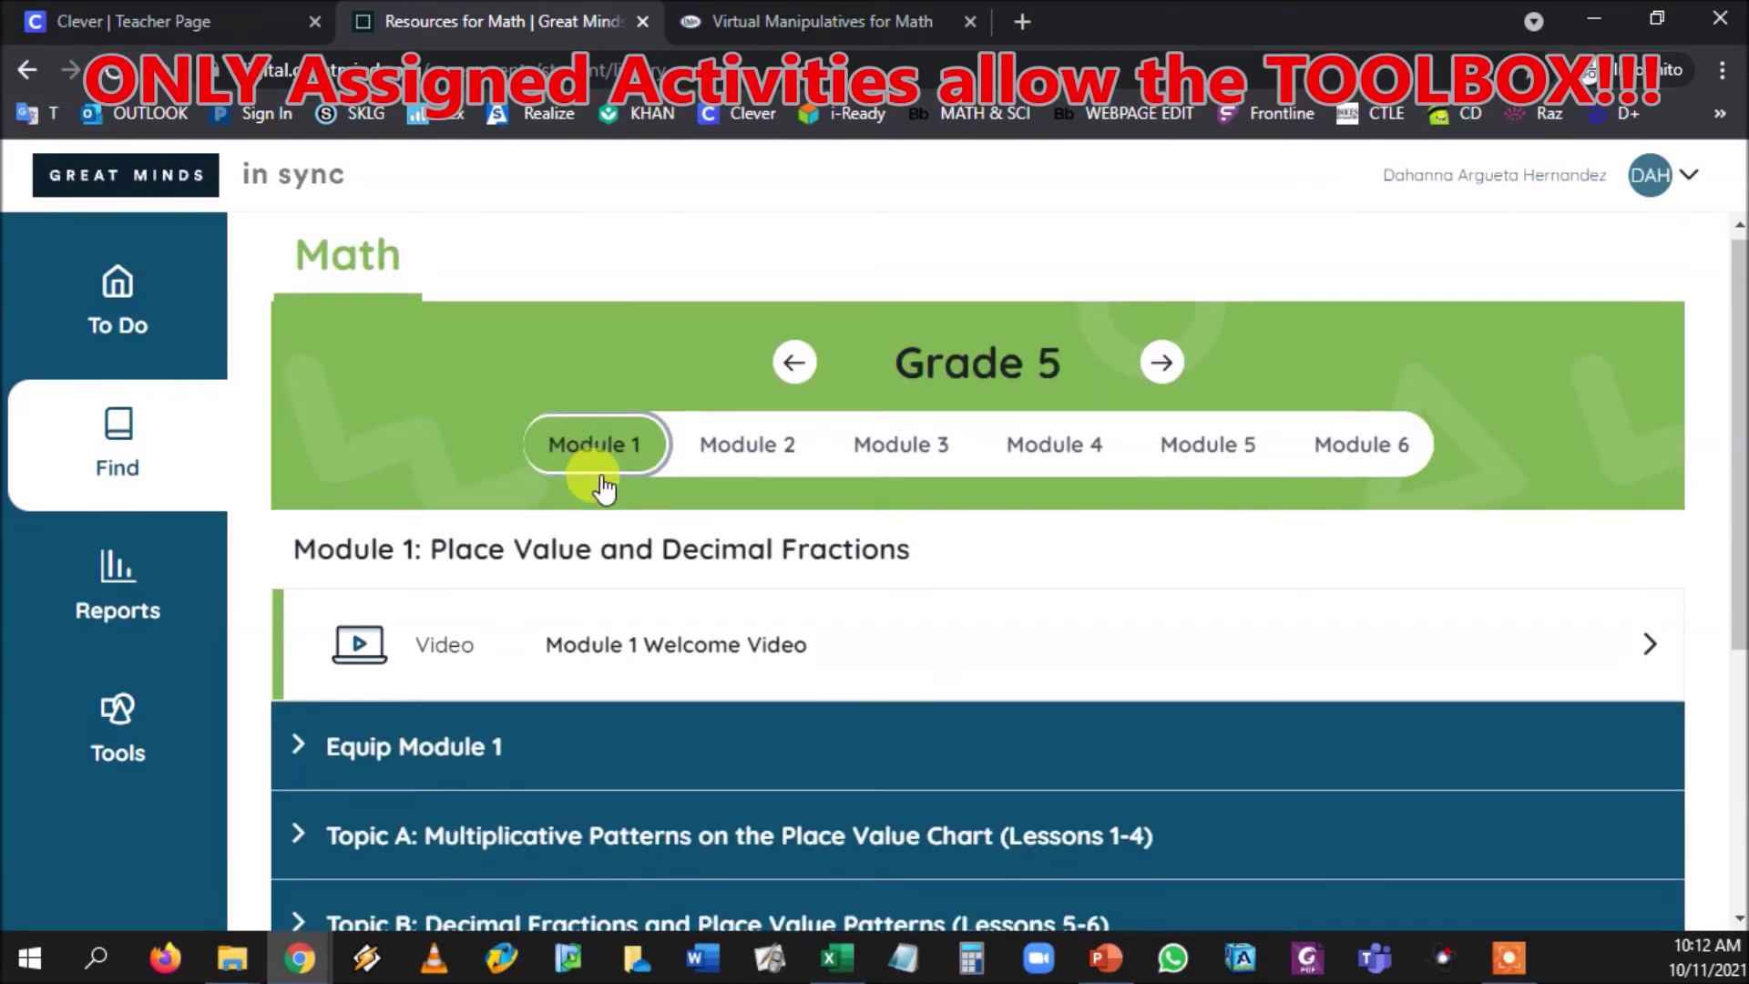
Step: Expand Topic A and Lesson 1, then open Module 1 Lesson 1 Succeed
{"action": "scroll", "coordinate": [593, 475], "scroll_direction": "down", "scroll_amount": 4}
{"action": "left_click", "coordinate": [301, 446]}
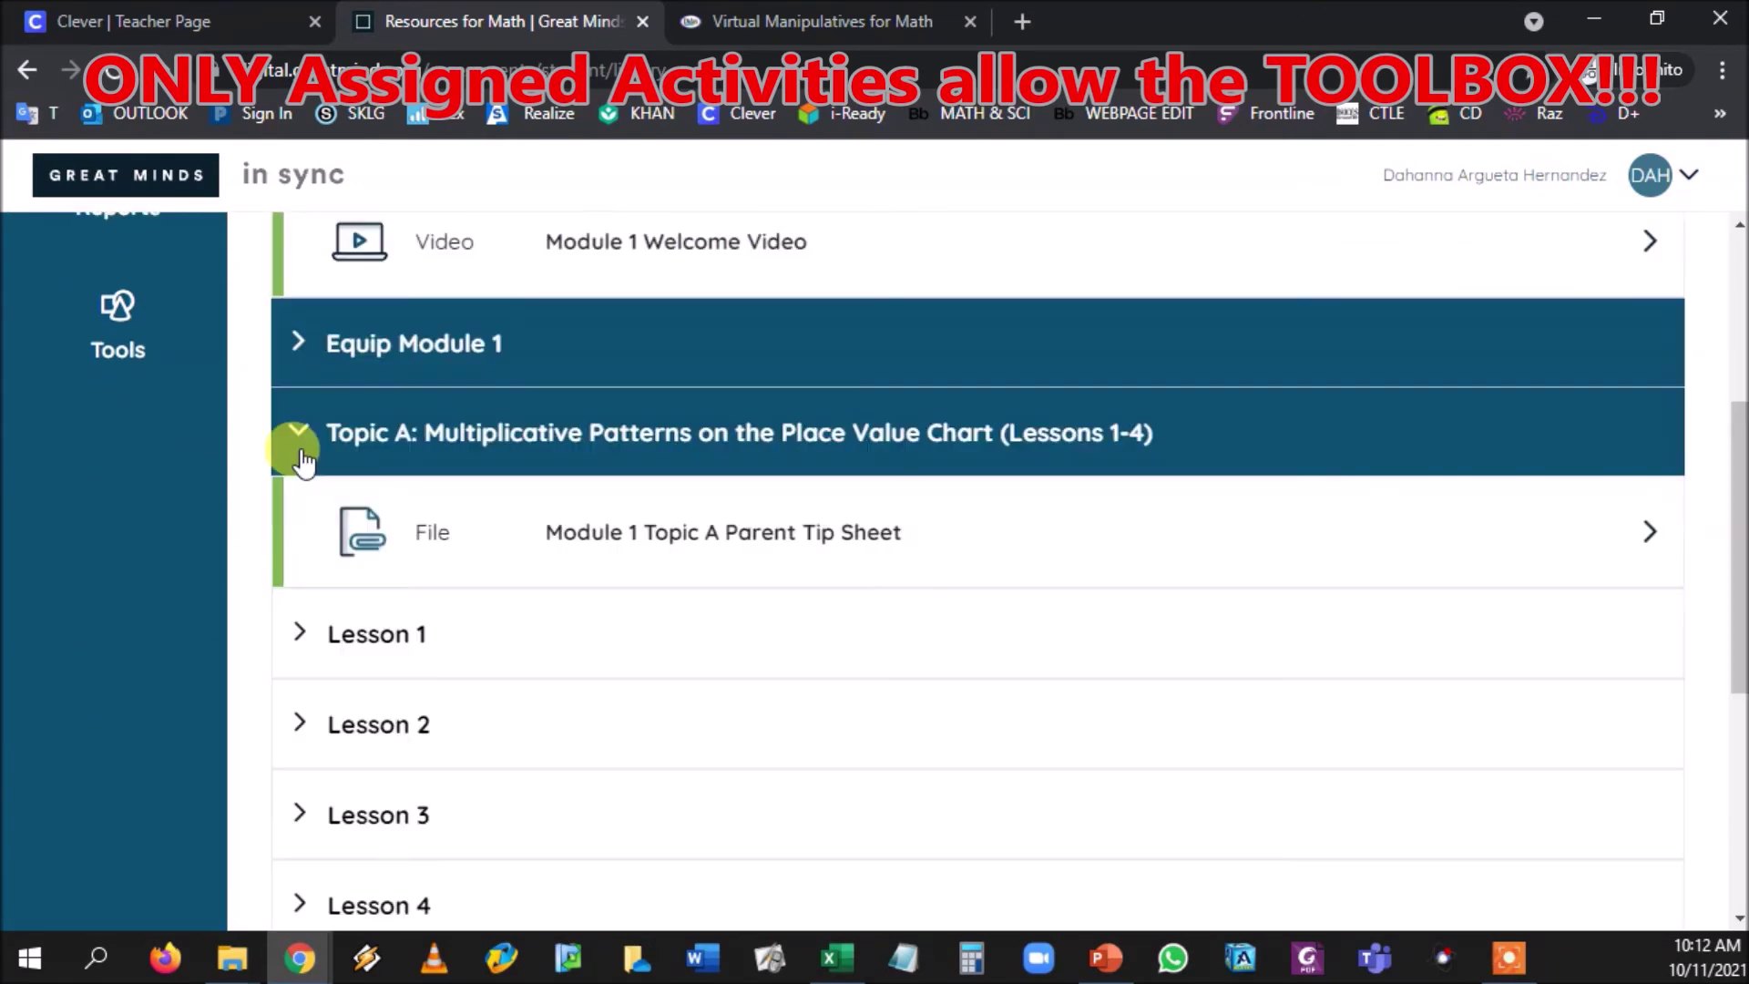
{"action": "left_click", "coordinate": [303, 634]}
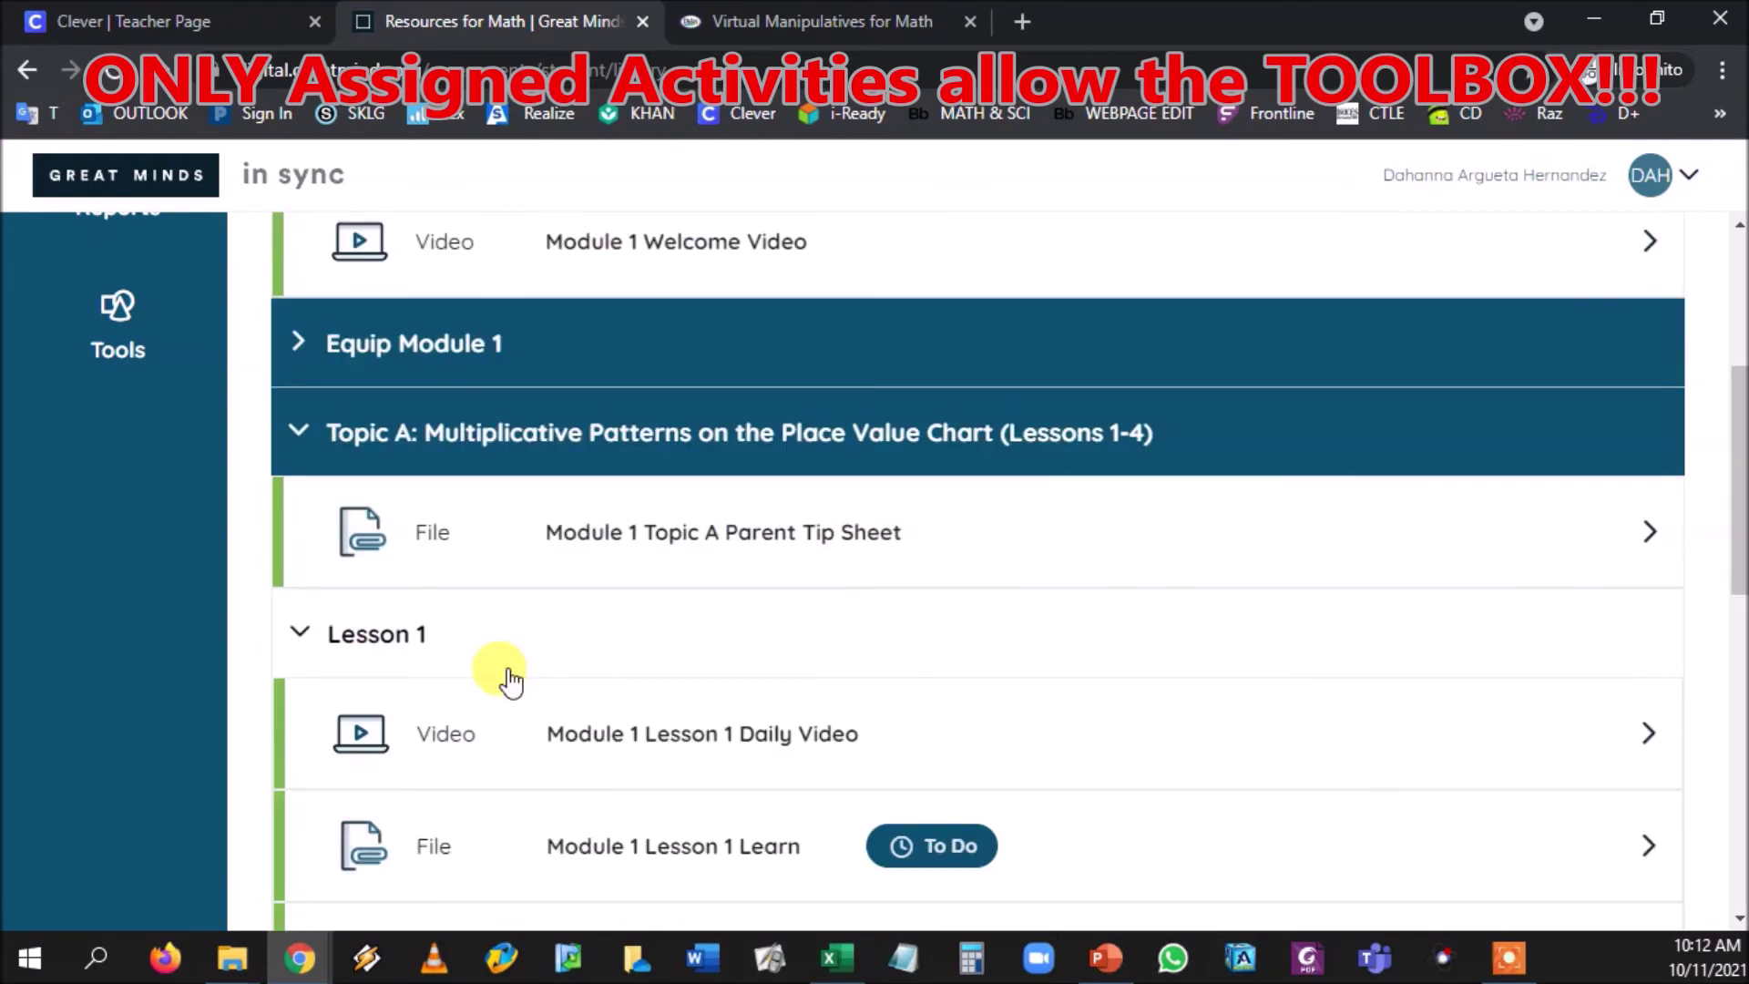
{"action": "scroll", "coordinate": [652, 664], "scroll_direction": "down", "scroll_amount": 3}
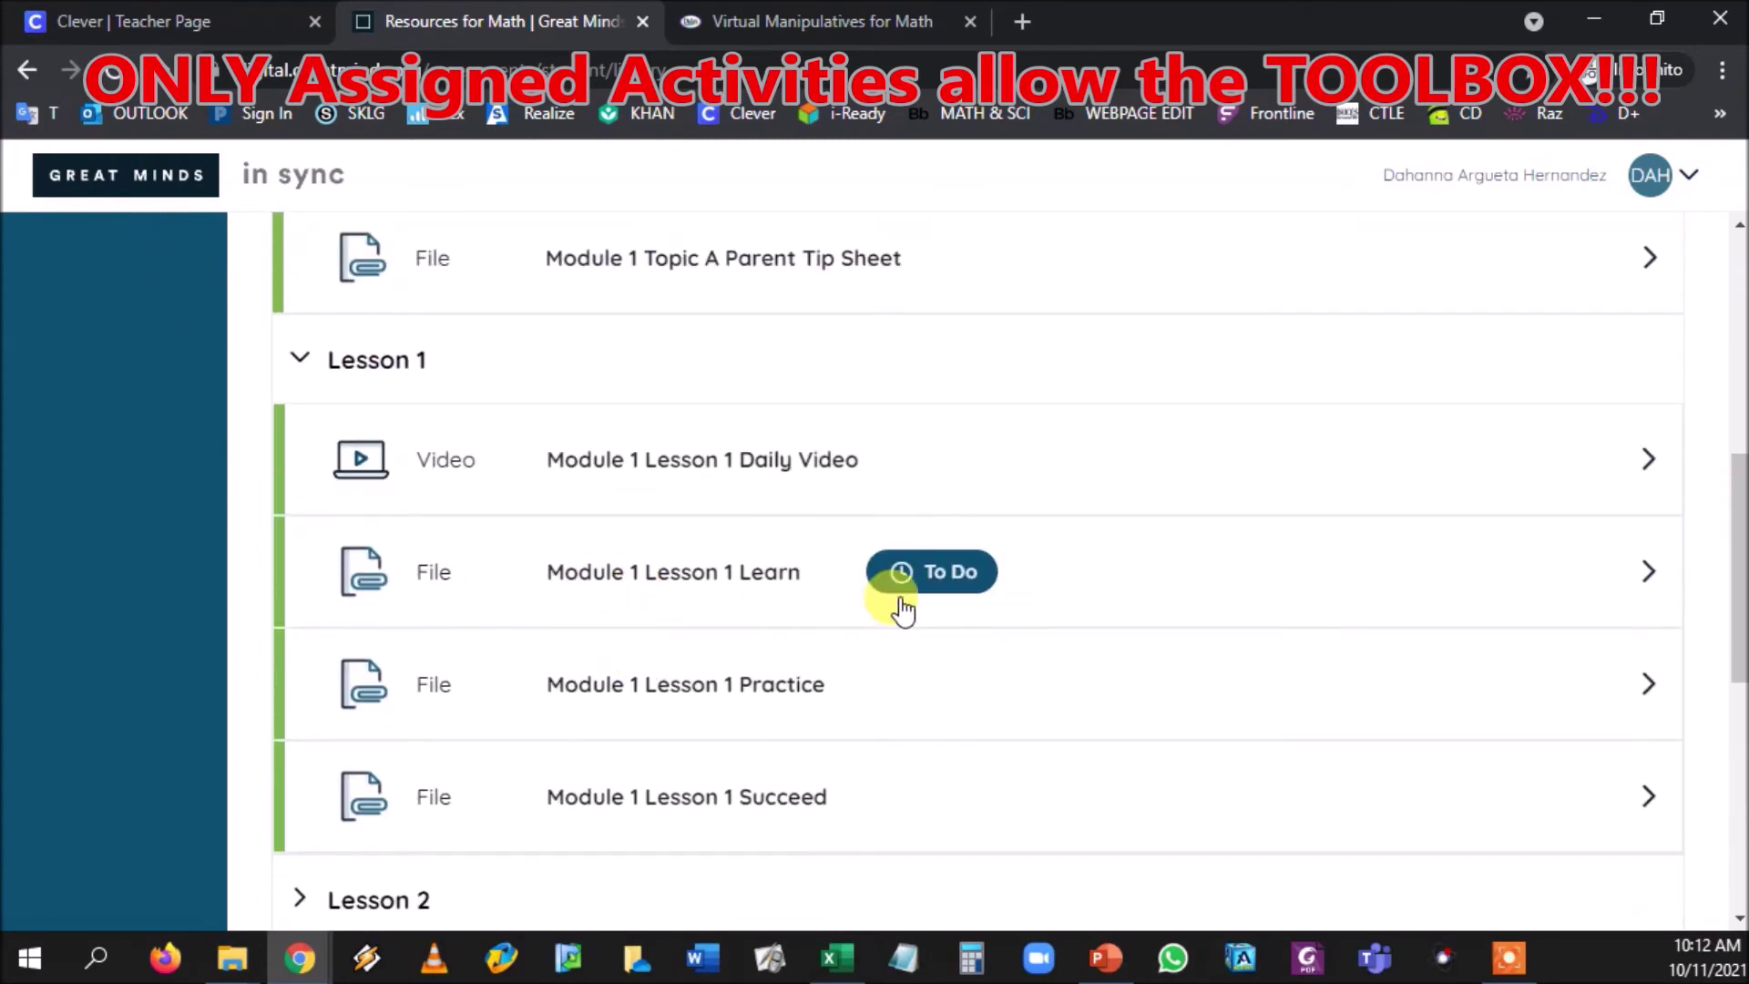
{"action": "scroll", "coordinate": [797, 797], "scroll_direction": "down", "scroll_amount": 3}
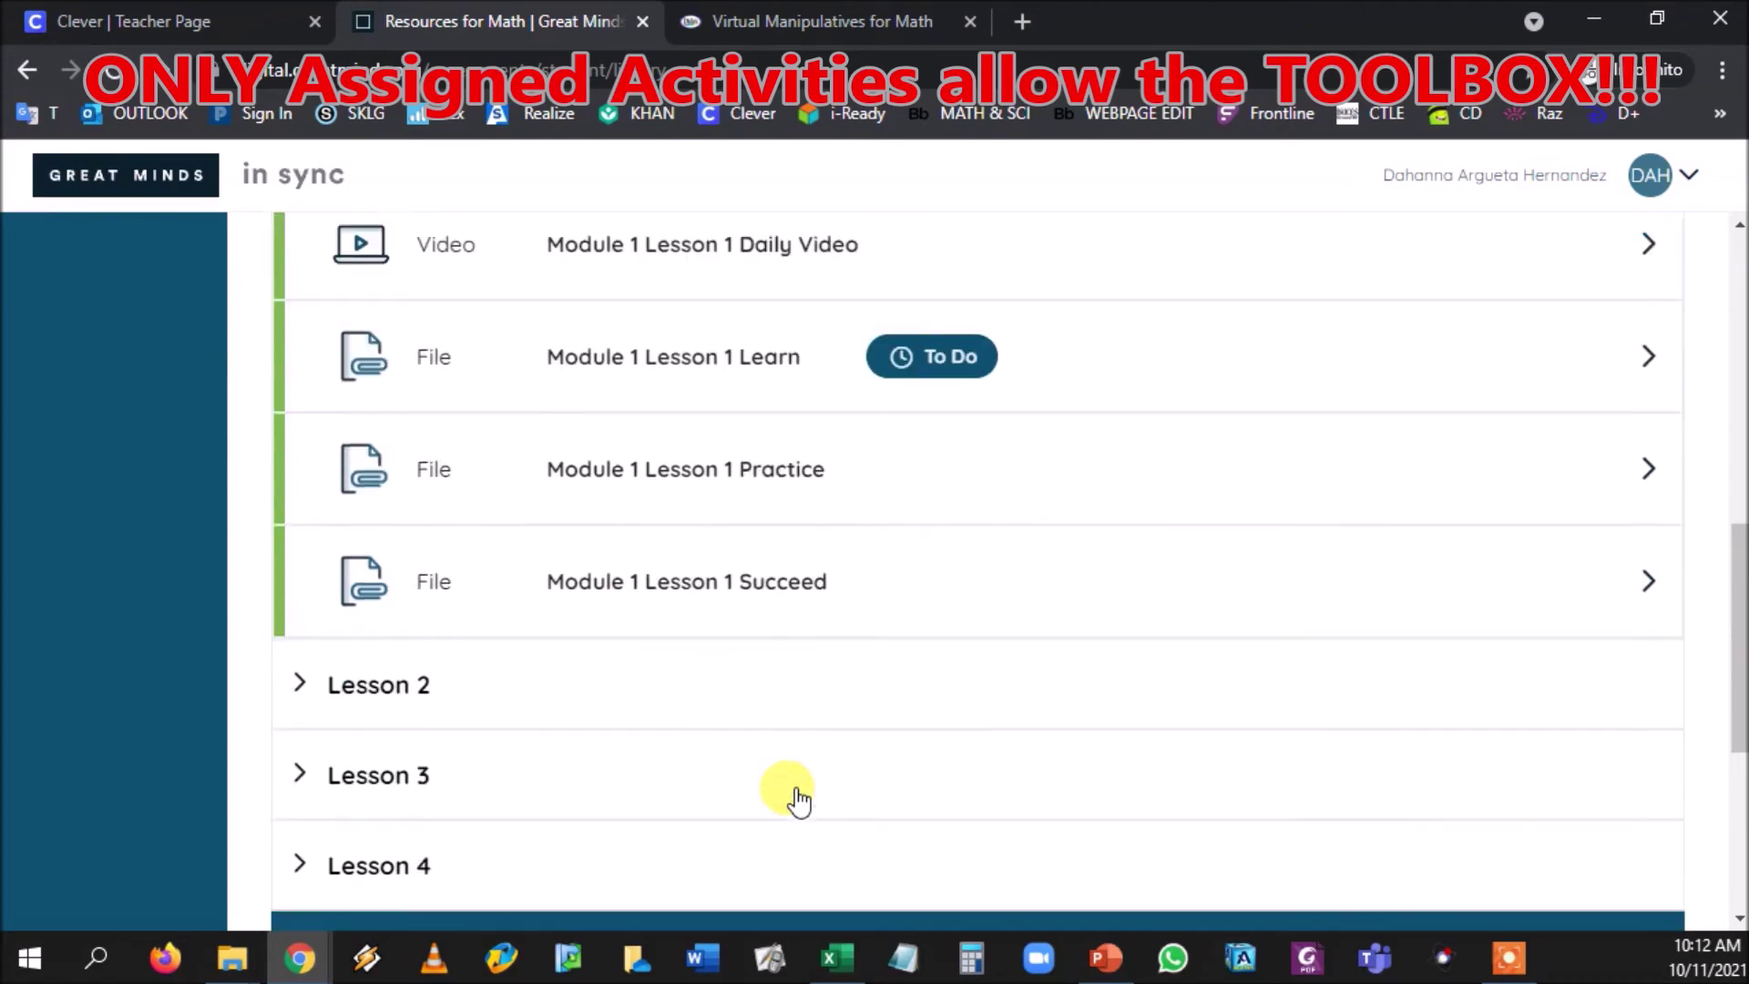
{"action": "left_click", "coordinate": [854, 556]}
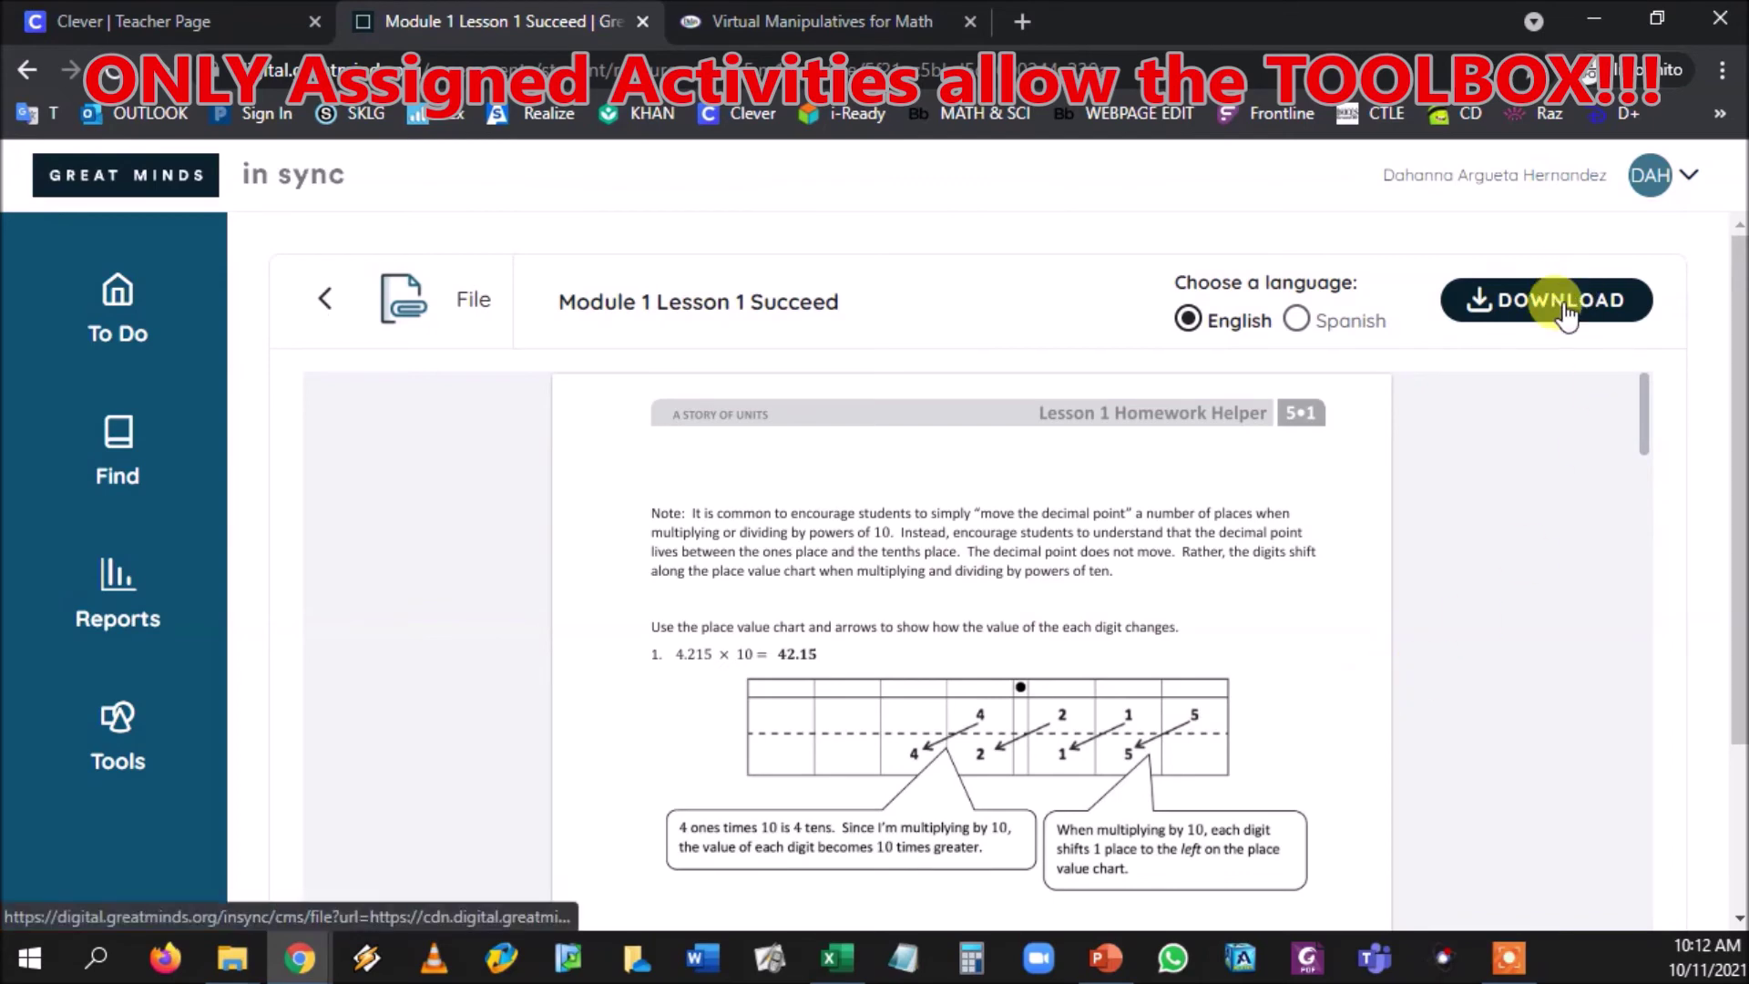
Step: Scroll through the Succeed Homework Helper PDF, then return to the Grade 5 Math library
{"action": "scroll", "coordinate": [1305, 789], "scroll_direction": "down", "scroll_amount": 15}
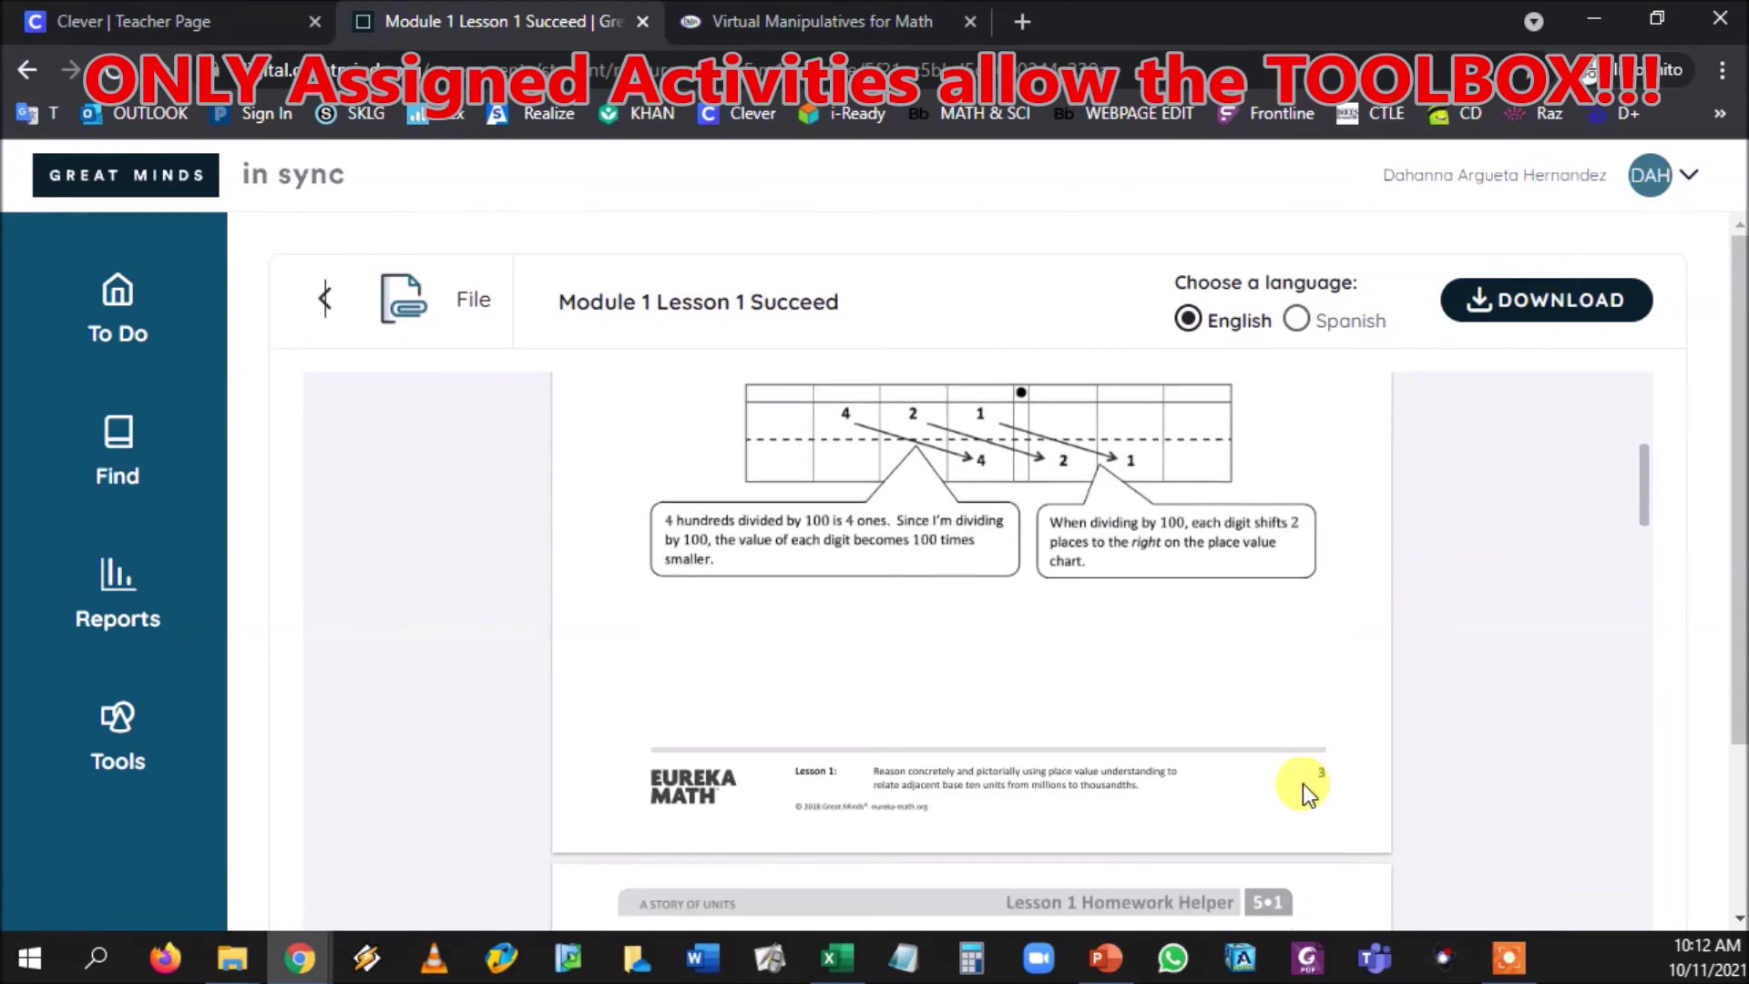
{"action": "scroll", "coordinate": [1079, 725], "scroll_direction": "down", "scroll_amount": 5}
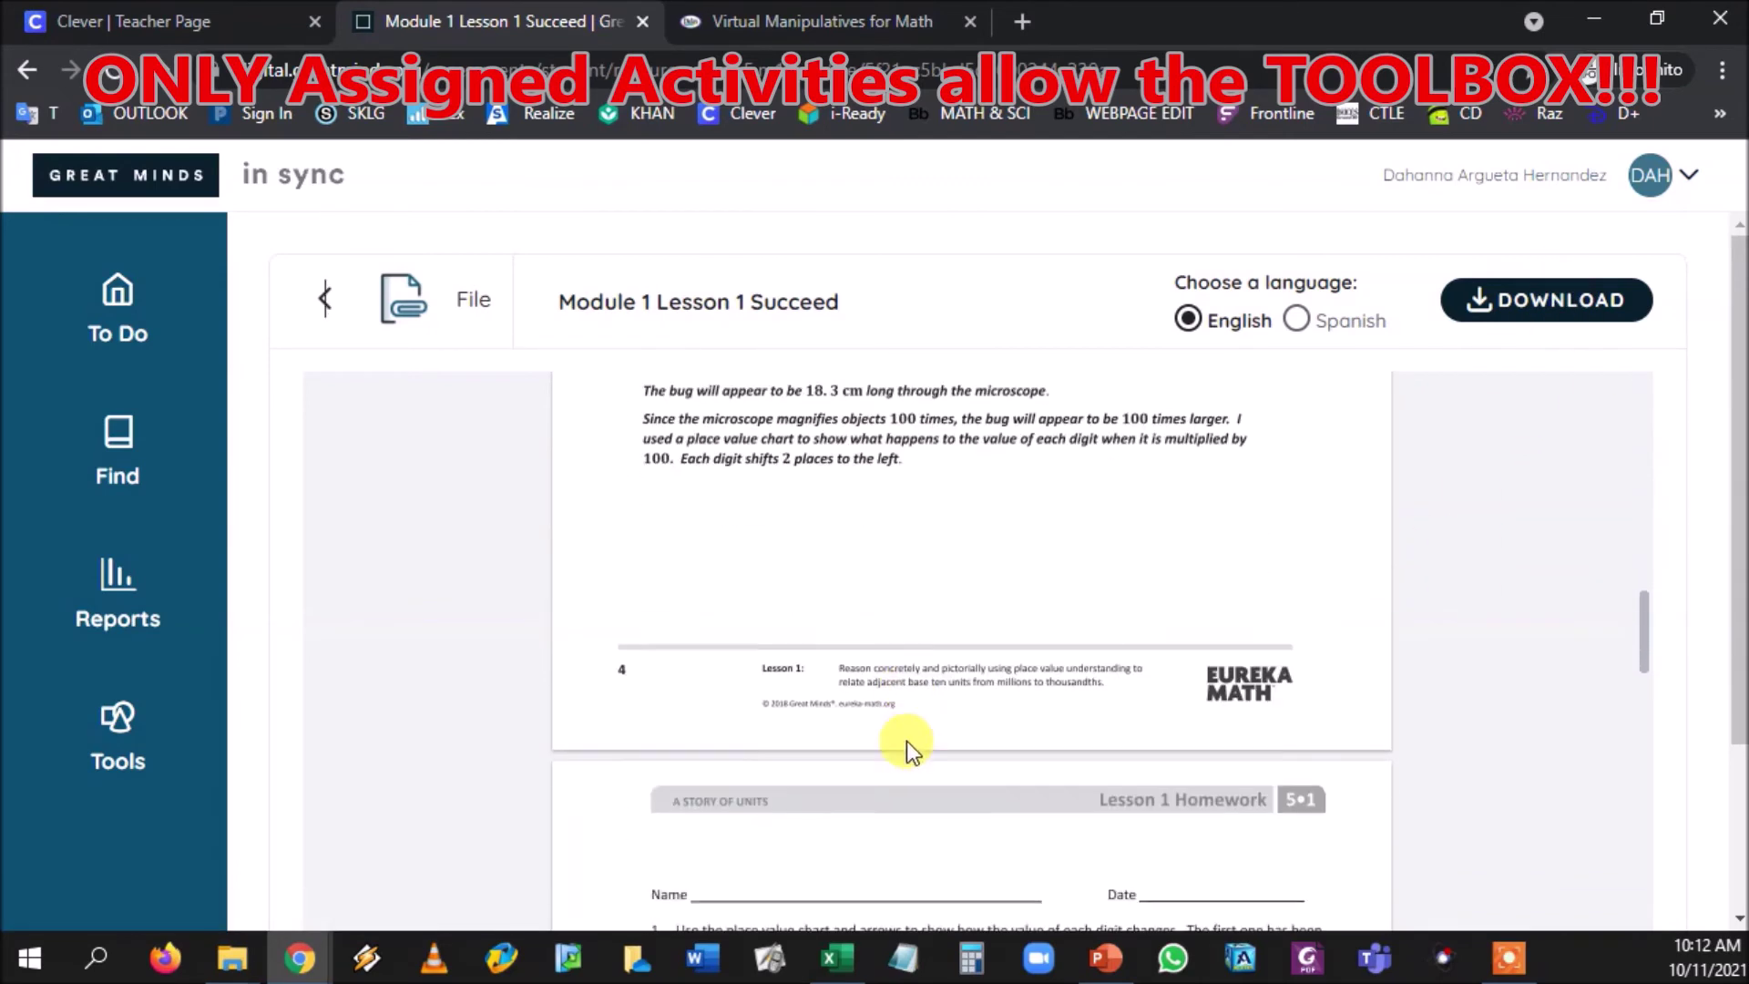
{"action": "scroll", "coordinate": [1002, 734], "scroll_direction": "down", "scroll_amount": 3}
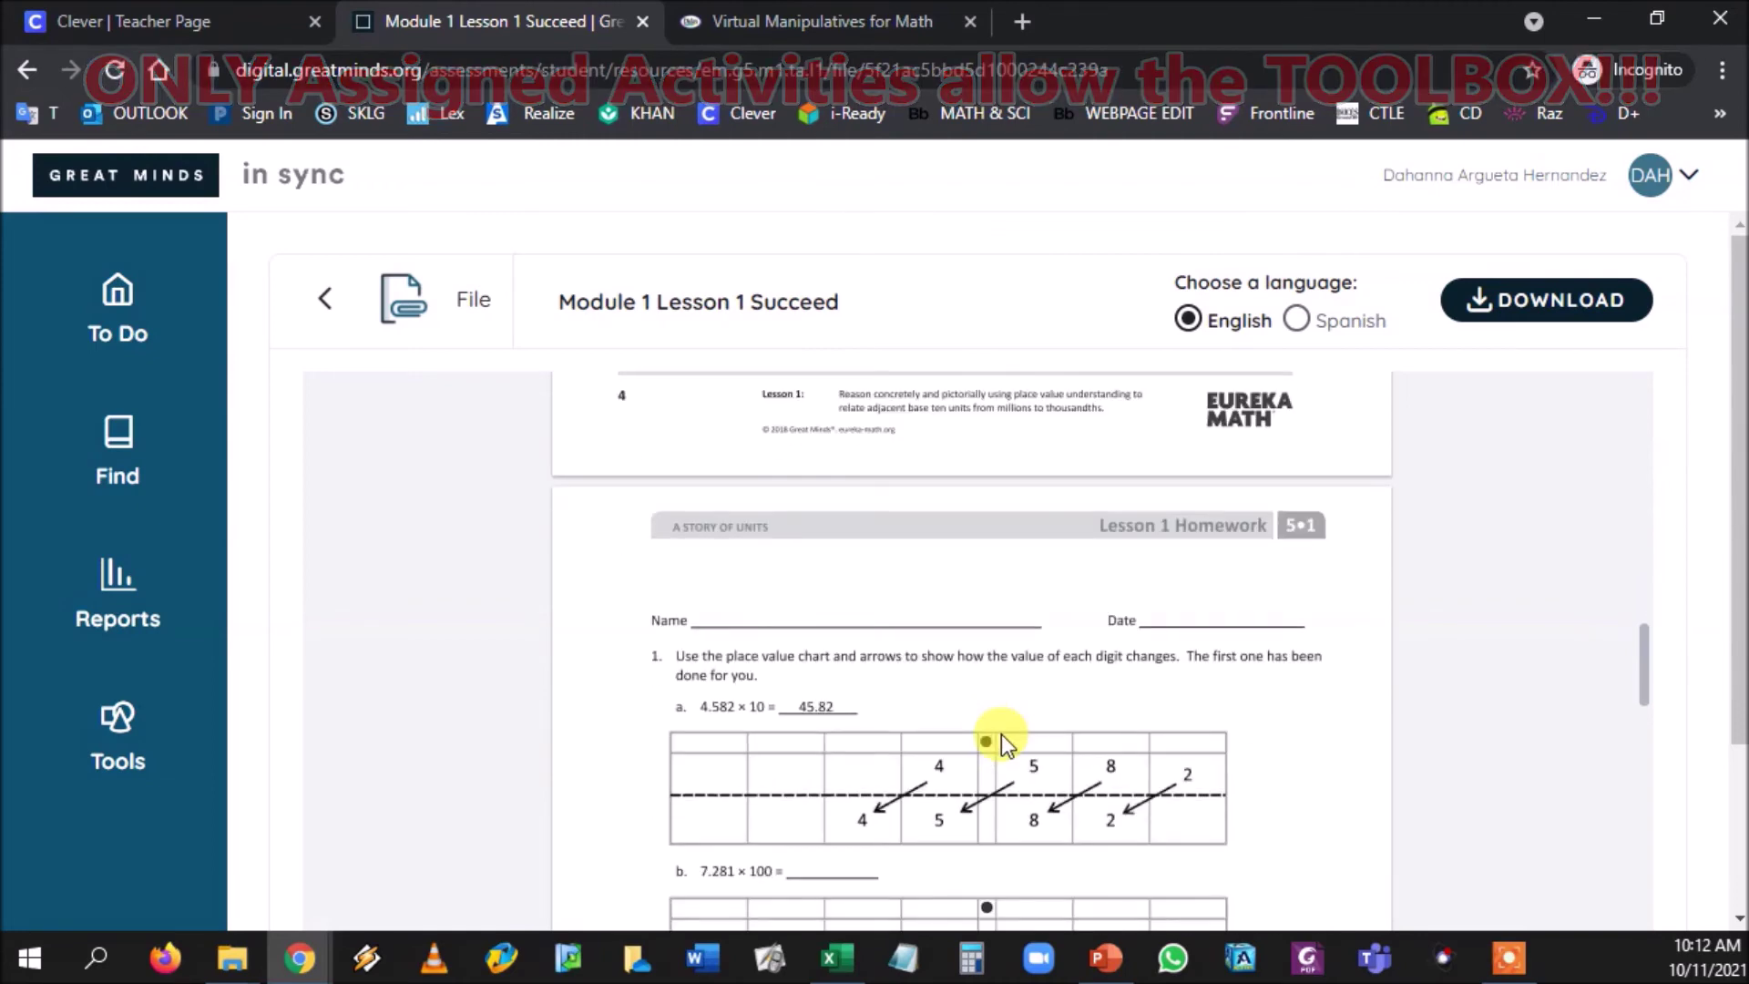
{"action": "scroll", "coordinate": [1002, 734], "scroll_direction": "down", "scroll_amount": 3}
{"action": "scroll", "coordinate": [1002, 735], "scroll_direction": "up", "scroll_amount": 2}
{"action": "scroll", "coordinate": [1002, 734], "scroll_direction": "up", "scroll_amount": 5}
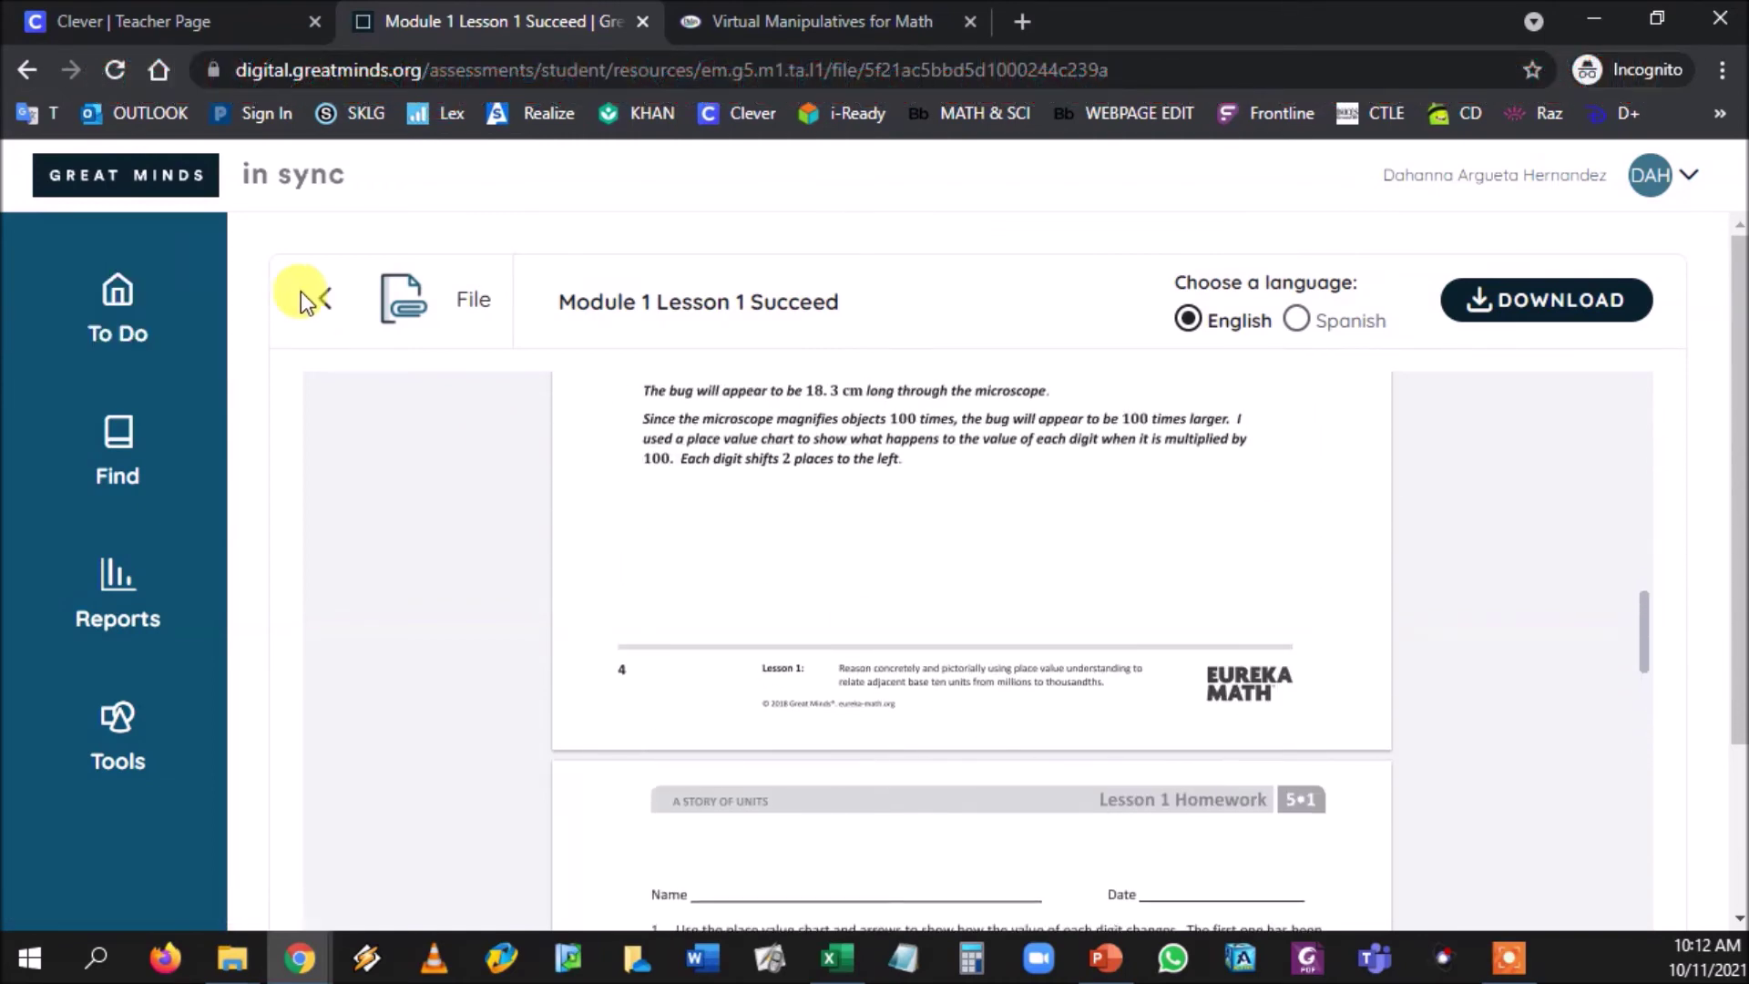
{"action": "left_click", "coordinate": [321, 298]}
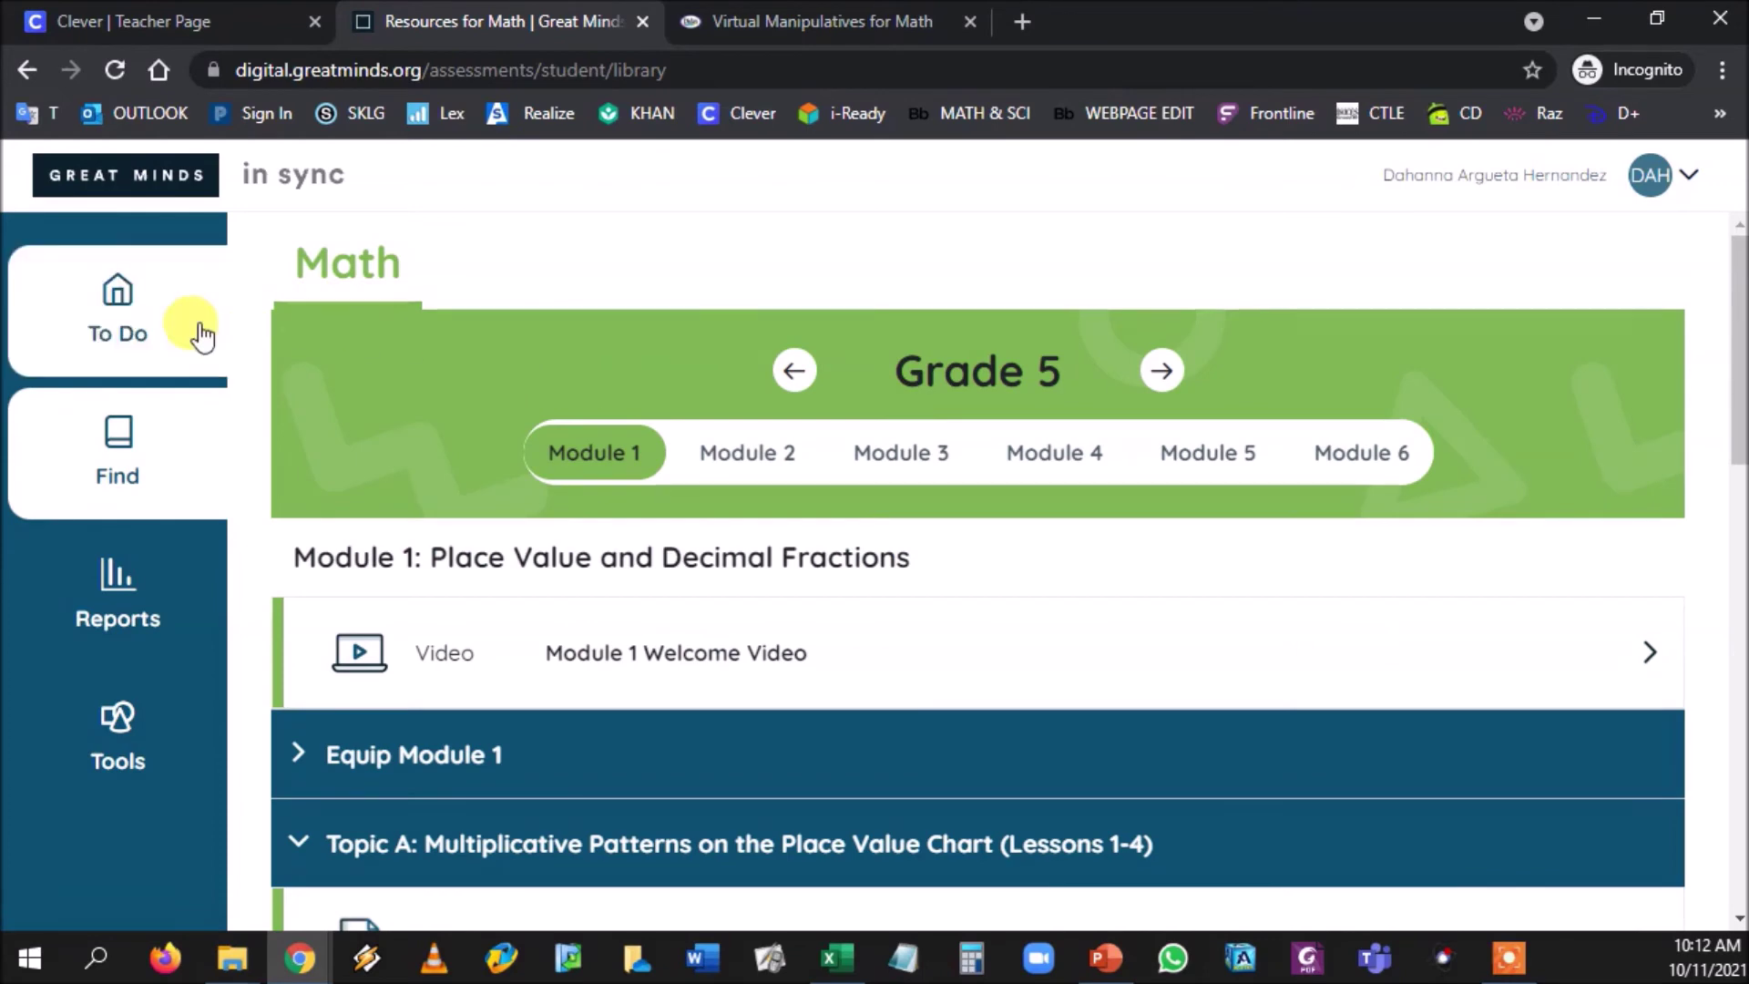
Step: Open Module 1 Lesson 1 Learn from To Do and scroll the Farmer Jim Application Problem
{"action": "left_click", "coordinate": [142, 336]}
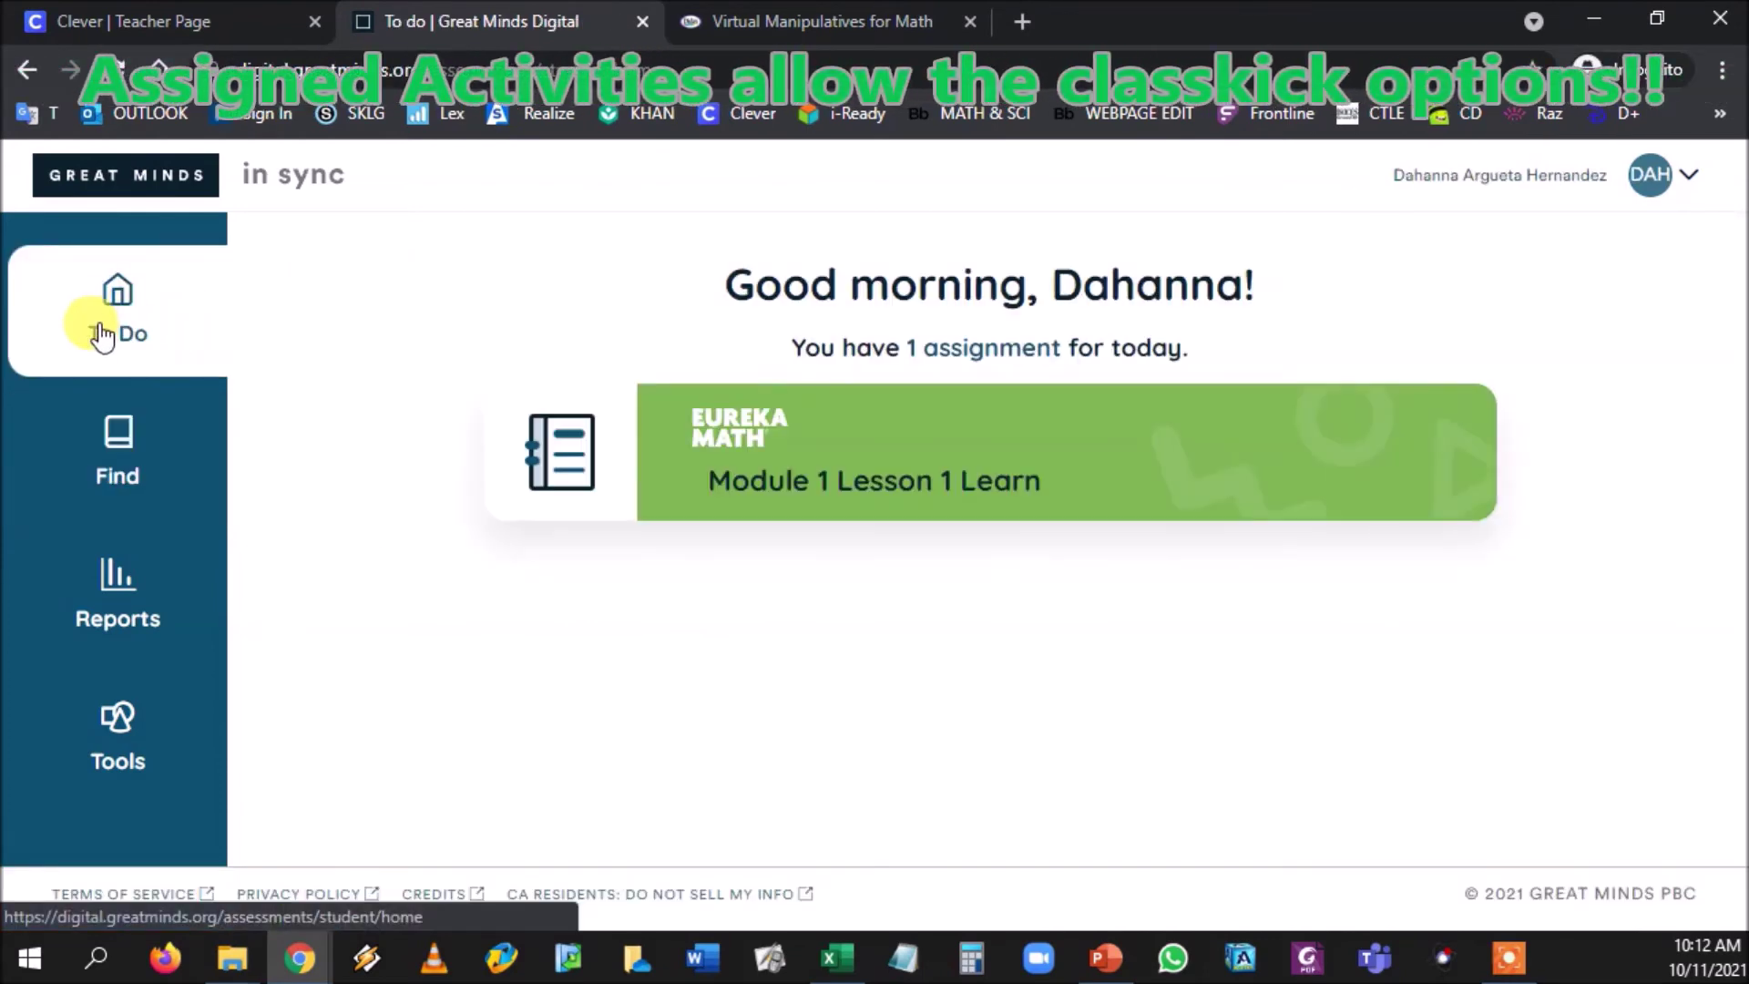
{"action": "left_click", "coordinate": [914, 483]}
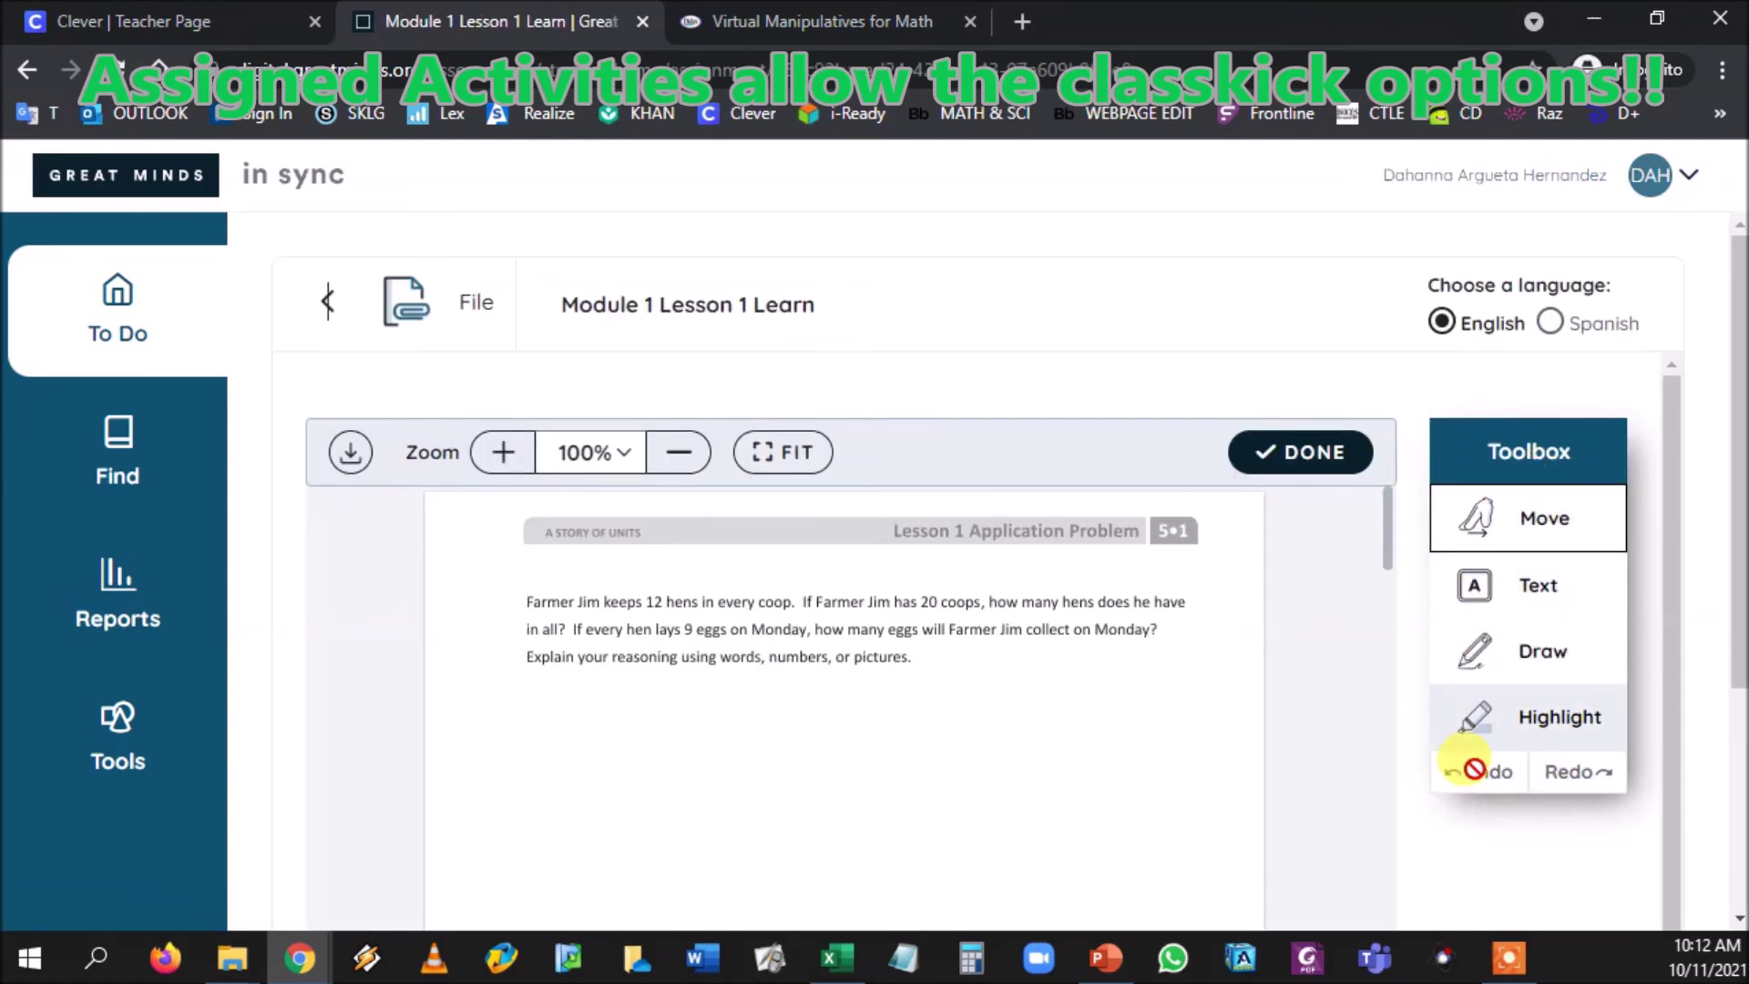
{"action": "scroll", "coordinate": [1002, 638], "scroll_direction": "down", "scroll_amount": 2}
{"action": "scroll", "coordinate": [1138, 546], "scroll_direction": "up", "scroll_amount": 3}
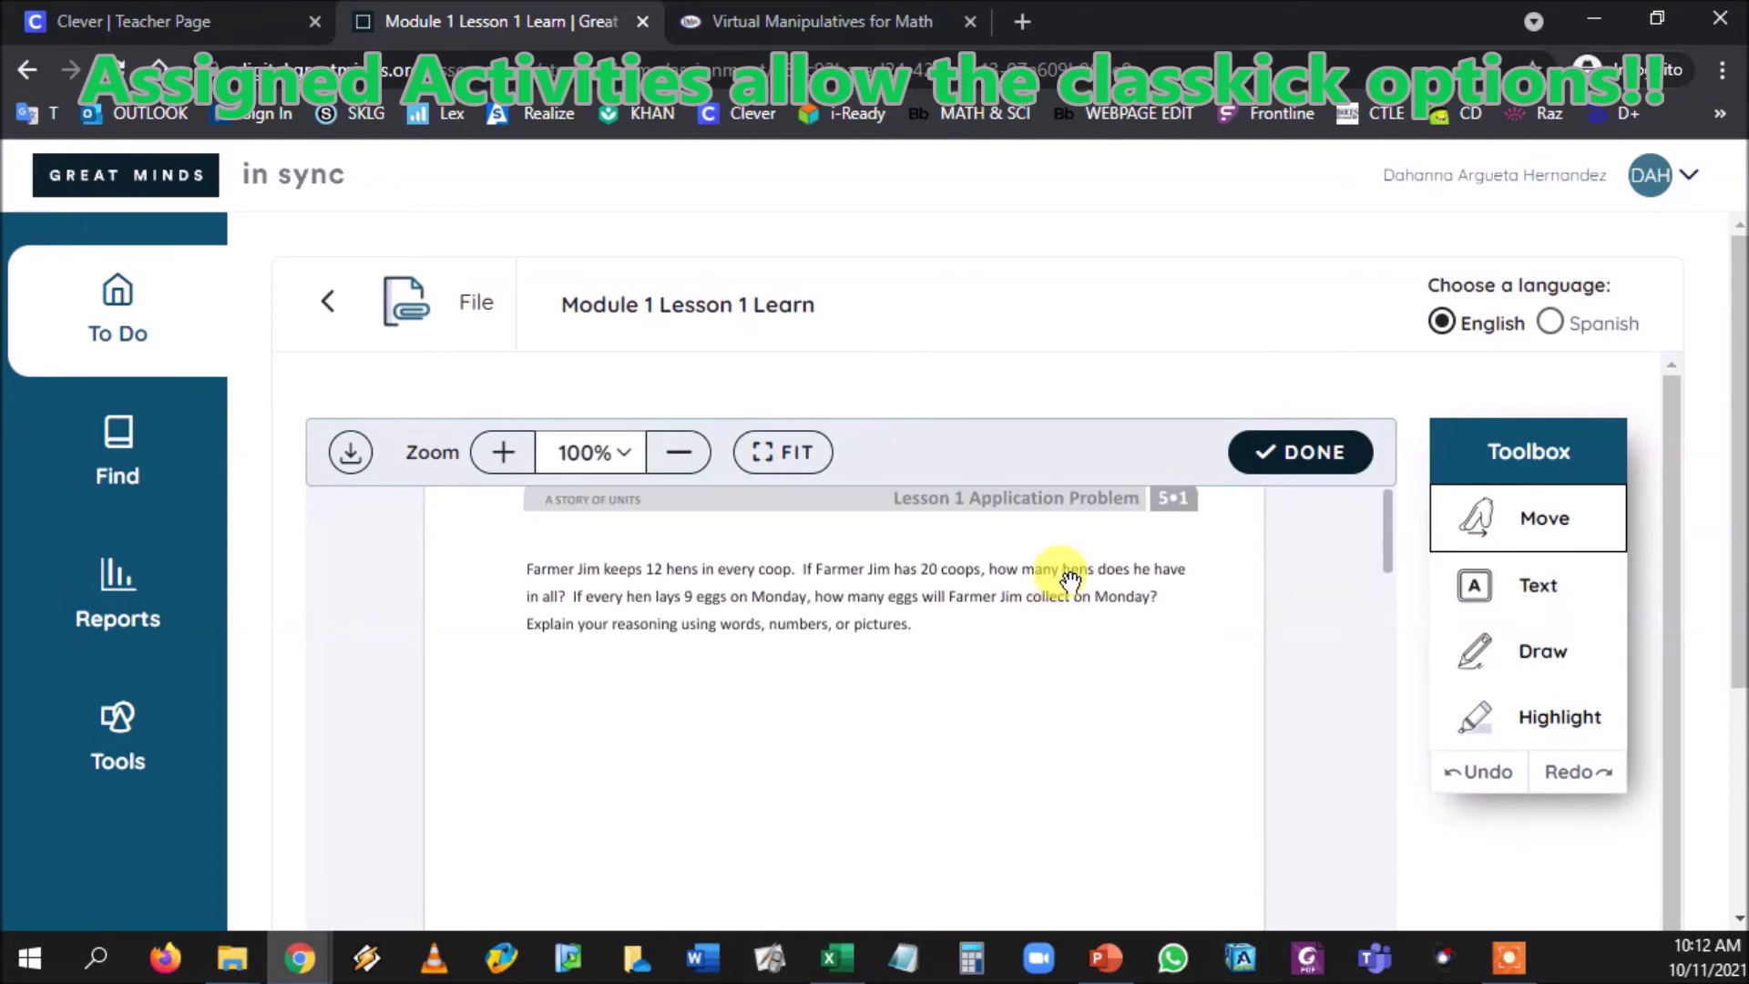
{"action": "scroll", "coordinate": [711, 674], "scroll_direction": "down", "scroll_amount": 2}
{"action": "scroll", "coordinate": [729, 643], "scroll_direction": "up", "scroll_amount": 1}
{"action": "scroll", "coordinate": [683, 665], "scroll_direction": "down", "scroll_amount": 1}
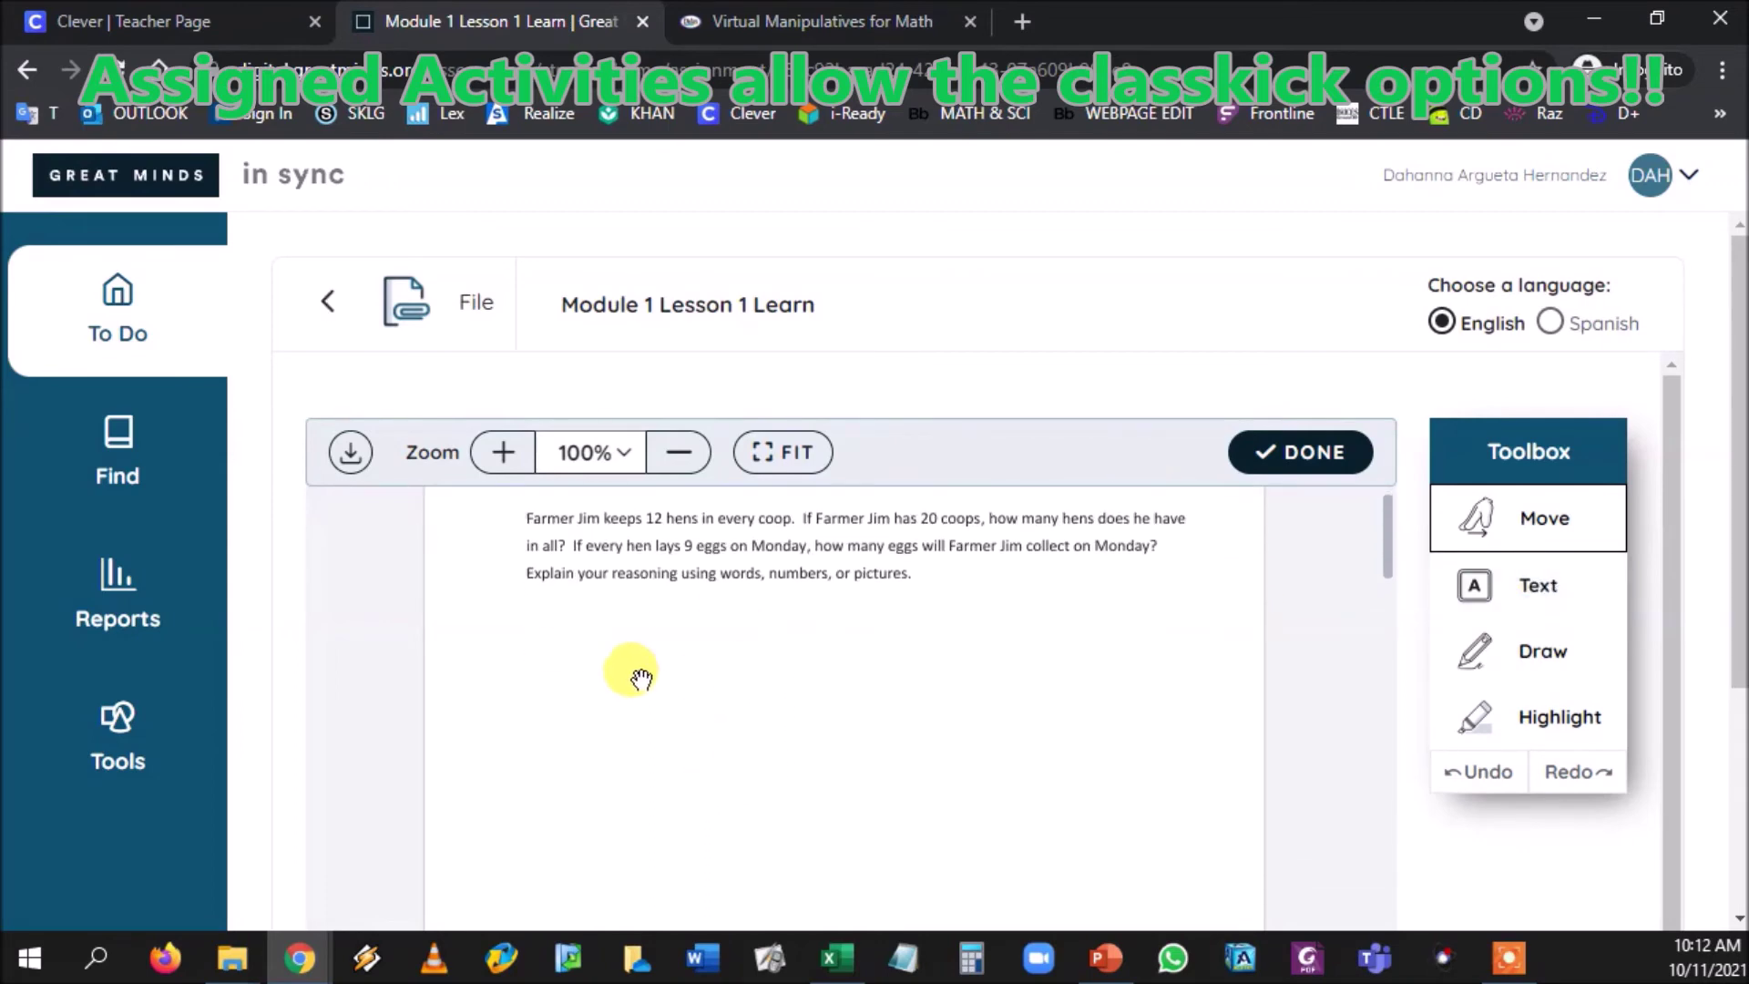
{"action": "left_click", "coordinate": [1474, 585]}
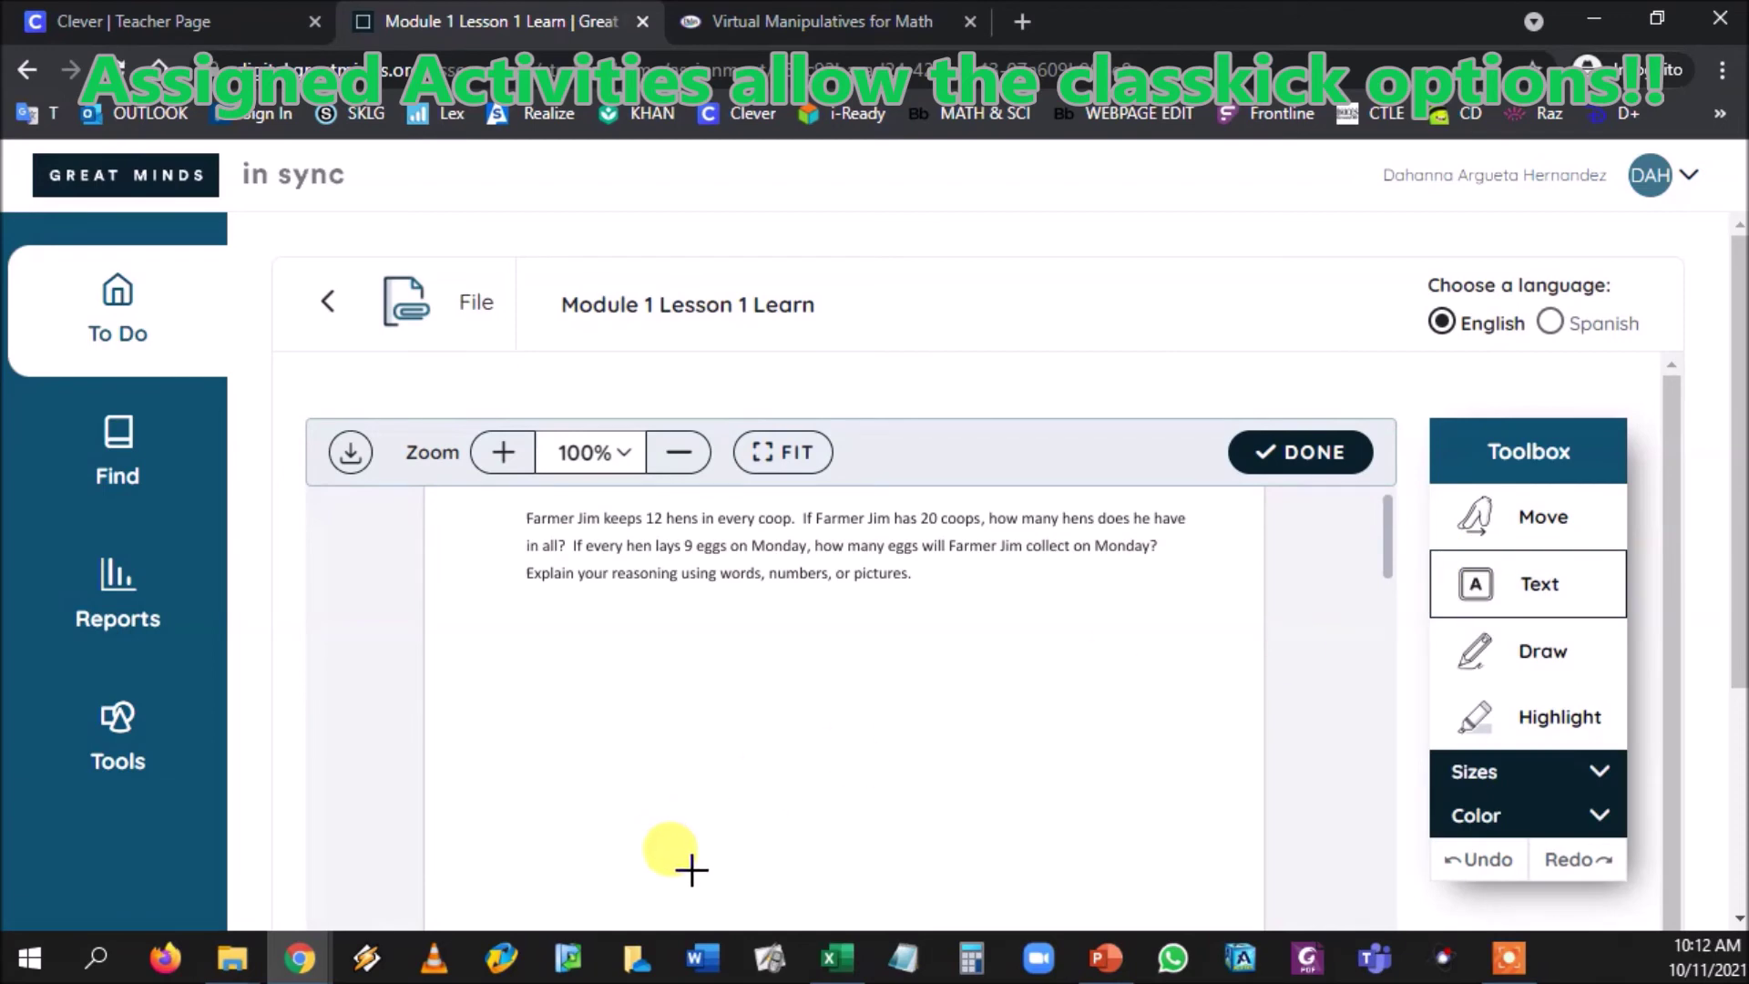
Step: Add a text box below the problem, draw a scribble, and highlight the first sentence yellow
{"action": "left_click", "coordinate": [1028, 772]}
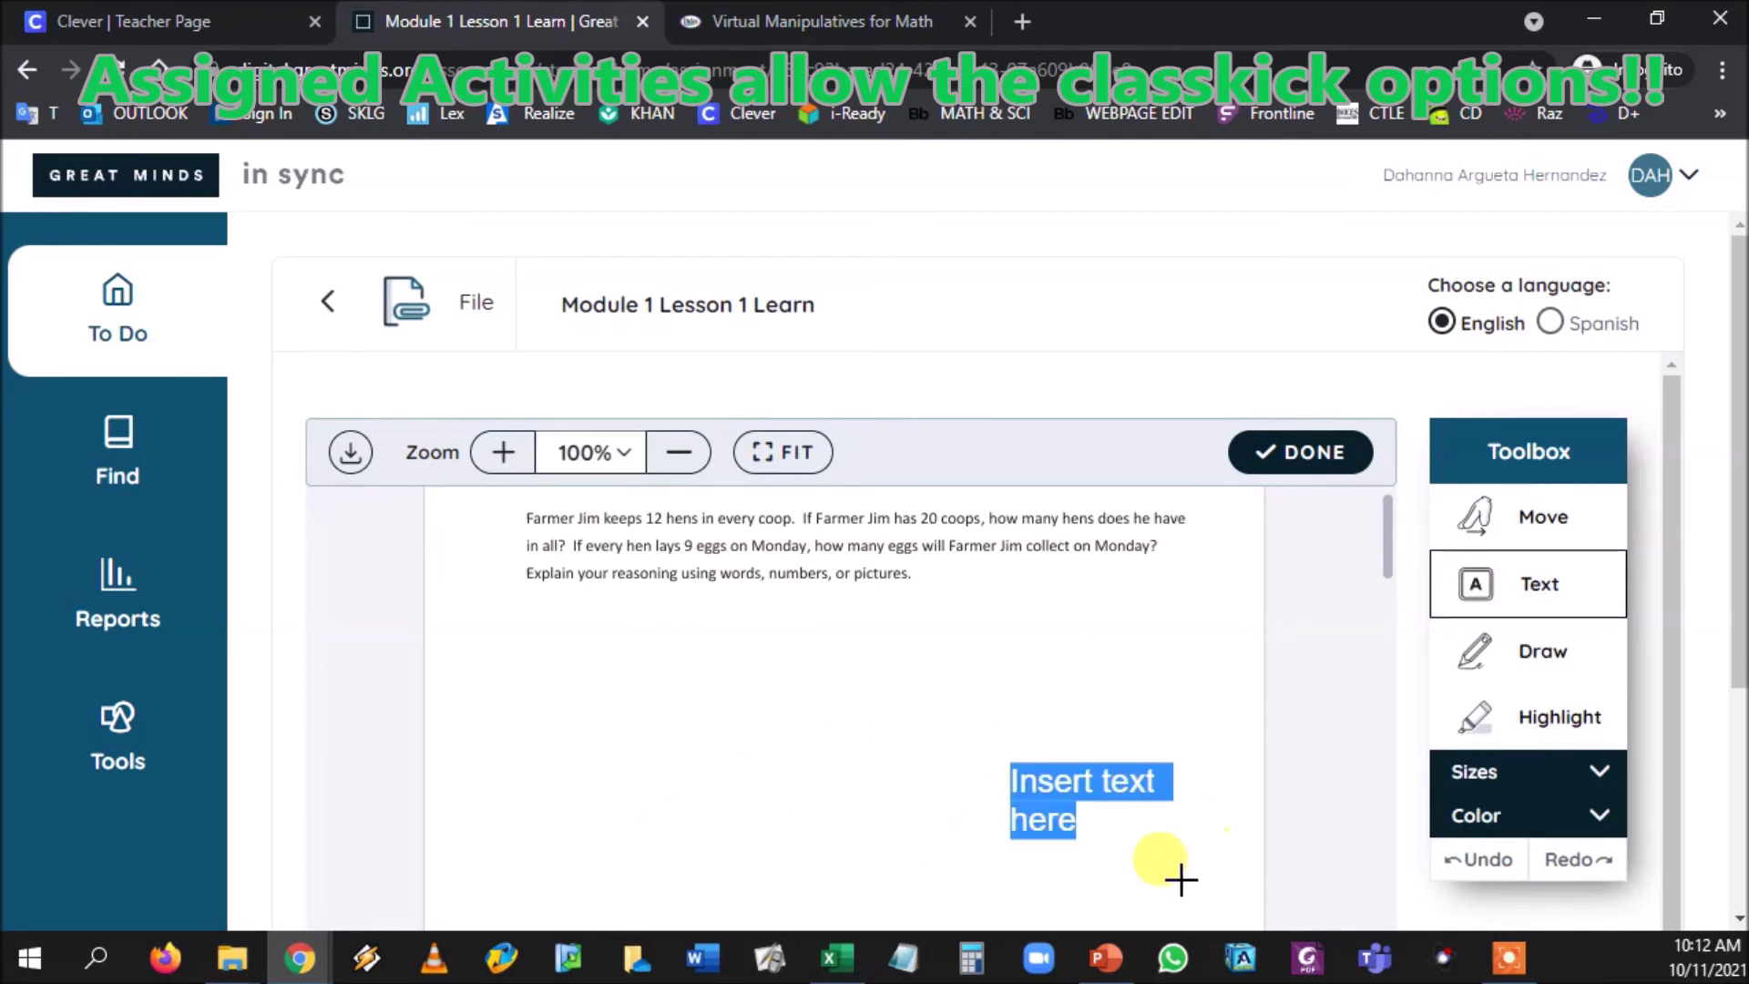
{"action": "left_click", "coordinate": [1484, 646]}
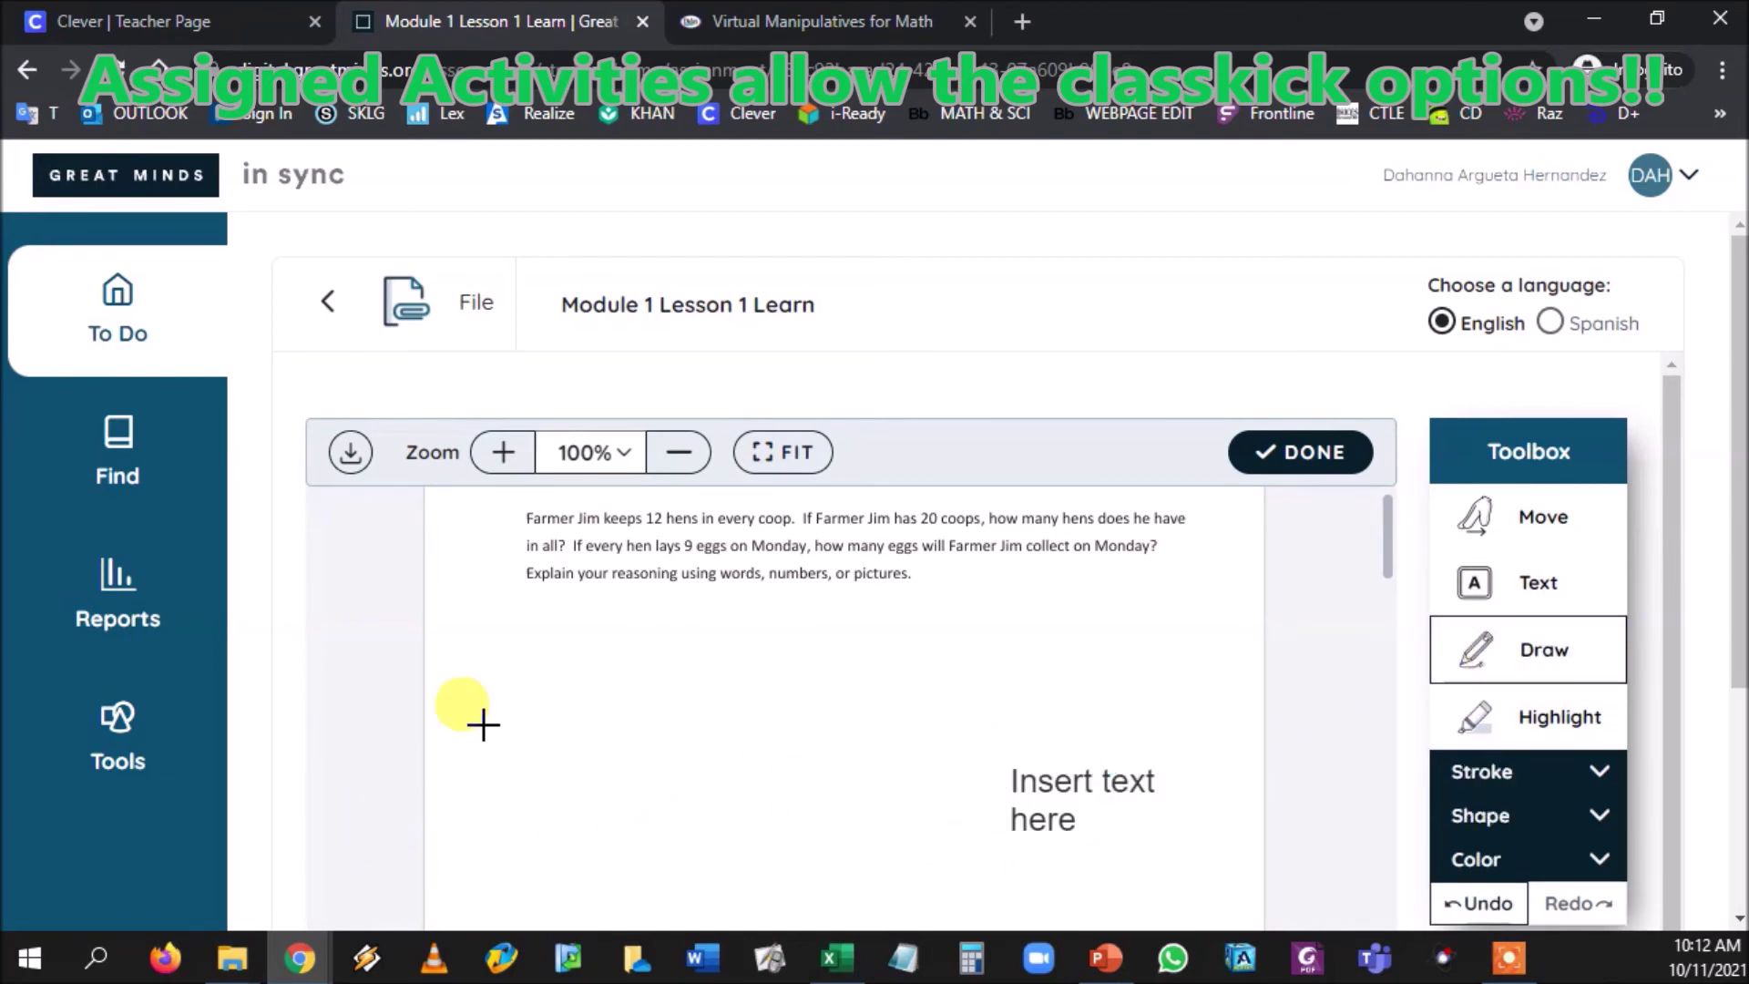
{"action": "mouse_move", "coordinate": [539, 681]}
{"action": "left_mouse_down"}
{"action": "mouse_move", "coordinate": [671, 725]}
{"action": "mouse_move", "coordinate": [422, 714]}
{"action": "mouse_move", "coordinate": [742, 773]}
{"action": "mouse_move", "coordinate": [769, 692]}
{"action": "left_mouse_up"}
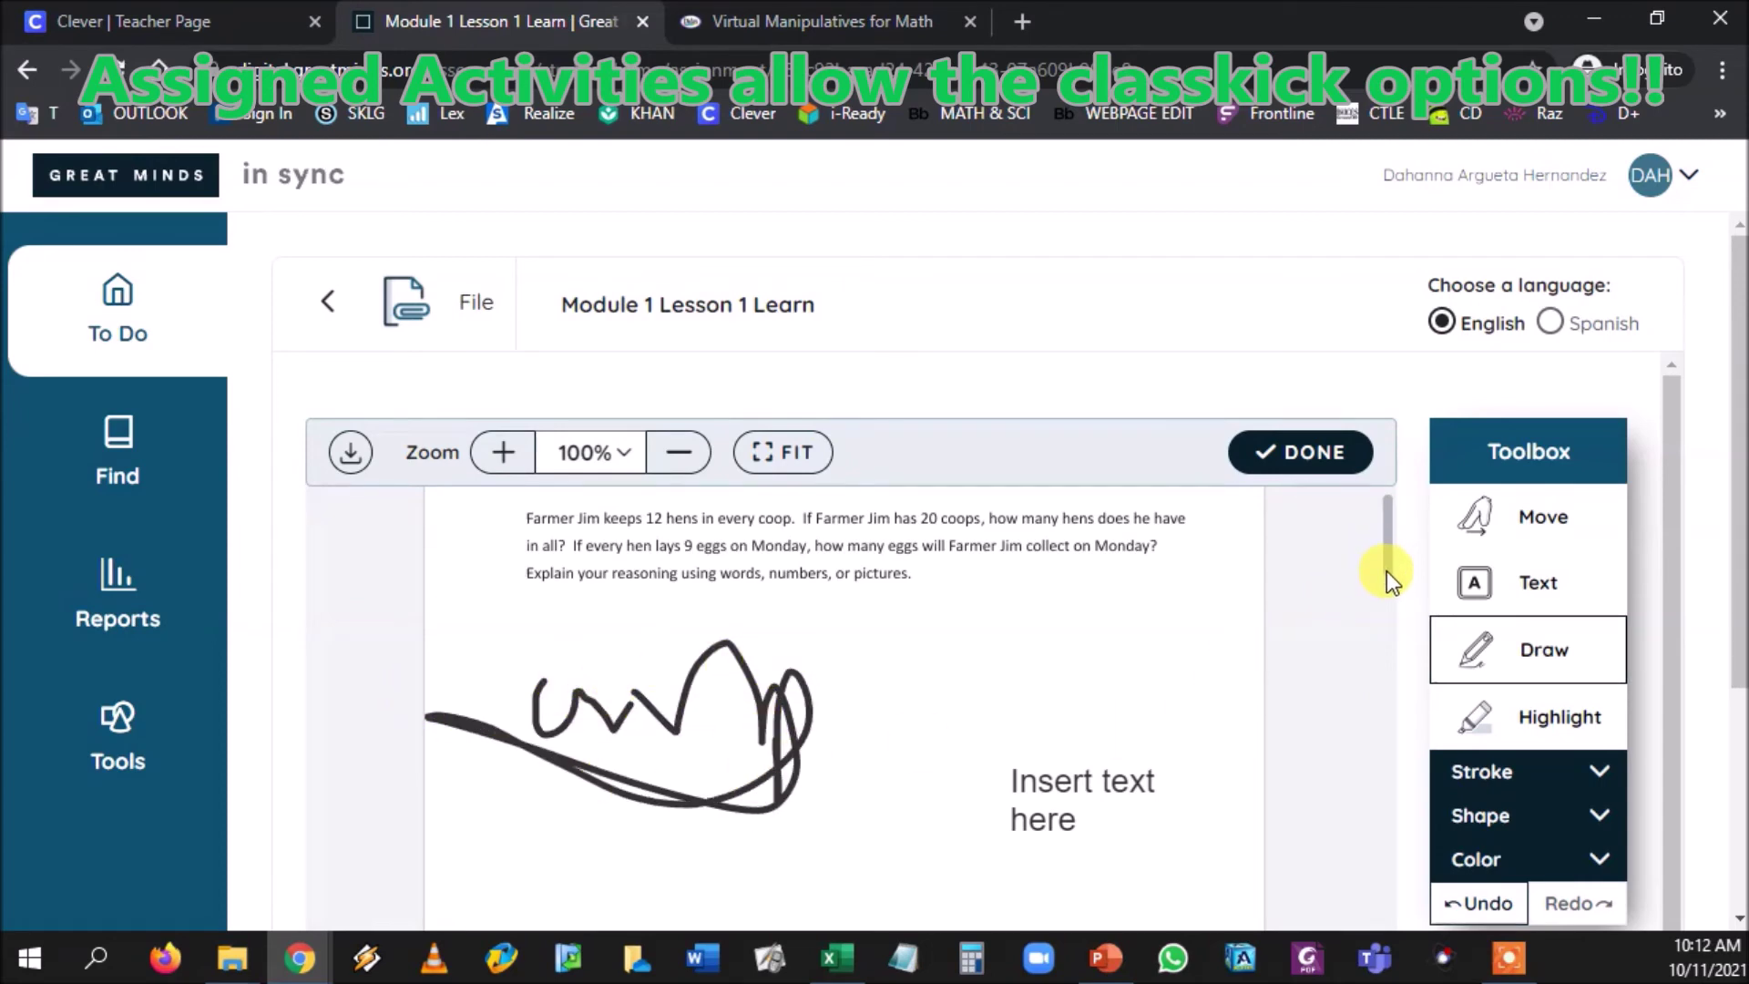
{"action": "left_click_drag", "start_coordinate": [1386, 571], "coordinate": [1396, 634]}
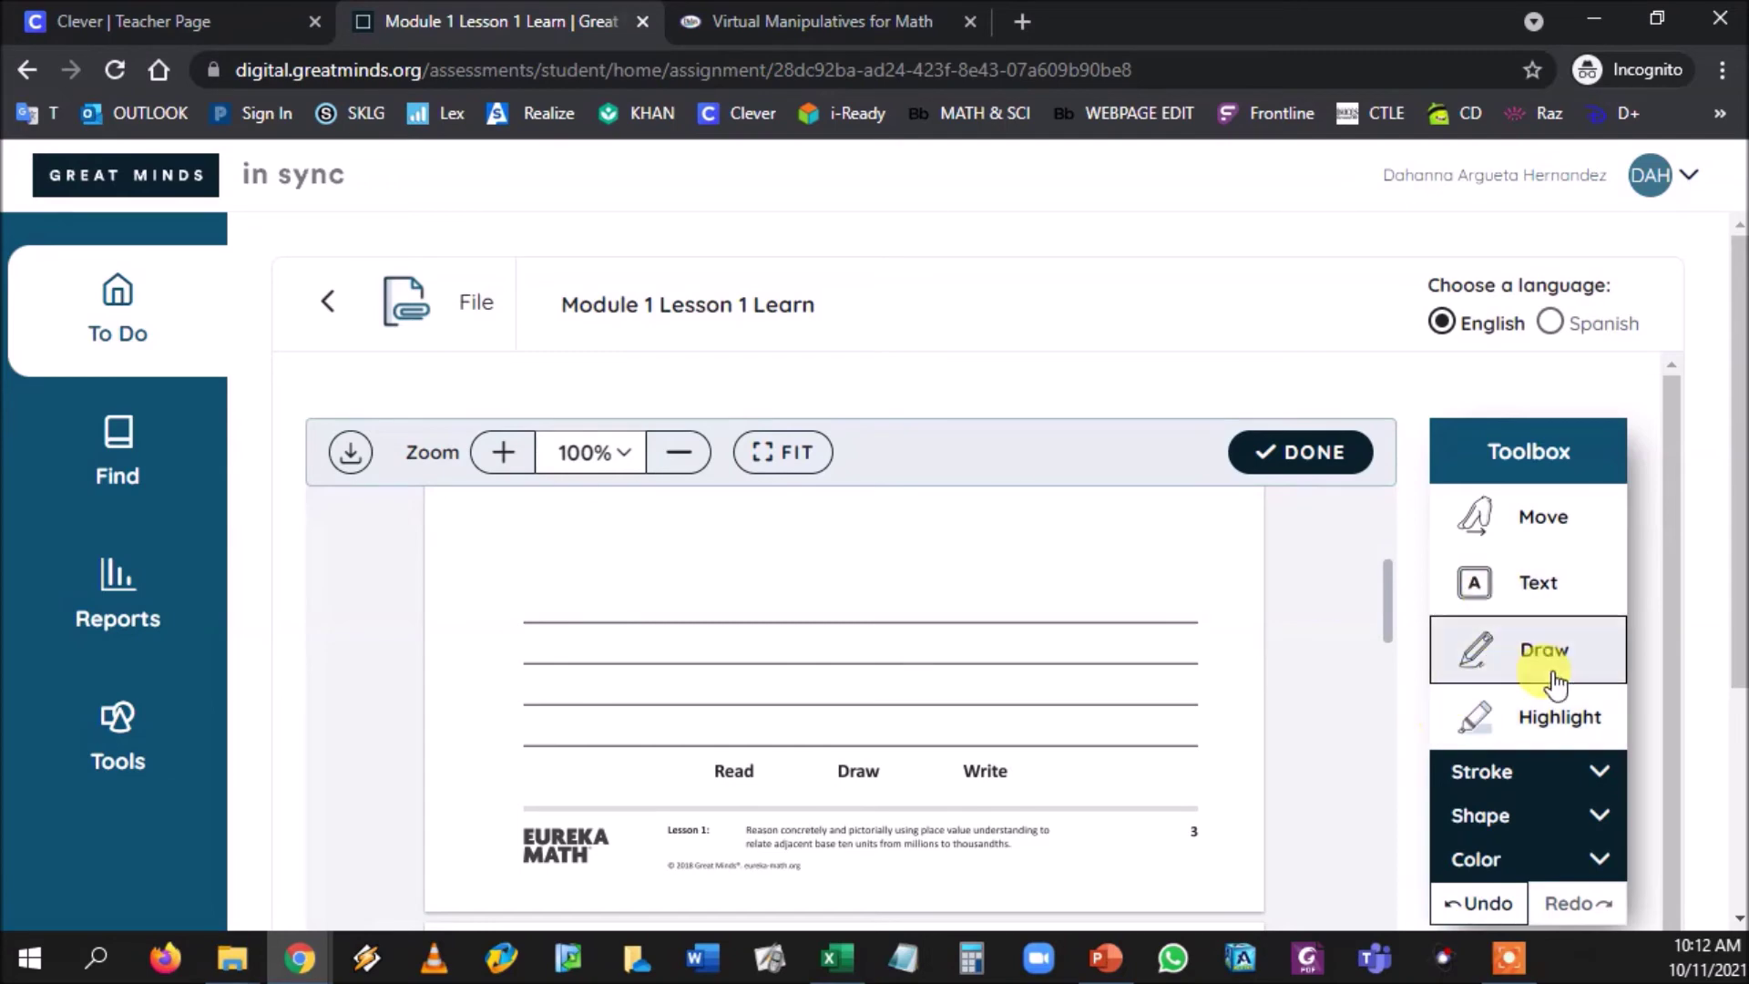
{"action": "left_click_drag", "start_coordinate": [1390, 610], "coordinate": [1375, 539]}
{"action": "left_click", "coordinate": [1473, 719]}
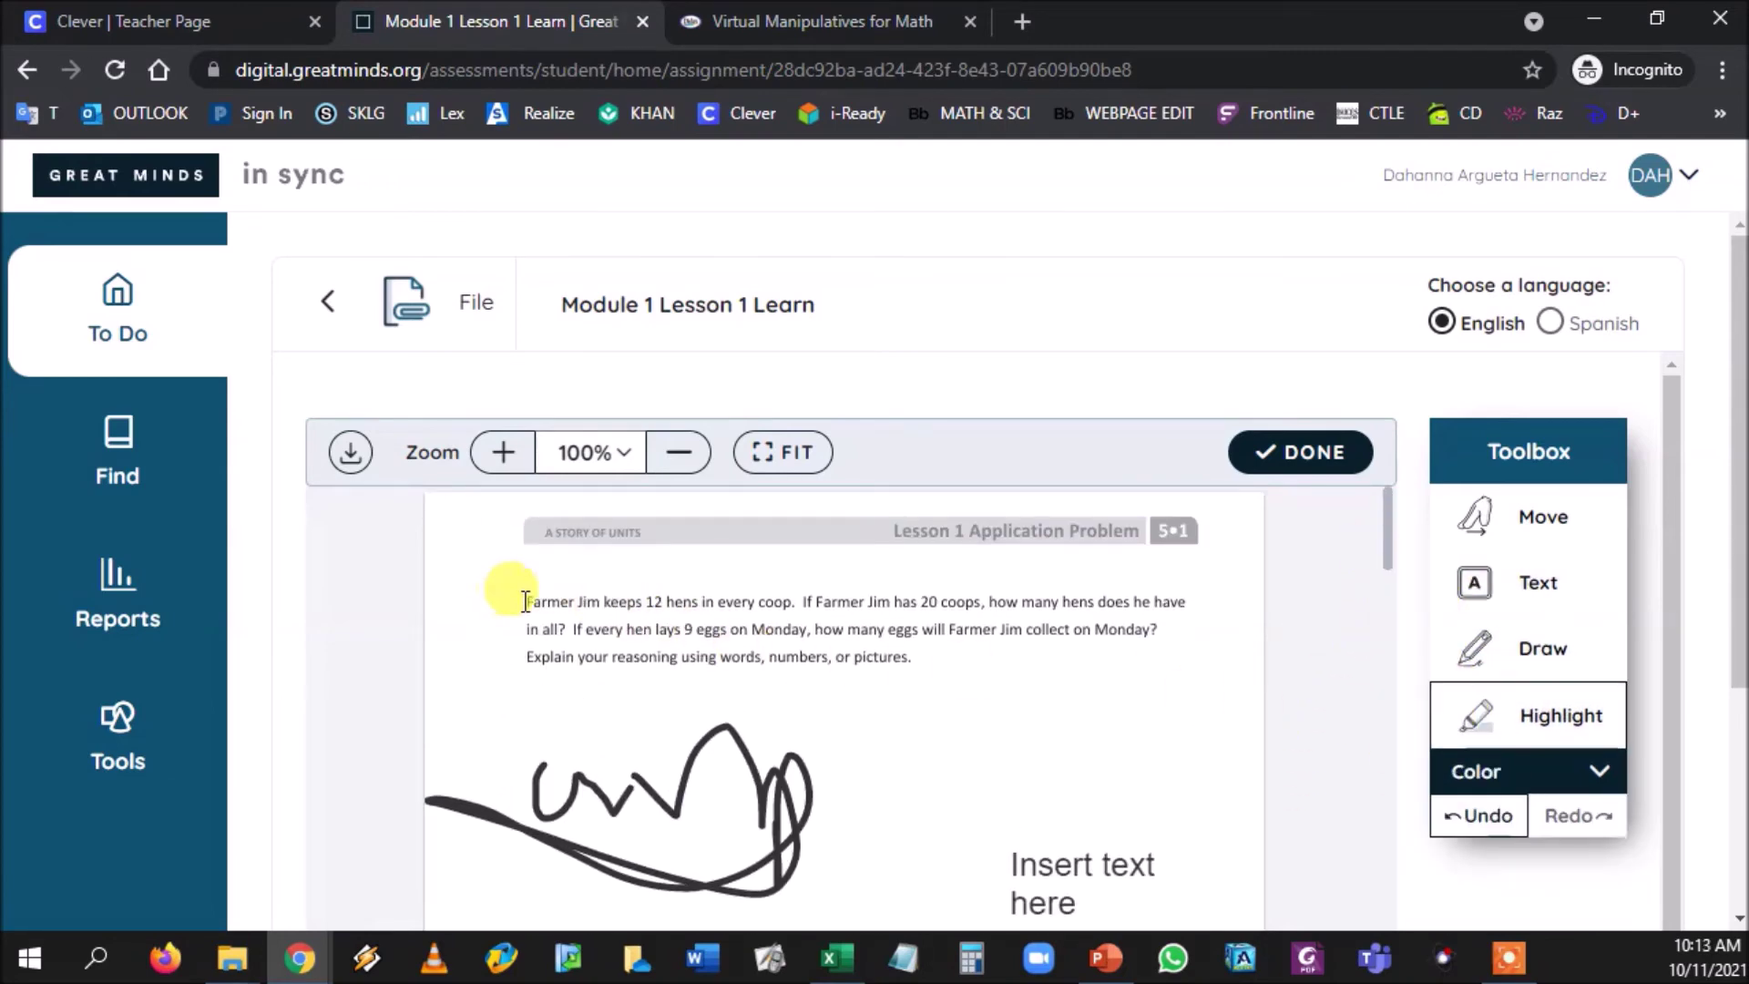
{"action": "left_click_drag", "start_coordinate": [510, 599], "coordinate": [792, 604]}
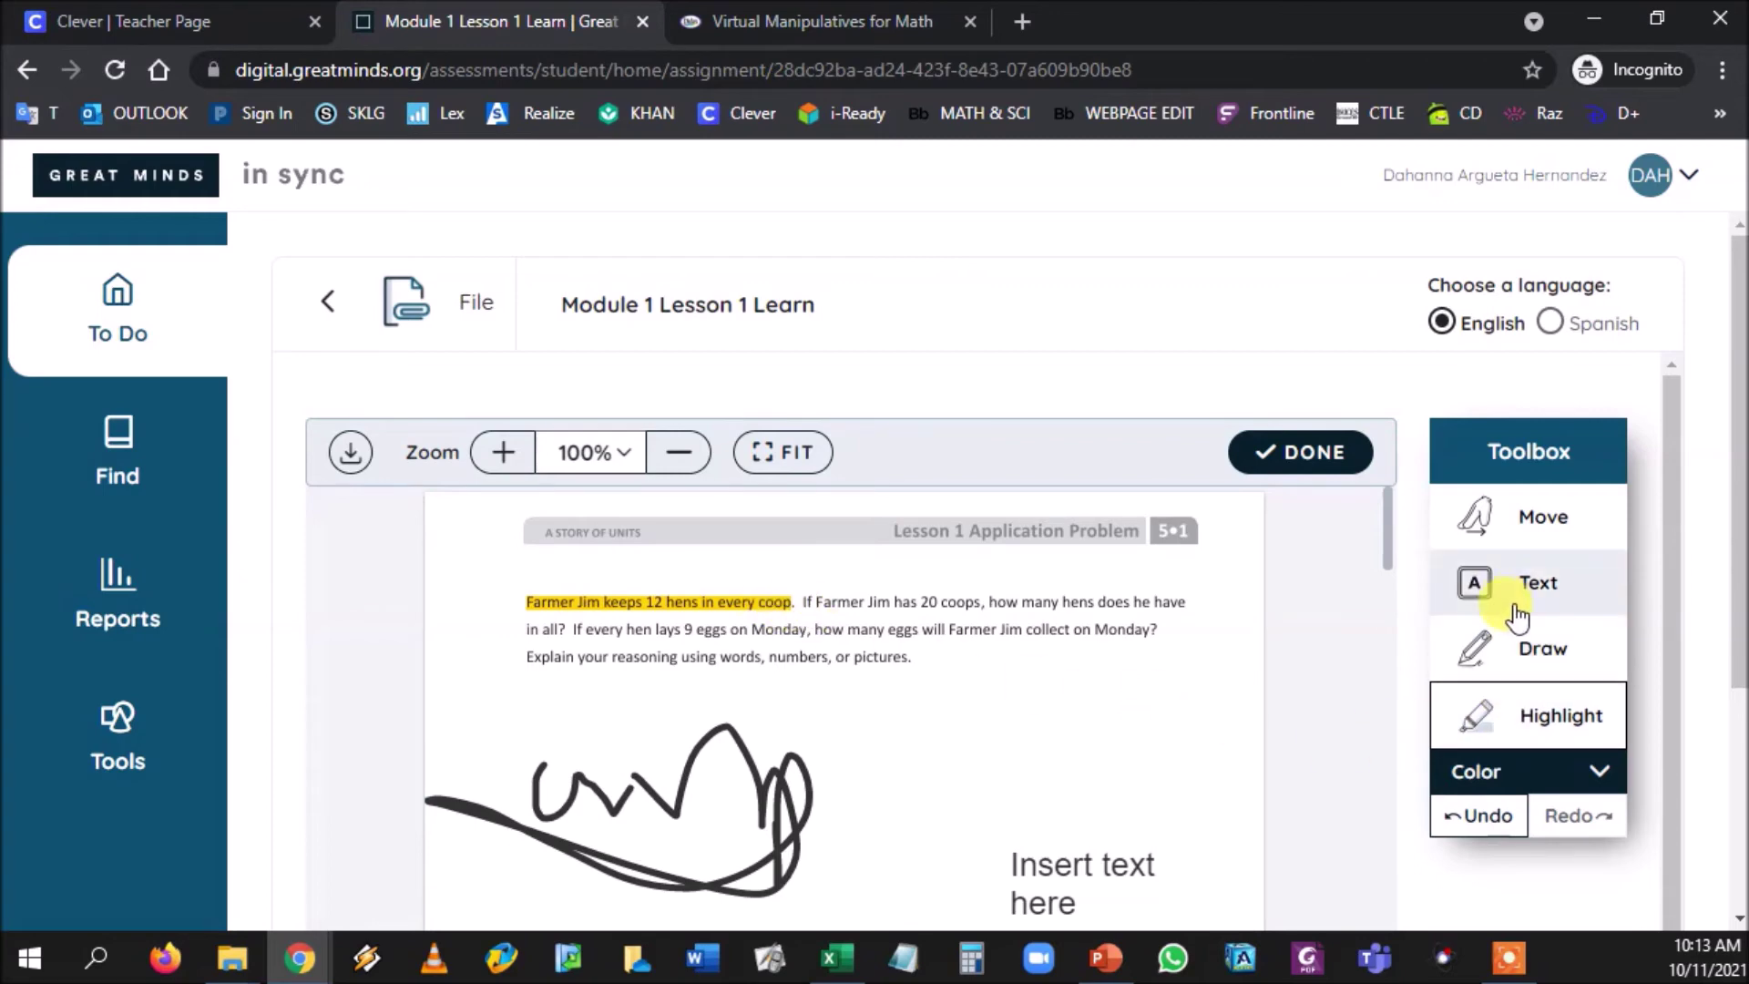
Step: Place another text box on the answer lines after checking the text size choices
{"action": "left_click", "coordinate": [1517, 670]}
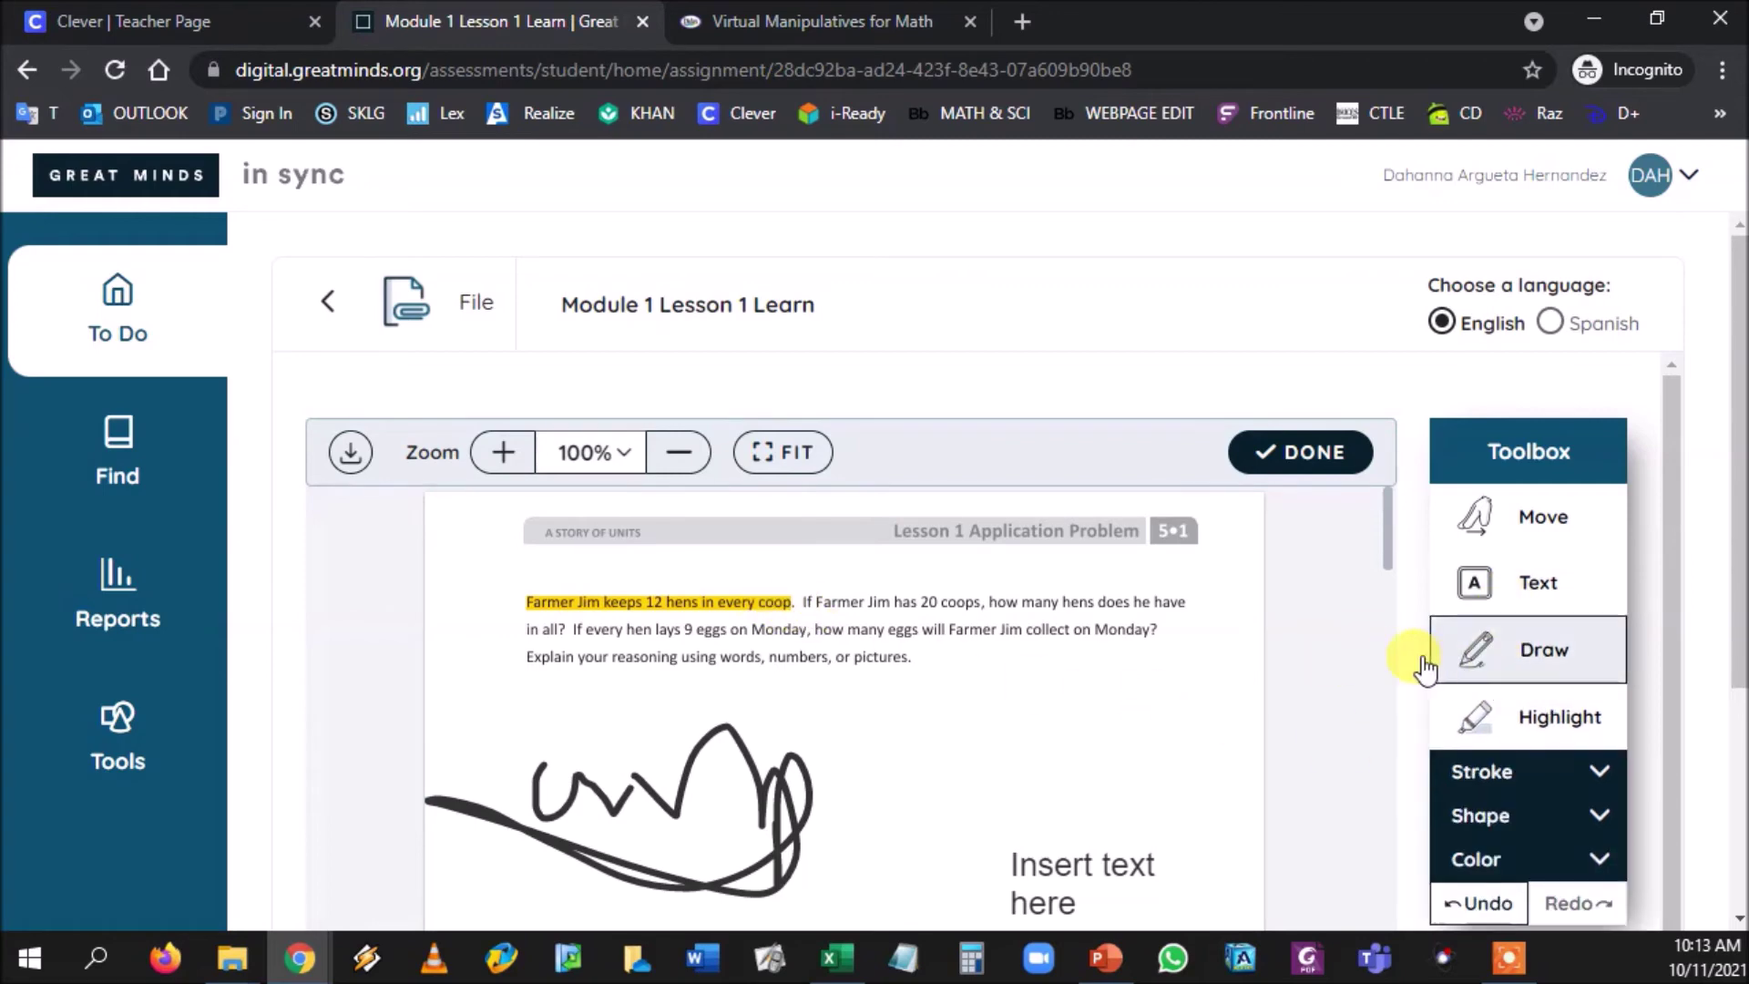
{"action": "left_click", "coordinate": [1473, 583]}
{"action": "left_click_drag", "start_coordinate": [1400, 553], "coordinate": [1386, 636]}
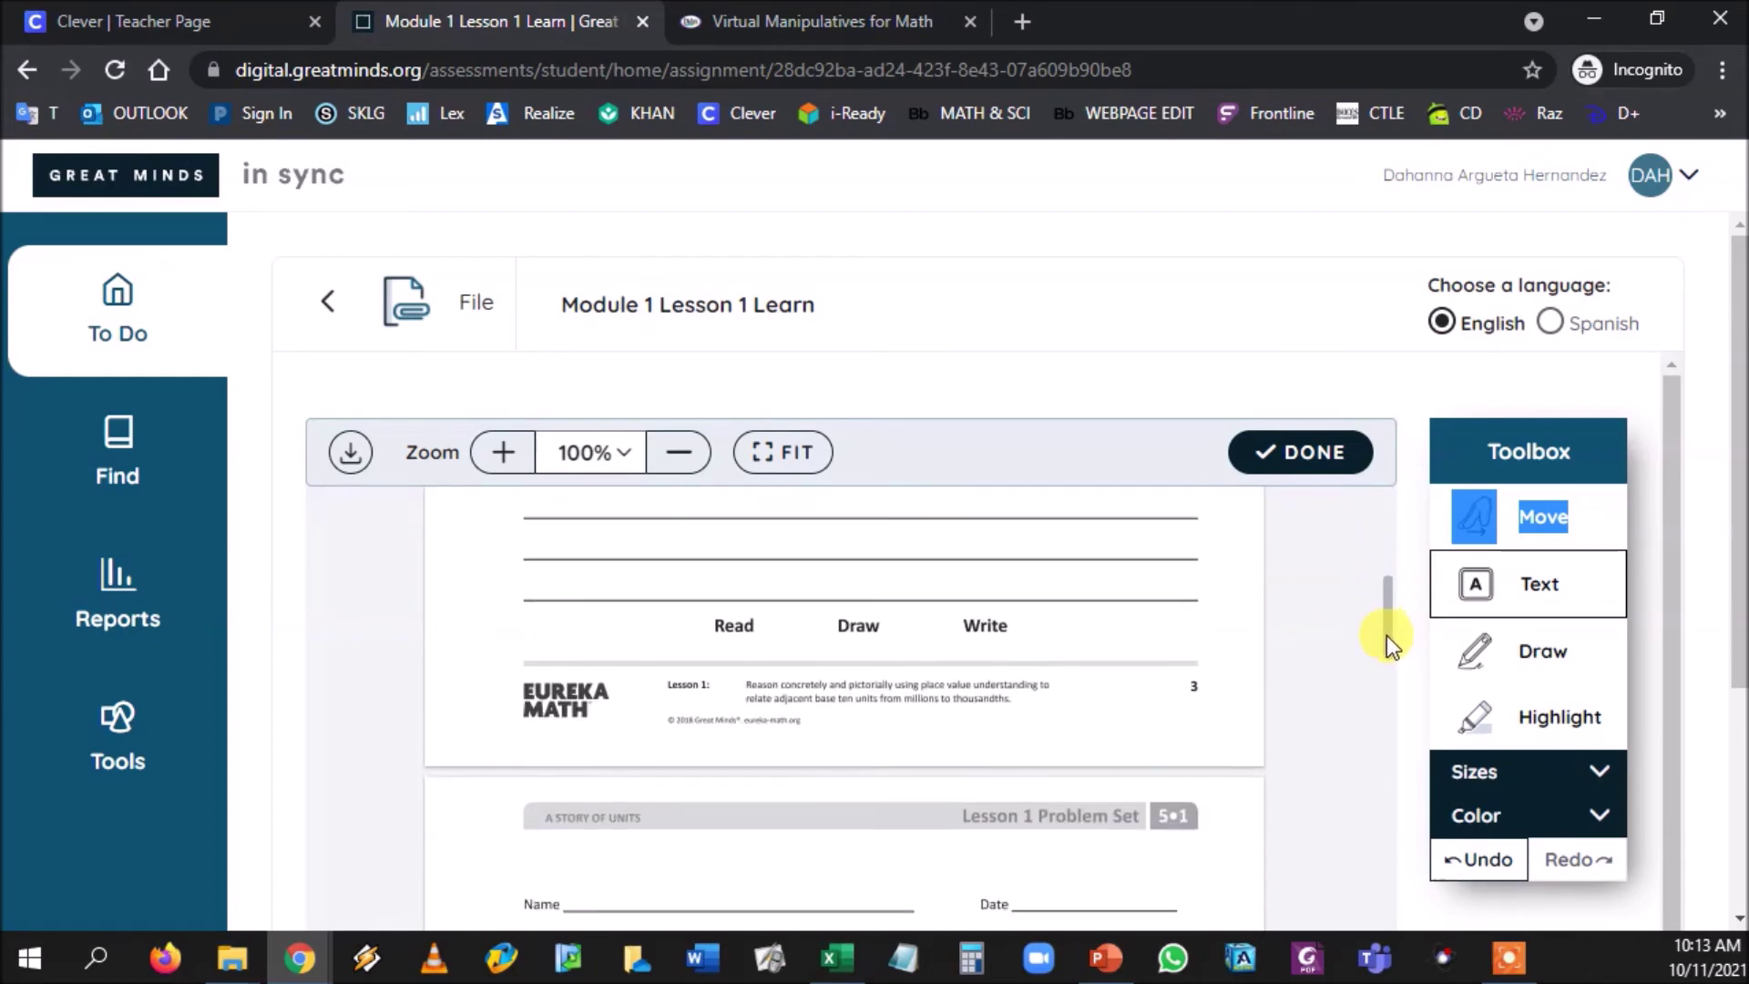
{"action": "left_click", "coordinate": [1499, 774]}
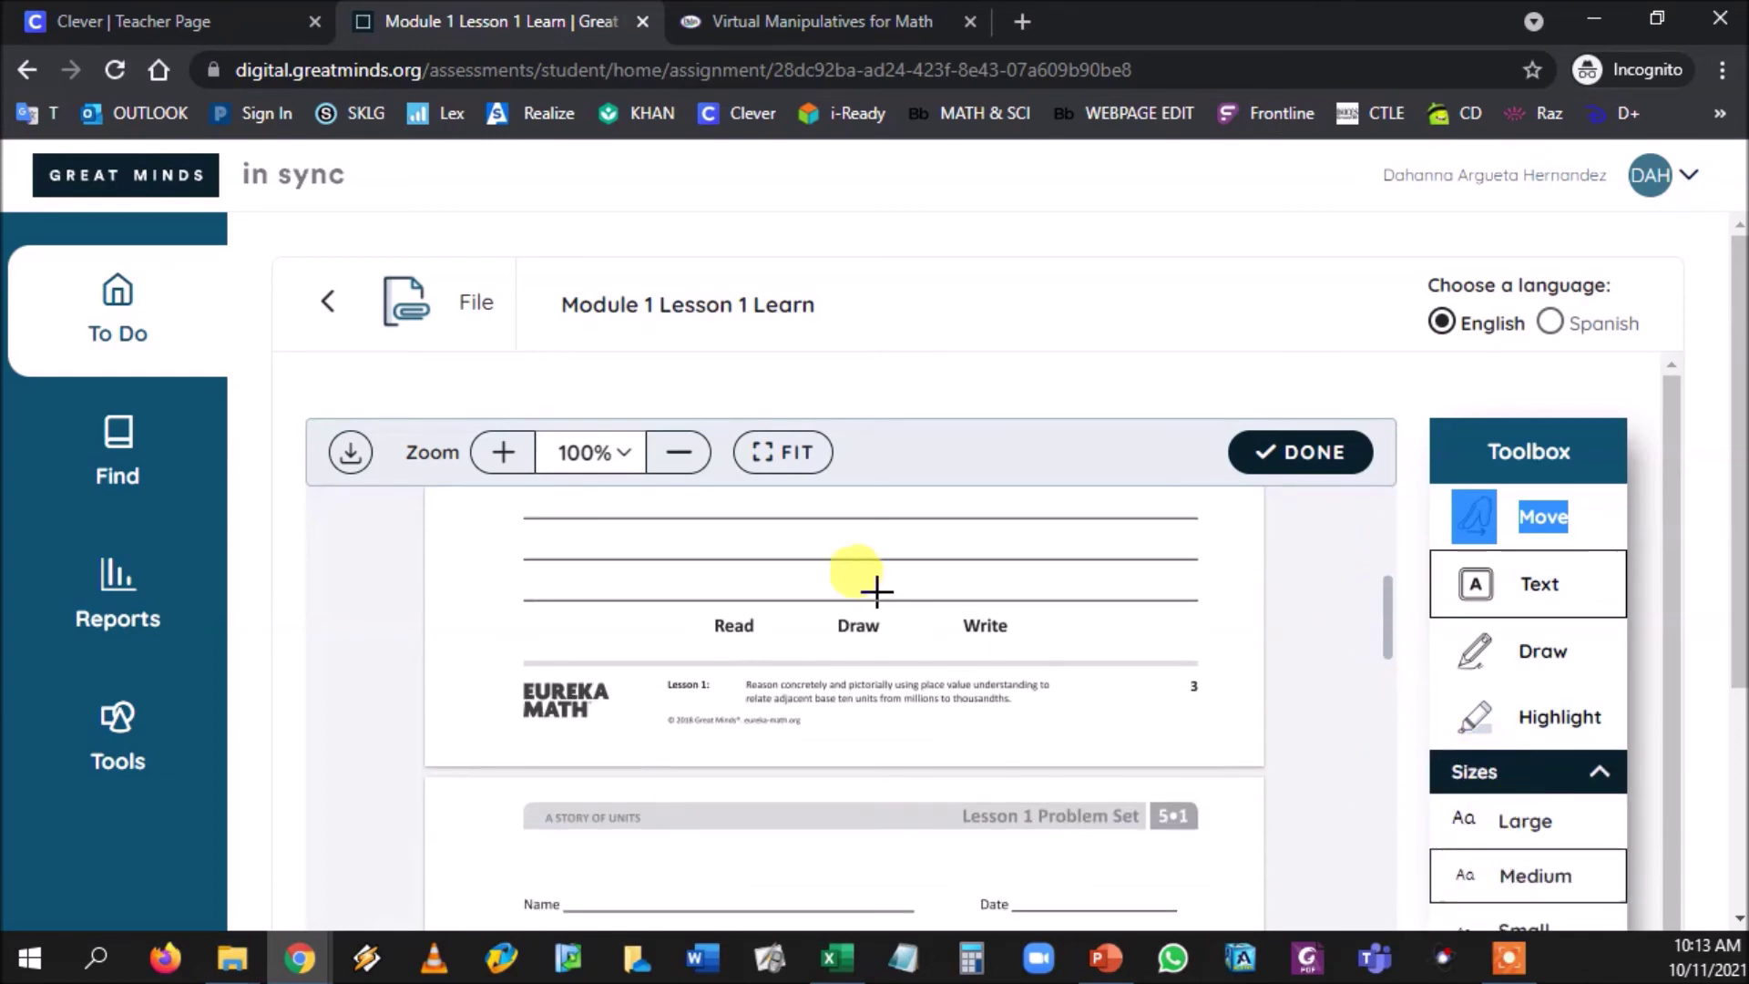
{"action": "left_click", "coordinate": [510, 507]}
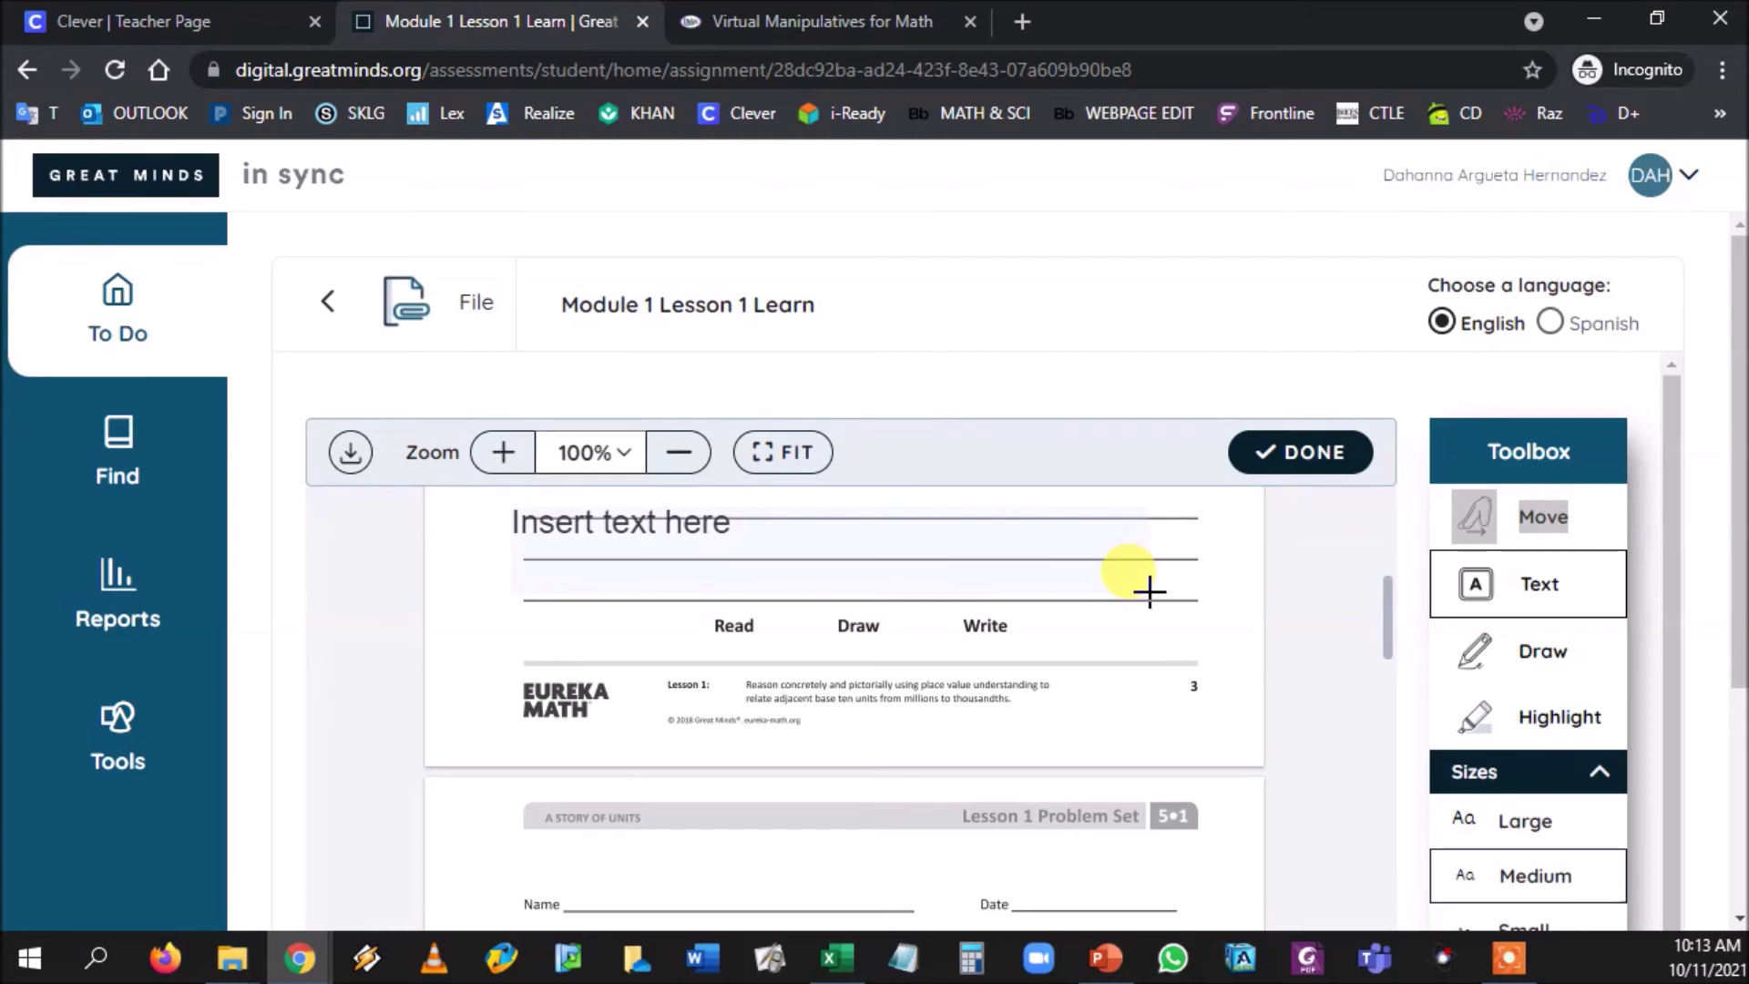
{"action": "mouse_move", "coordinate": [1384, 624]}
{"action": "left_mouse_down"}
{"action": "mouse_move", "coordinate": [1390, 708]}
{"action": "mouse_move", "coordinate": [1353, 848]}
{"action": "left_mouse_up"}
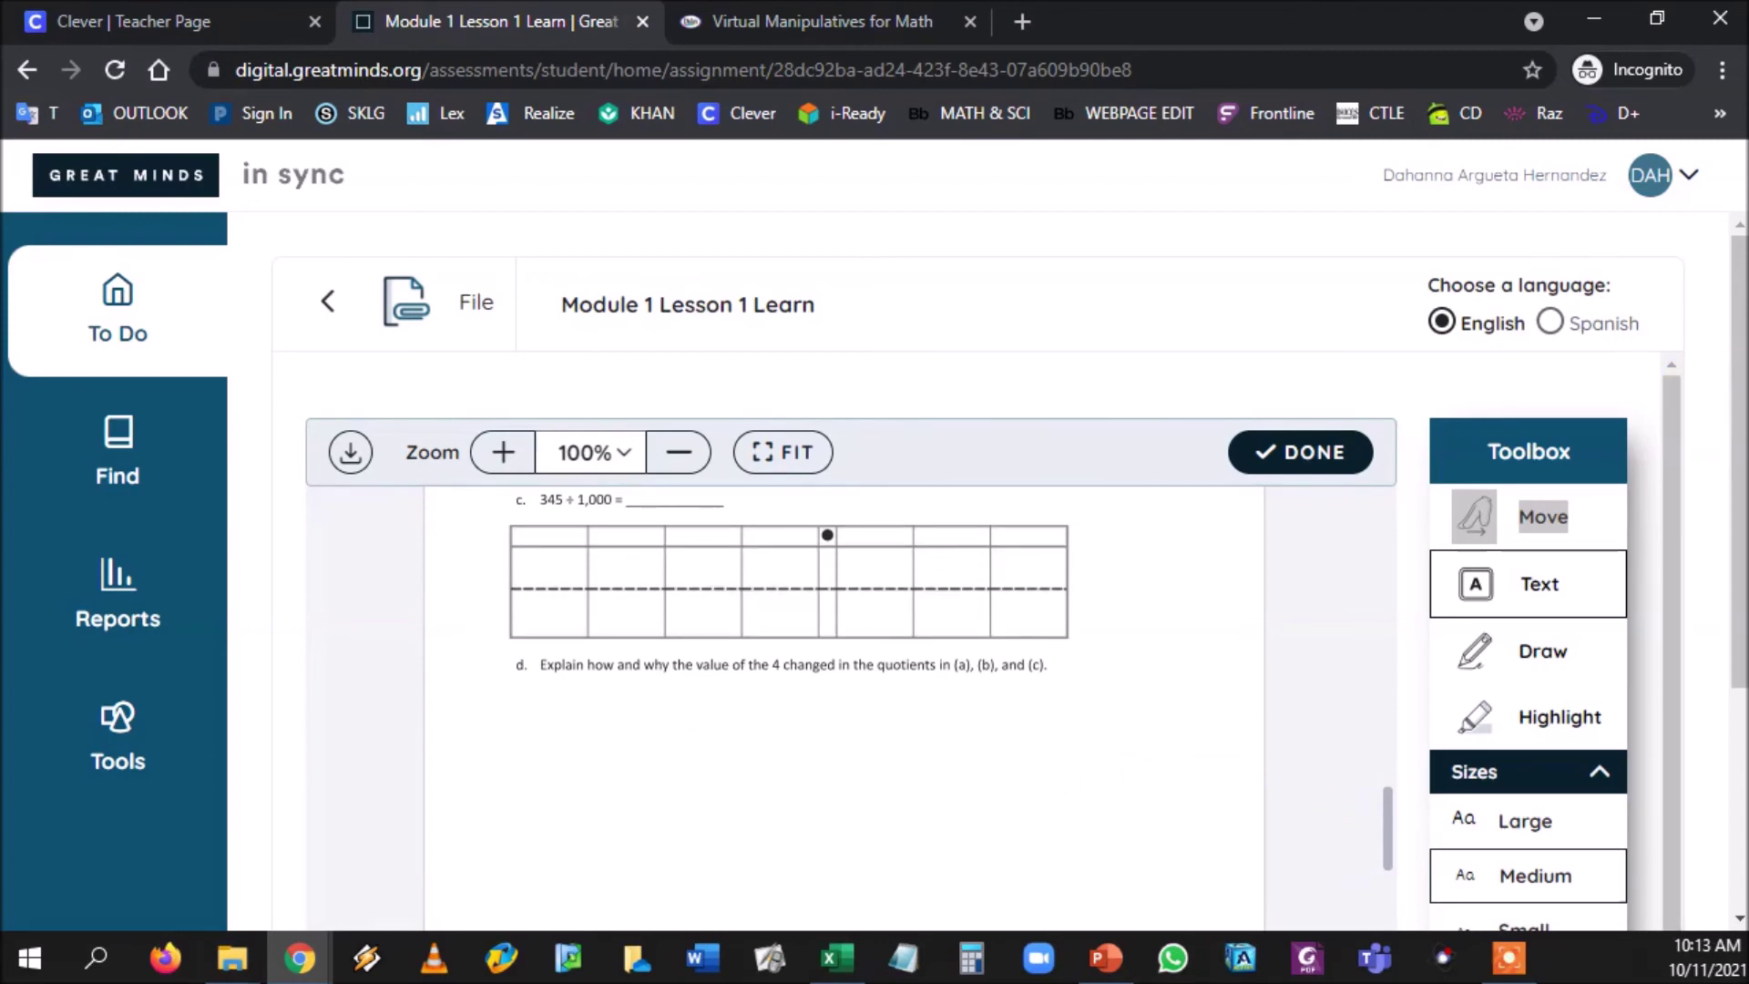
Step: Scroll to the end of the worksheet and mark it DONE
{"action": "scroll", "coordinate": [1735, 387], "scroll_direction": "down", "scroll_amount": 1}
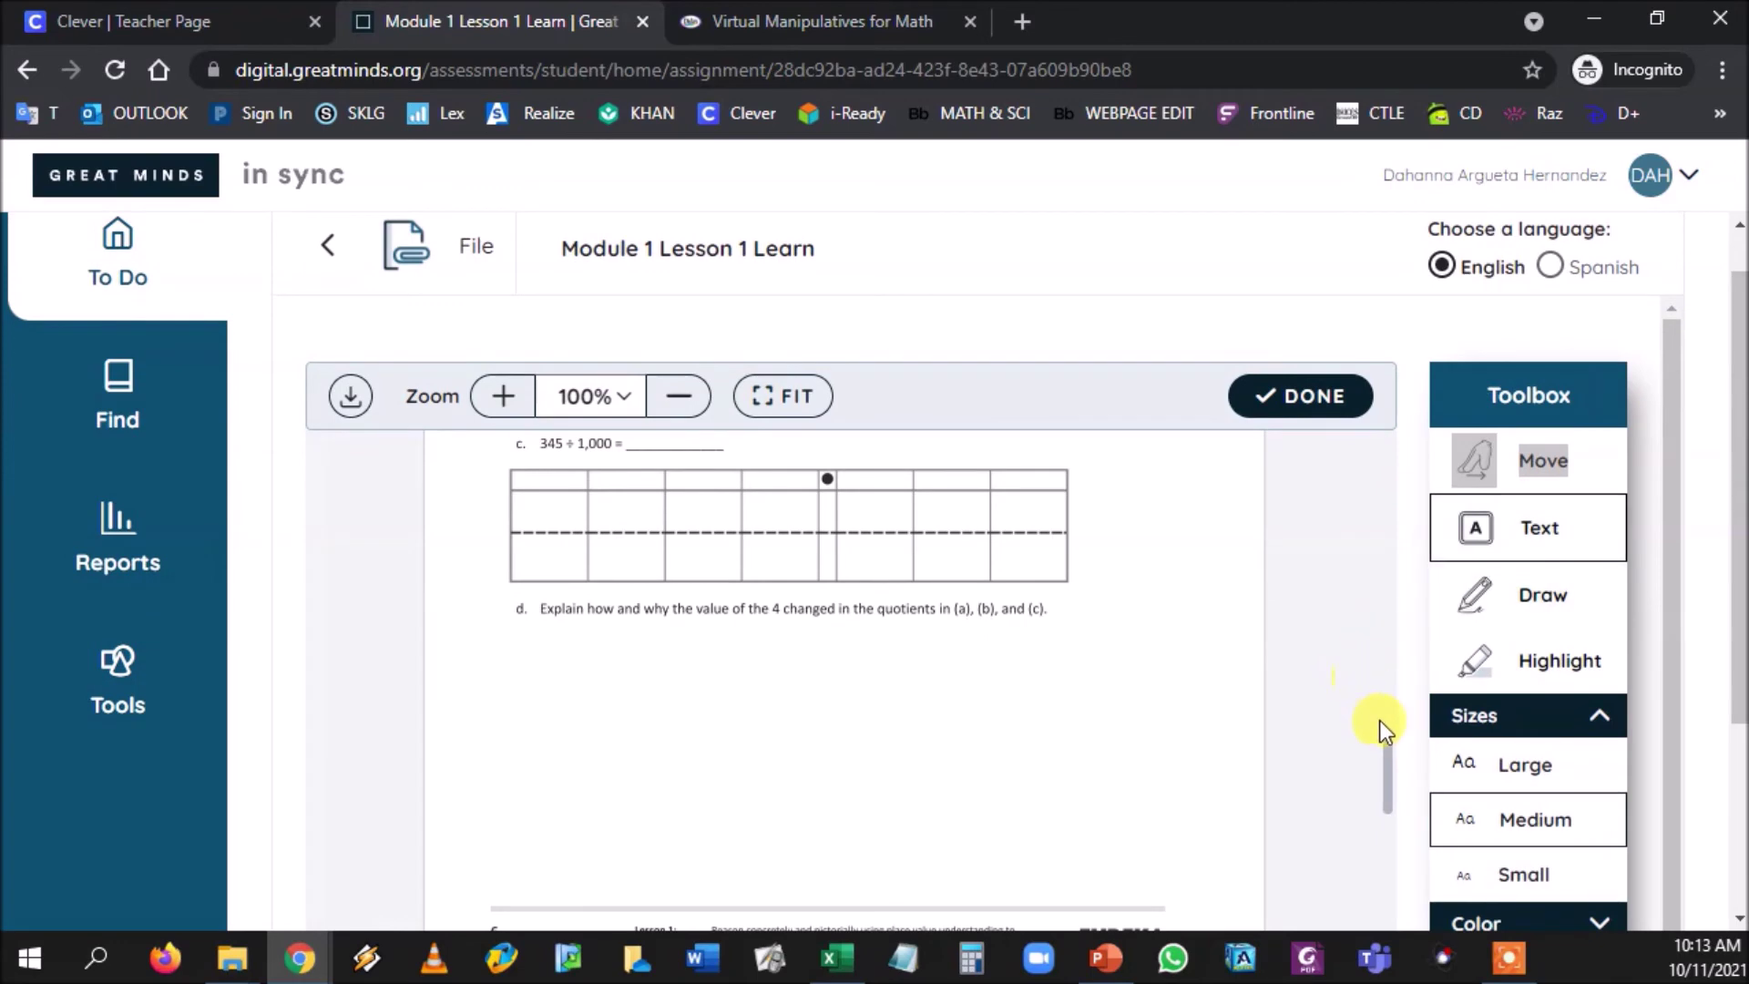
{"action": "left_click_drag", "start_coordinate": [1385, 787], "coordinate": [1386, 854]}
{"action": "scroll", "coordinate": [1044, 745], "scroll_direction": "down", "scroll_amount": 2}
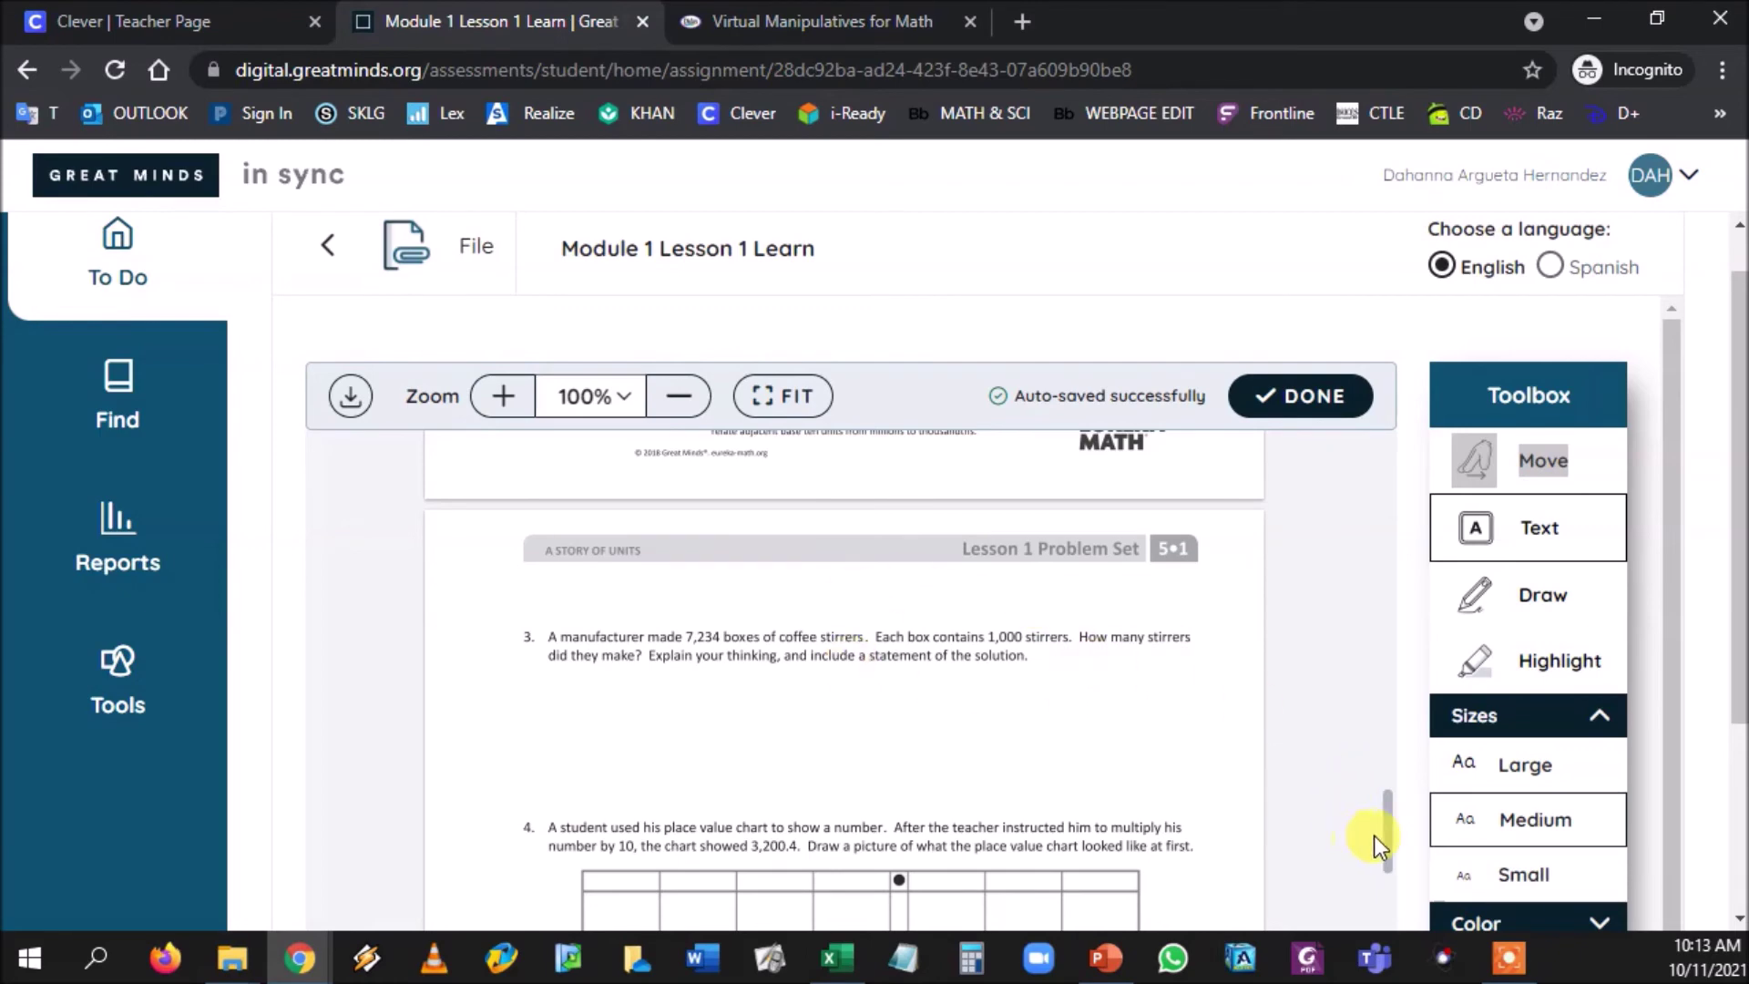
{"action": "left_click_drag", "start_coordinate": [1373, 836], "coordinate": [1398, 915]}
{"action": "left_click", "coordinate": [1276, 401]}
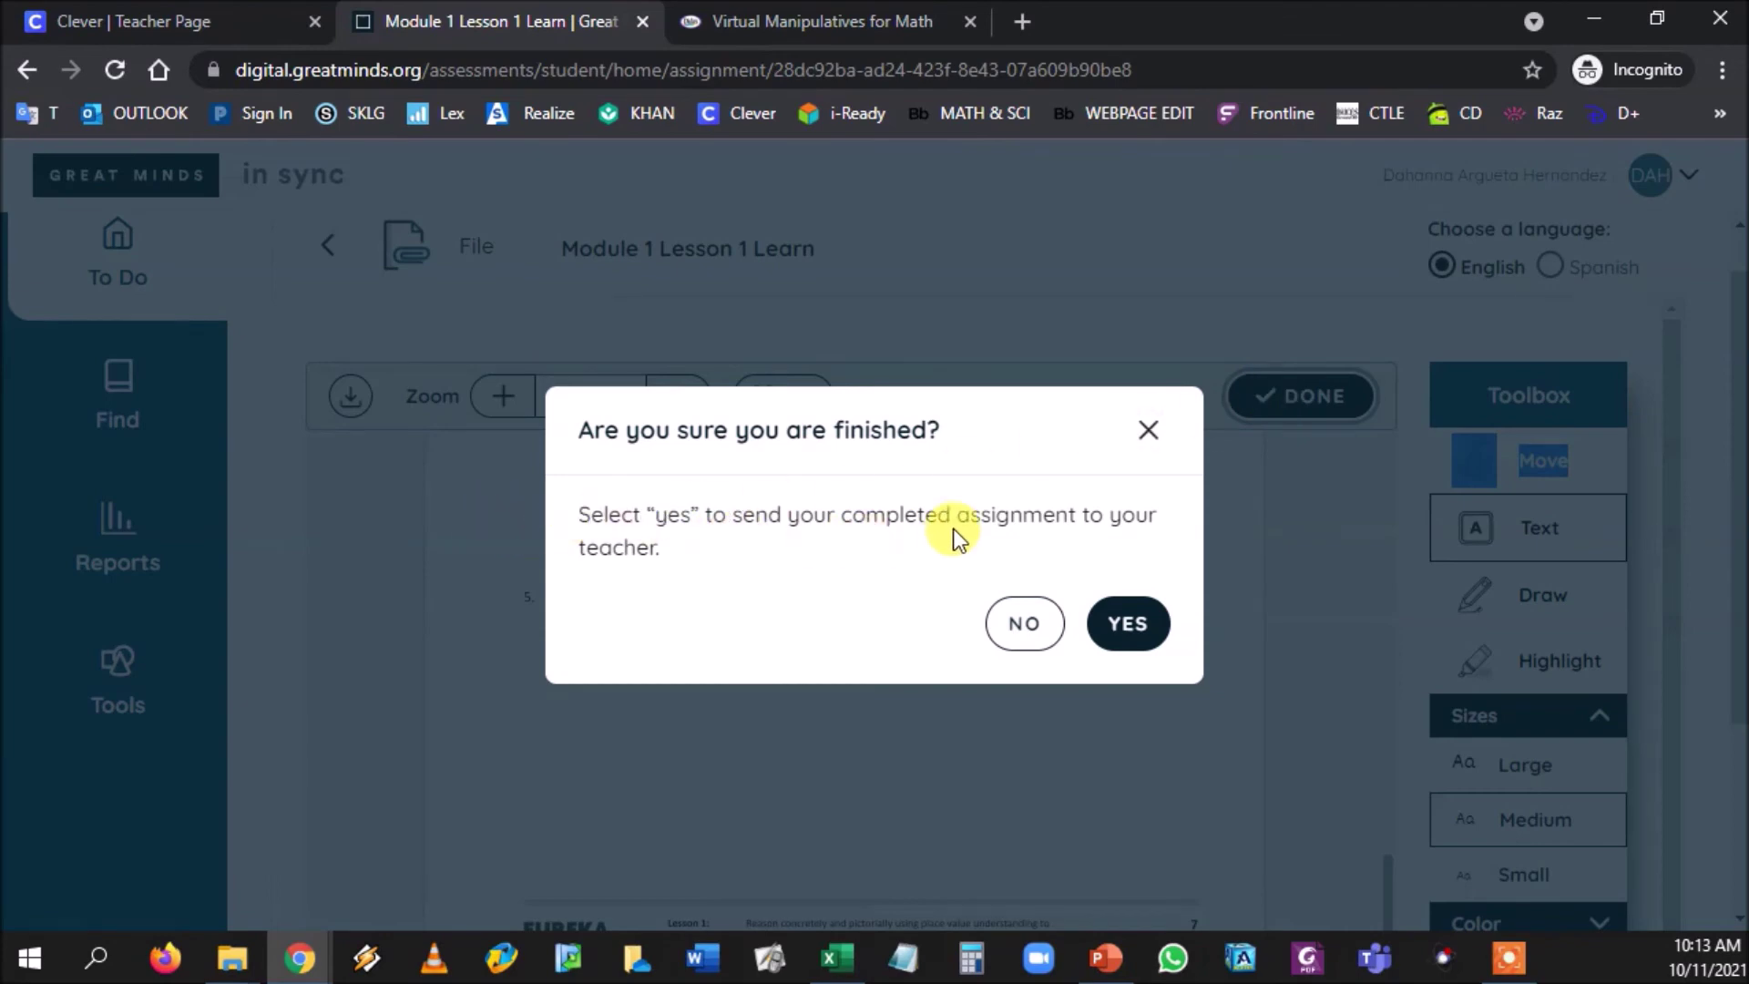
Step: Confirm sending the worksheet to the teacher, then open the teacher's Assignments list
{"action": "left_click", "coordinate": [1127, 625]}
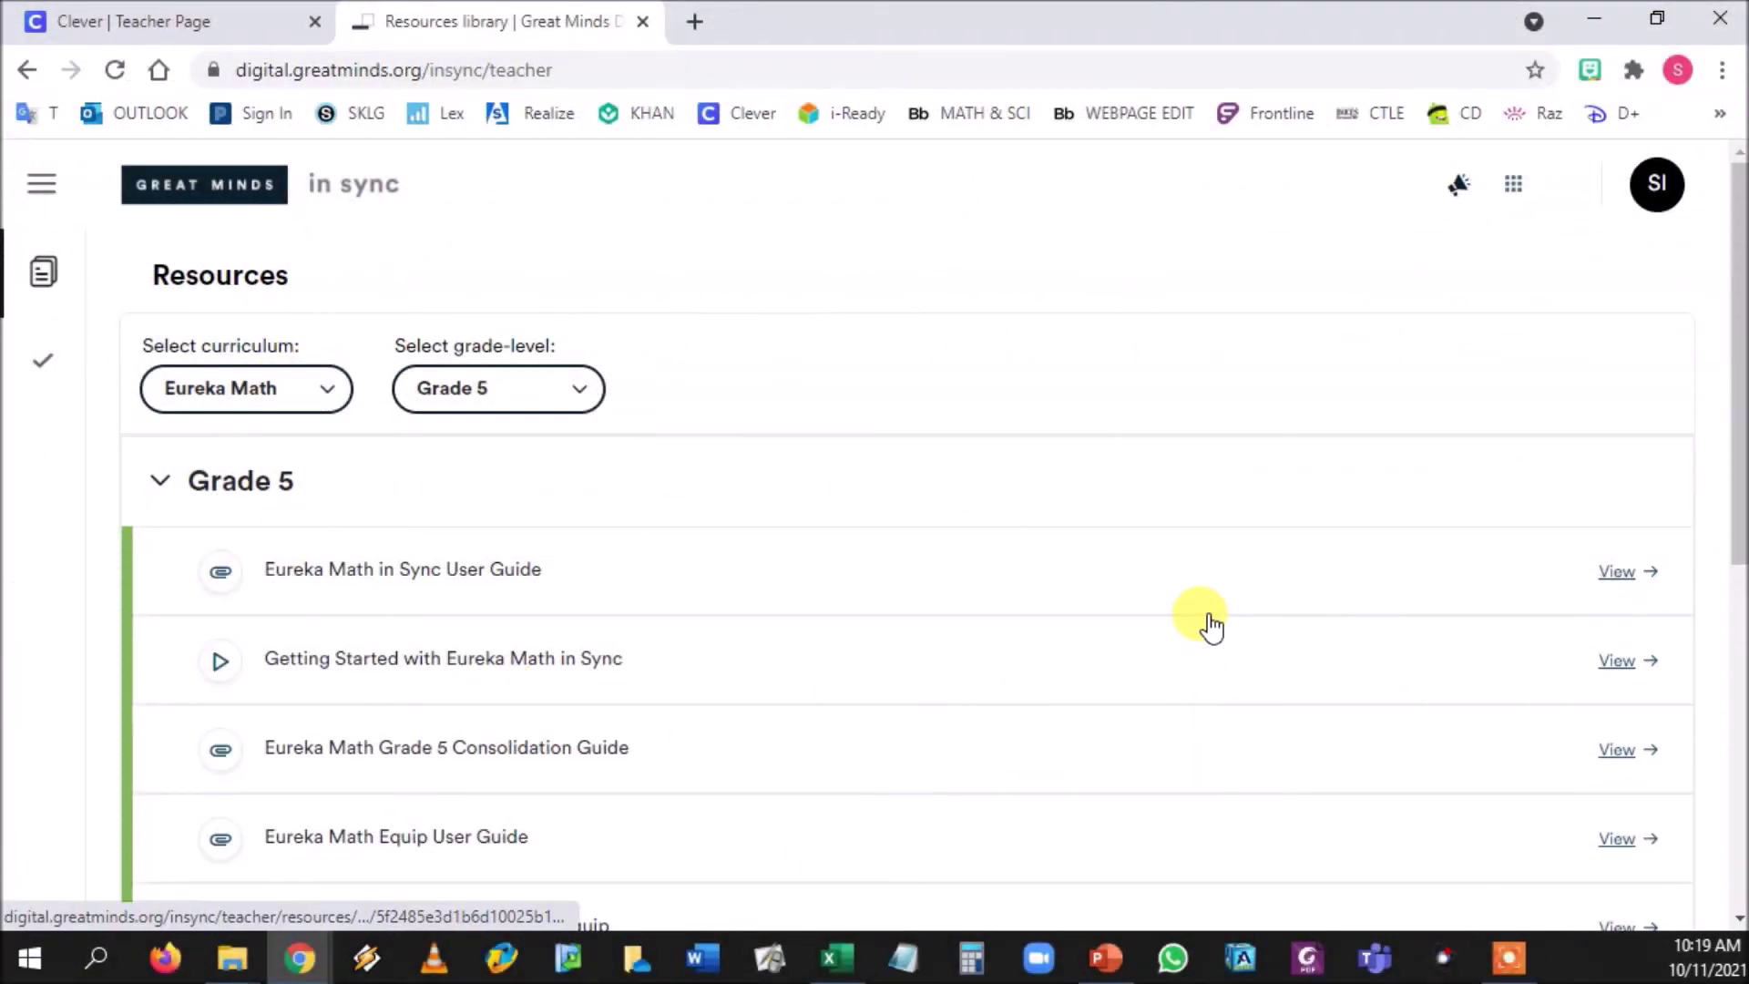
{"action": "left_click", "coordinate": [27, 199]}
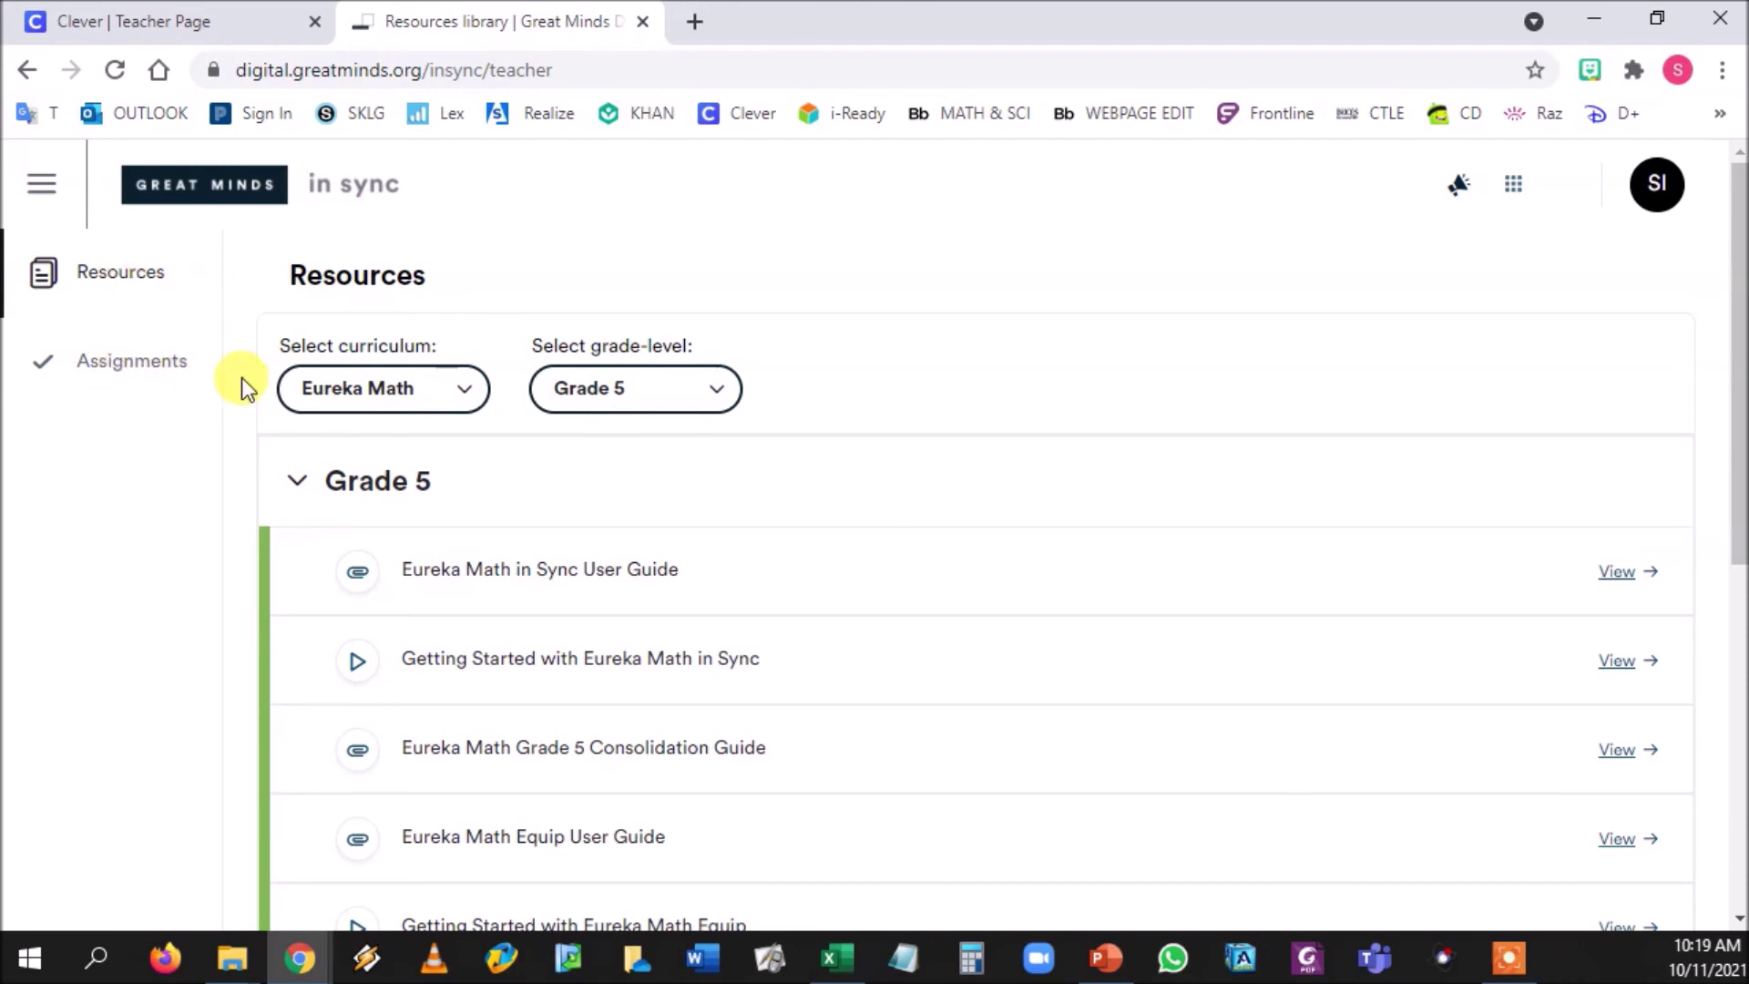
{"action": "left_click", "coordinate": [135, 364]}
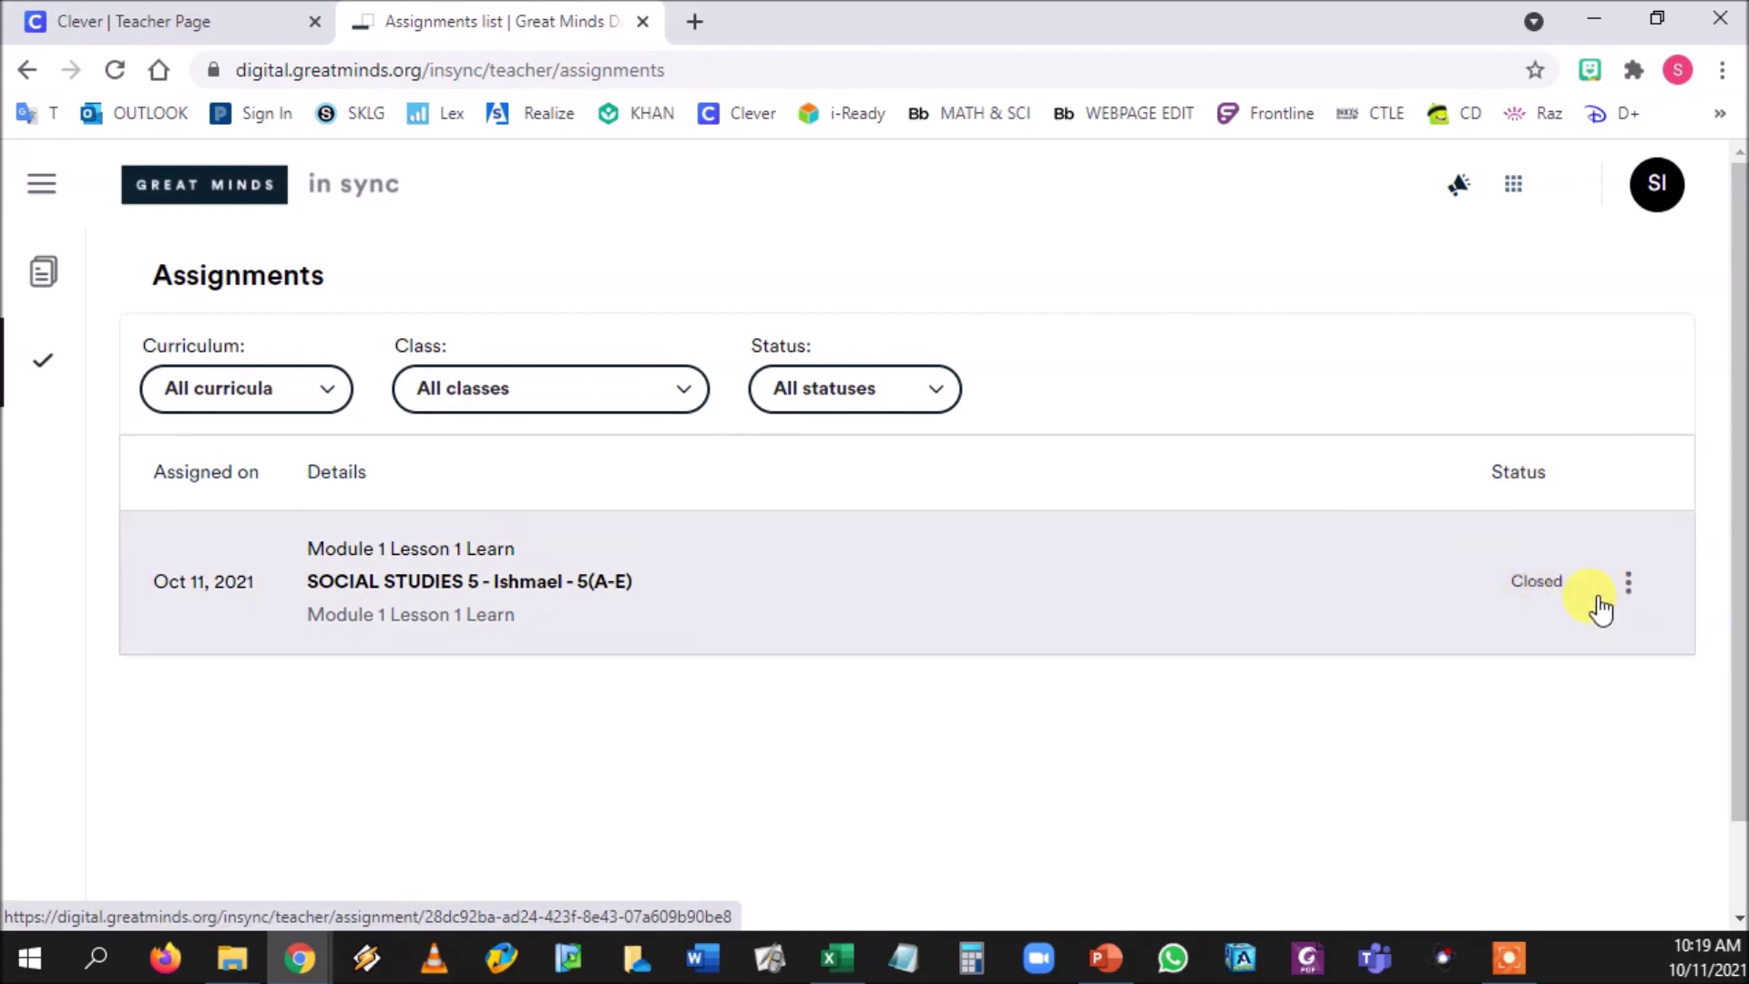
Step: Open the details of the Module 1 Lesson 1 Learn assignment
{"action": "left_click", "coordinate": [1627, 583]}
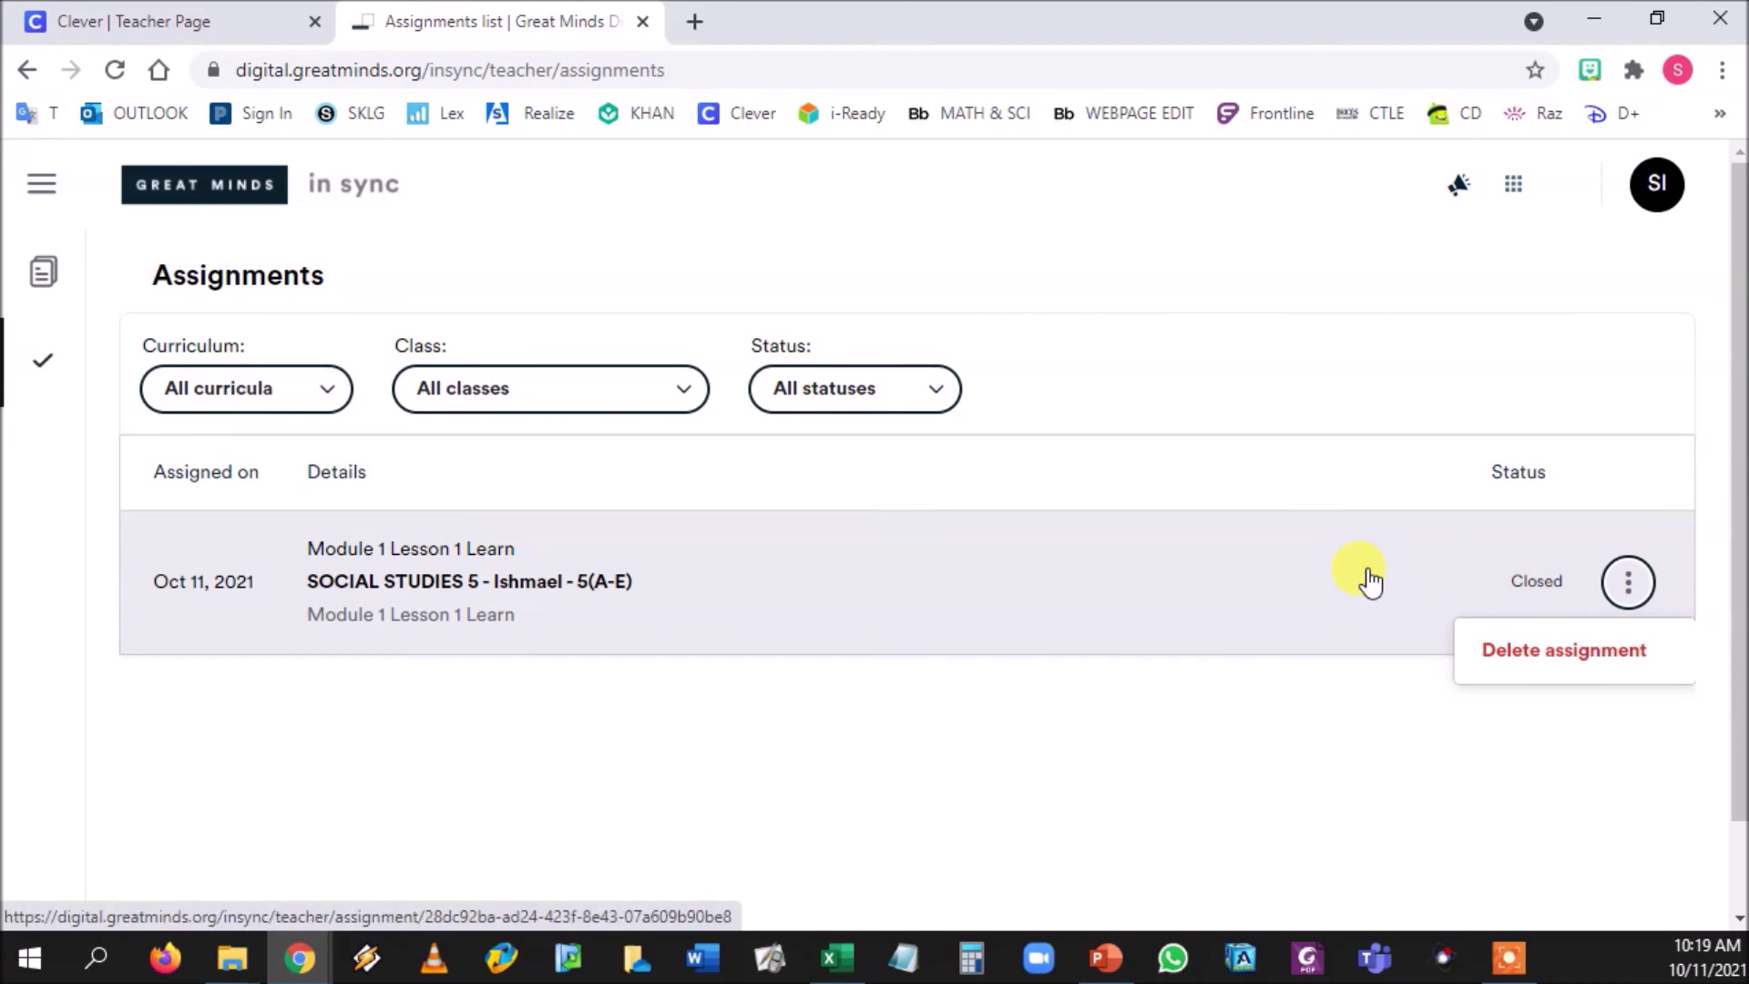
{"action": "left_click", "coordinate": [1369, 574]}
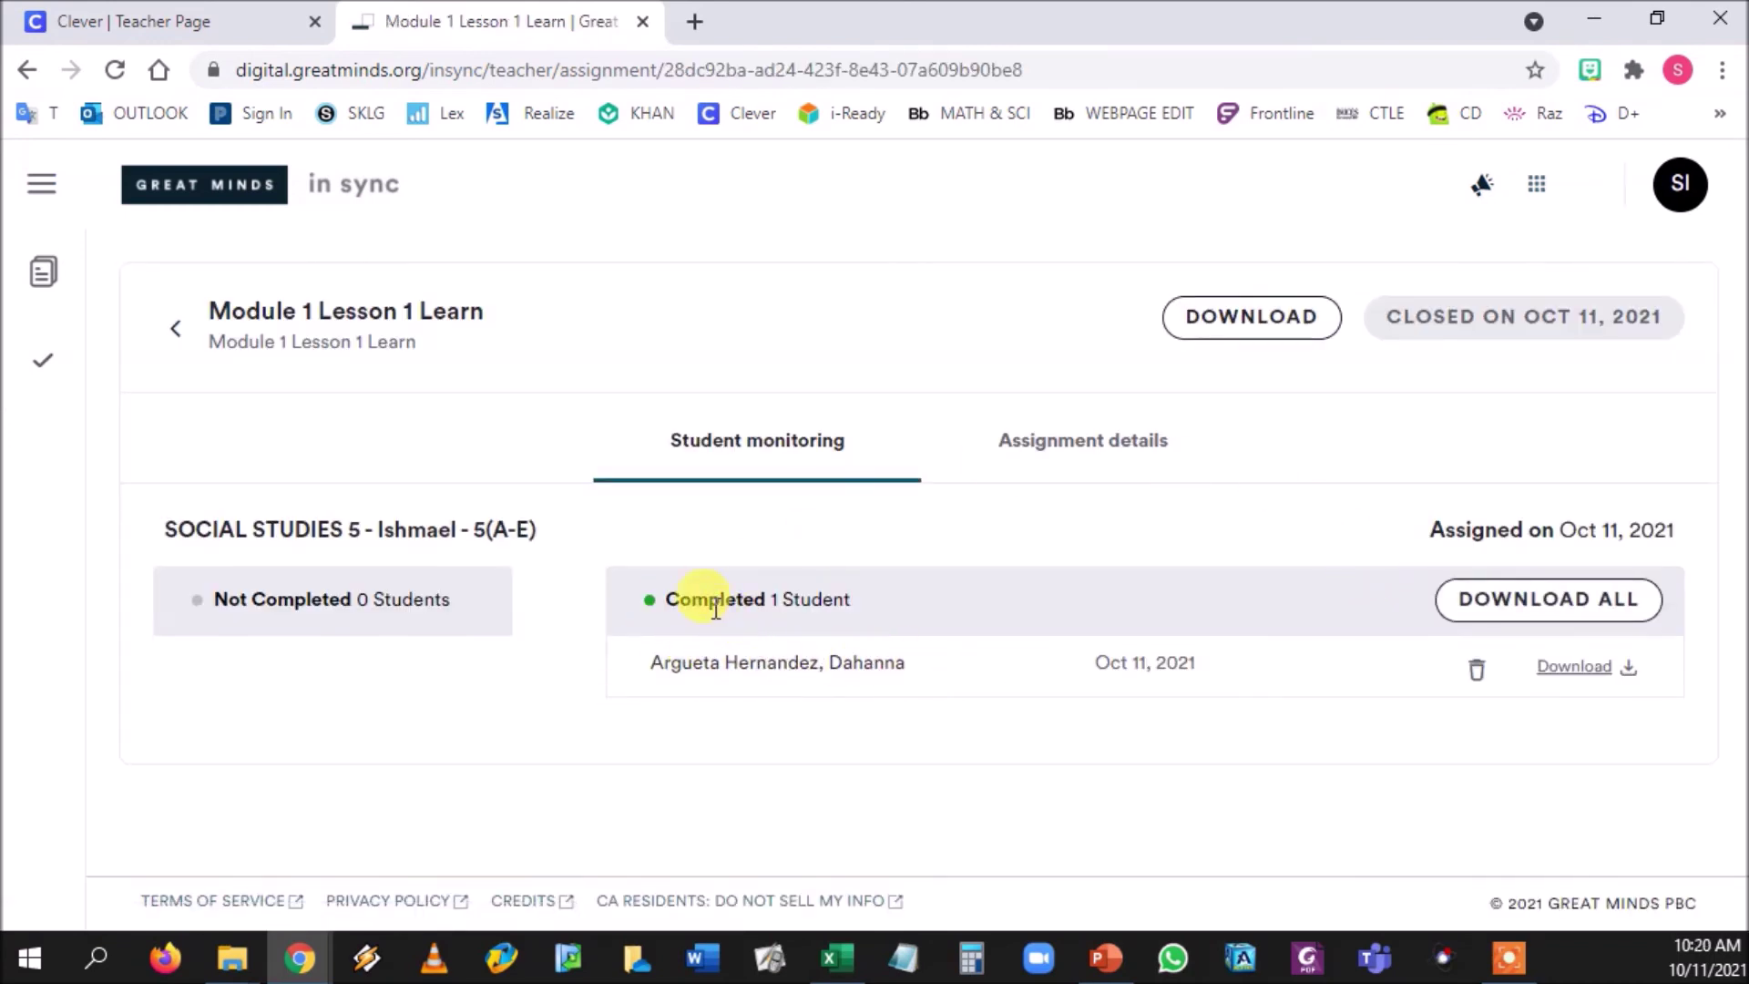
{"action": "left_click_drag", "start_coordinate": [1091, 664], "coordinate": [1221, 662]}
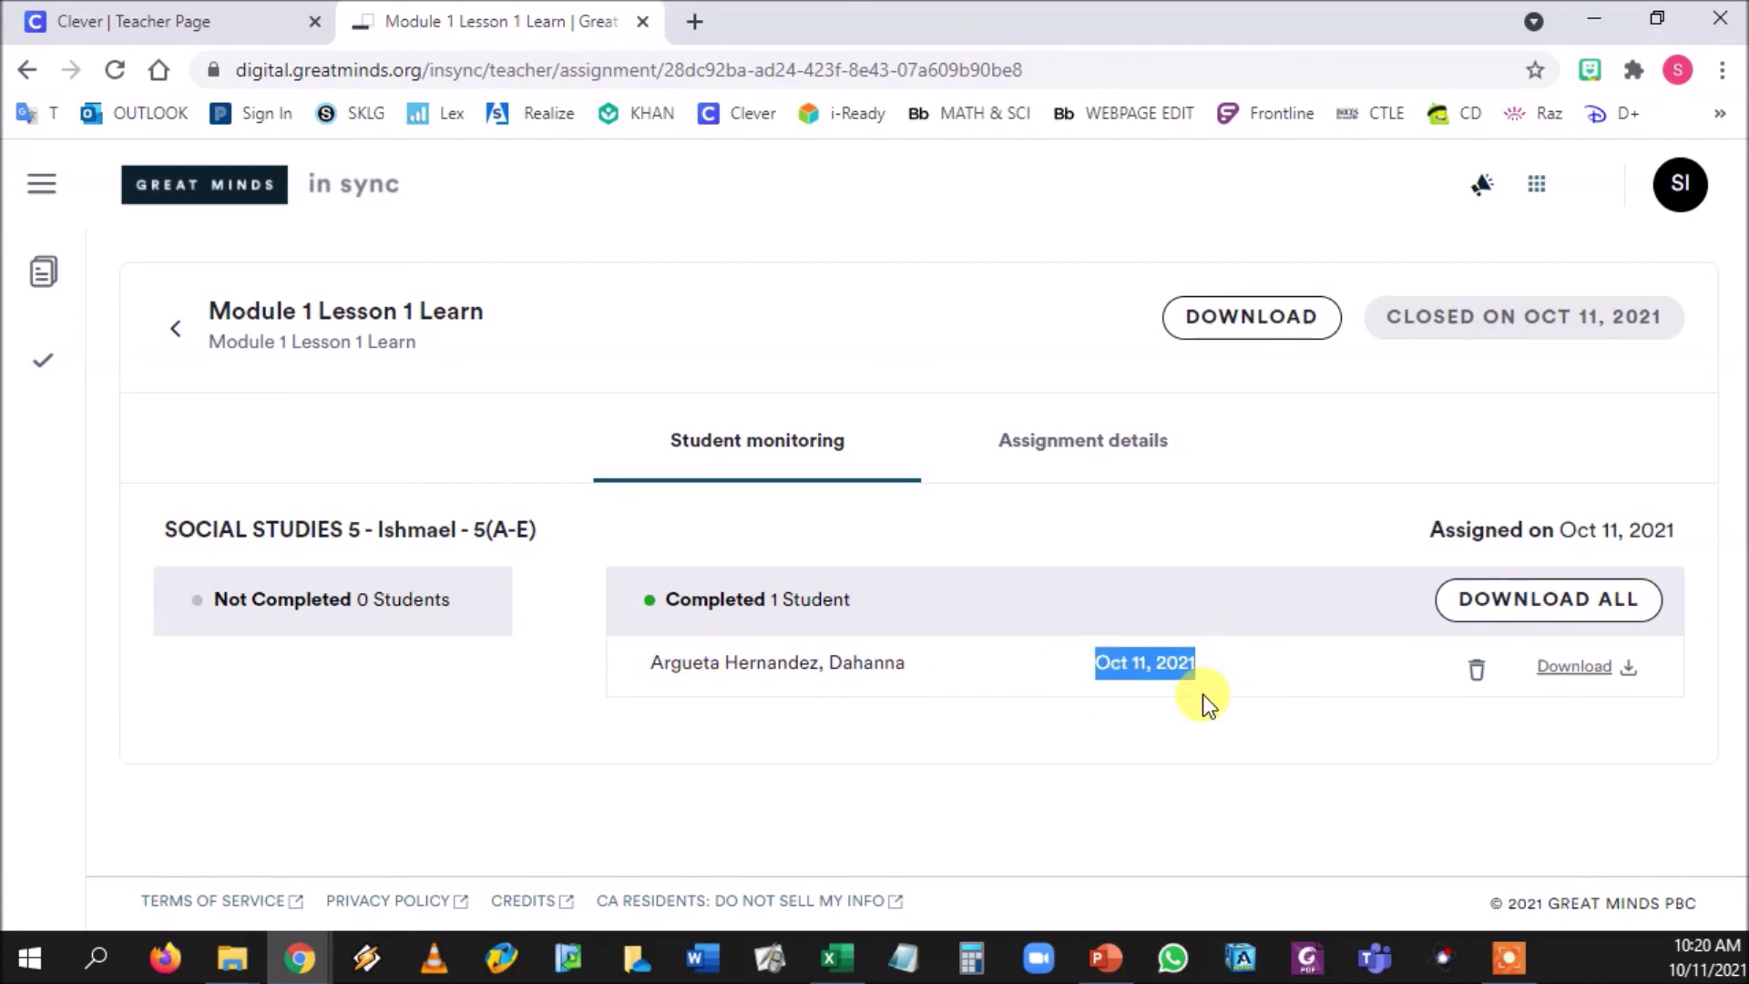
{"action": "left_click", "coordinate": [1203, 694]}
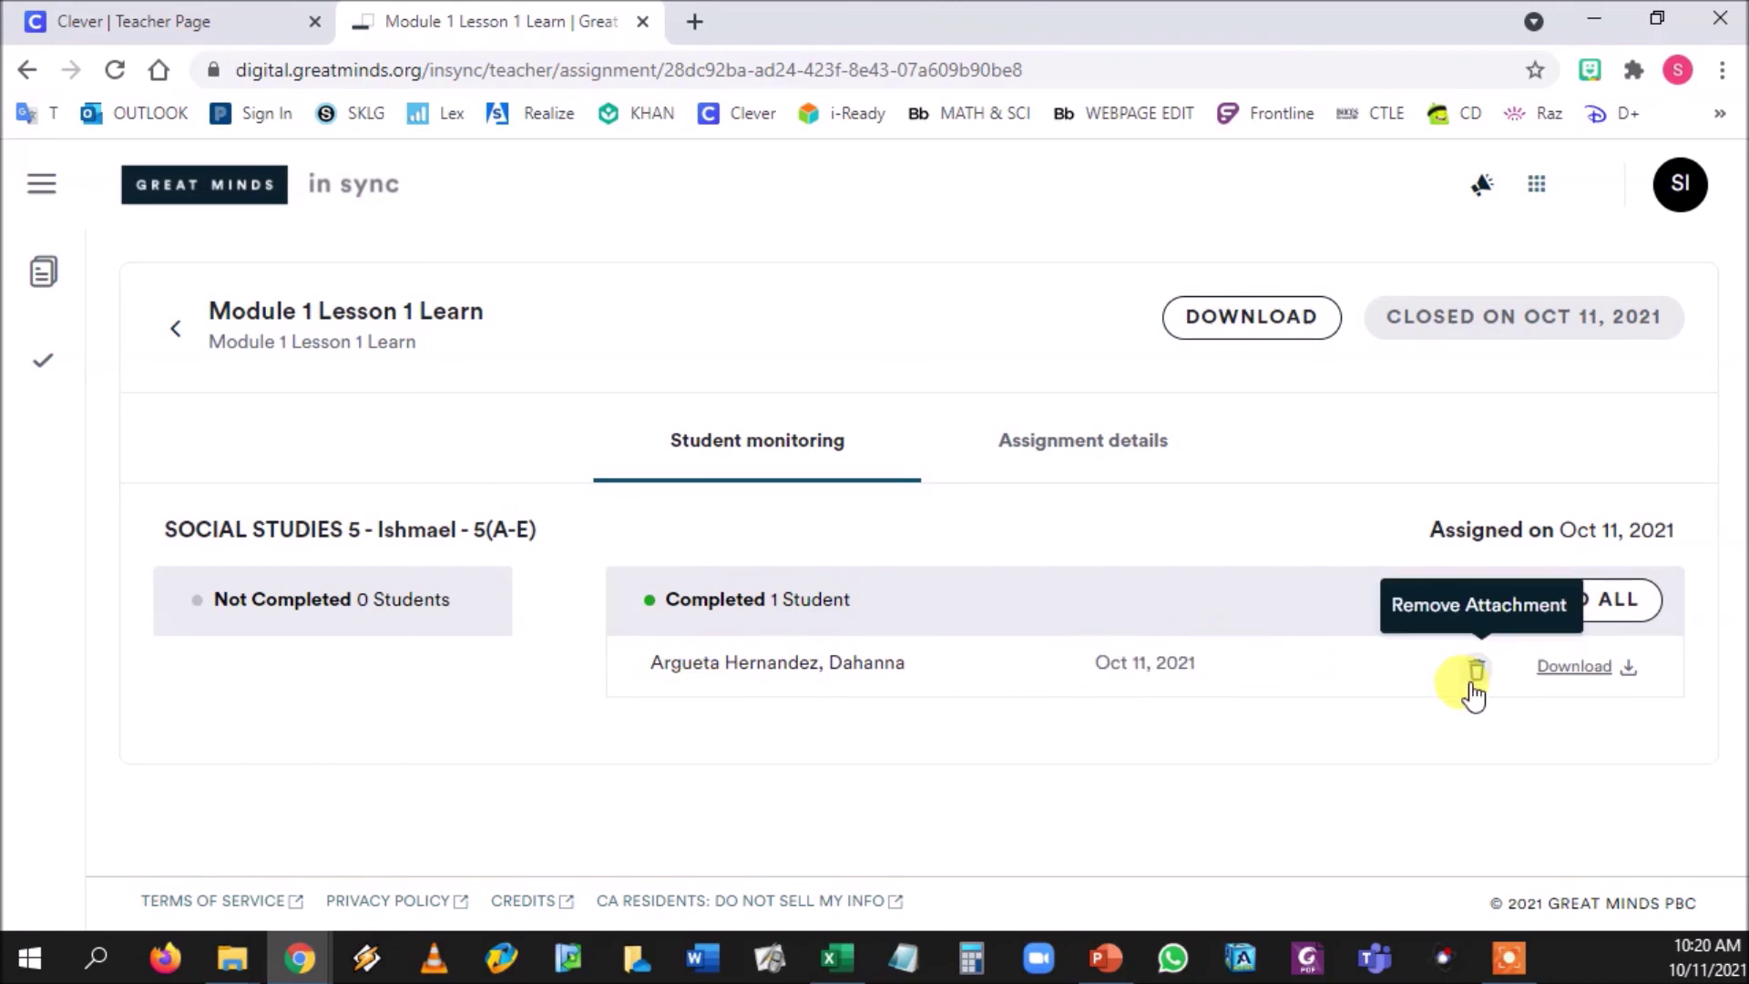
Step: Download the student's completed work as a zip and open it in File Explorer
{"action": "left_click", "coordinate": [1591, 689]}
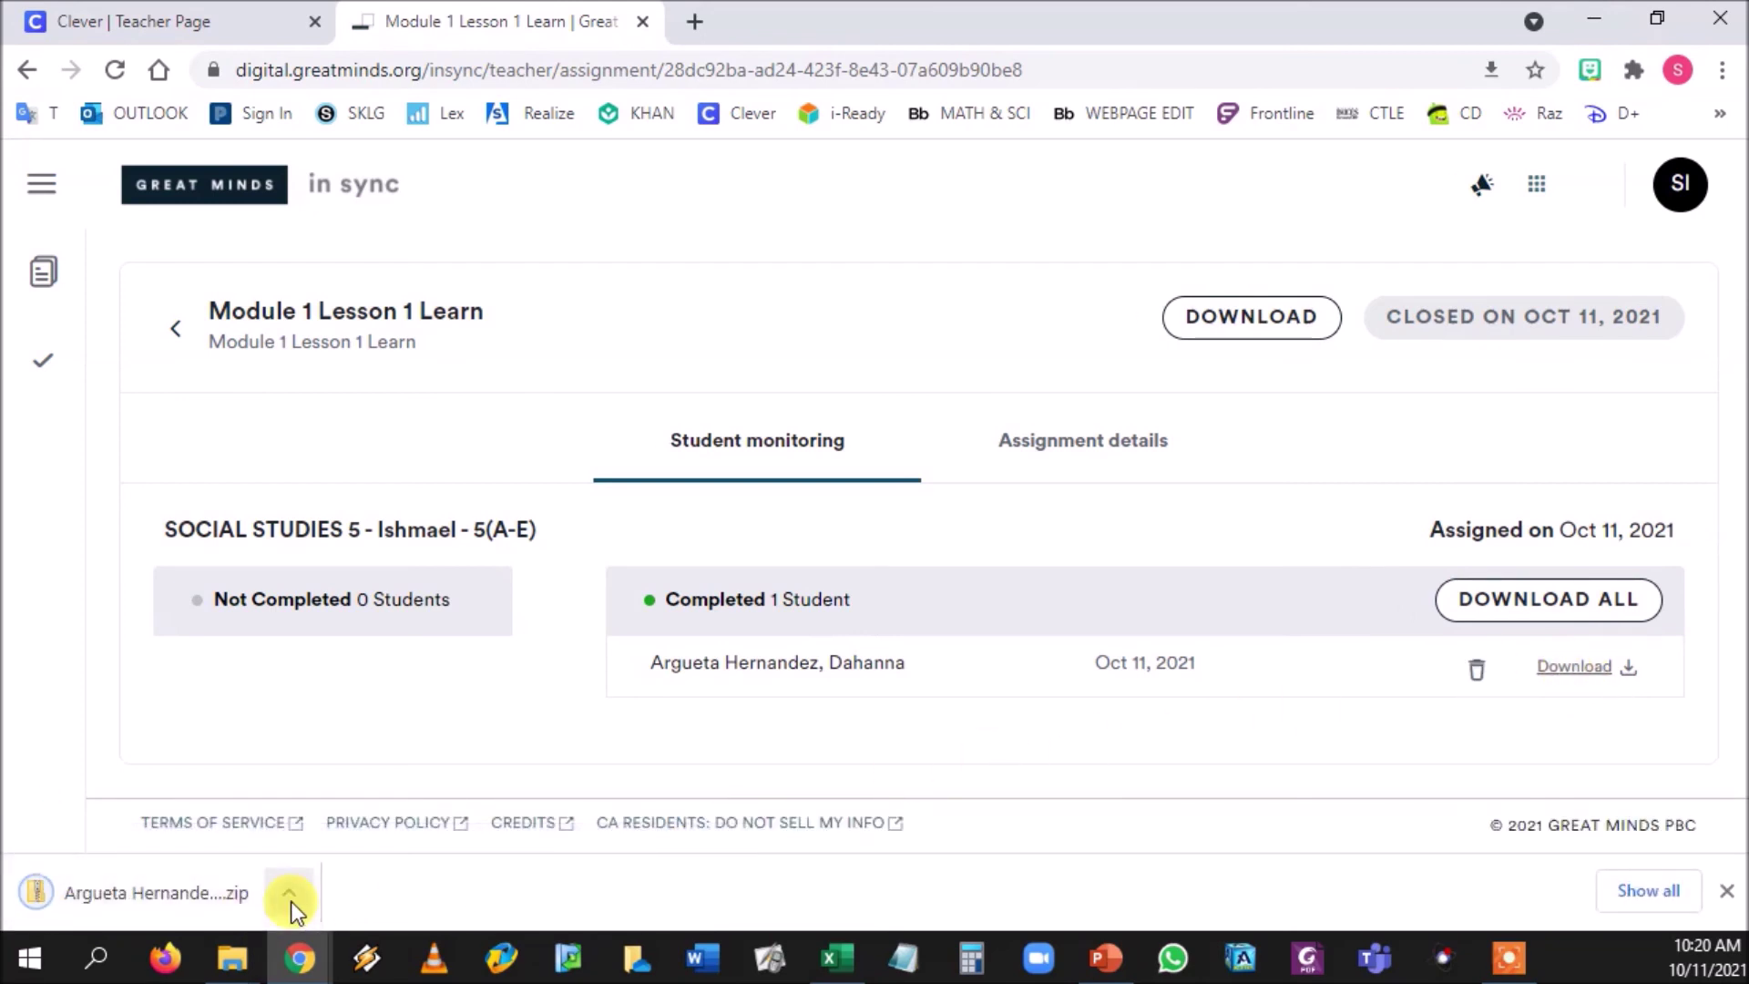
{"action": "left_click", "coordinate": [292, 900]}
{"action": "left_click", "coordinate": [306, 725]}
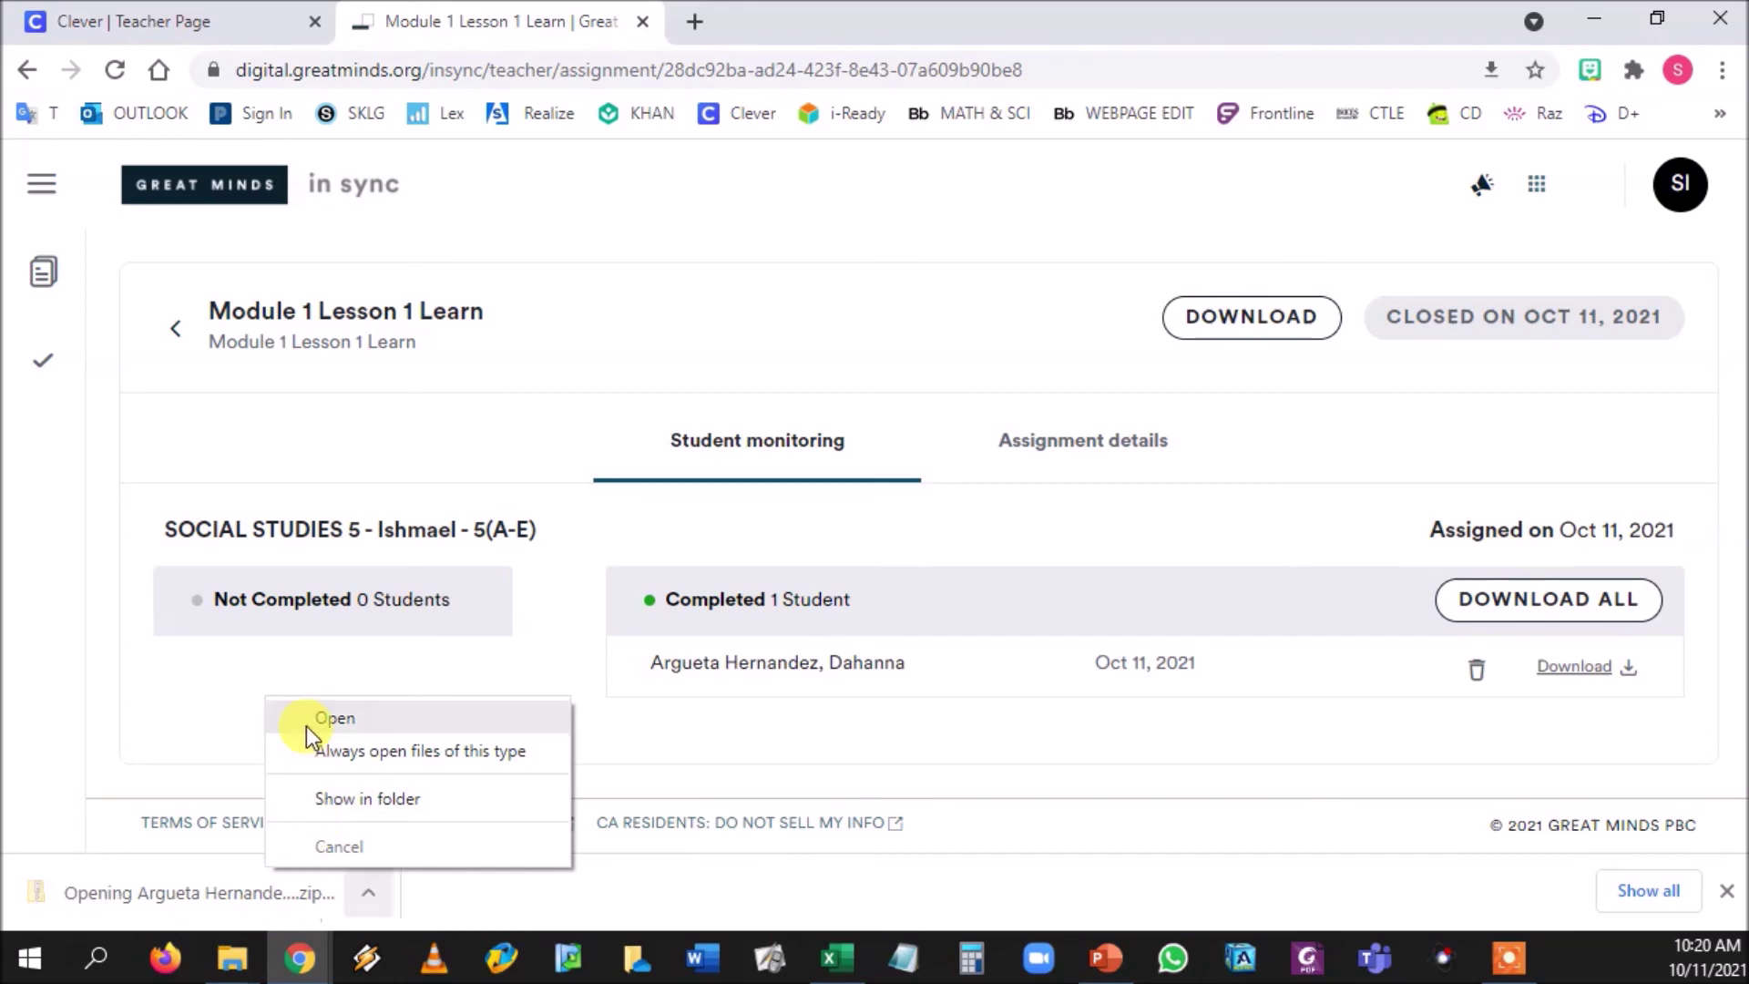
Step: Open the 457 KB Lesson 1 PDF from the zip in Foxit PhantomPDF and review the first pages
{"action": "left_click", "coordinate": [355, 307]}
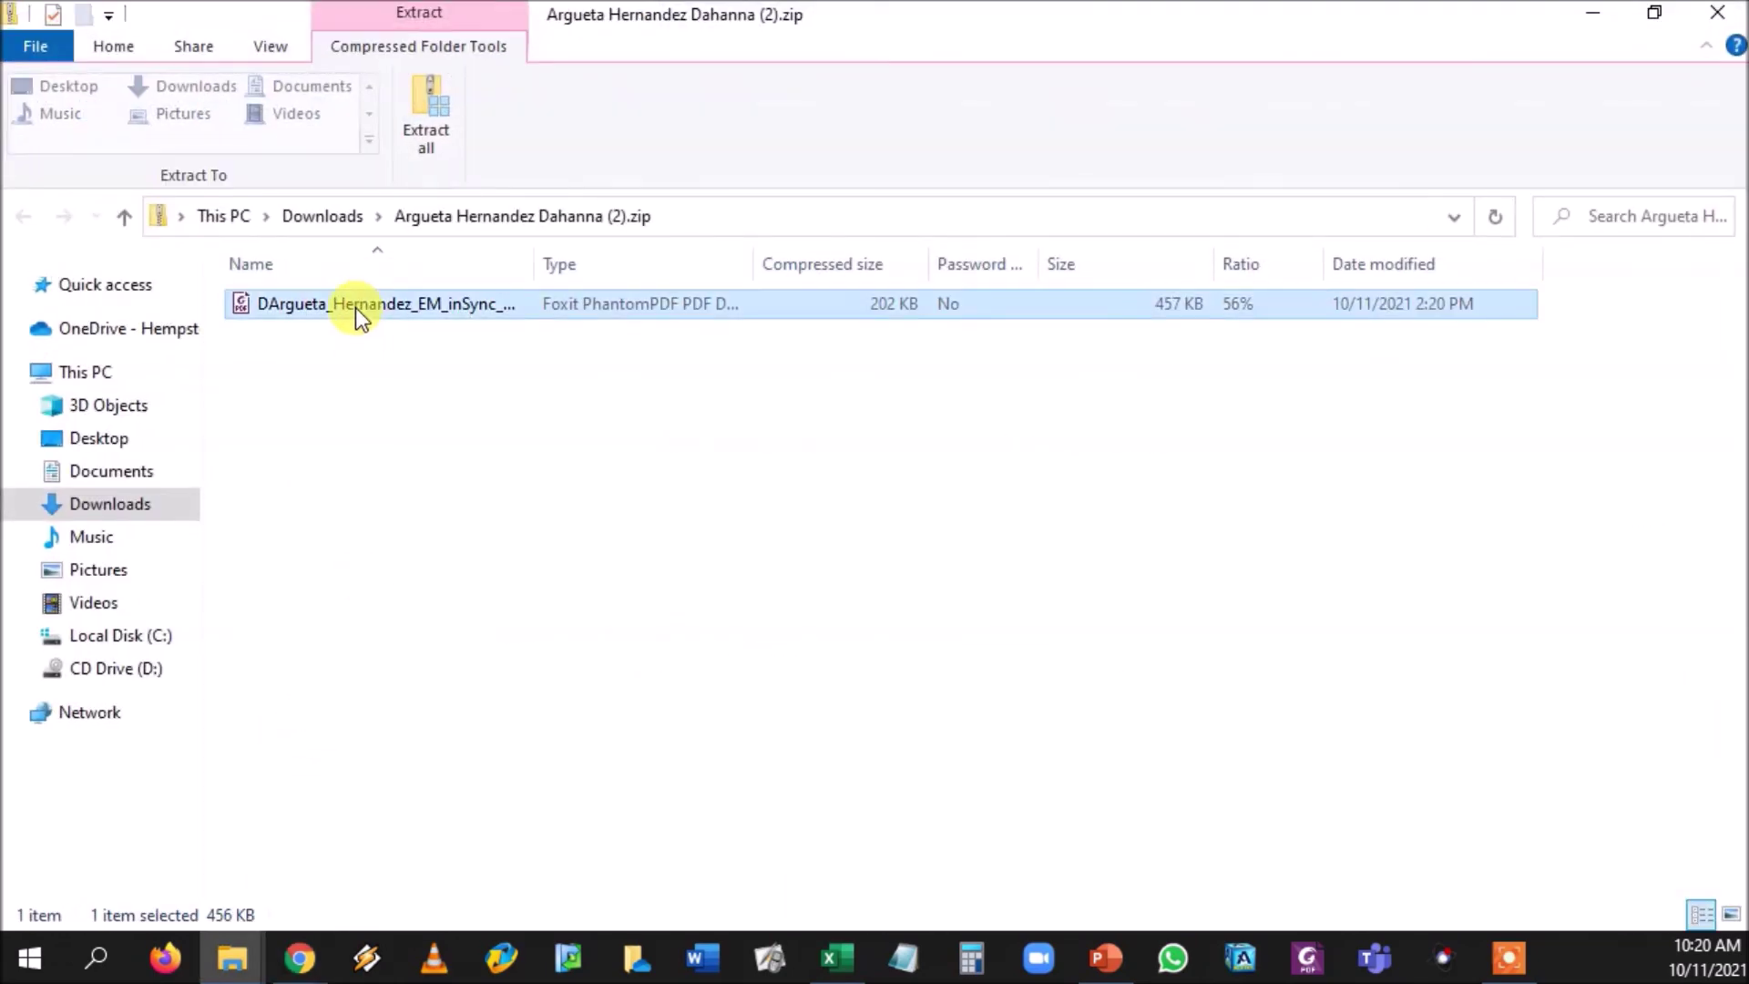
{"action": "double_click", "coordinate": [356, 308]}
{"action": "scroll", "coordinate": [300, 328], "scroll_direction": "up", "scroll_amount": 2}
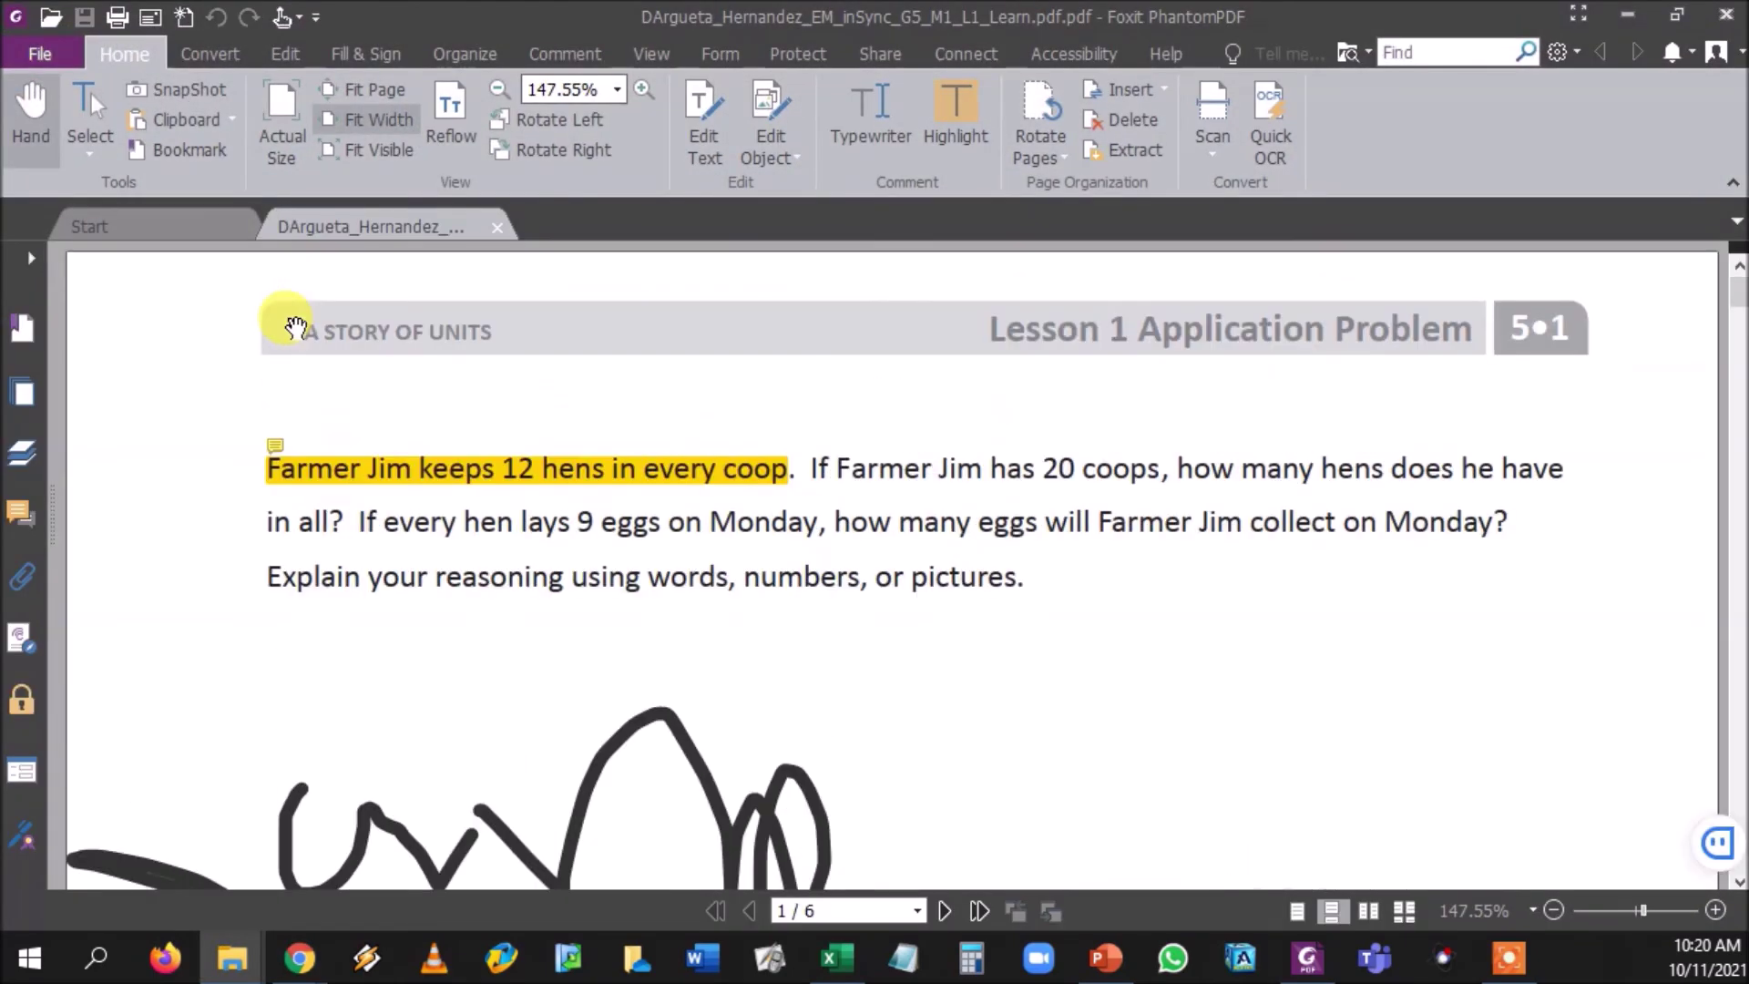
{"action": "scroll", "coordinate": [842, 518], "scroll_direction": "down", "scroll_amount": 3}
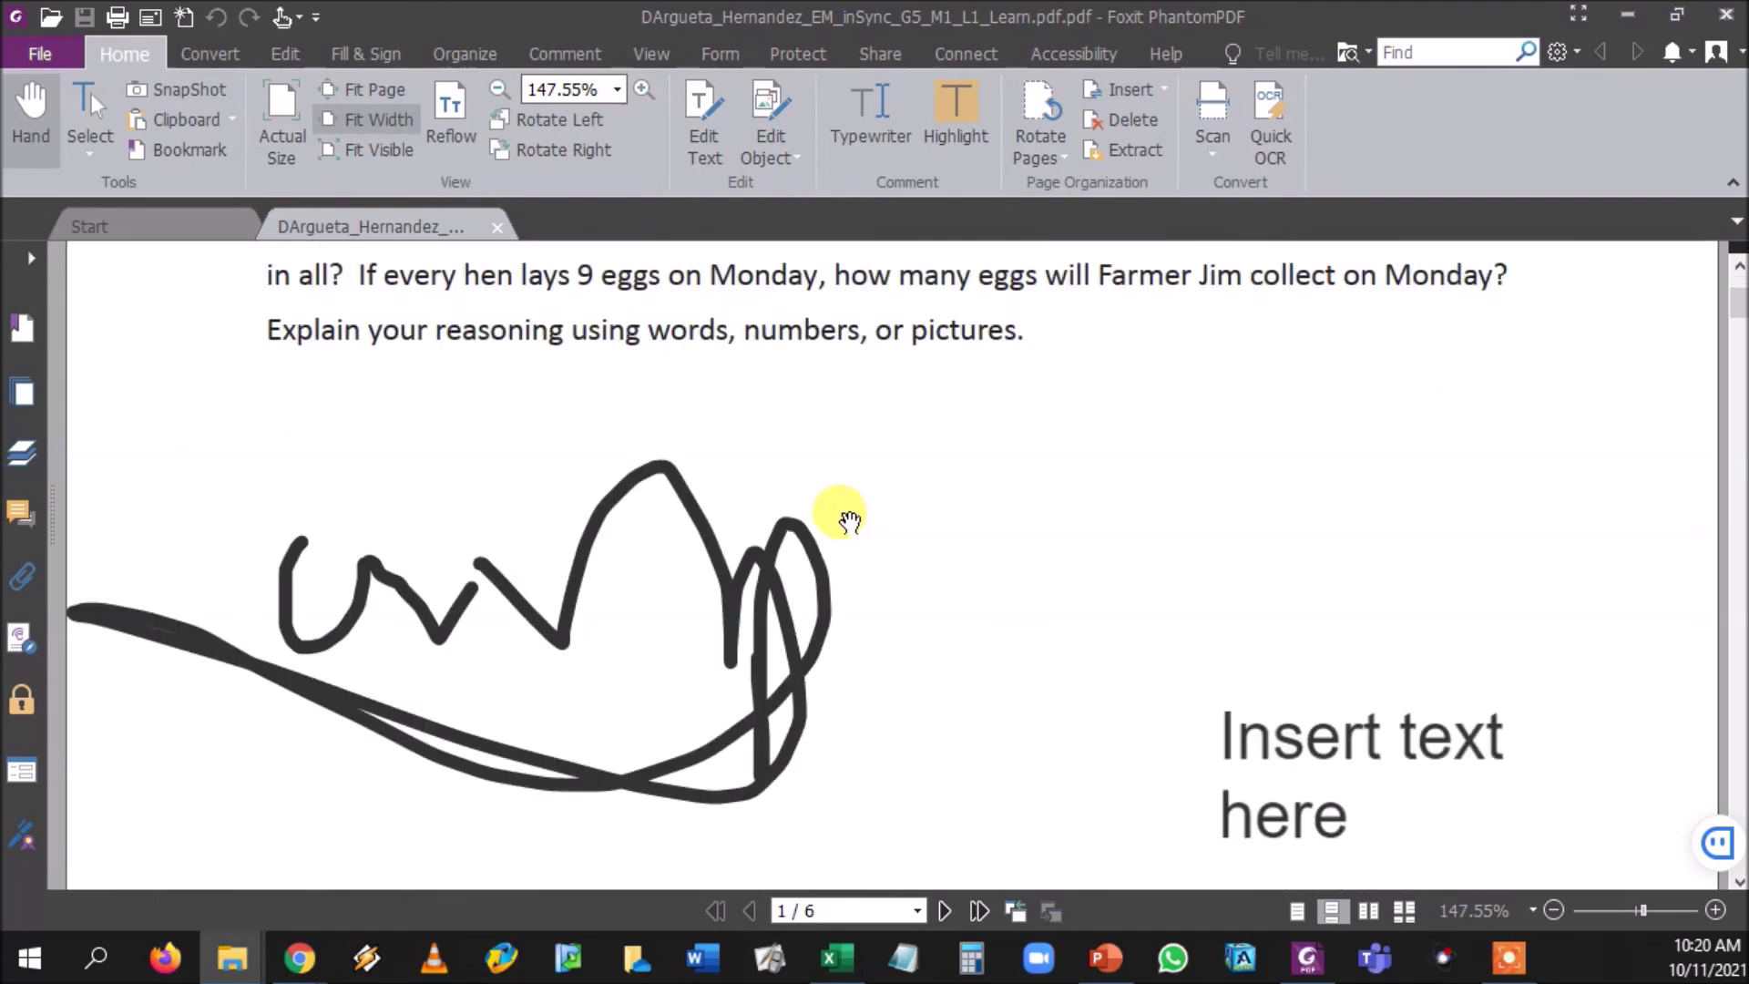
{"action": "scroll", "coordinate": [843, 515], "scroll_direction": "up", "scroll_amount": 4}
{"action": "scroll", "coordinate": [820, 502], "scroll_direction": "down", "scroll_amount": 6}
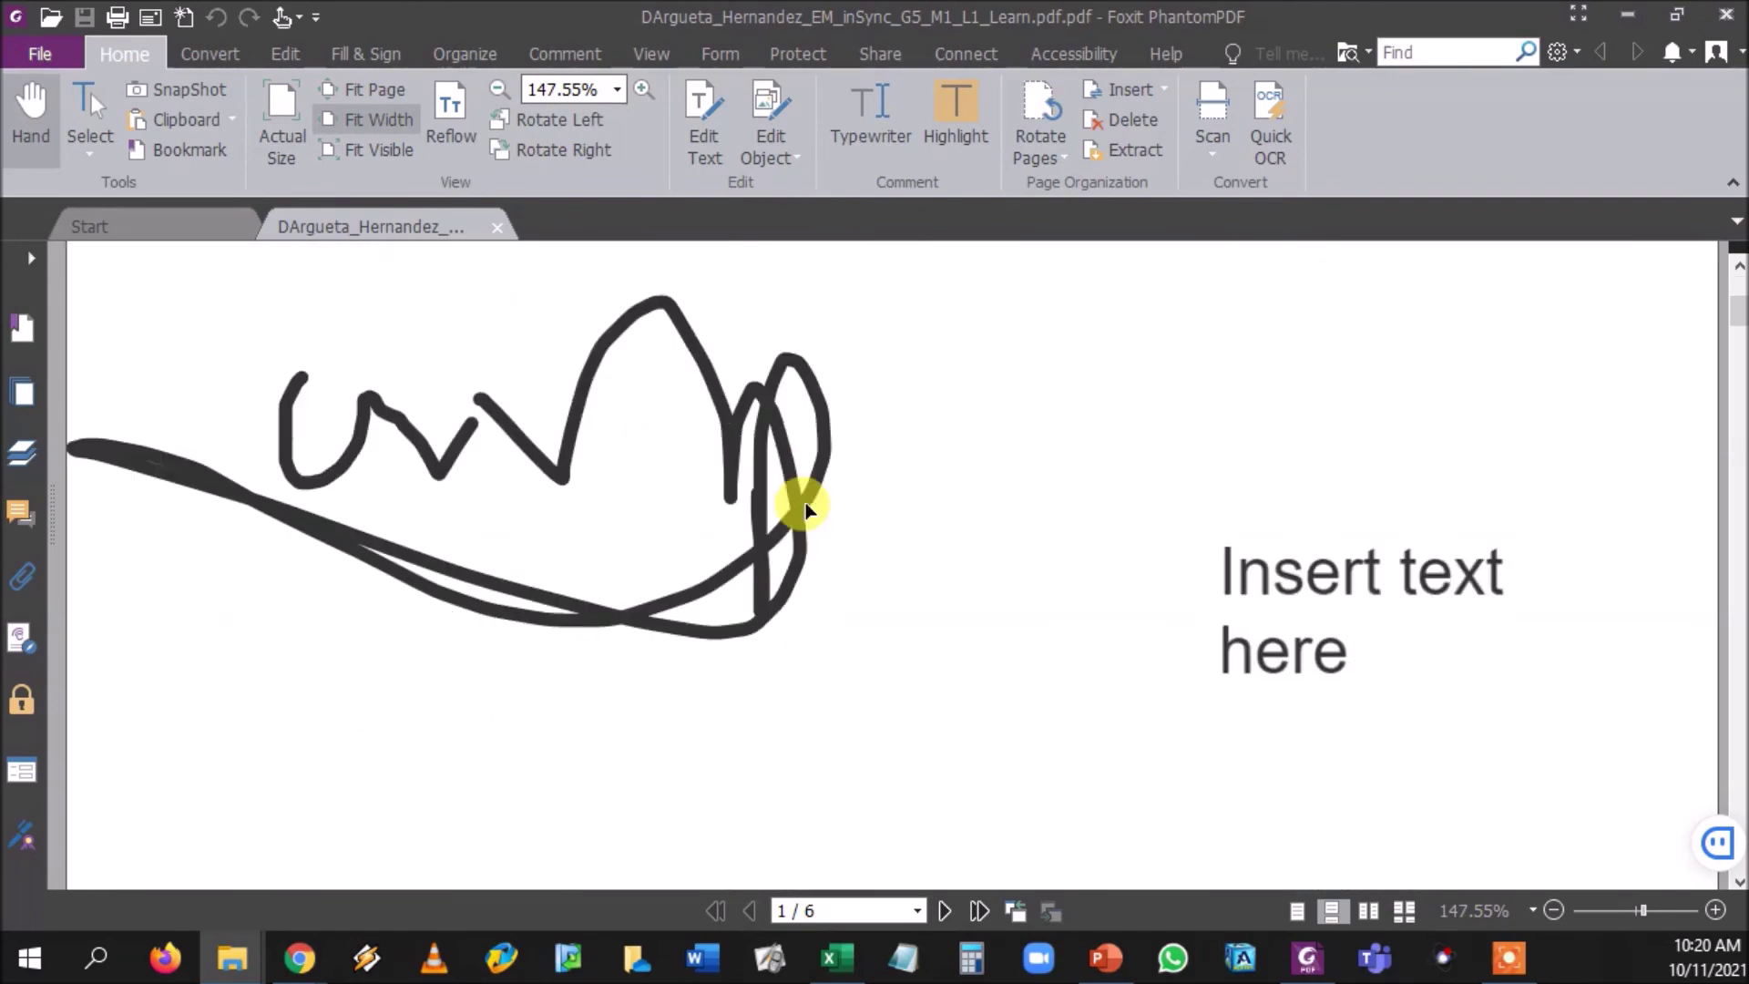
{"action": "scroll", "coordinate": [801, 506], "scroll_direction": "down", "scroll_amount": 12}
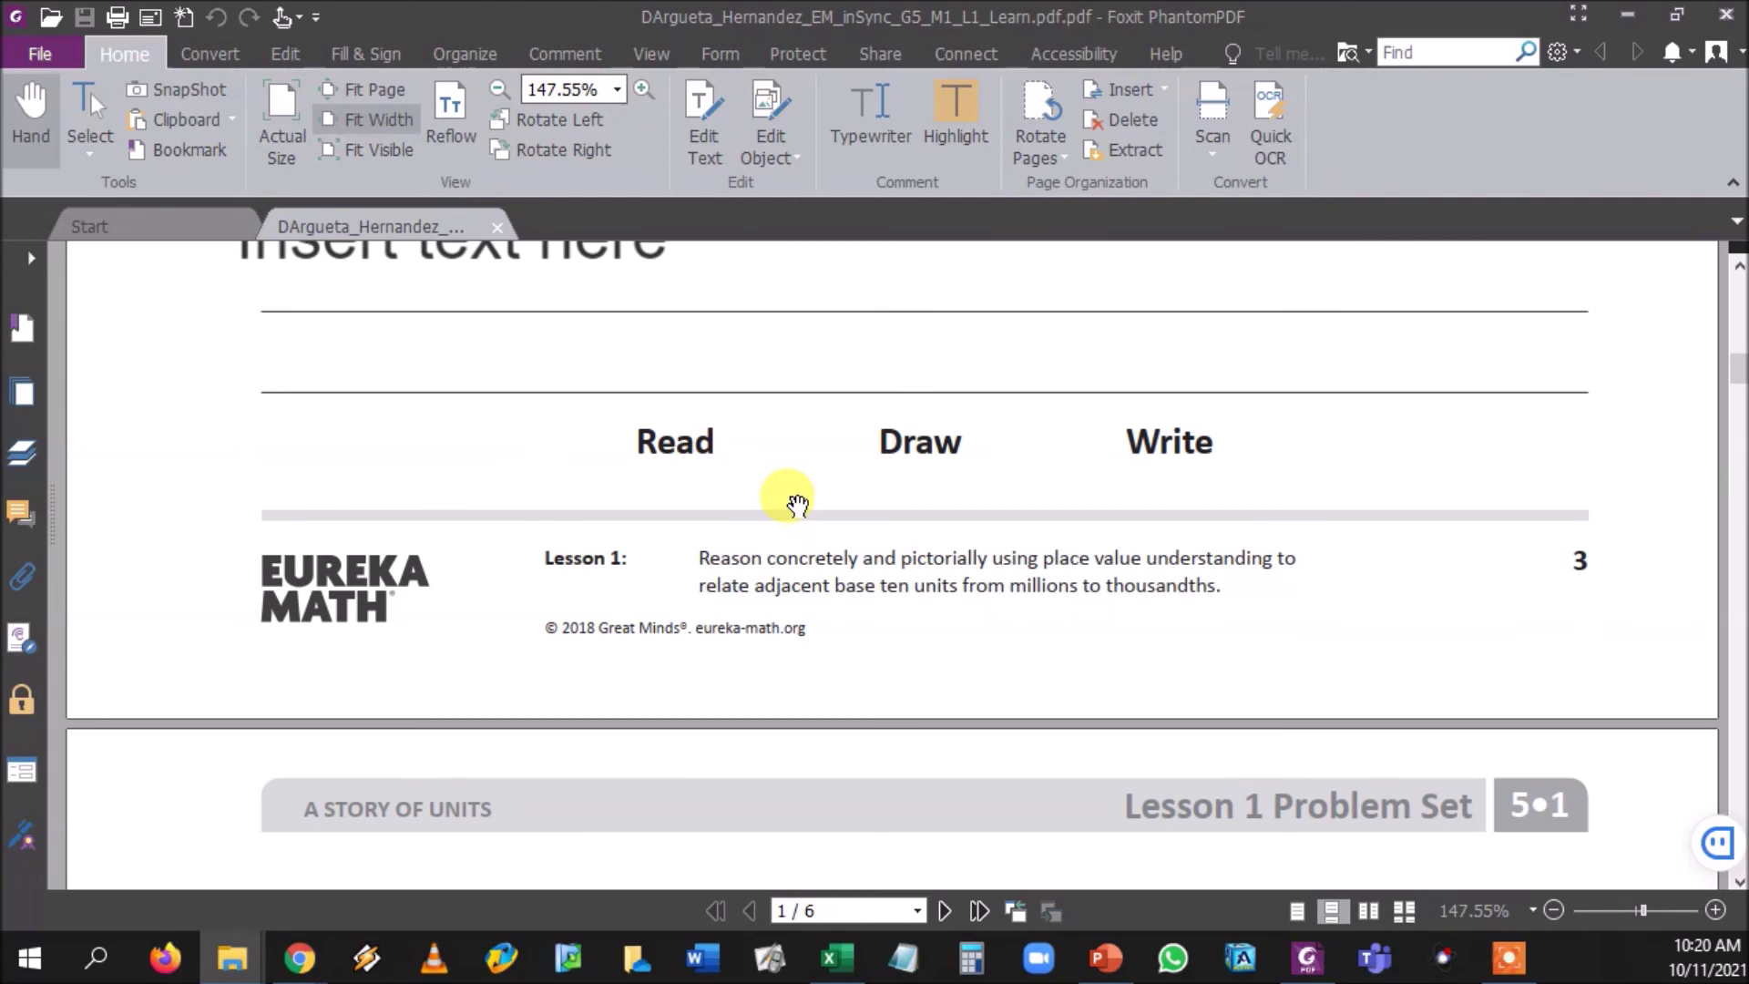
{"action": "scroll", "coordinate": [797, 503], "scroll_direction": "up", "scroll_amount": 2}
{"action": "scroll", "coordinate": [797, 501], "scroll_direction": "down", "scroll_amount": 13}
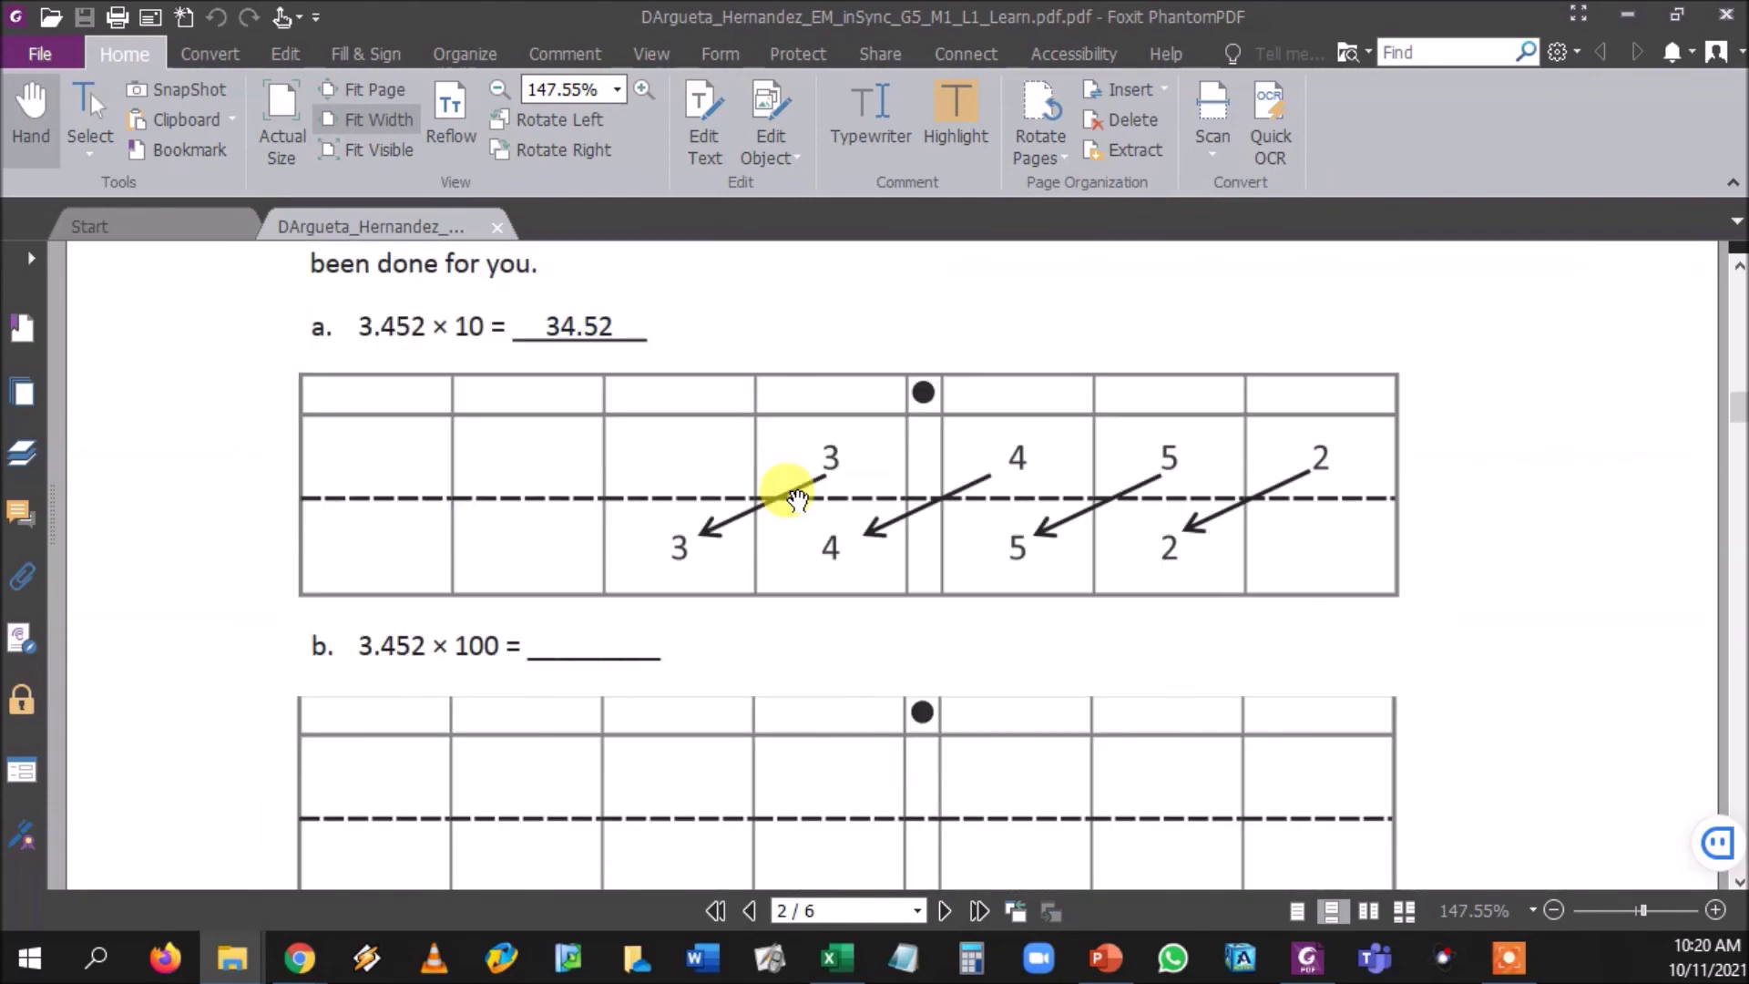
{"action": "scroll", "coordinate": [797, 499], "scroll_direction": "down", "scroll_amount": 3}
Step: Review the remaining pages through Lesson 1 Template 2, then close the PDF
{"action": "scroll", "coordinate": [797, 501], "scroll_direction": "down", "scroll_amount": 5}
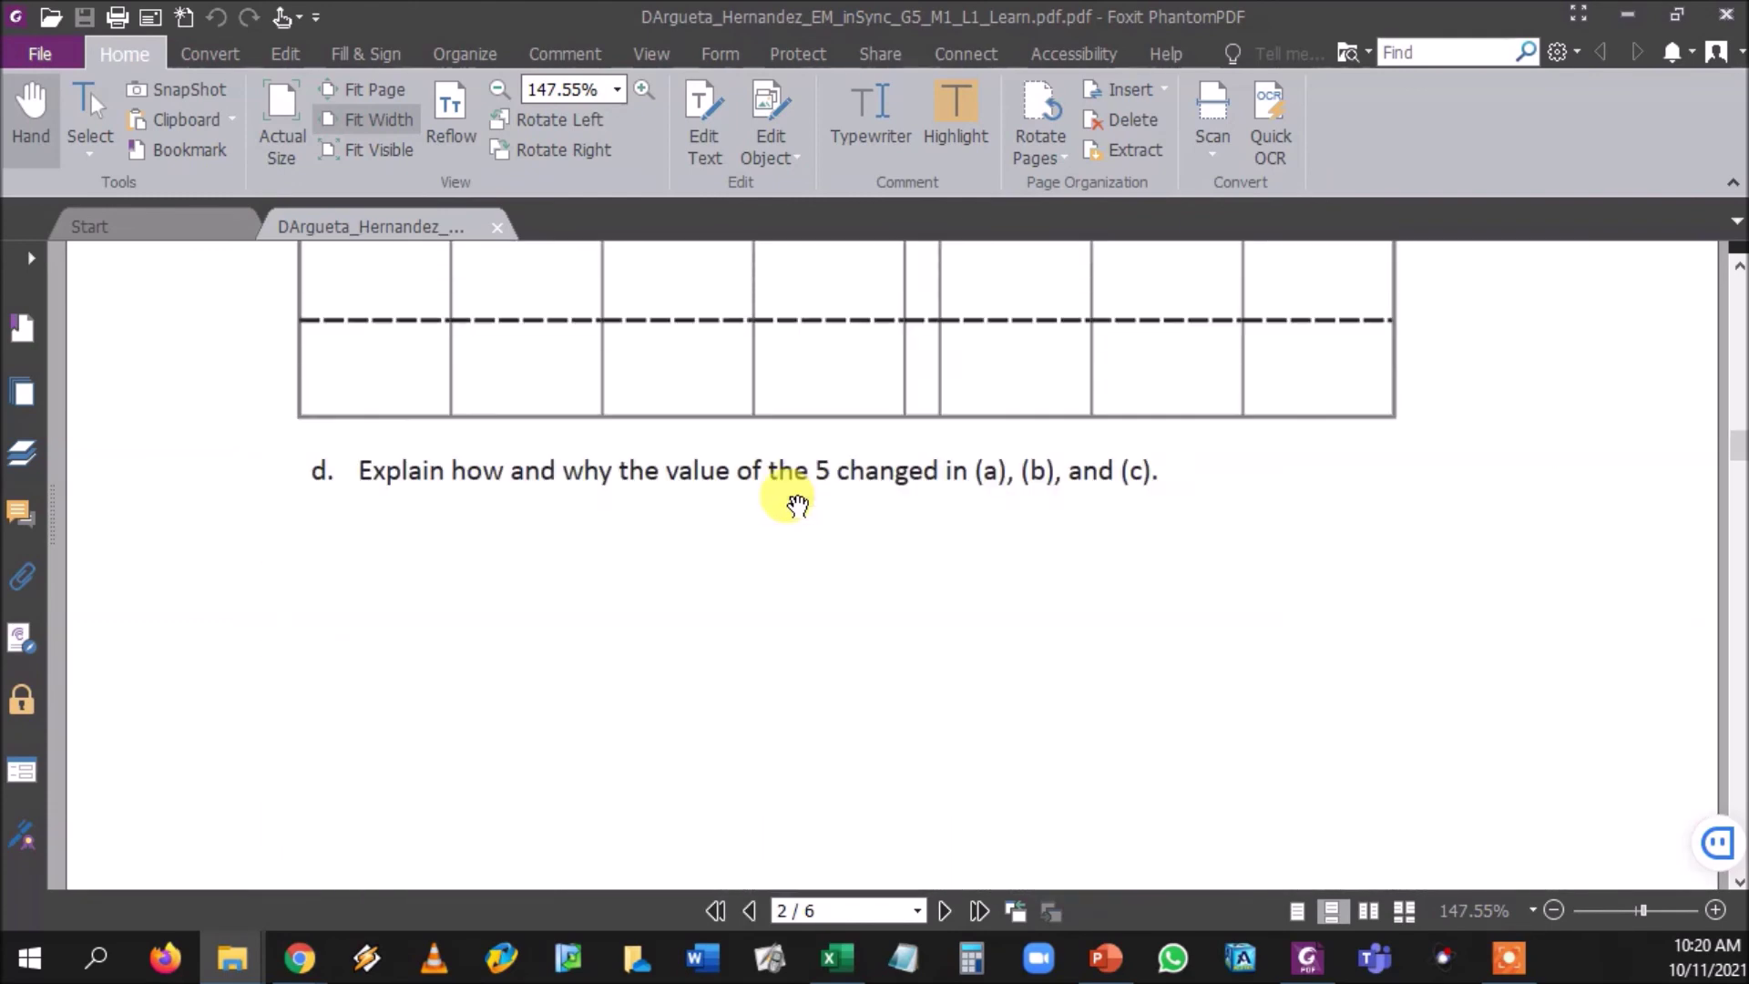
{"action": "scroll", "coordinate": [797, 502], "scroll_direction": "up", "scroll_amount": 4}
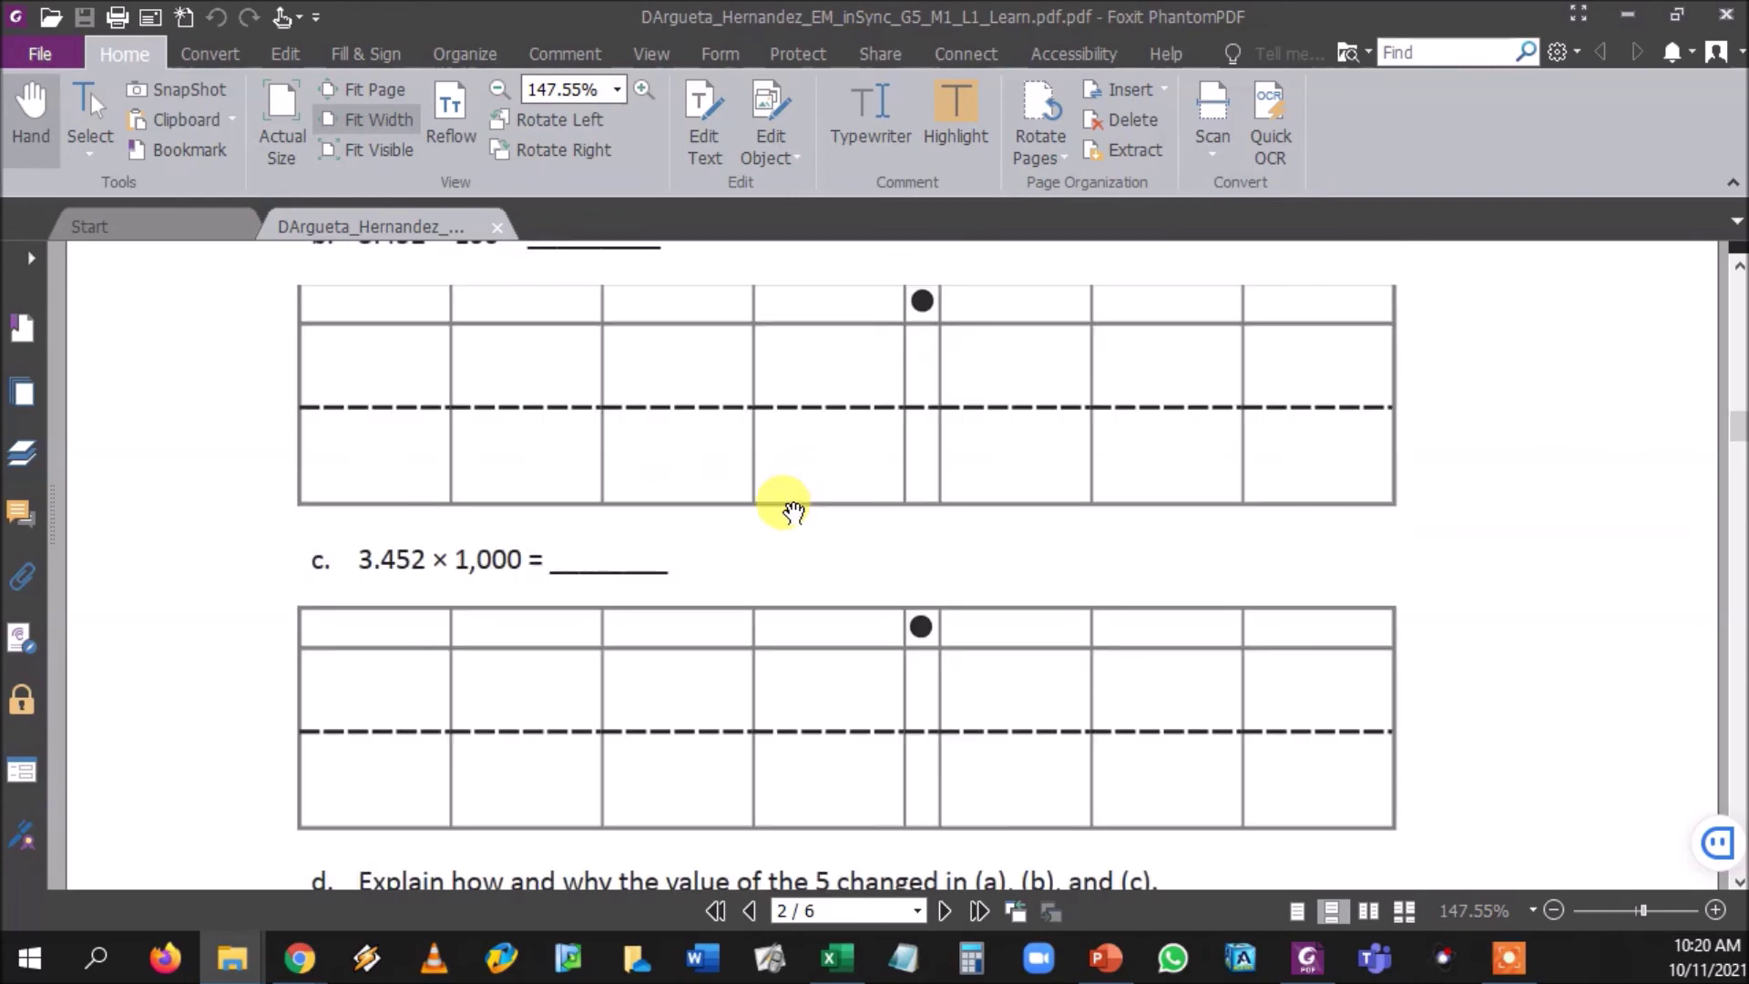
{"action": "scroll", "coordinate": [793, 505], "scroll_direction": "down", "scroll_amount": 6}
{"action": "scroll", "coordinate": [790, 521], "scroll_direction": "down", "scroll_amount": 5}
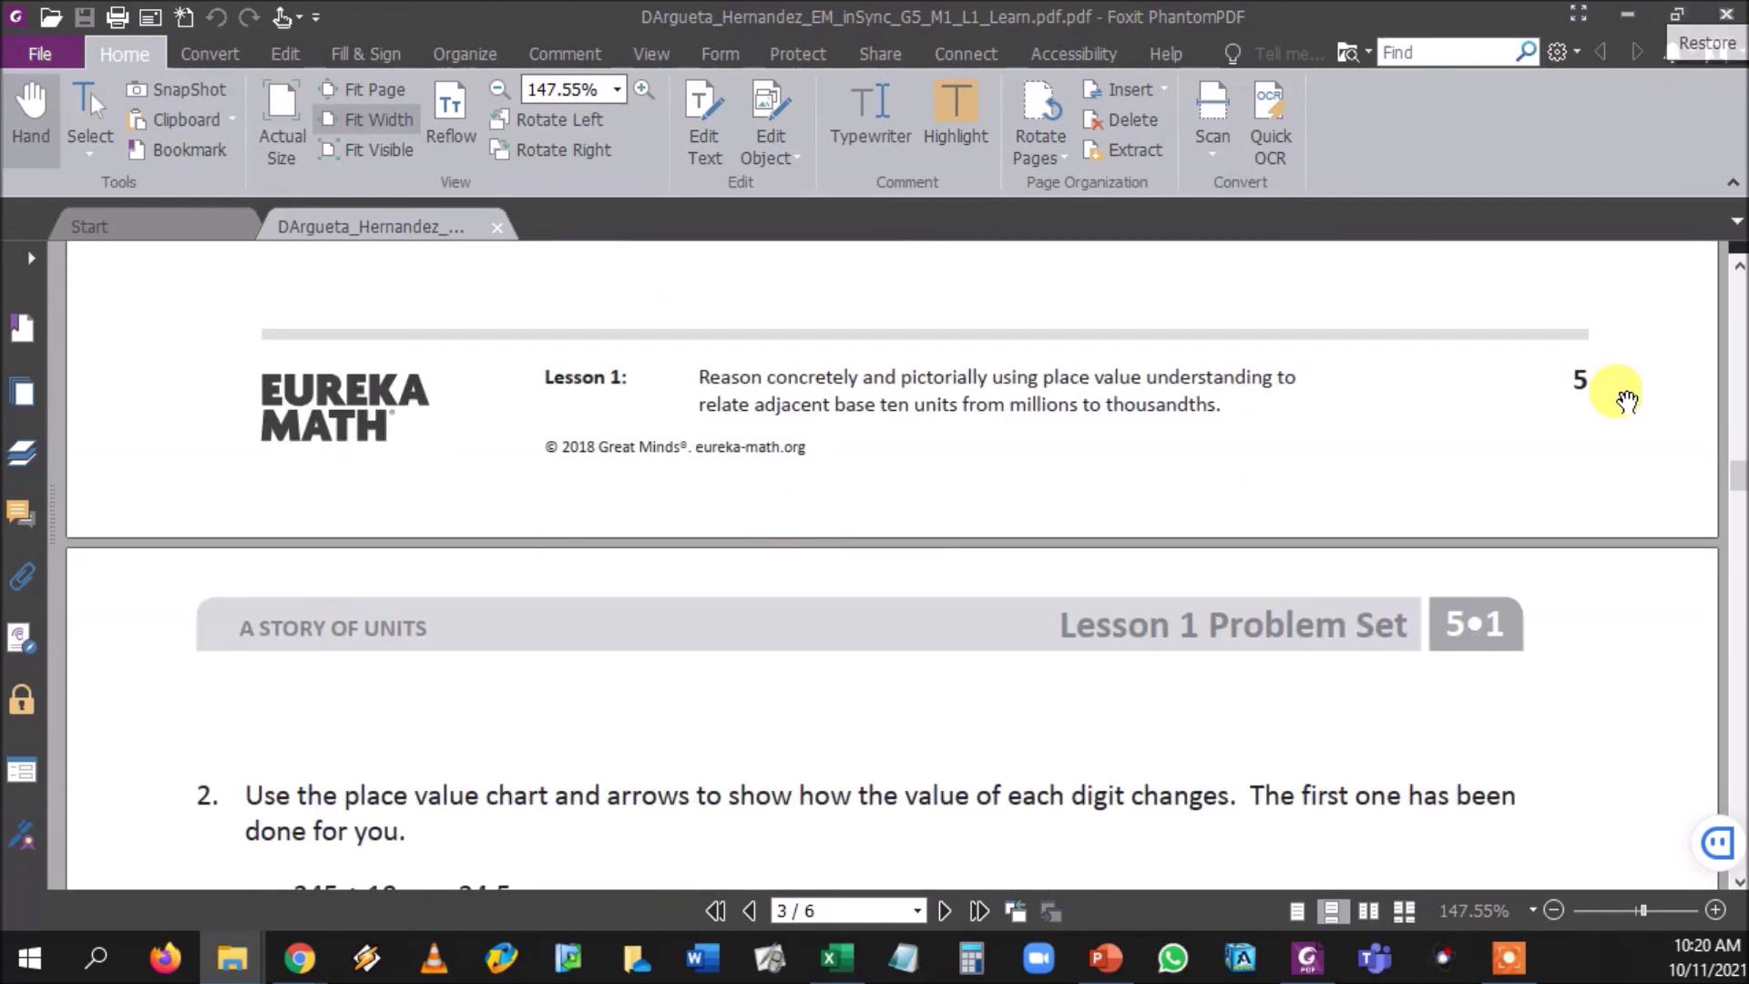
{"action": "scroll", "coordinate": [1585, 508], "scroll_direction": "down", "scroll_amount": 2}
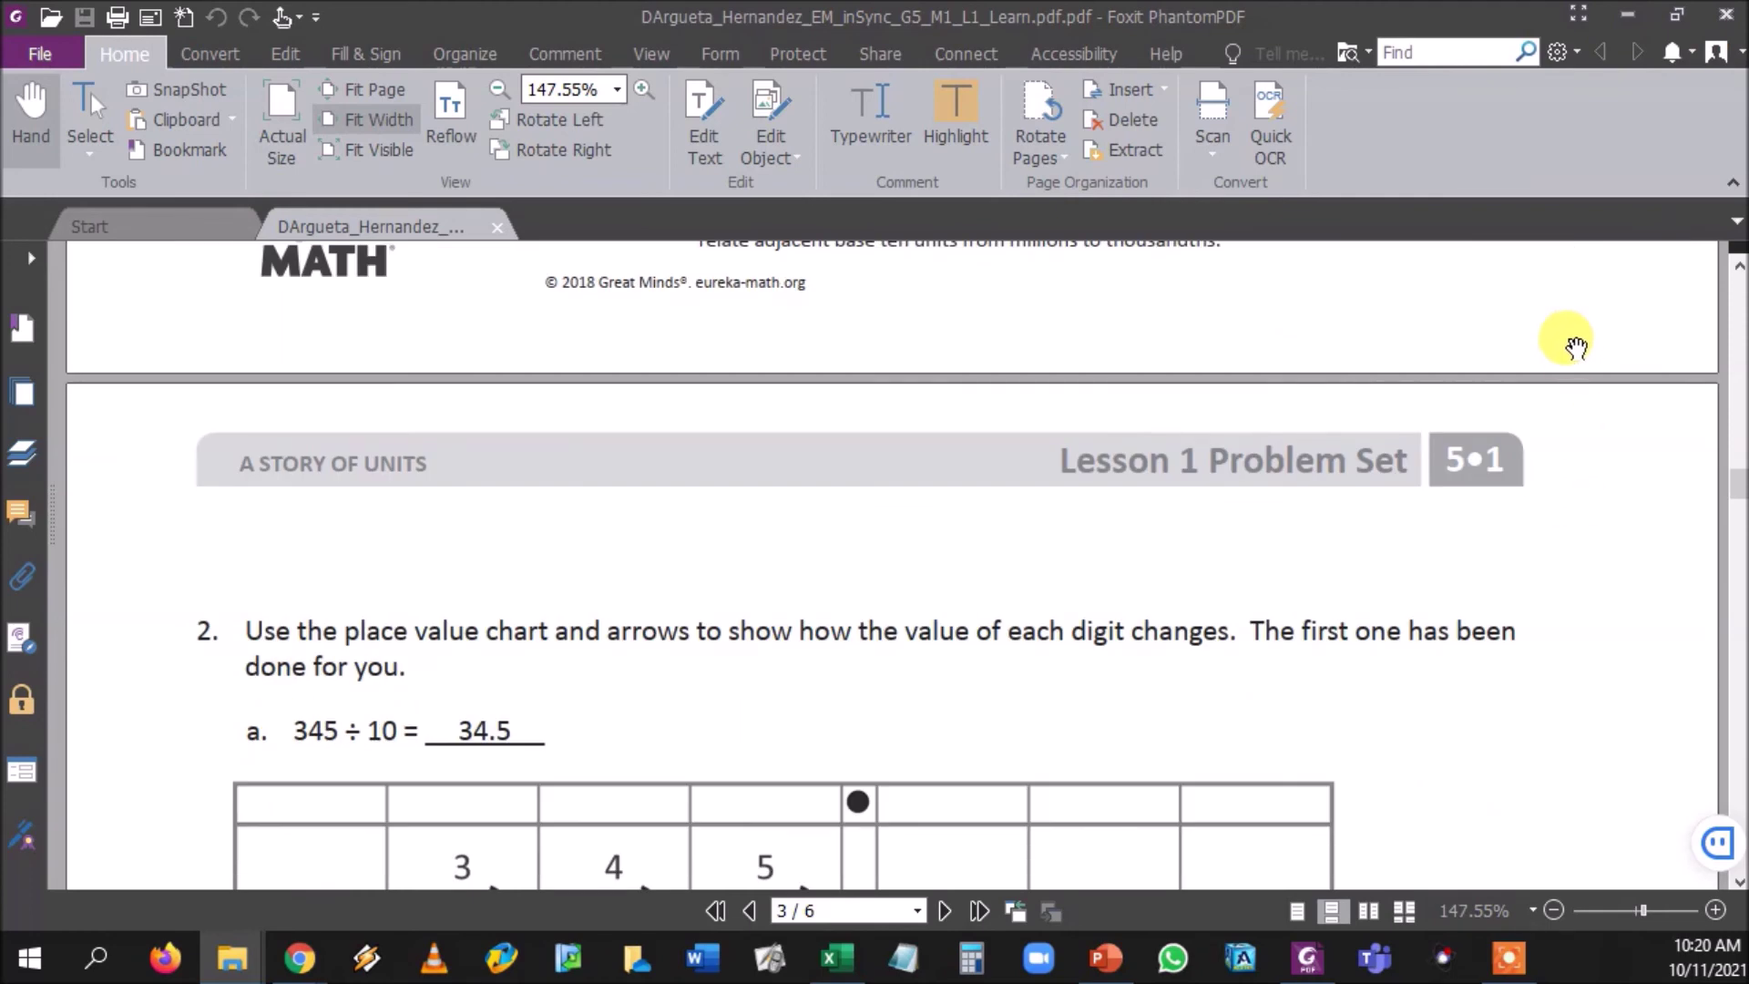
{"action": "scroll", "coordinate": [1566, 419], "scroll_direction": "down", "scroll_amount": 5}
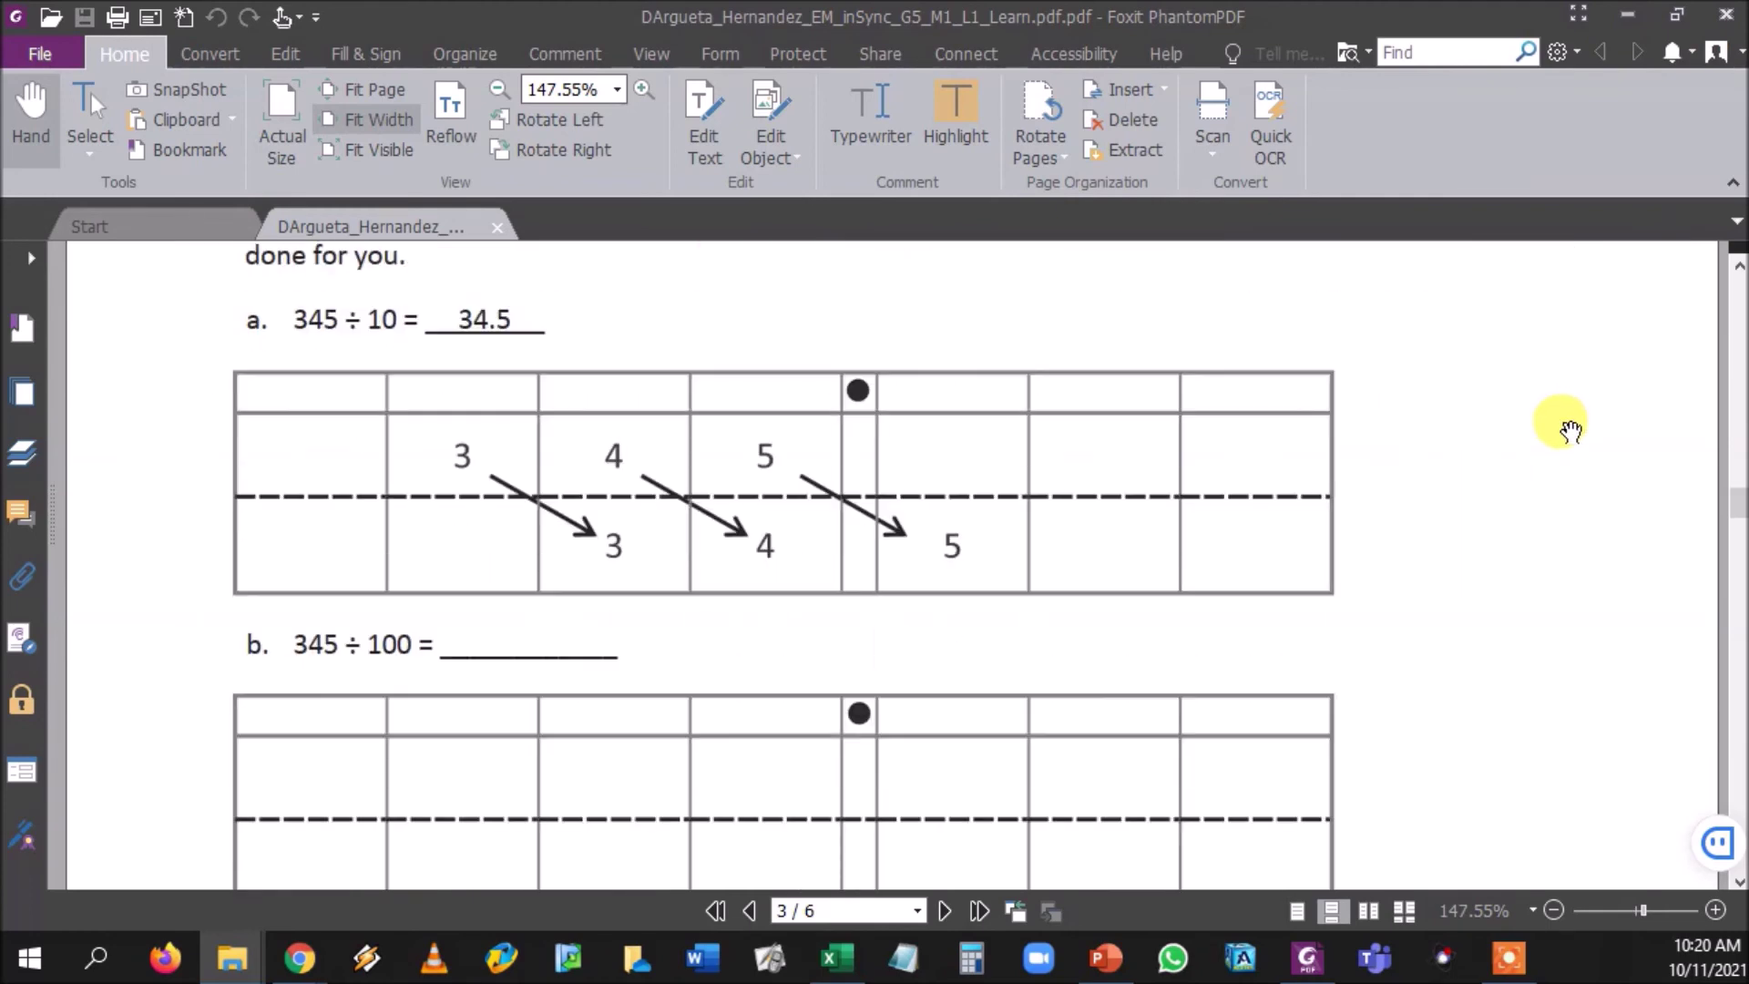
{"action": "scroll", "coordinate": [1570, 428], "scroll_direction": "down", "scroll_amount": 2}
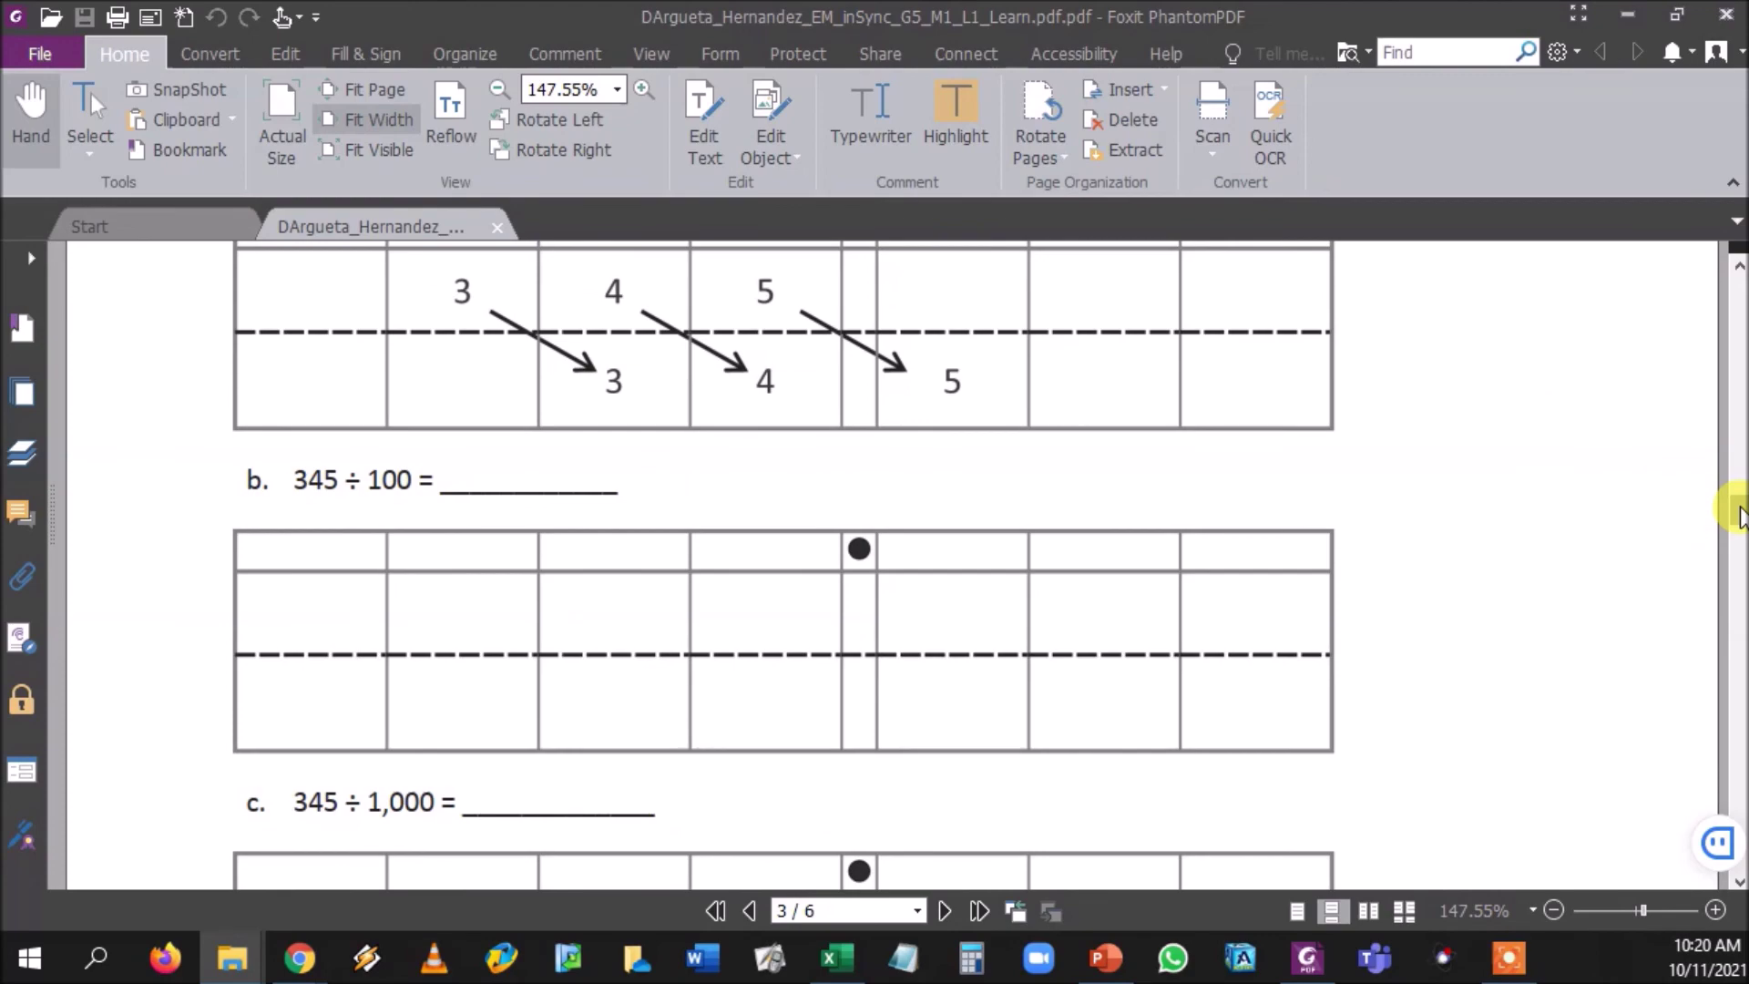
{"action": "left_click_drag", "start_coordinate": [1727, 520], "coordinate": [1741, 775]}
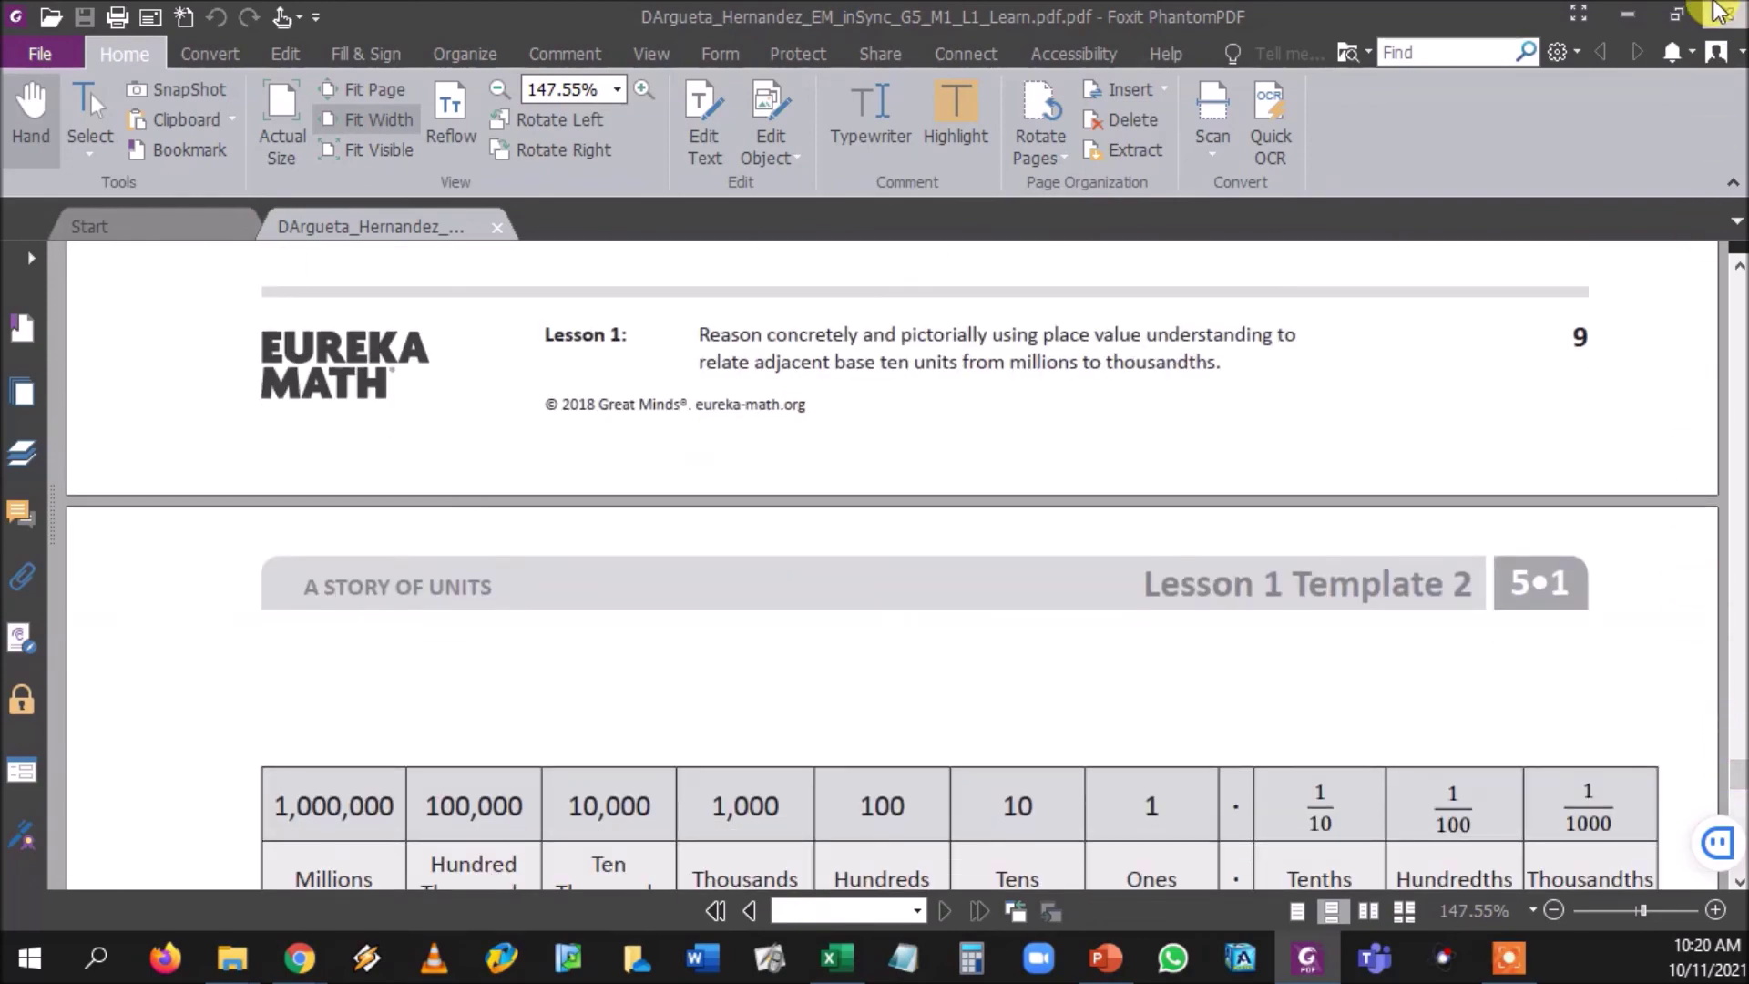
{"action": "left_click", "coordinate": [1717, 11]}
Step: Close the zip window, view Resources and the Grade/Module/Topic/Lesson slide, then return to Clever's class resources
{"action": "left_click", "coordinate": [1718, 11]}
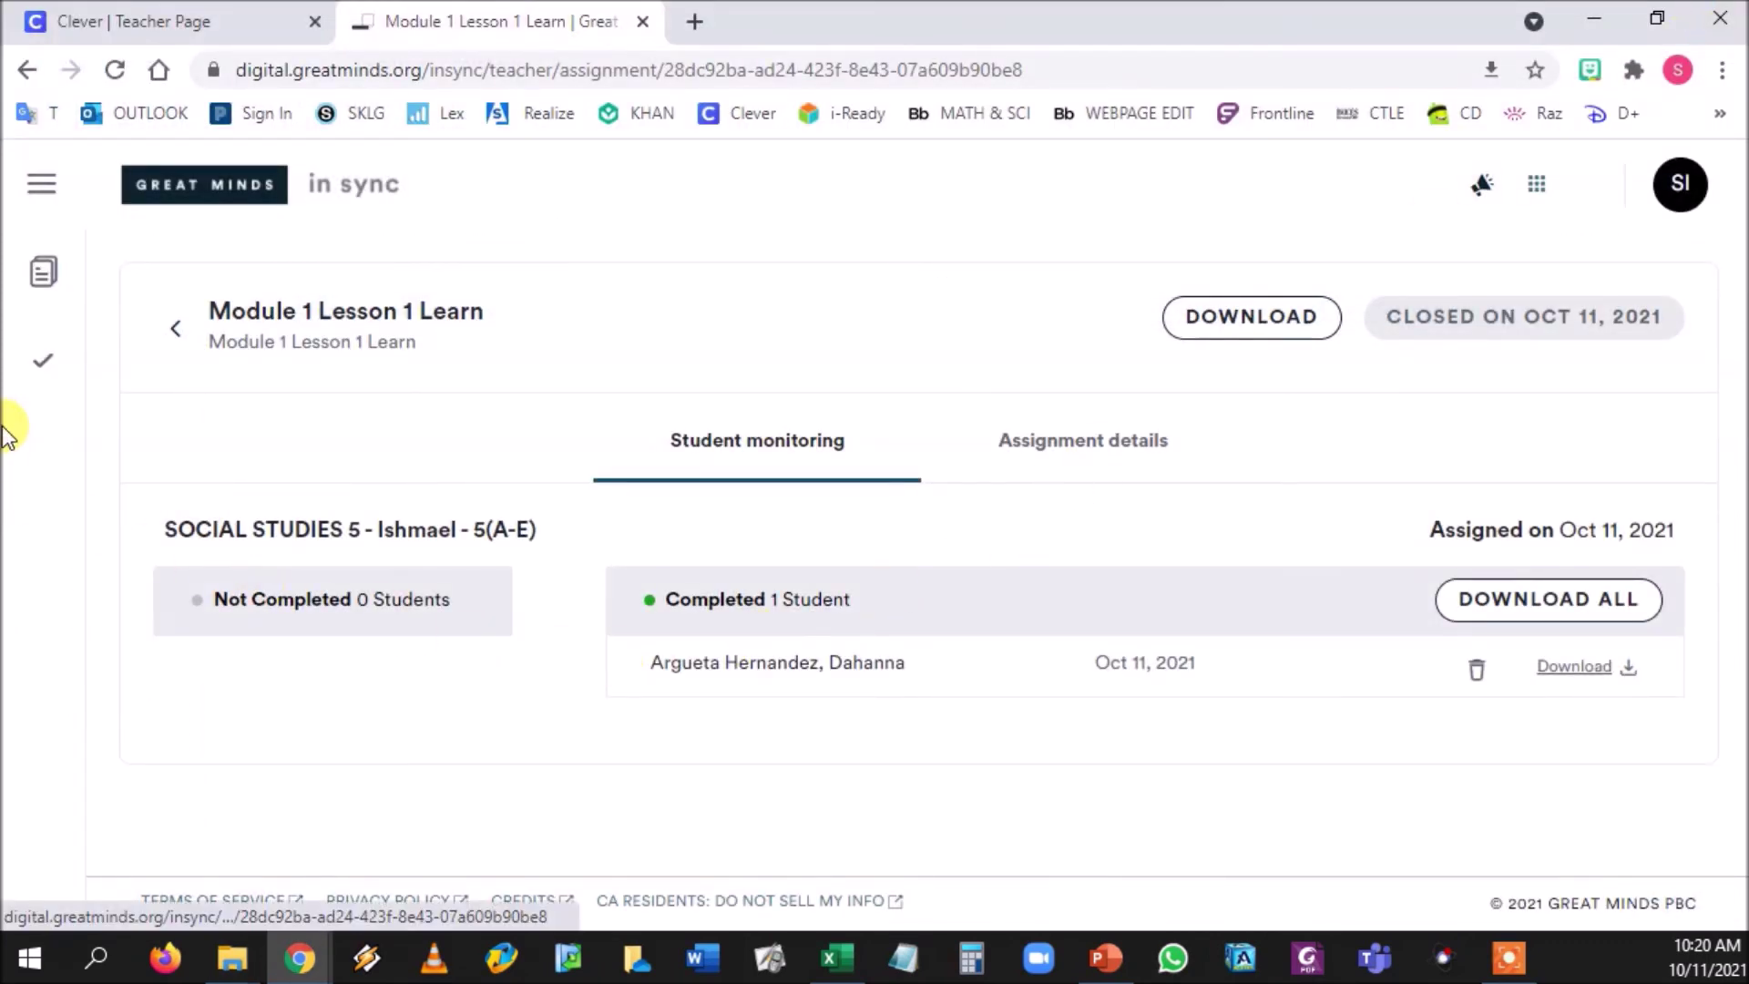
{"action": "left_click", "coordinate": [44, 273]}
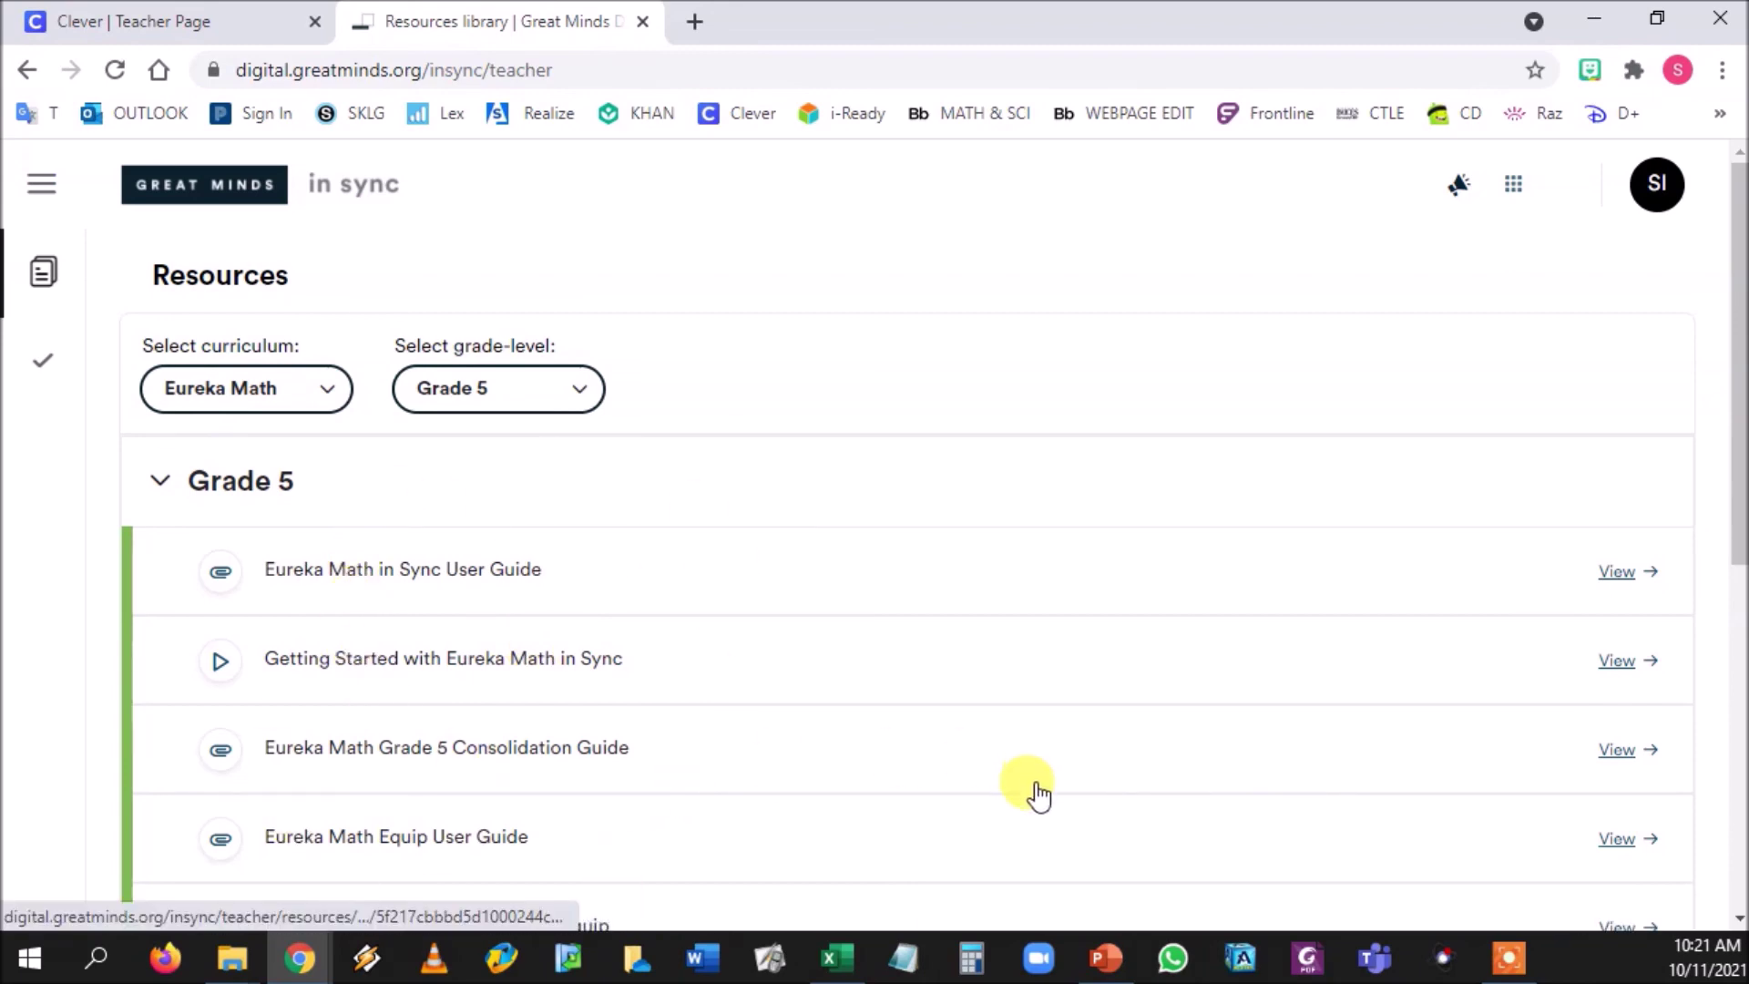
{"action": "left_click", "coordinate": [1101, 960]}
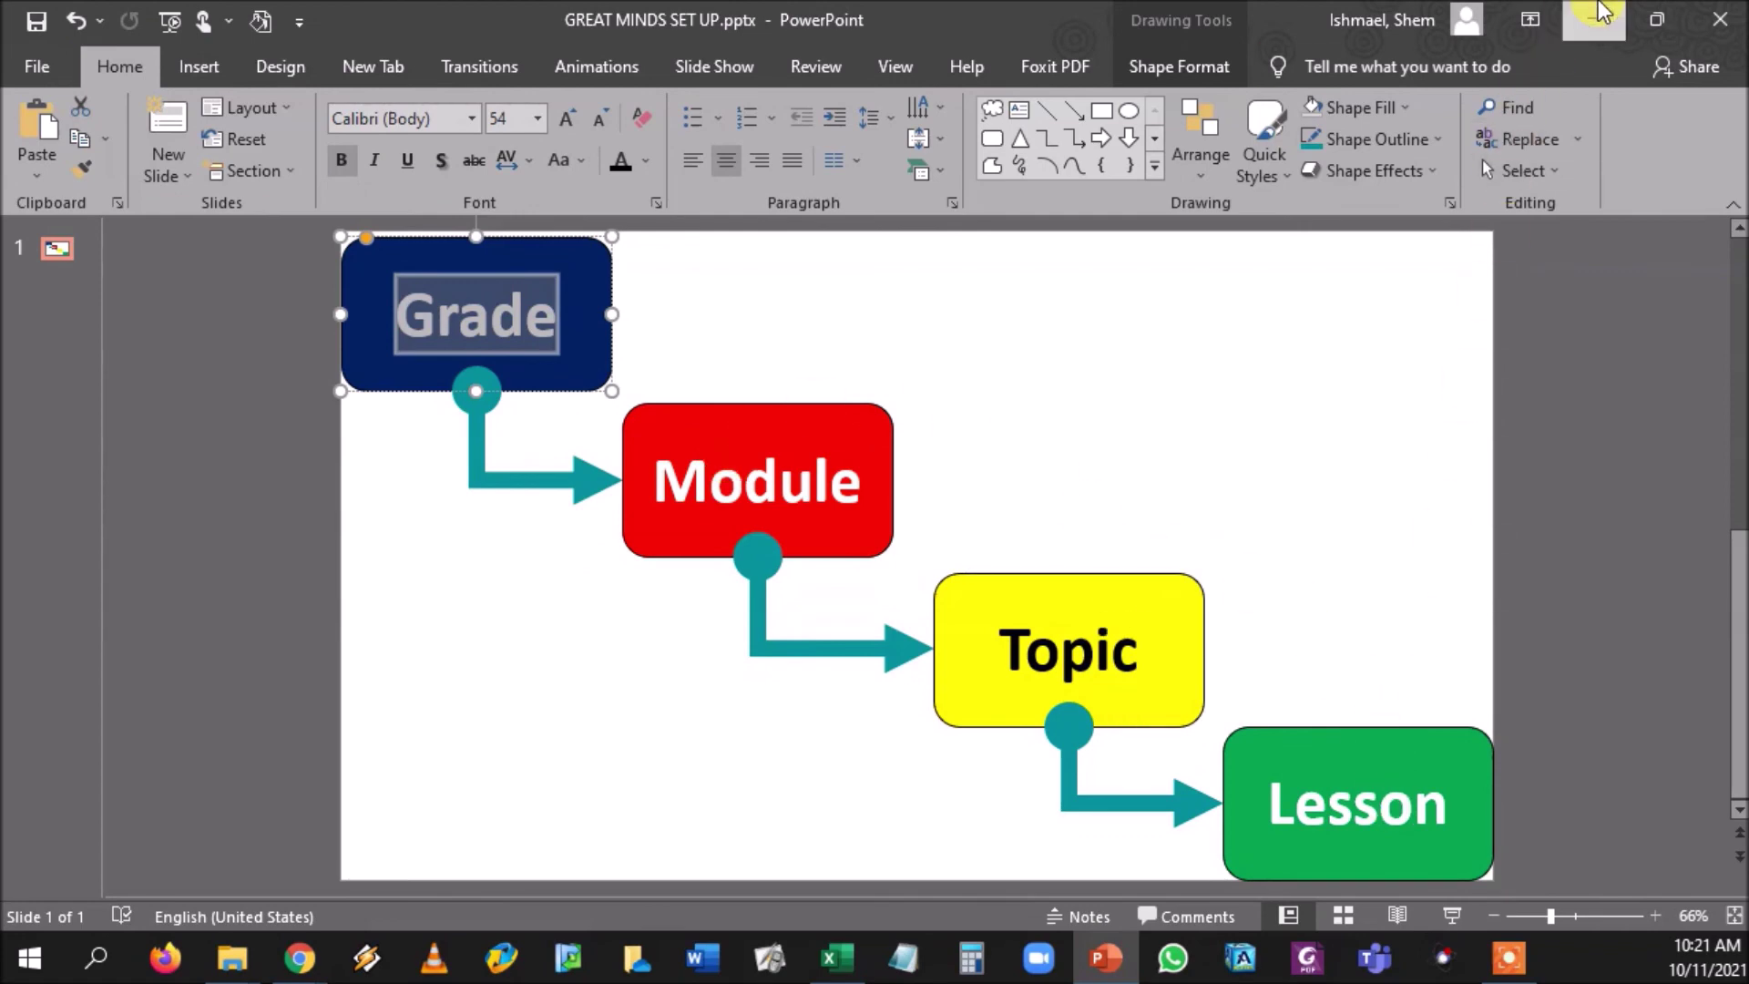
{"action": "left_click", "coordinate": [1603, 13]}
{"action": "left_click", "coordinate": [127, 13]}
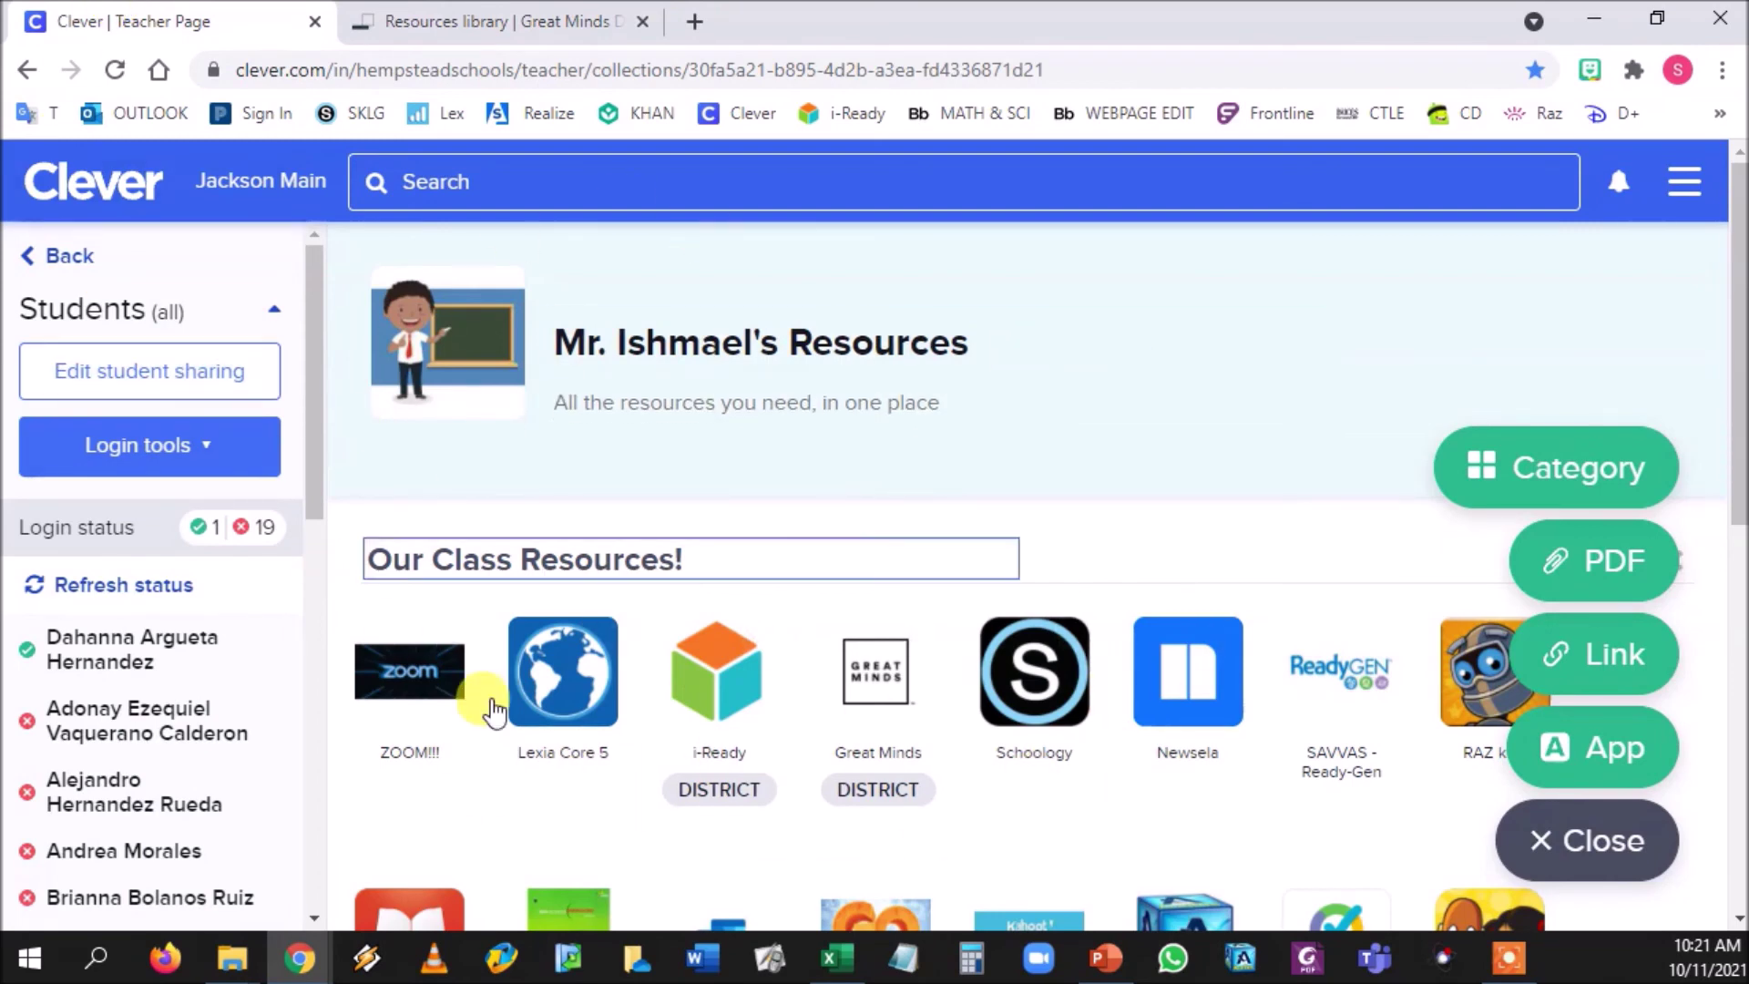
{"action": "left_click", "coordinate": [1018, 515]}
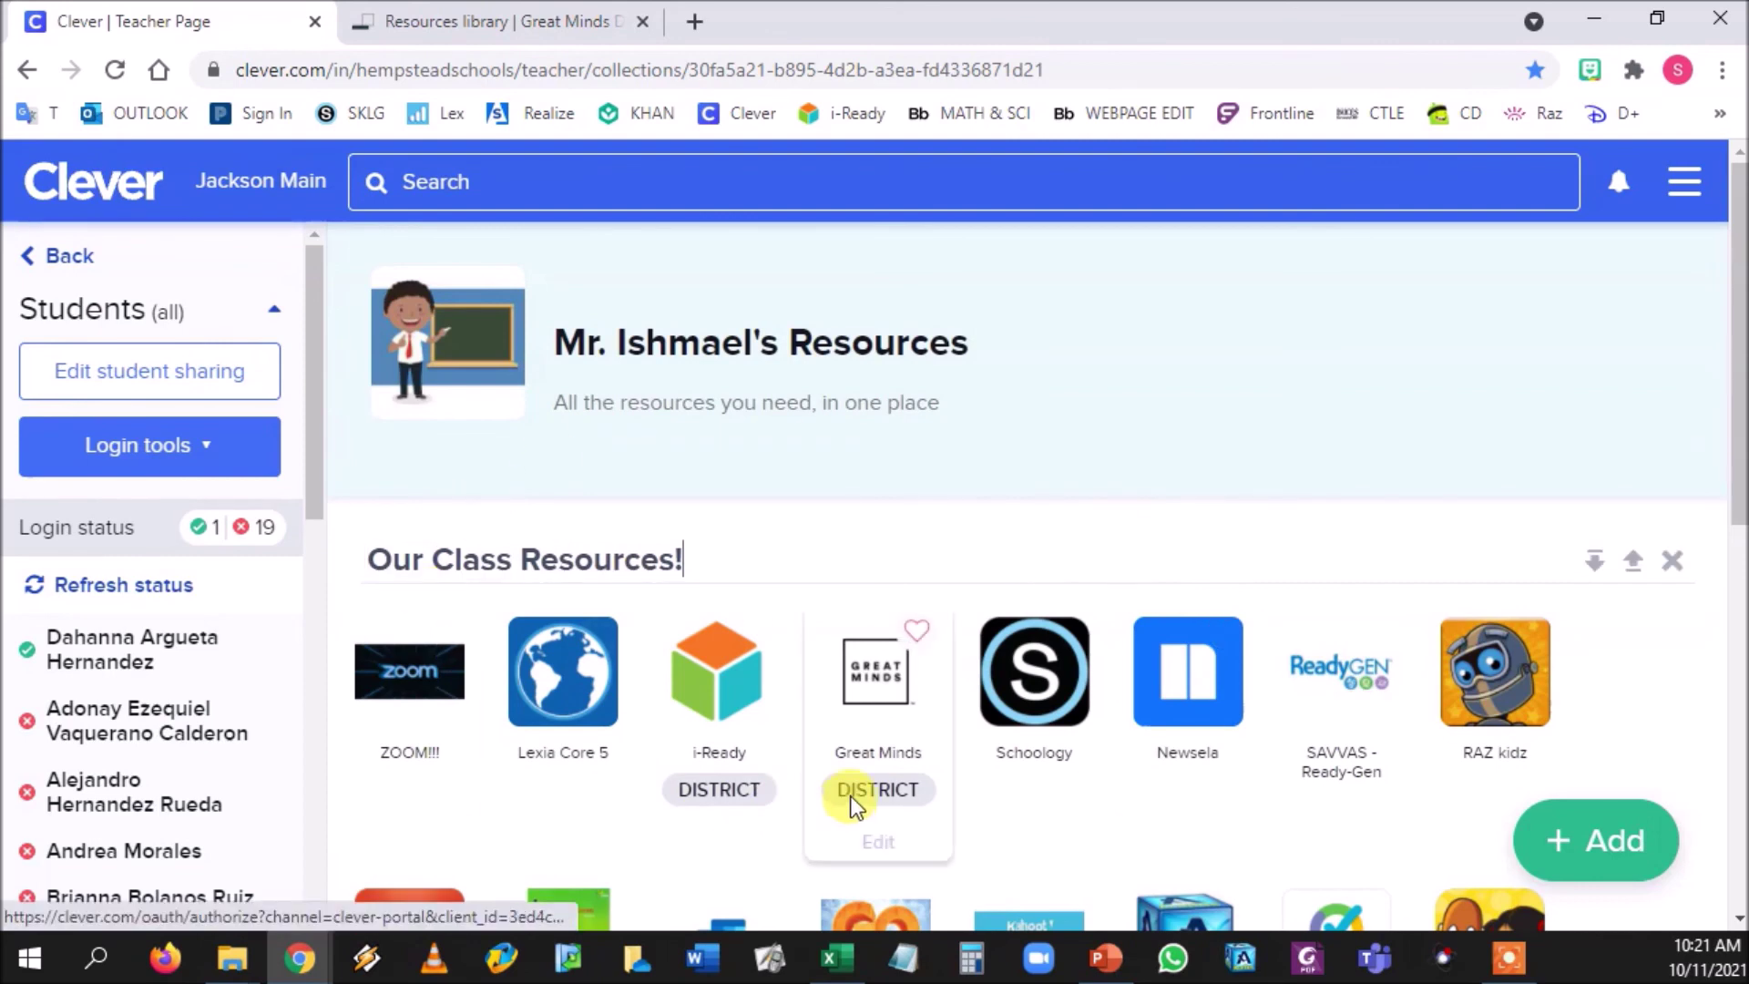
{"action": "scroll", "coordinate": [849, 783], "scroll_direction": "down", "scroll_amount": 3}
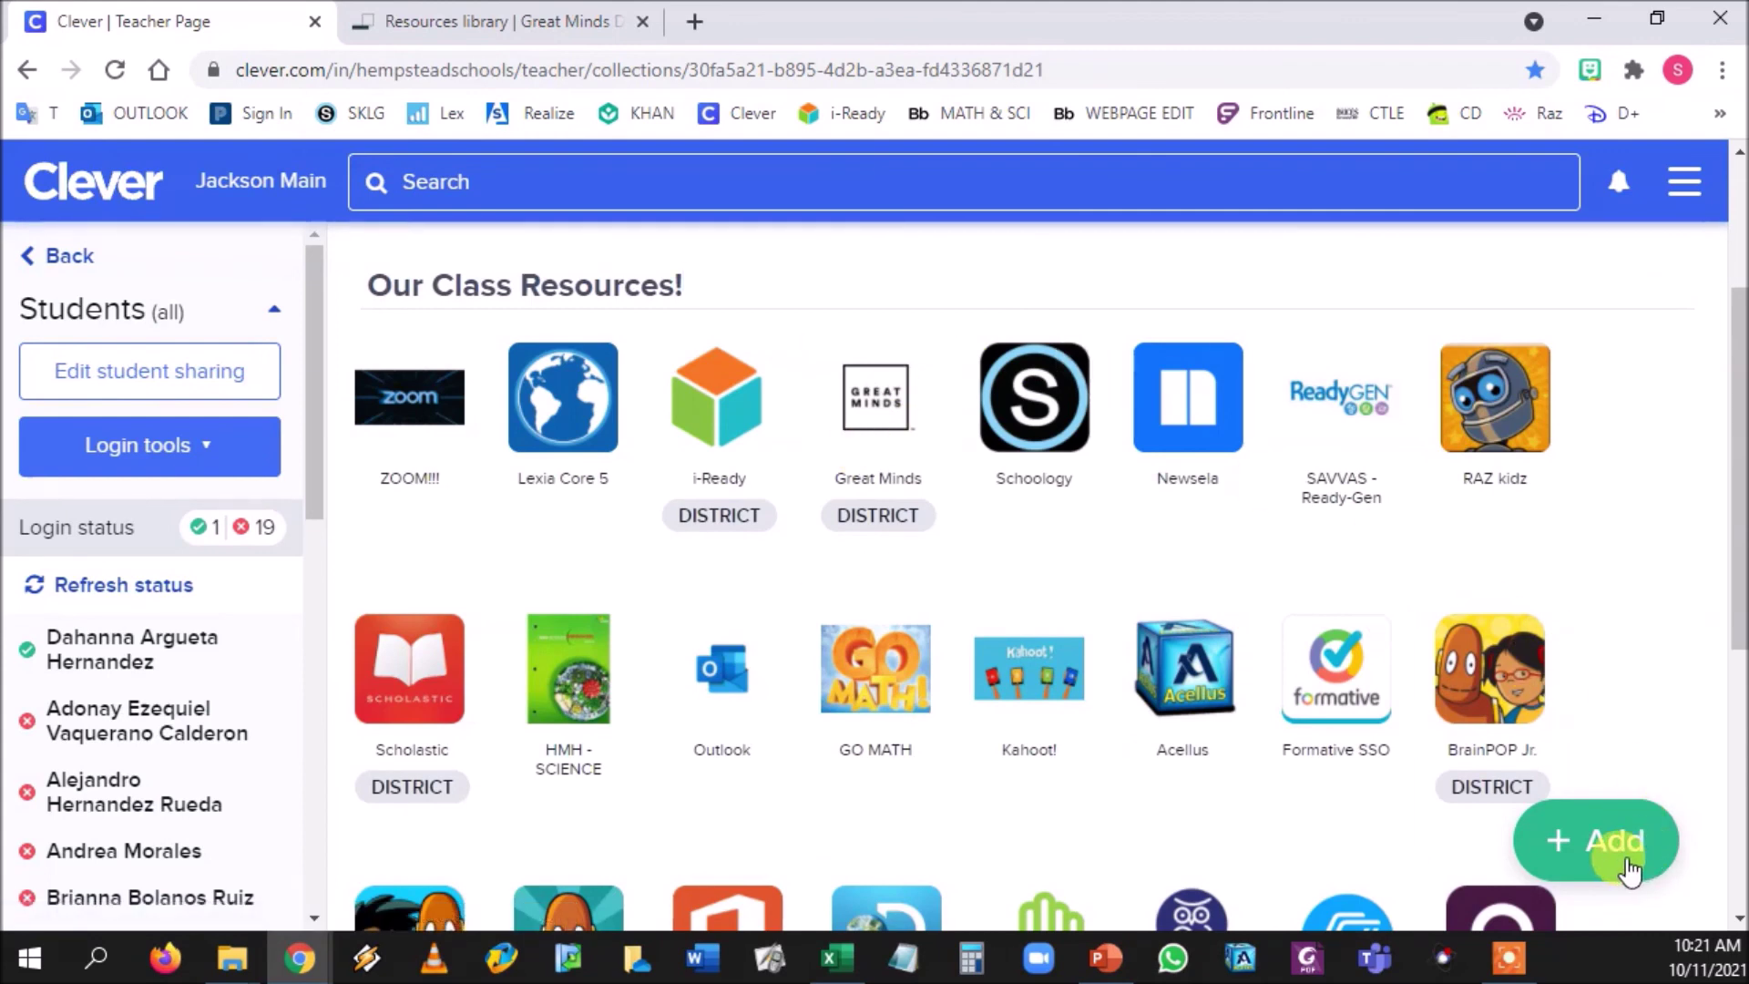
{"action": "left_click", "coordinate": [1629, 870]}
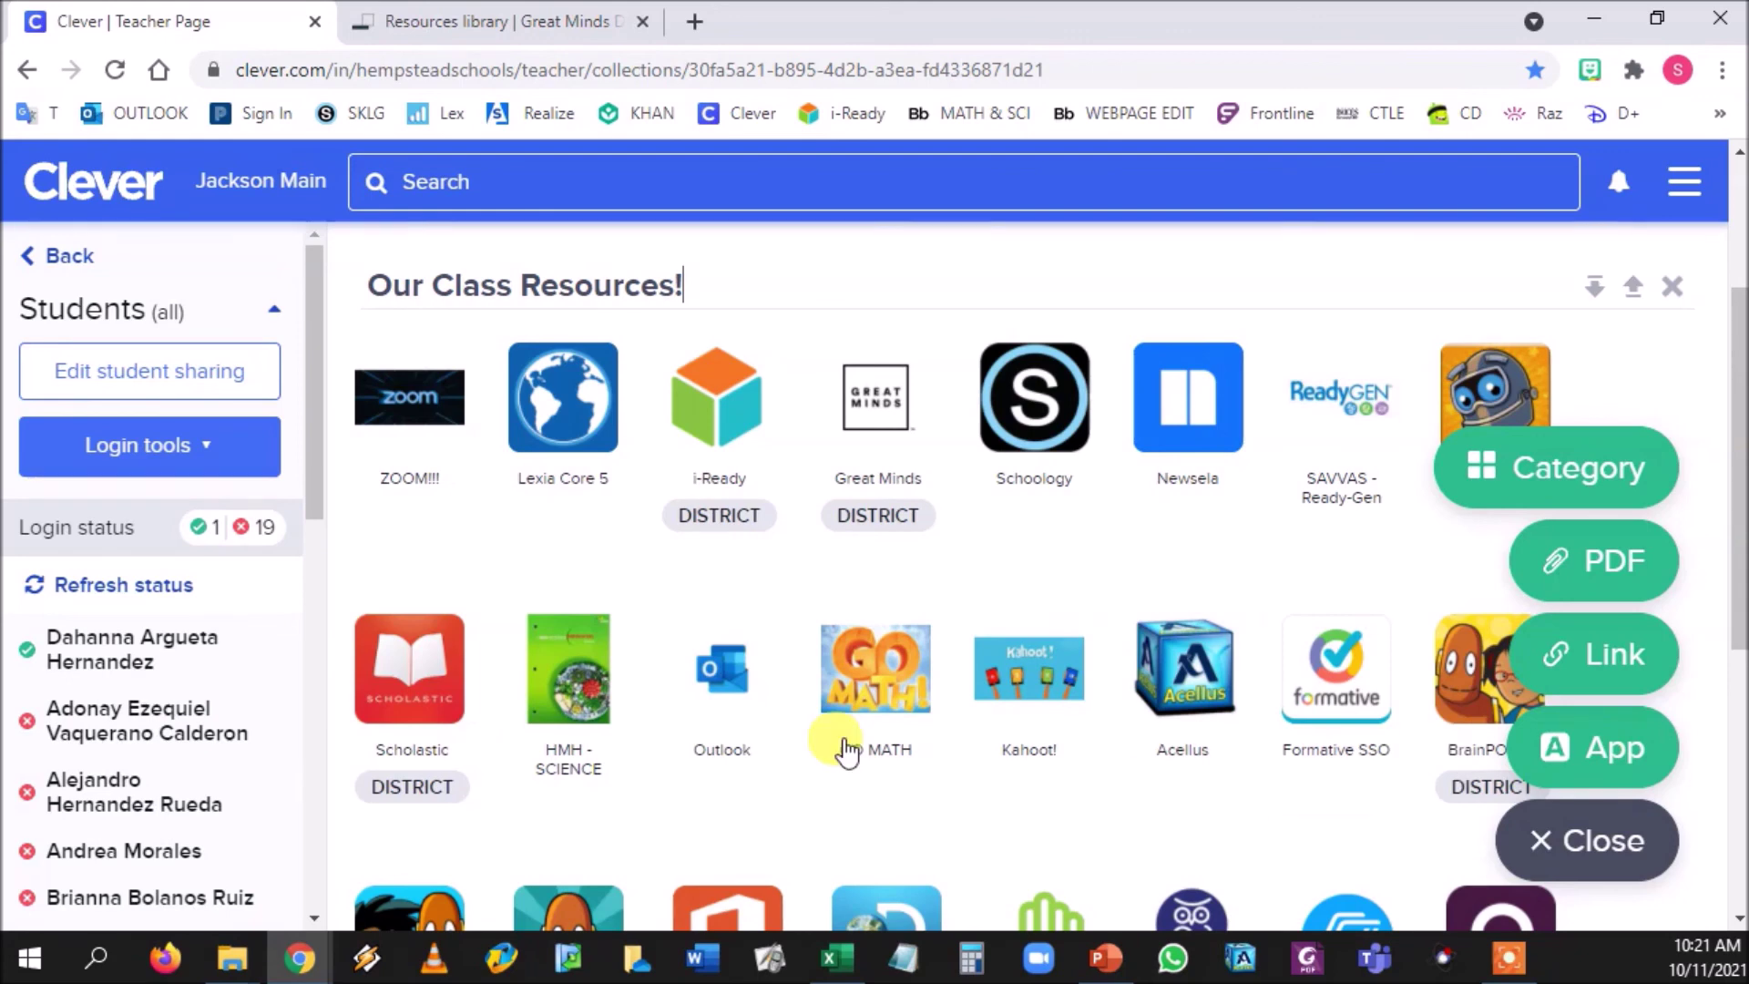
{"action": "left_click", "coordinate": [292, 968]}
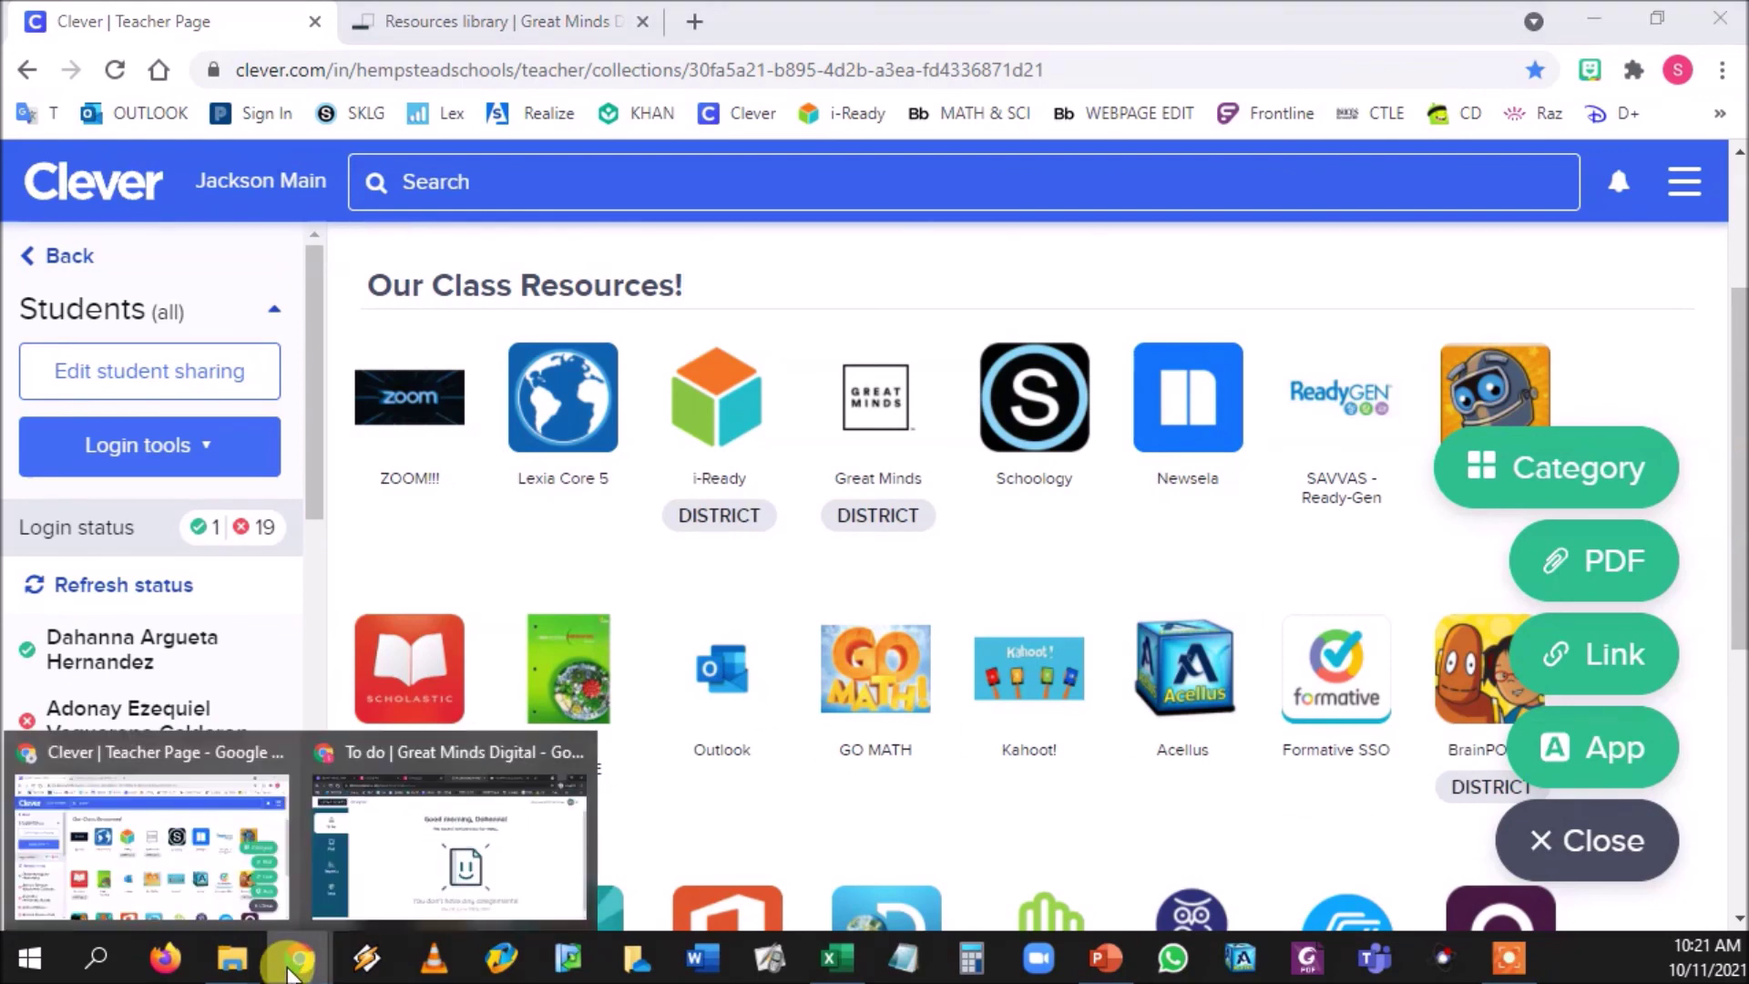
{"action": "left_click", "coordinate": [437, 842]}
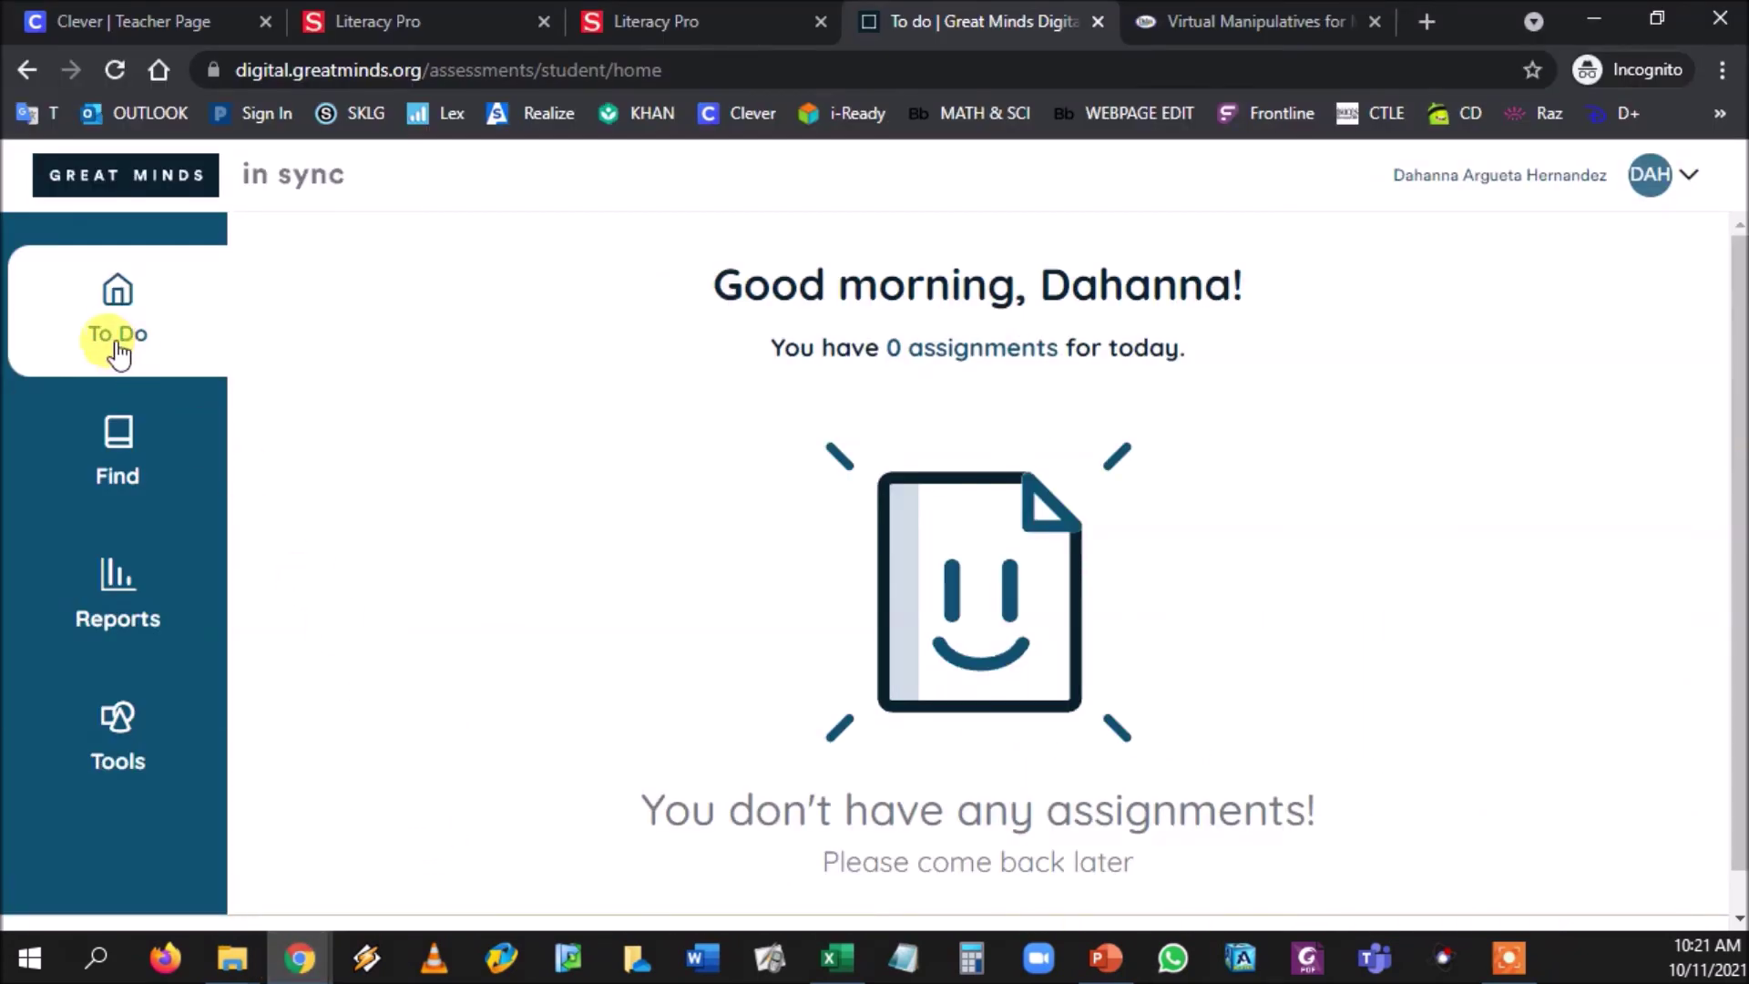